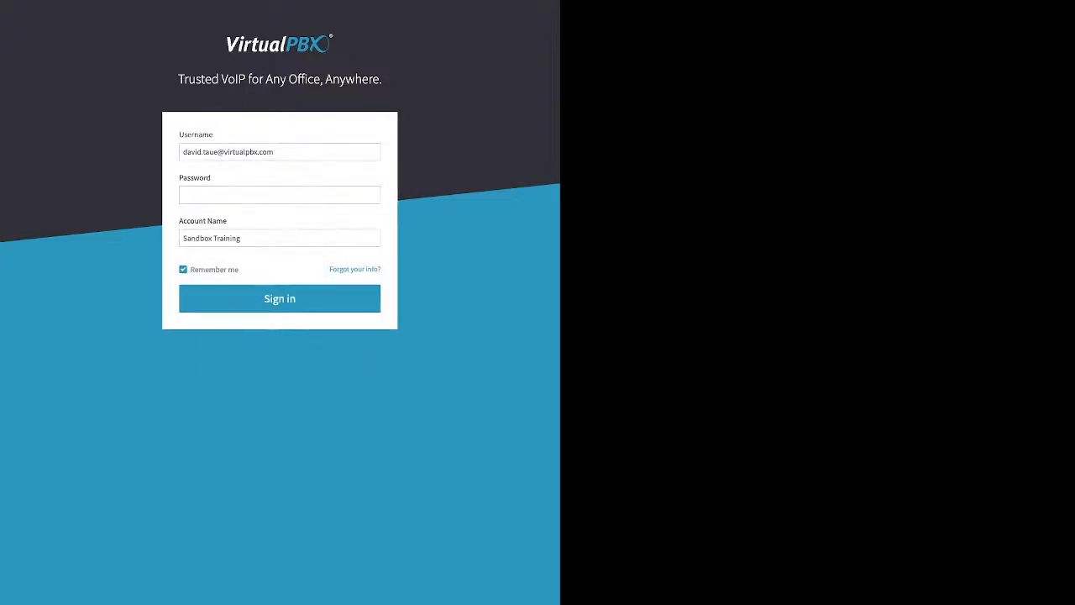
- Sign in to the portal by entering the account password with Remember me kept on
left_click(279, 195)
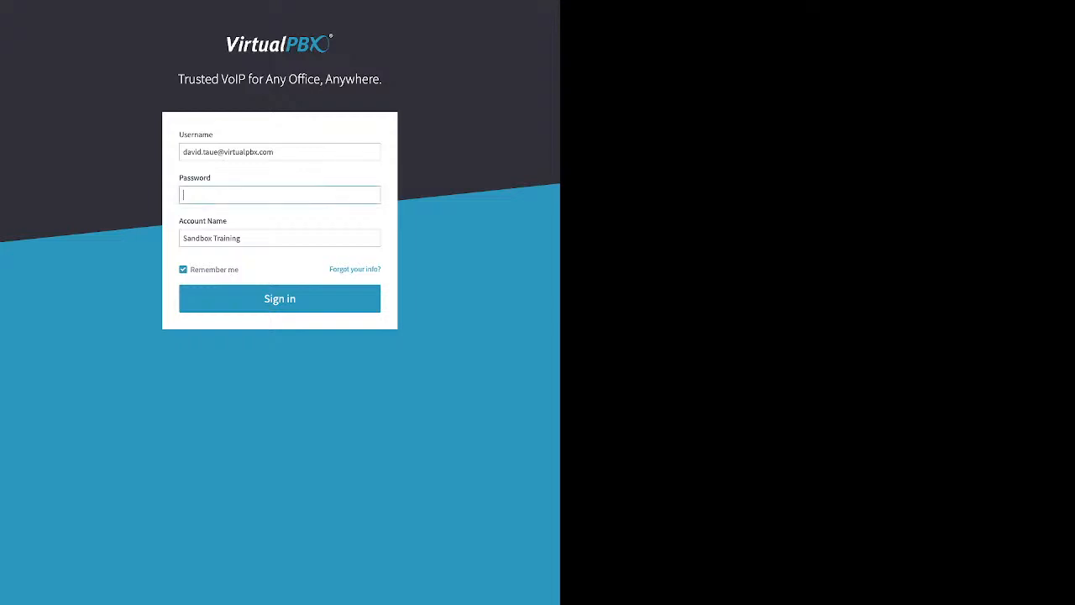
type("••••")
left_click_drag(191, 269, 240, 270)
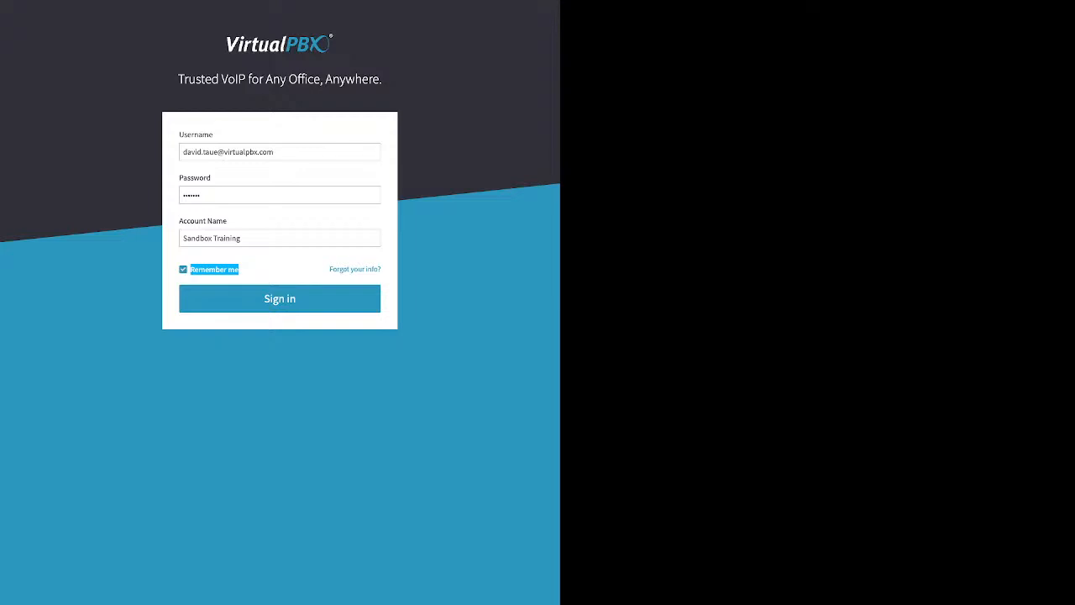
left_click(280, 299)
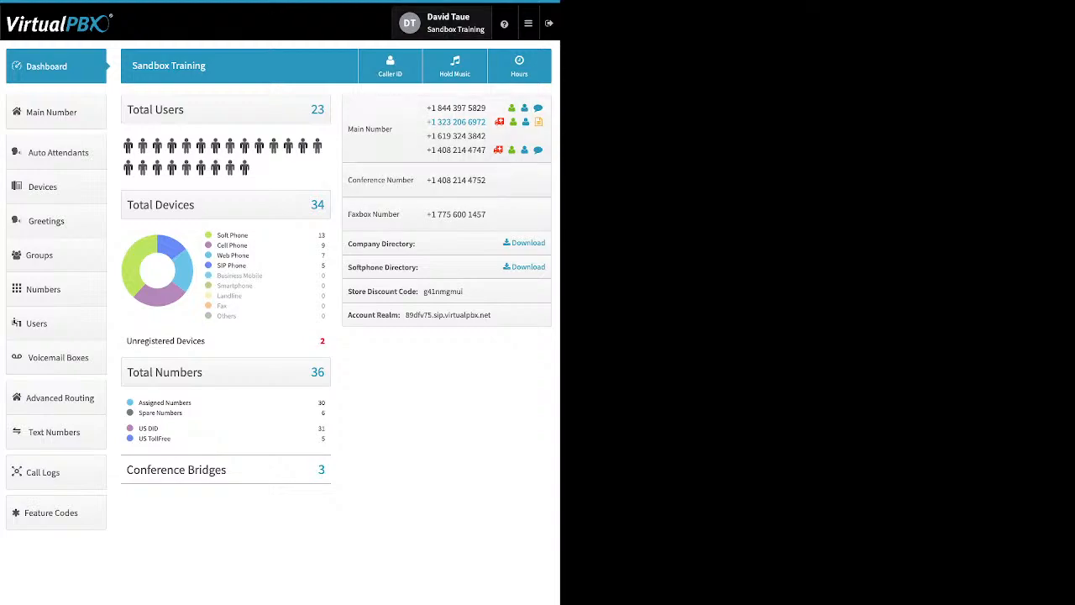
- Open the user settings and expand the Password and Timezone & Language editors
left_click(449, 23)
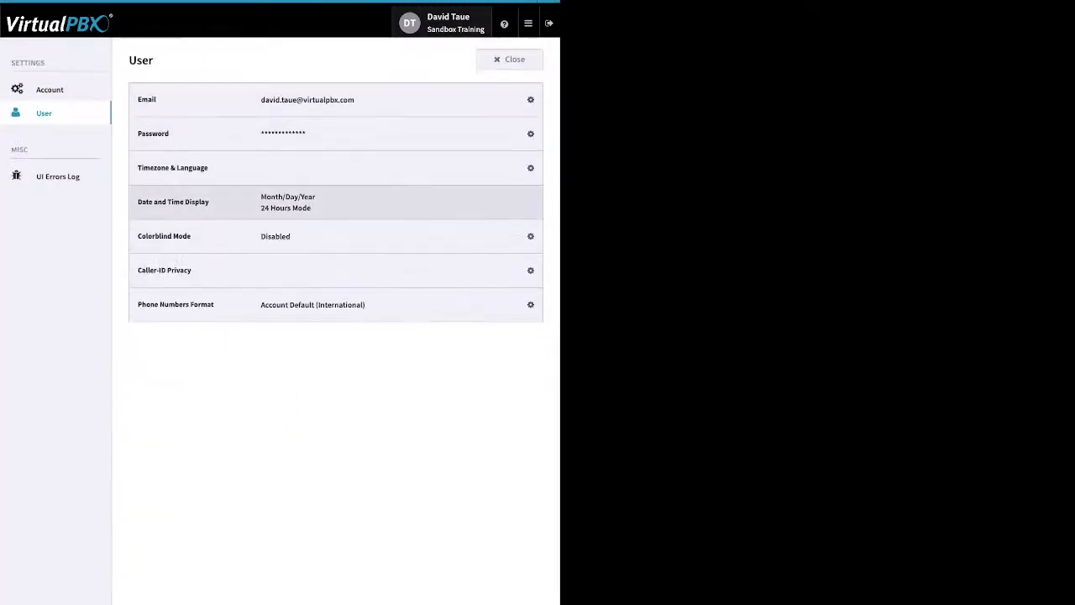
left_click(523, 134)
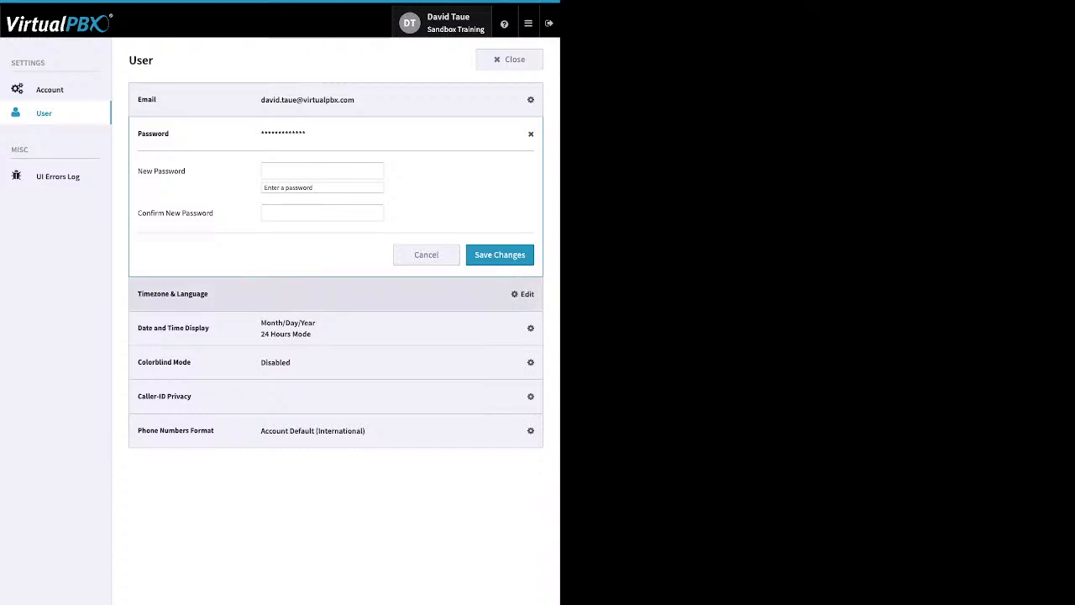
left_click(524, 294)
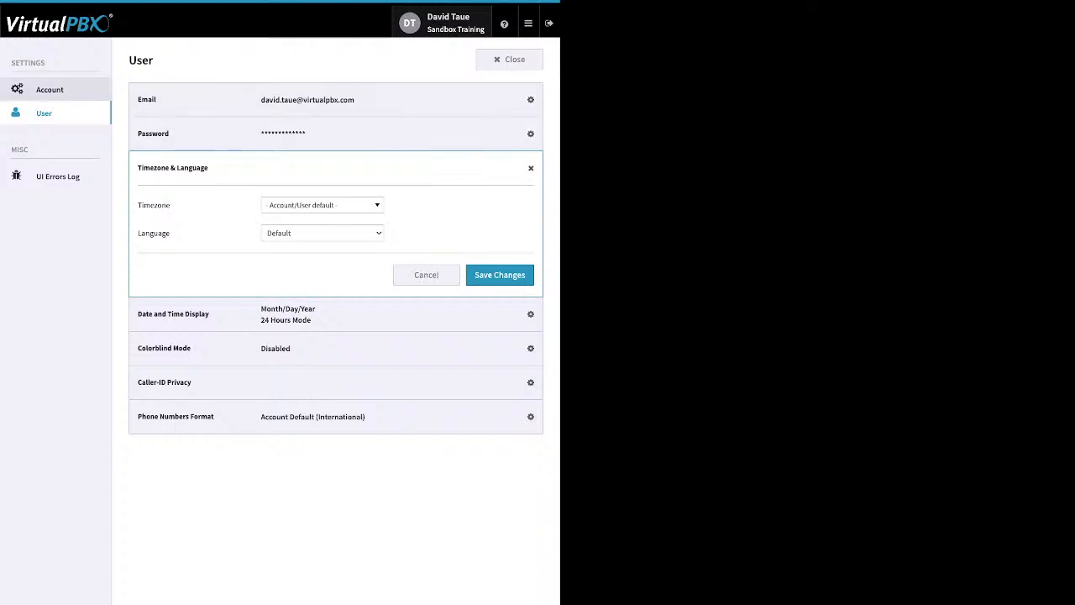
- Review the account settings, expanding Timezone & Language and Account Name details, then close settings
left_click(49, 90)
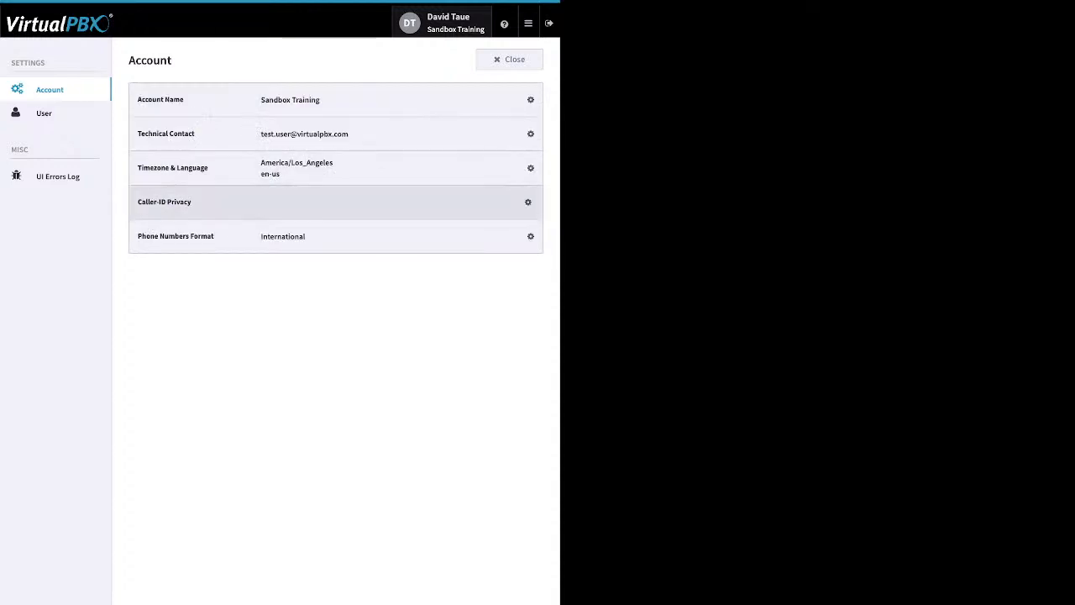
left_click(531, 168)
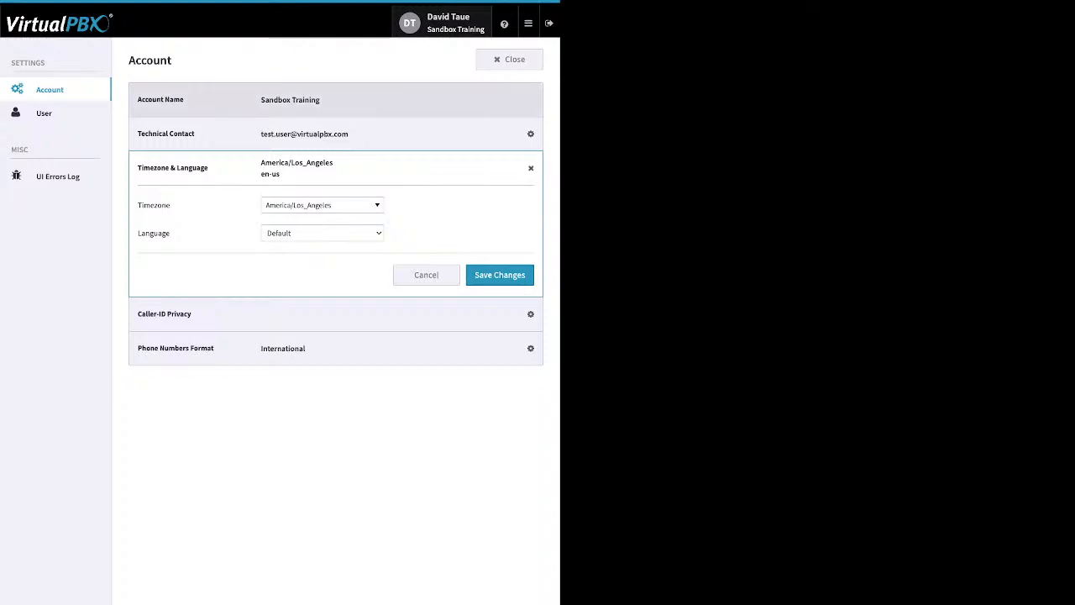
left_click(521, 99)
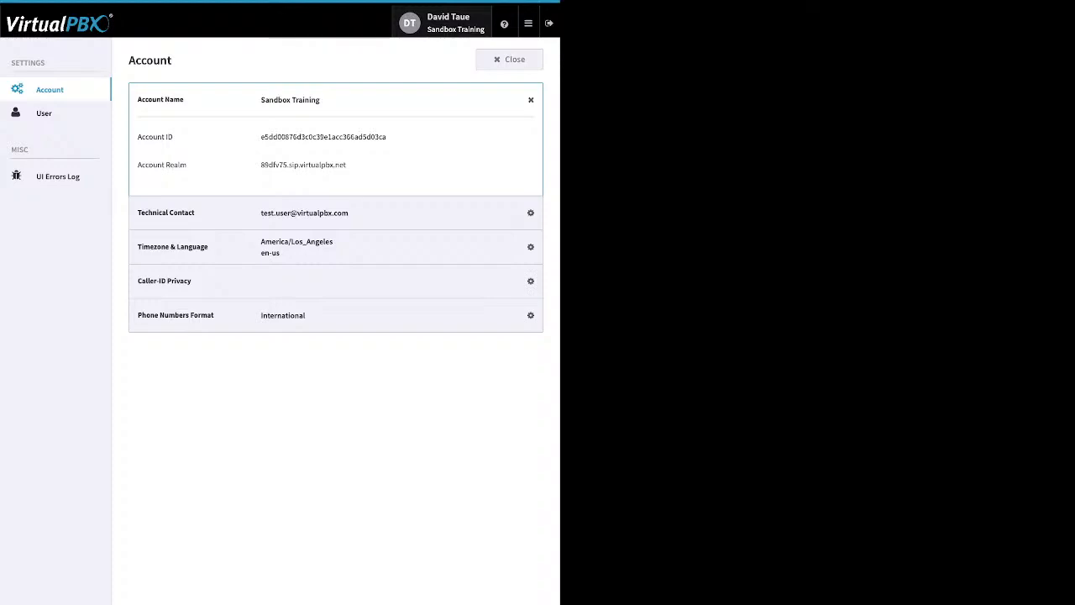
left_click(50, 90)
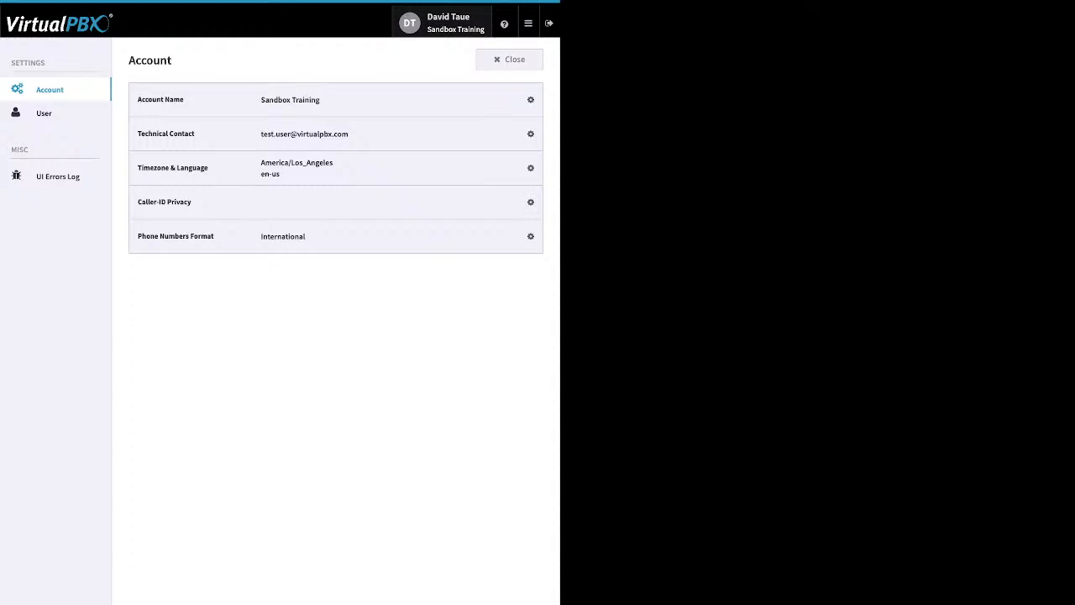
left_click(509, 59)
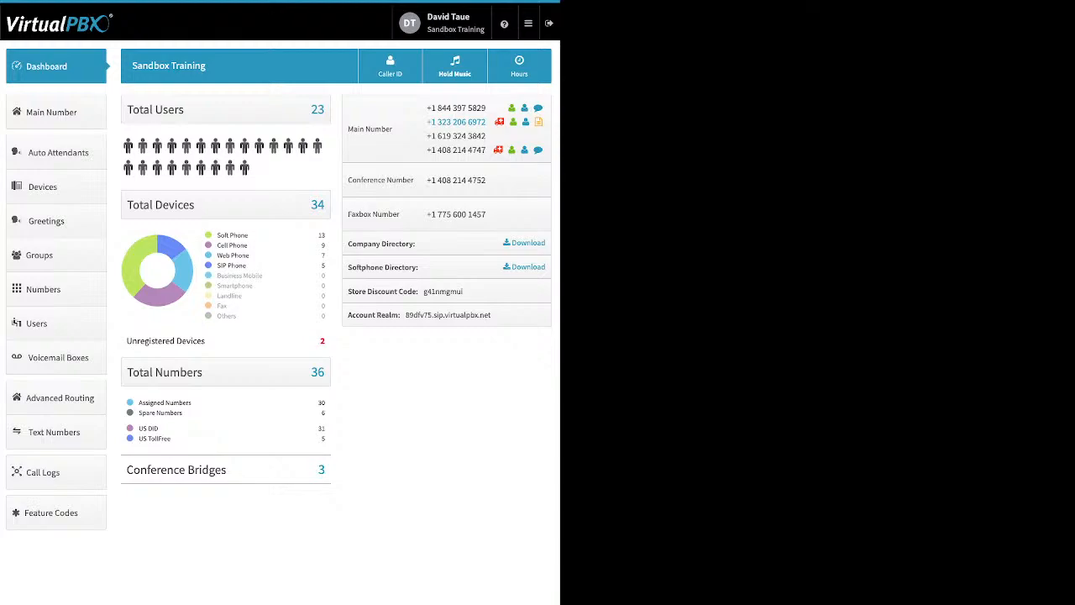
- Examine the header help menu and the Total Devices breakdown by type, including Unregistered Devices
mouse_move(504, 24)
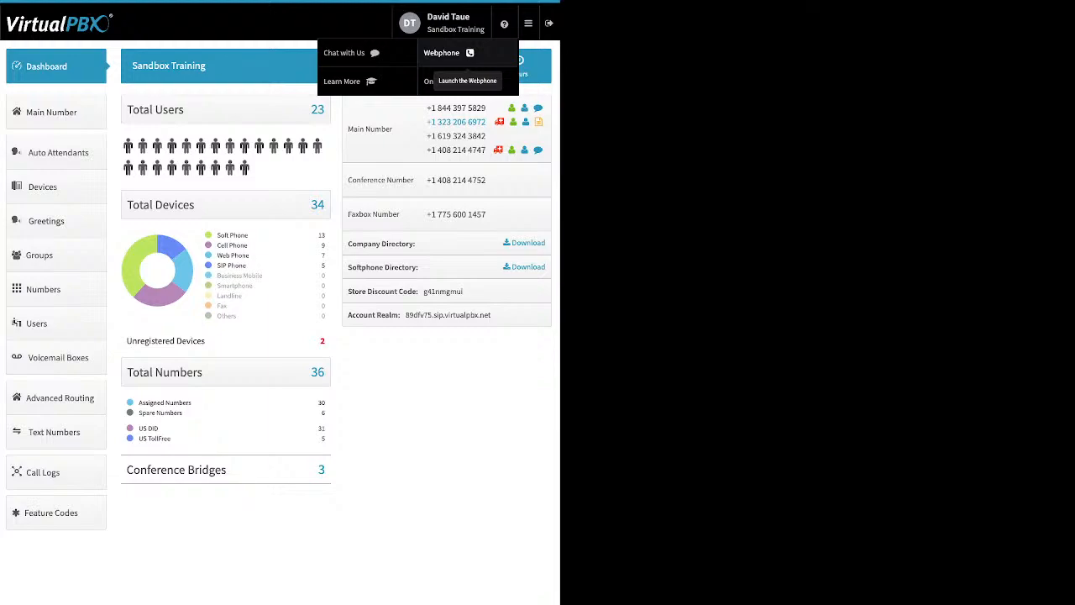
mouse_move(528, 23)
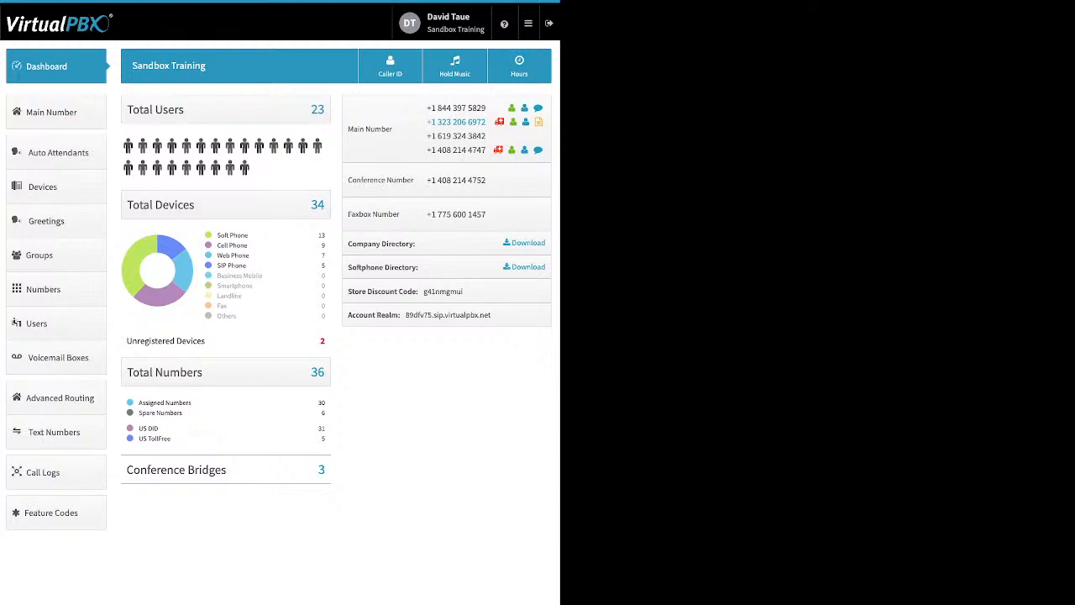
left_click_drag(217, 235, 248, 235)
left_click_drag(248, 246, 216, 245)
left_click(248, 254)
left_click_drag(249, 254, 217, 254)
left_click(247, 266)
left_click_drag(247, 266, 217, 266)
left_click_drag(205, 340, 150, 341)
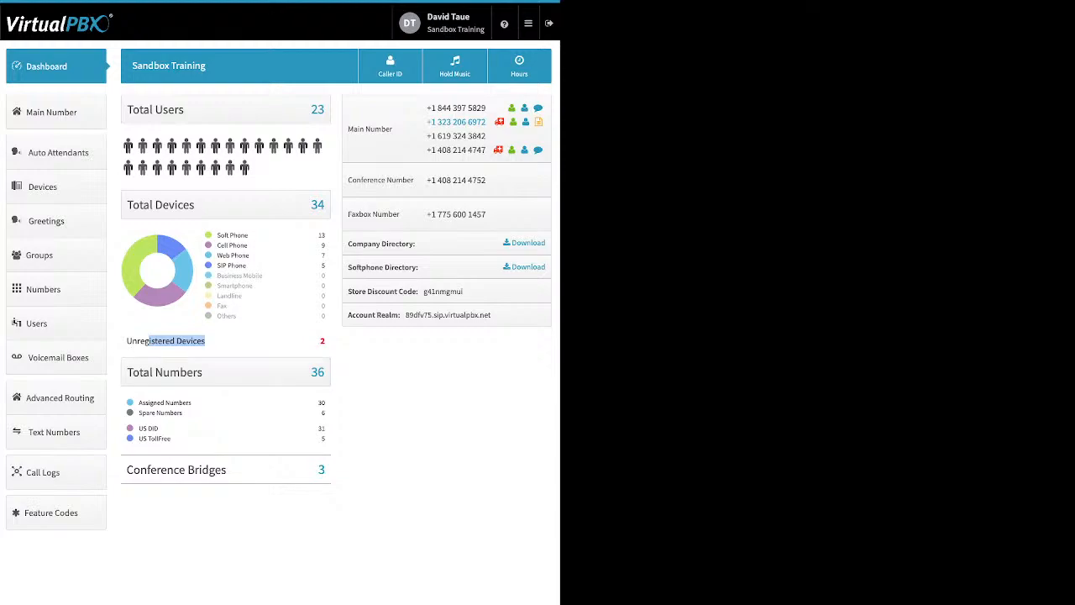
left_click(178, 341)
- Examine the Total Numbers breakdown and the Conference Bridges count on the dashboard
left_click_drag(138, 402, 183, 412)
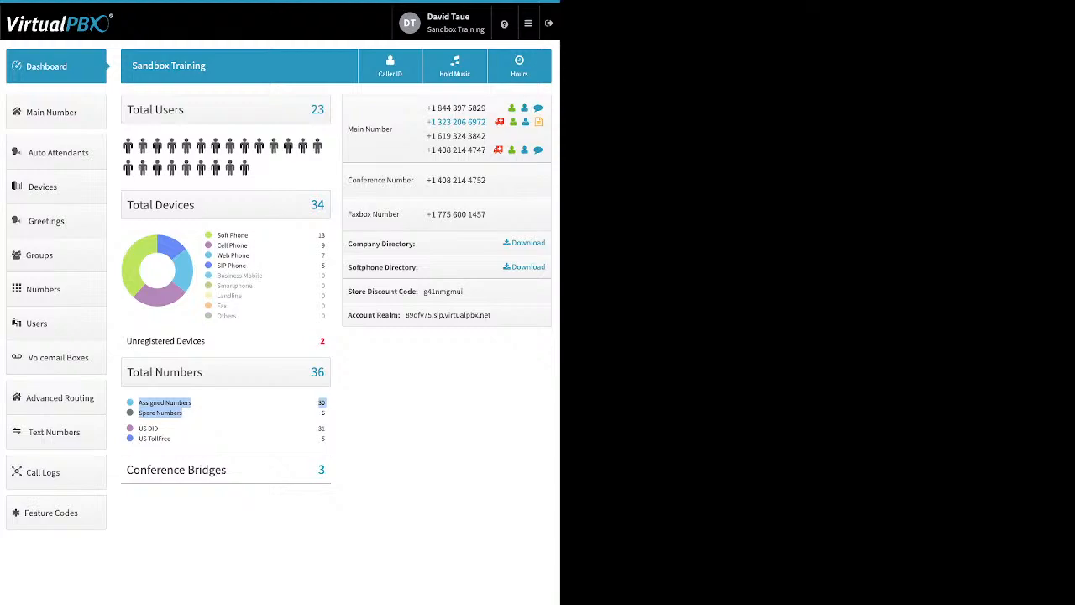
left_click_drag(139, 427, 325, 439)
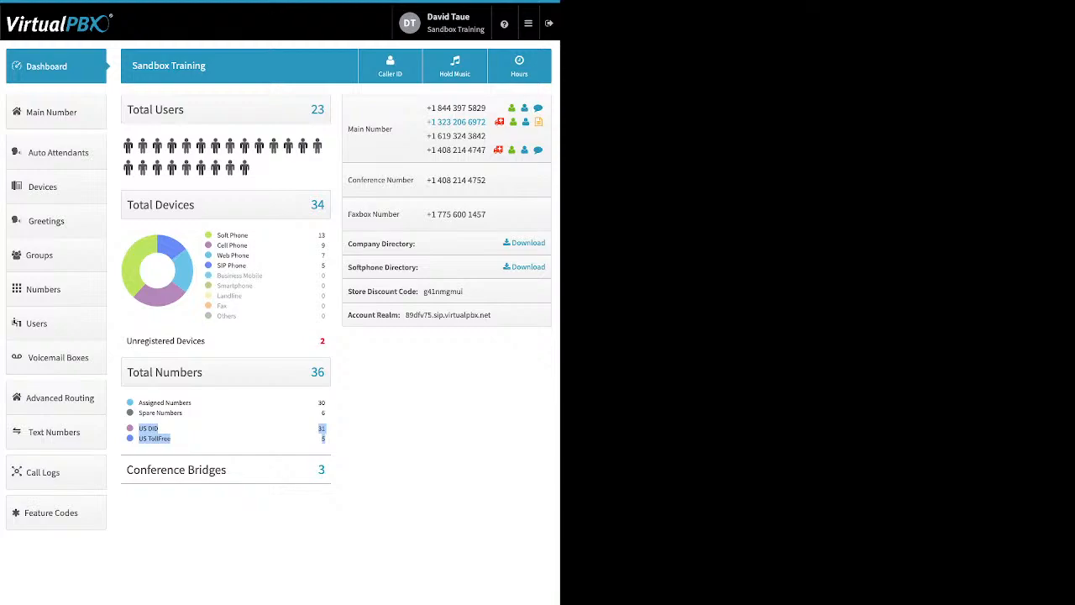
left_click(252, 435)
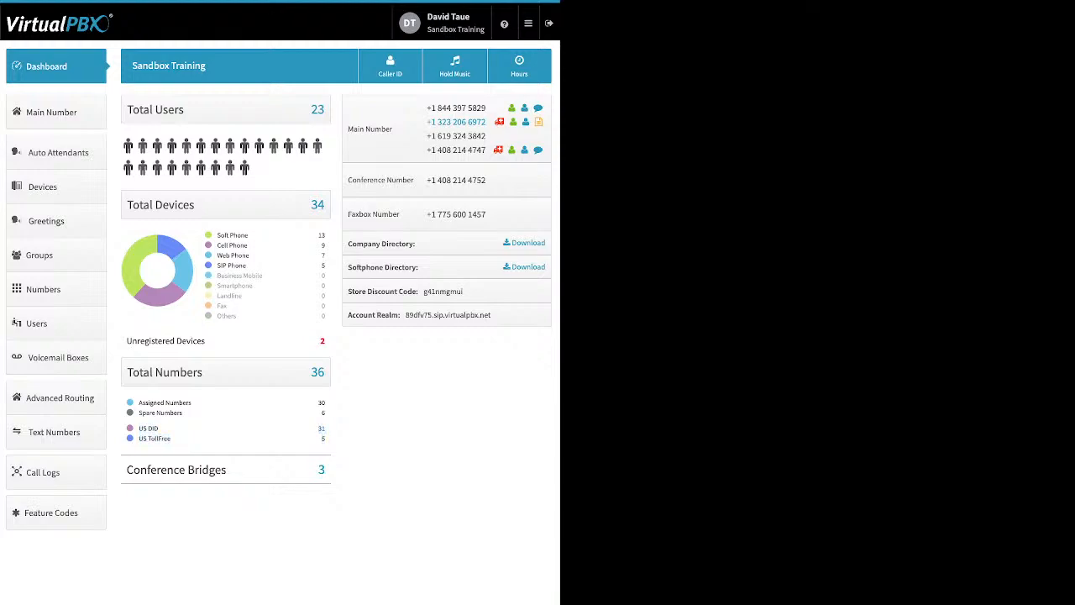
left_click_drag(228, 470, 150, 470)
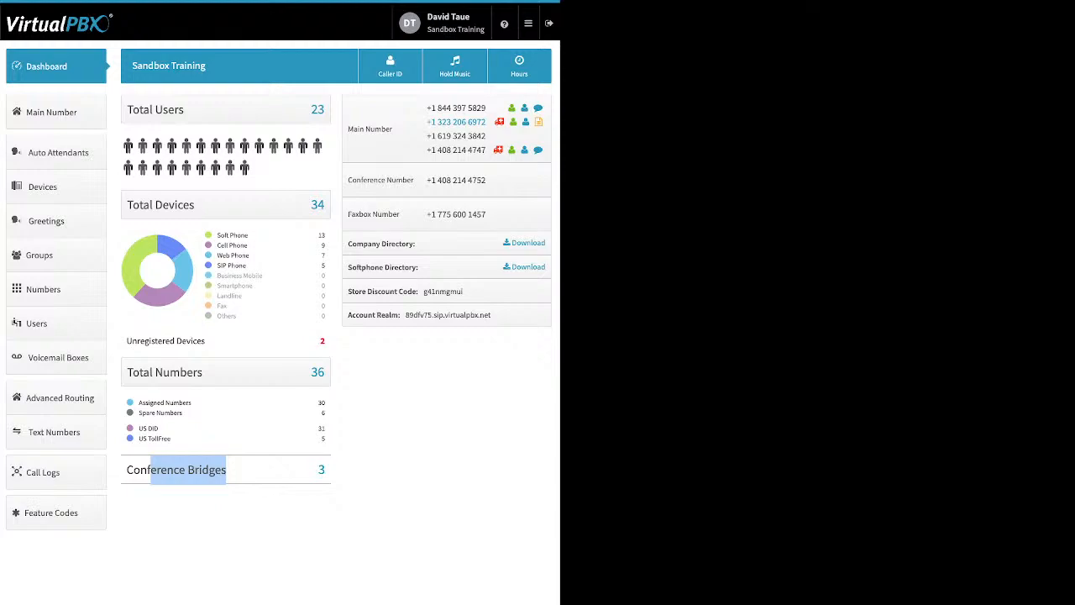
left_click(378, 437)
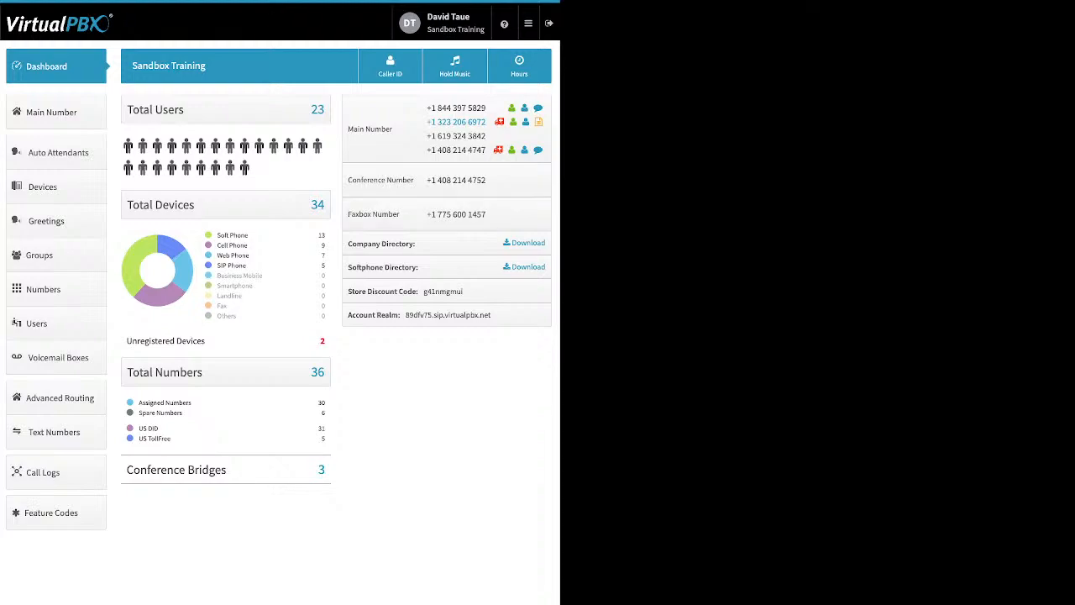
- Review the company and softphone directory downloads, store discount code and account realm entries
left_click_drag(415, 244, 348, 243)
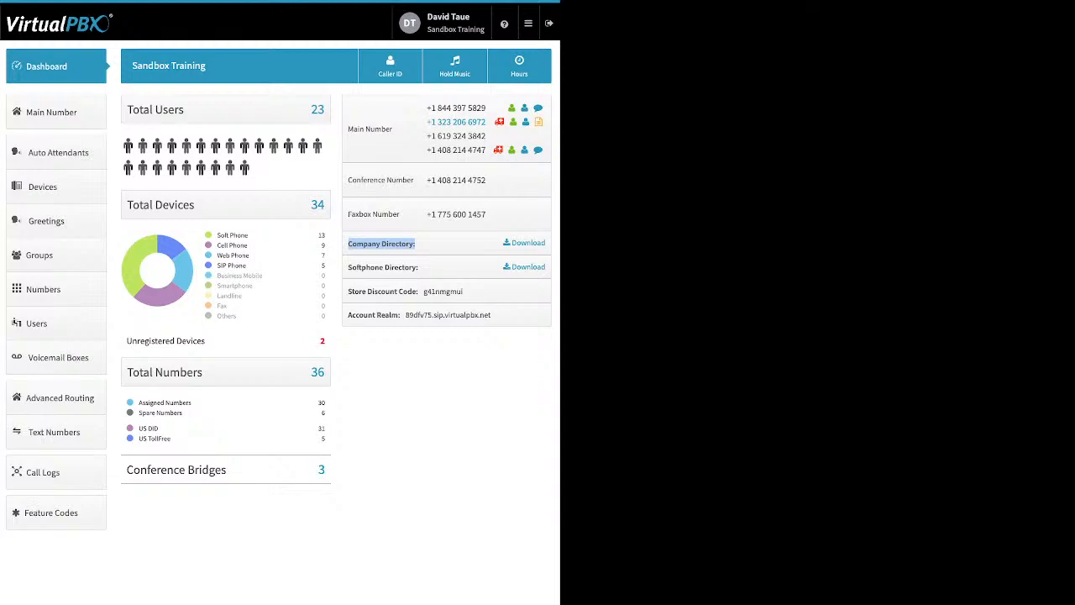
left_click_drag(419, 268, 348, 267)
left_click(419, 268)
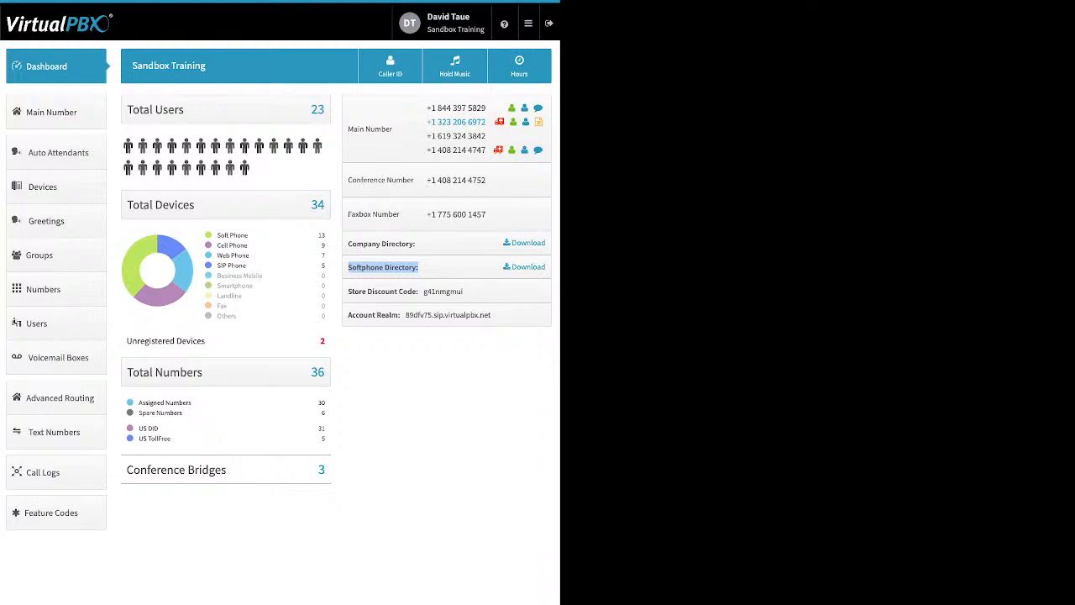
left_click_drag(348, 291, 416, 291)
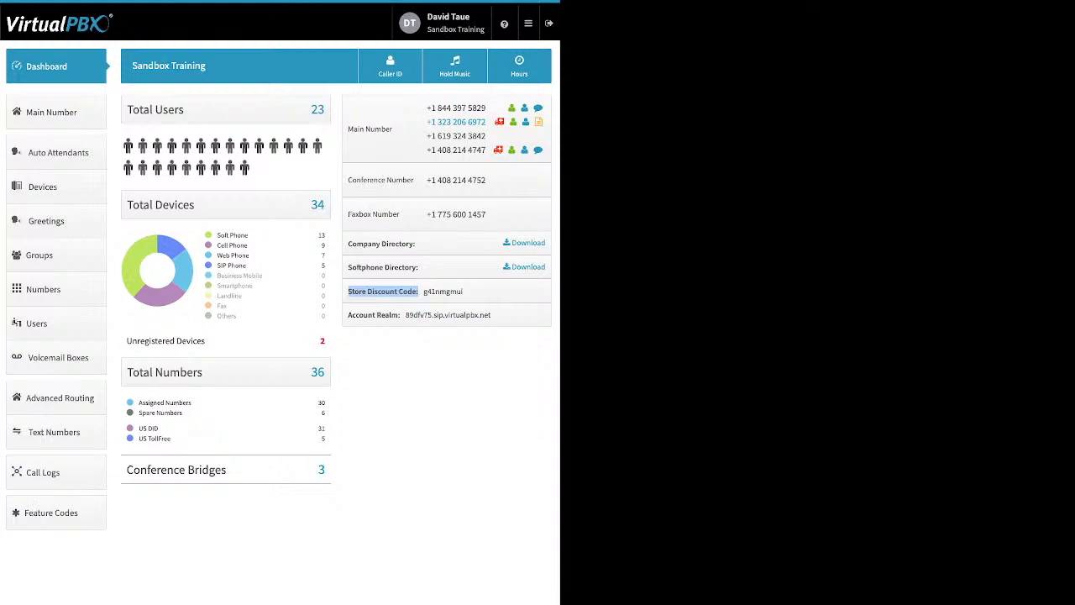
left_click(349, 315)
left_click_drag(349, 315, 400, 315)
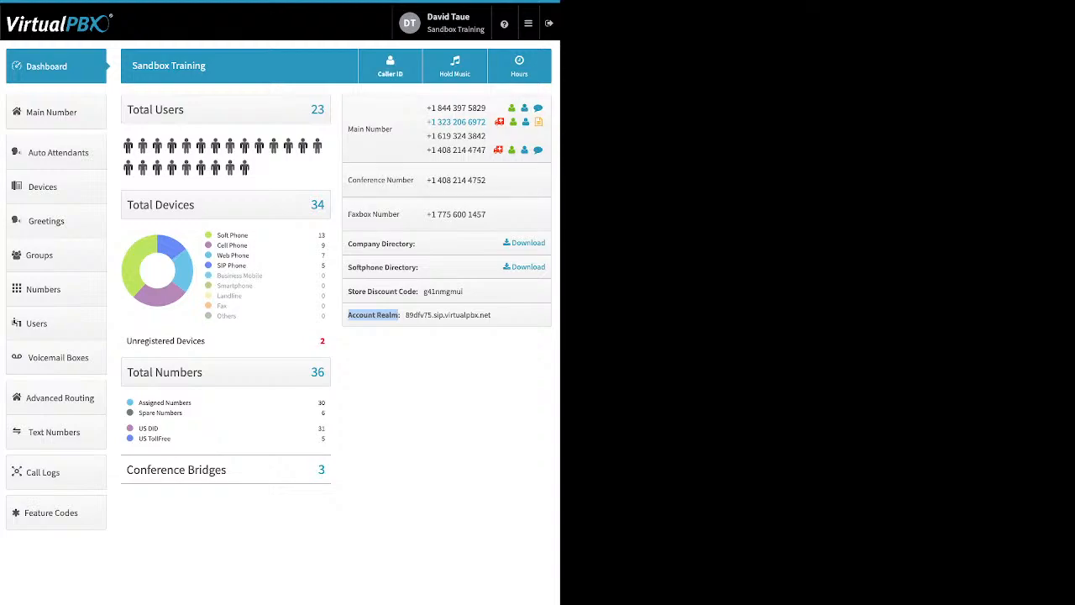
- Open the Company Caller ID dialog, review the caller ID name and E911 information, then close it
left_click(390, 65)
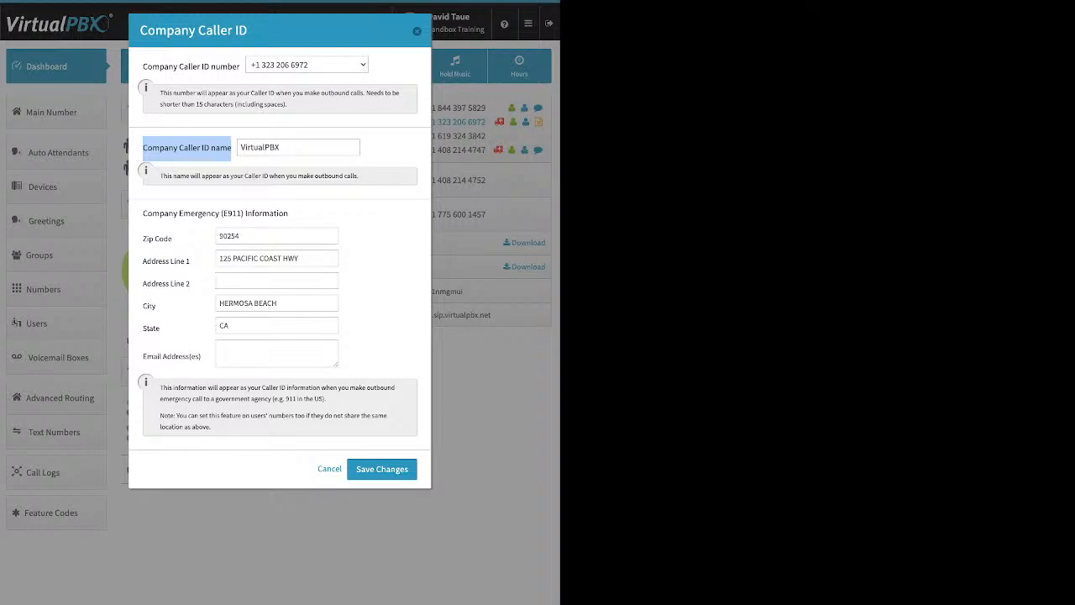
left_click_drag(284, 148, 241, 148)
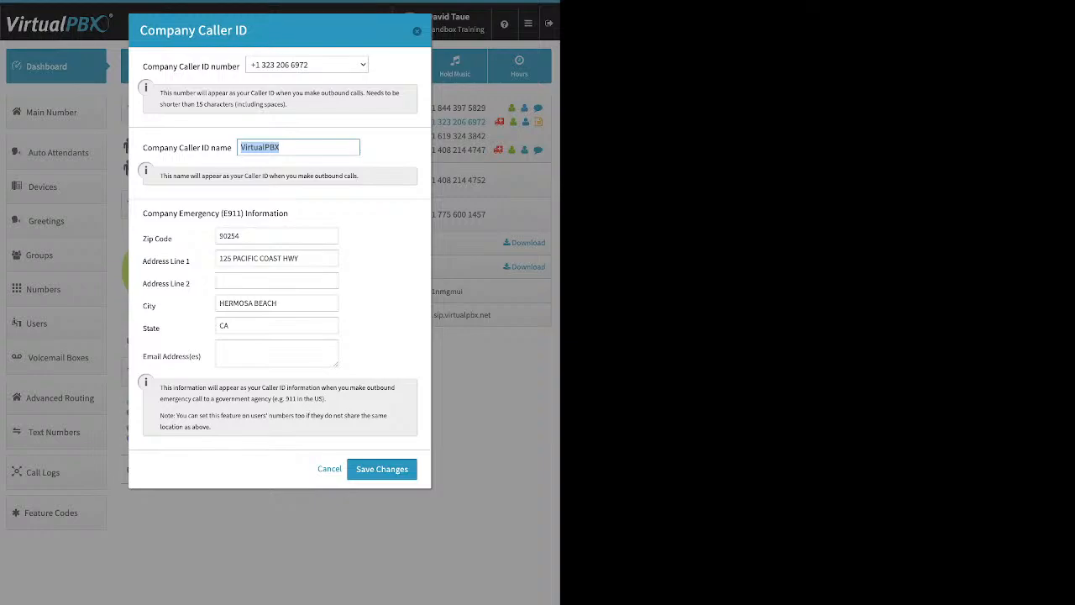
left_click(304, 148)
left_click_drag(143, 214, 288, 214)
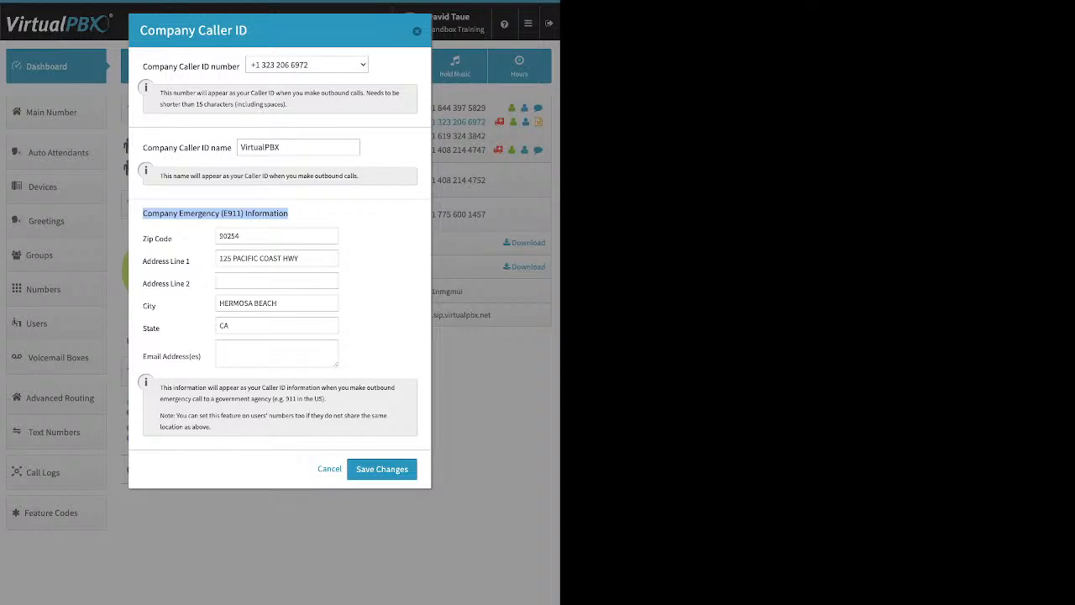
left_click(318, 215)
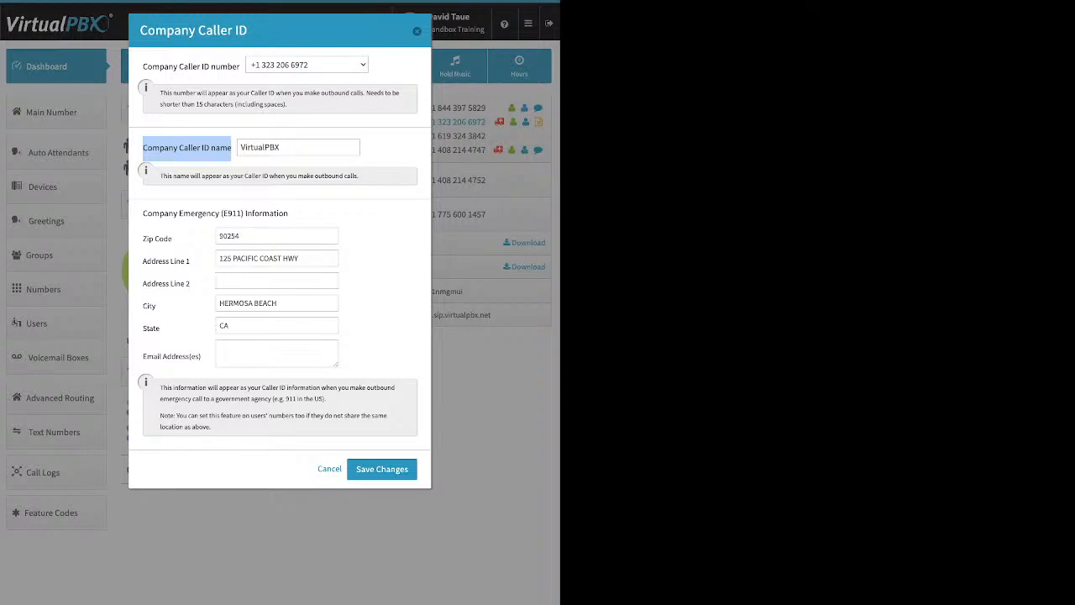
left_click(416, 31)
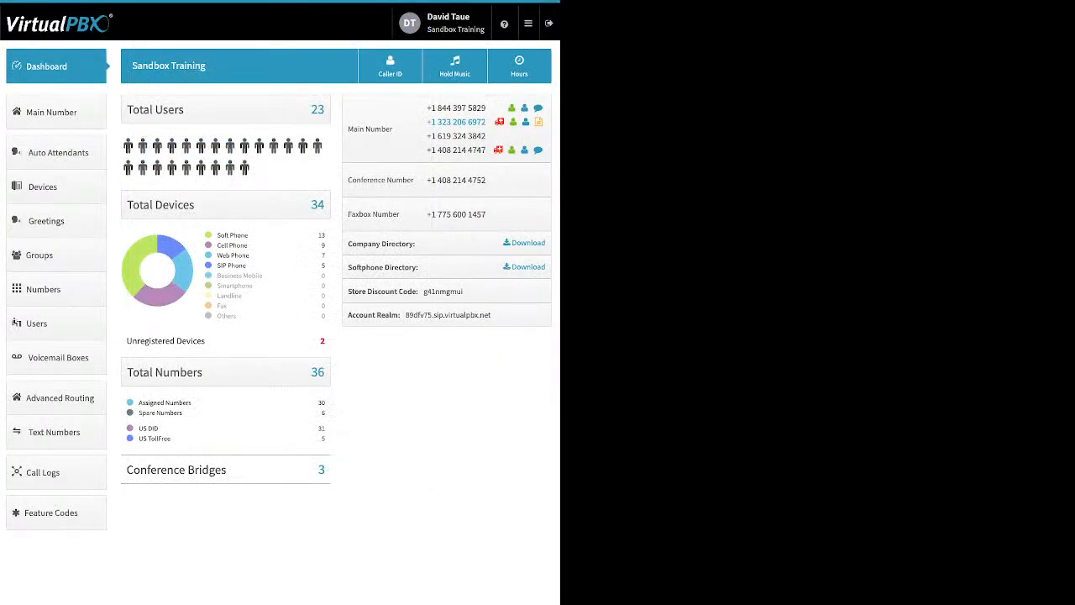
- Open the Music-On-Hold dialog, show the upload option, then close it
left_click(455, 65)
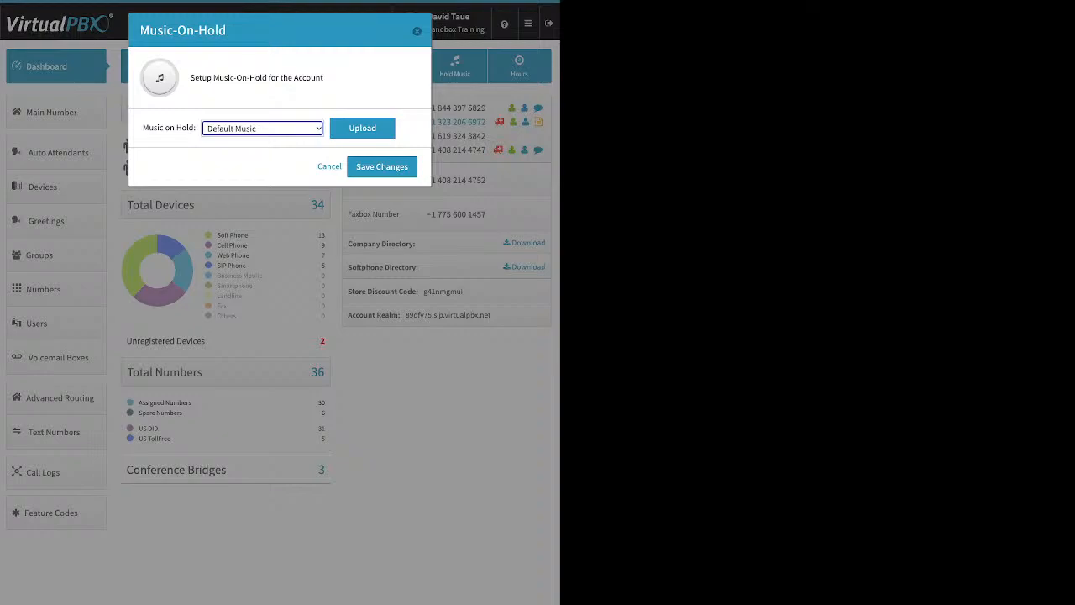
left_click(366, 129)
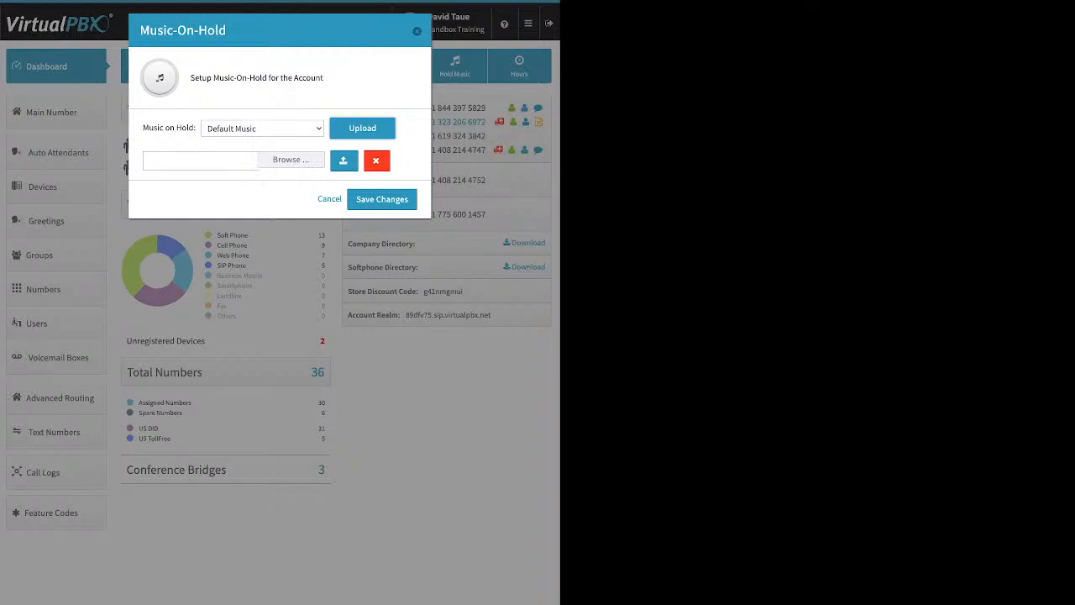
left_click(416, 31)
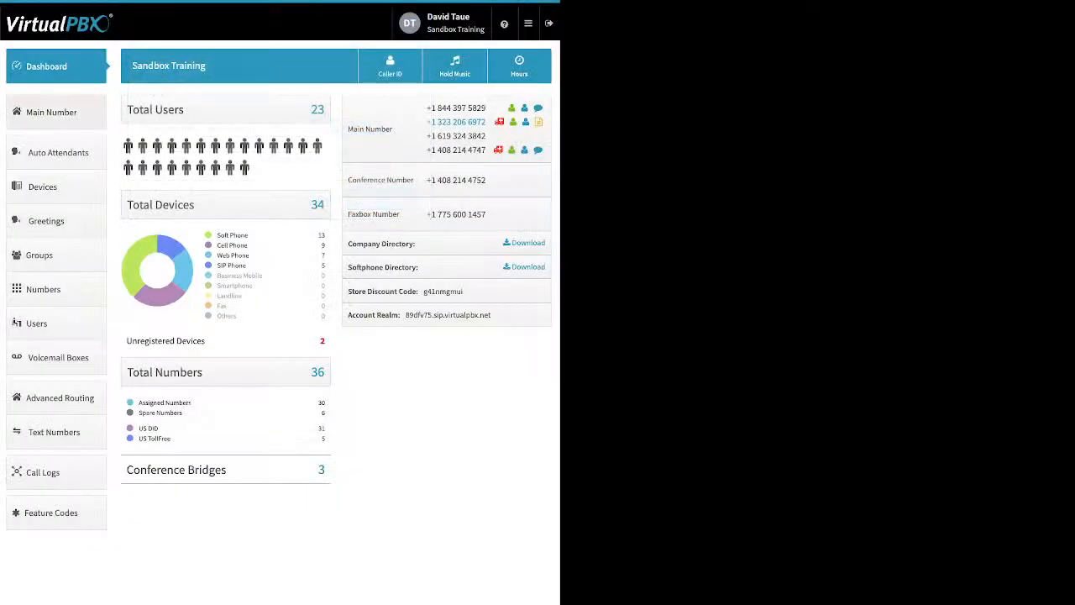
- Open the Main Number page and expand Main Company Numbers to review the spare-number and buy options
left_click(52, 112)
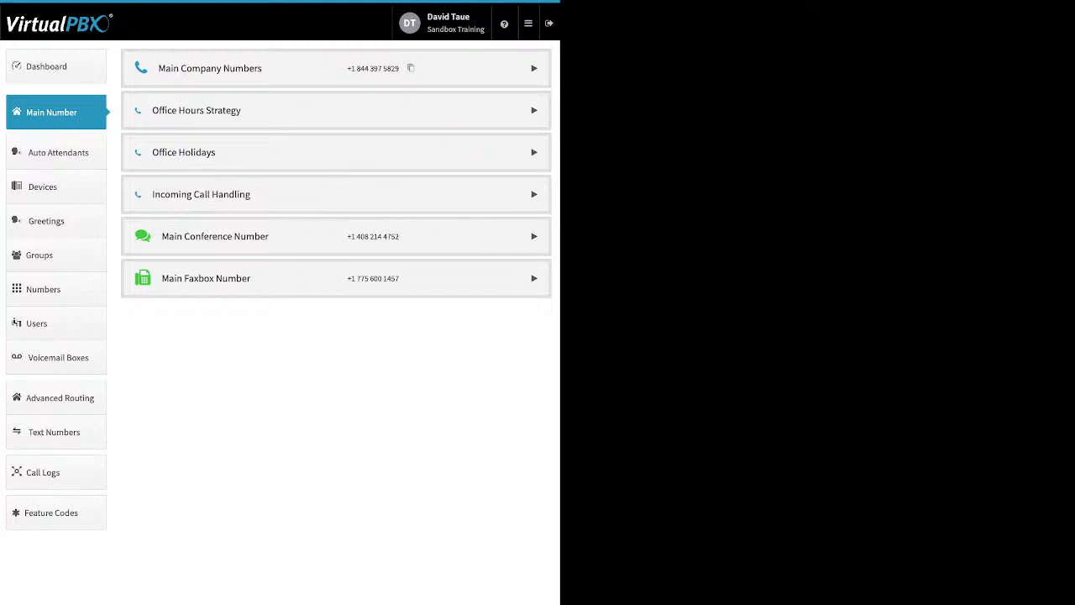
left_click(534, 68)
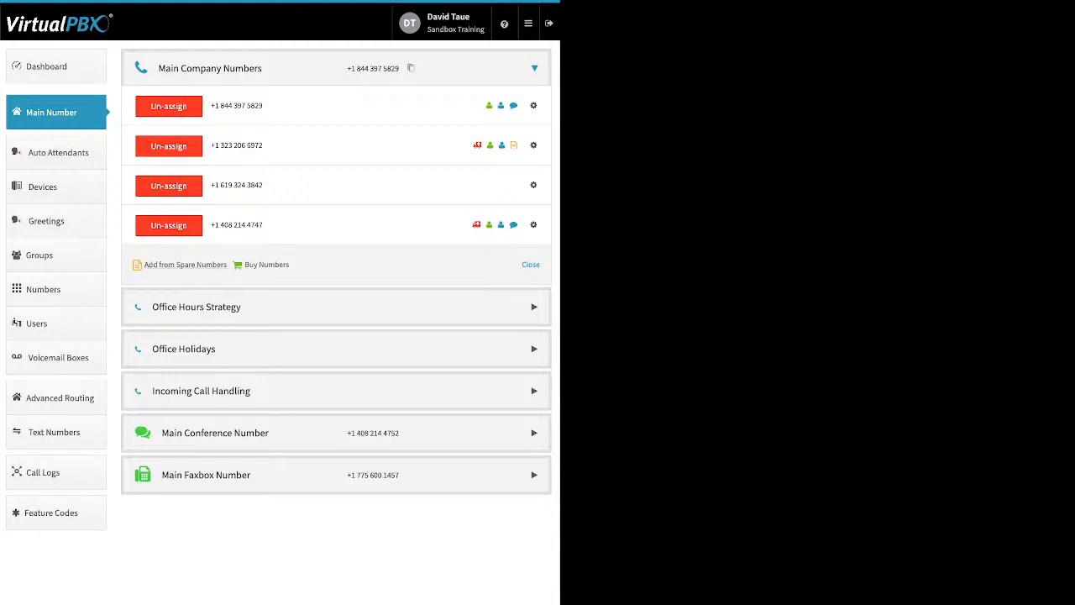
left_click_drag(226, 265, 160, 264)
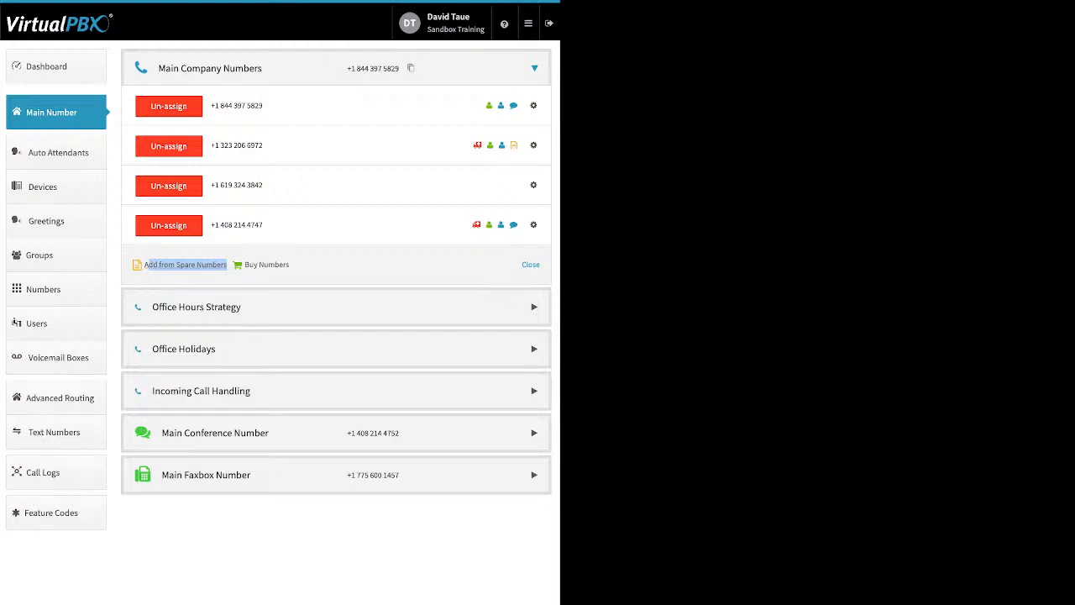
left_click_drag(150, 265, 144, 264)
left_click_drag(289, 265, 243, 265)
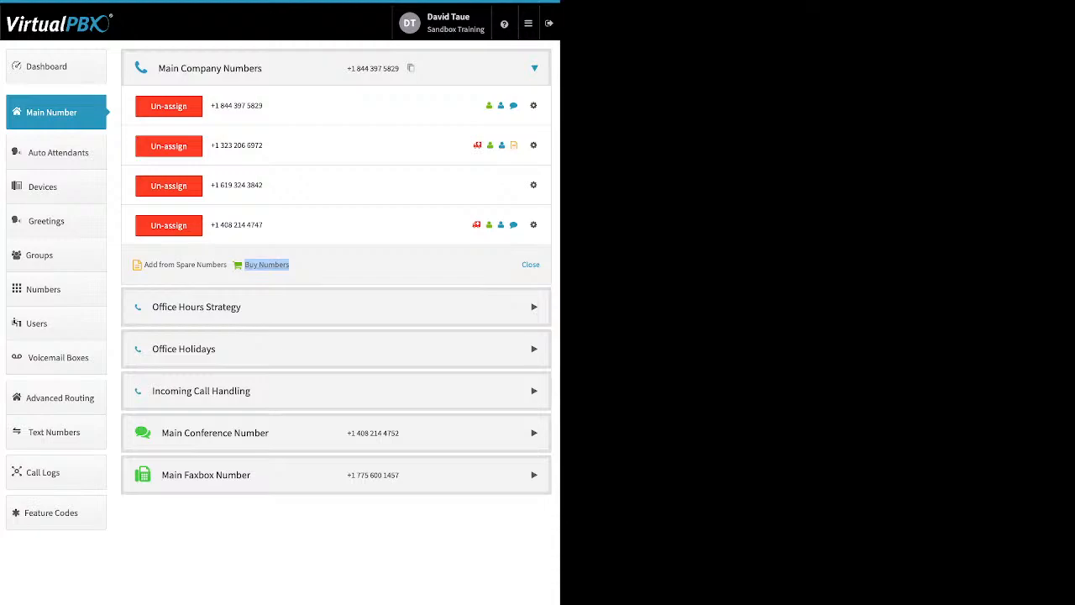
left_click(278, 276)
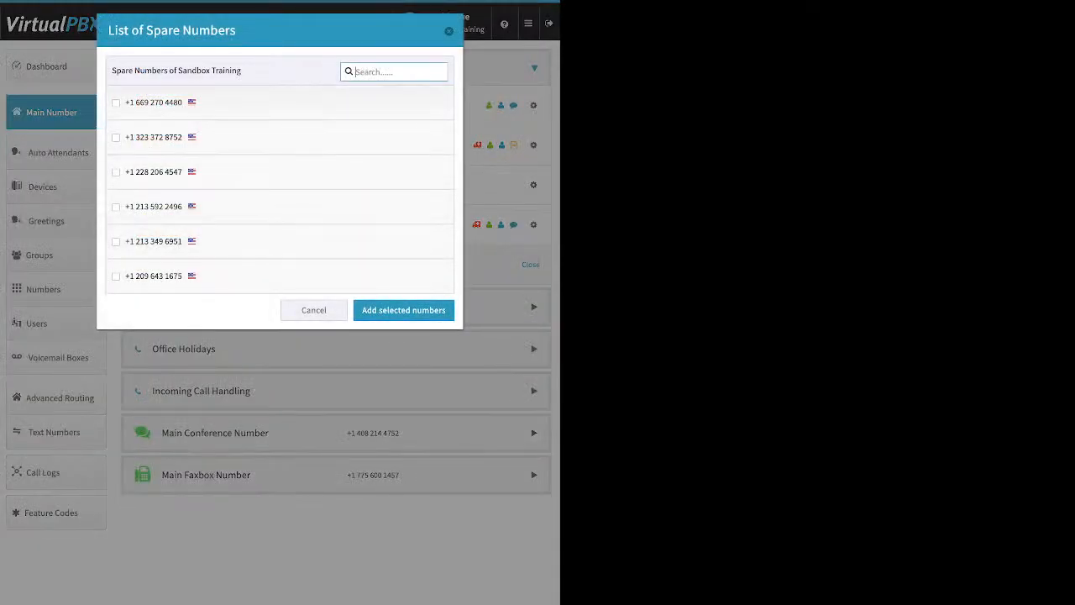
left_click(116, 242)
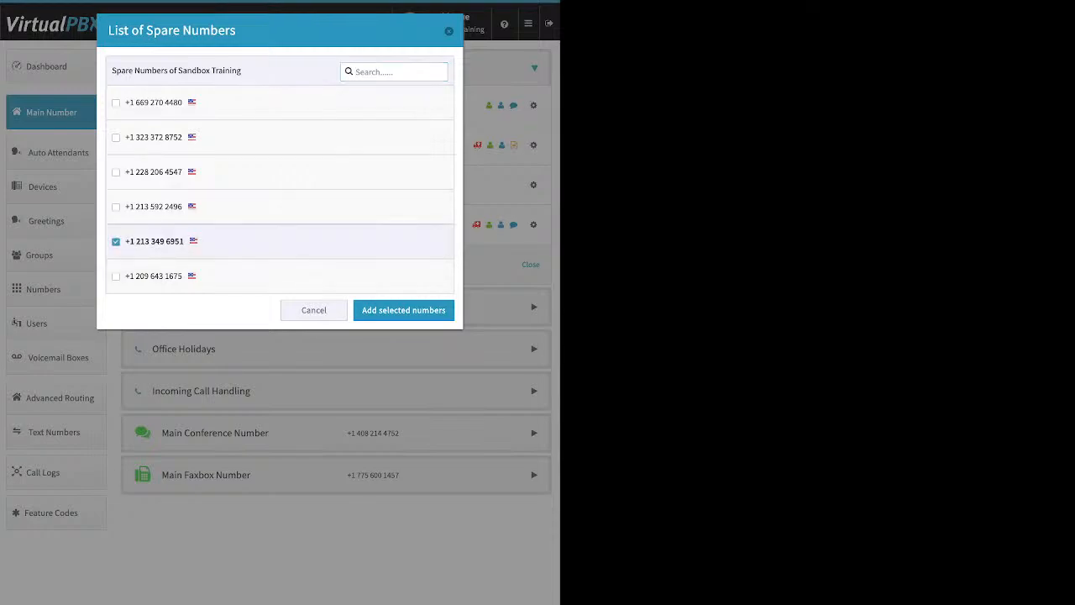
left_click(314, 310)
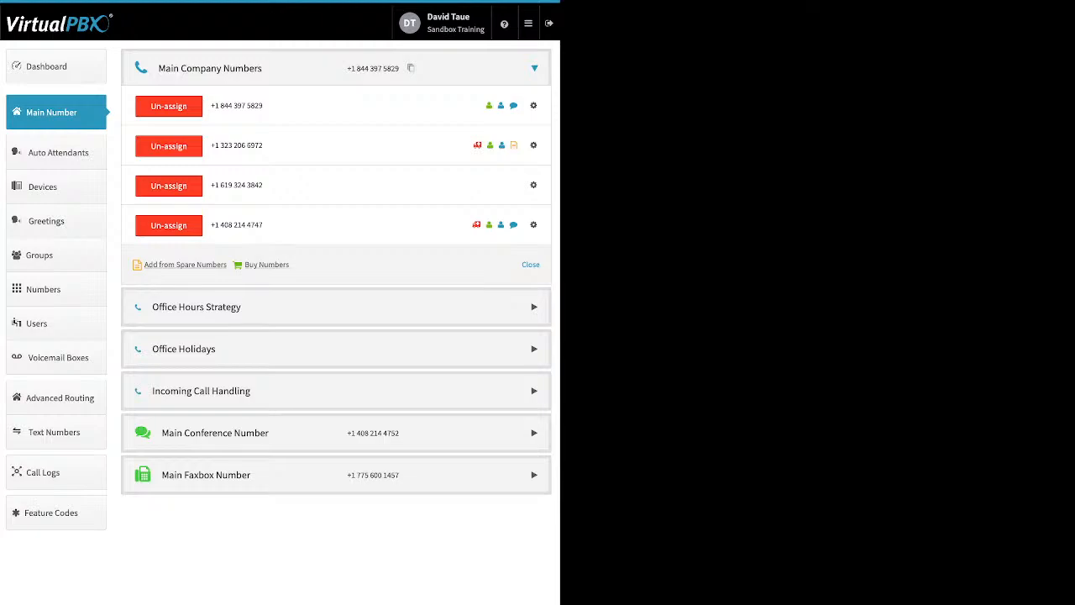
left_click(266, 265)
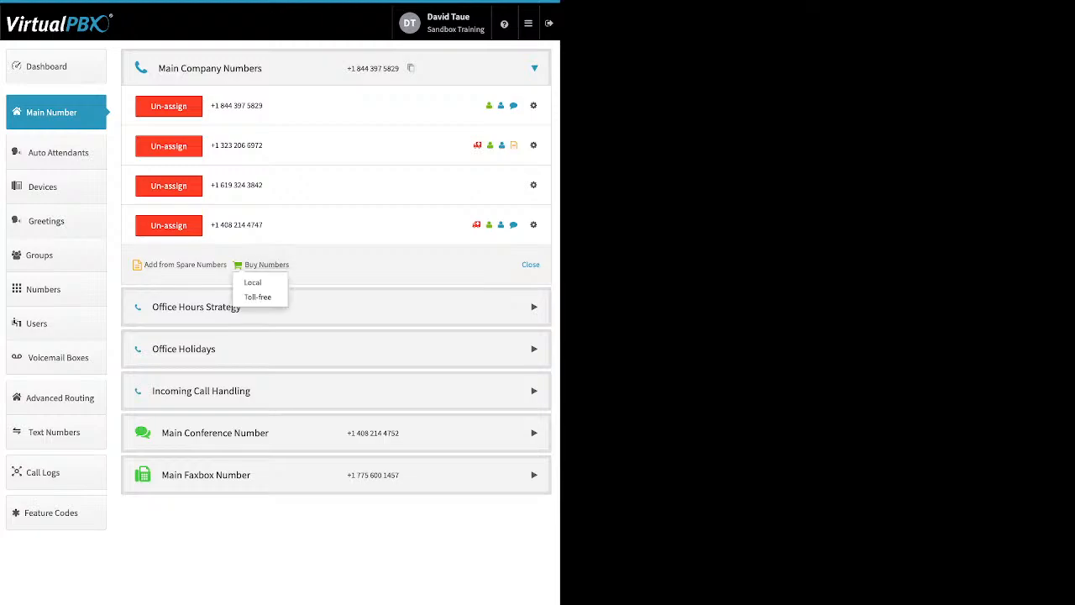
left_click(258, 297)
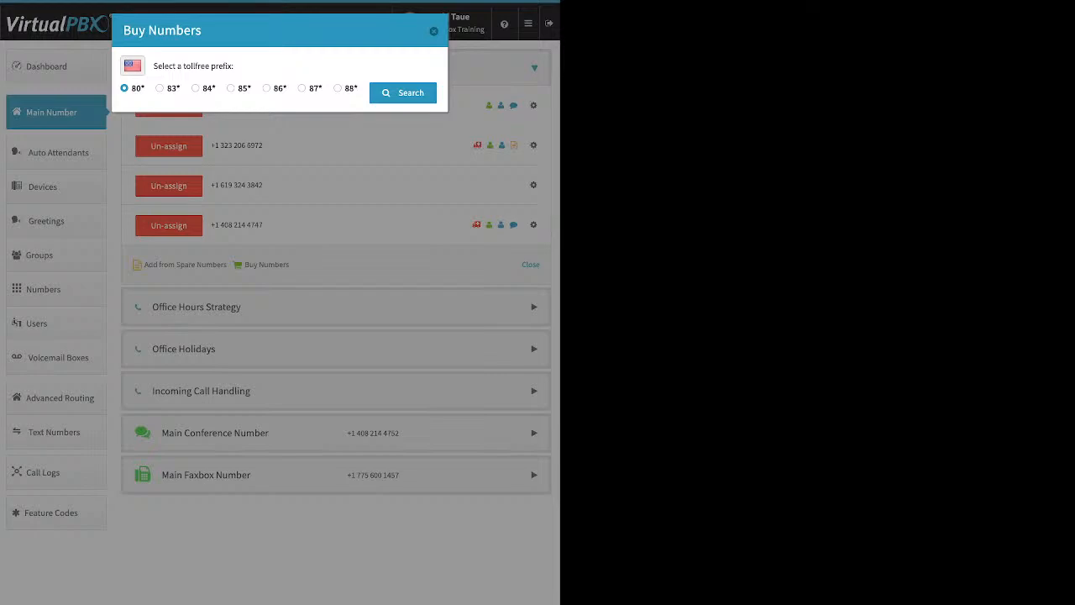
left_click(302, 88)
left_click(402, 92)
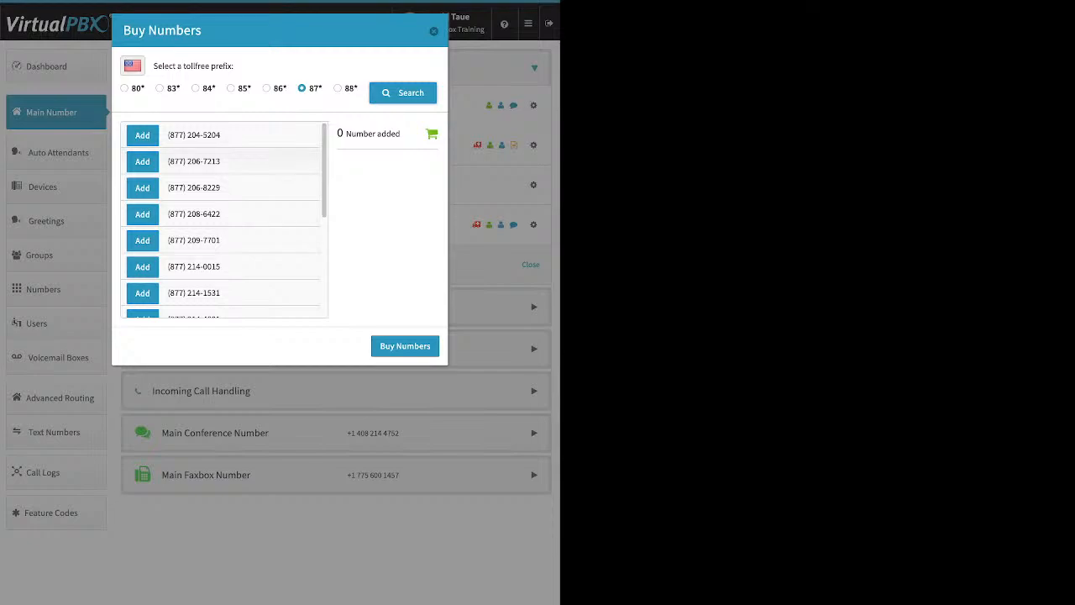
scroll(222, 219, "down", 10)
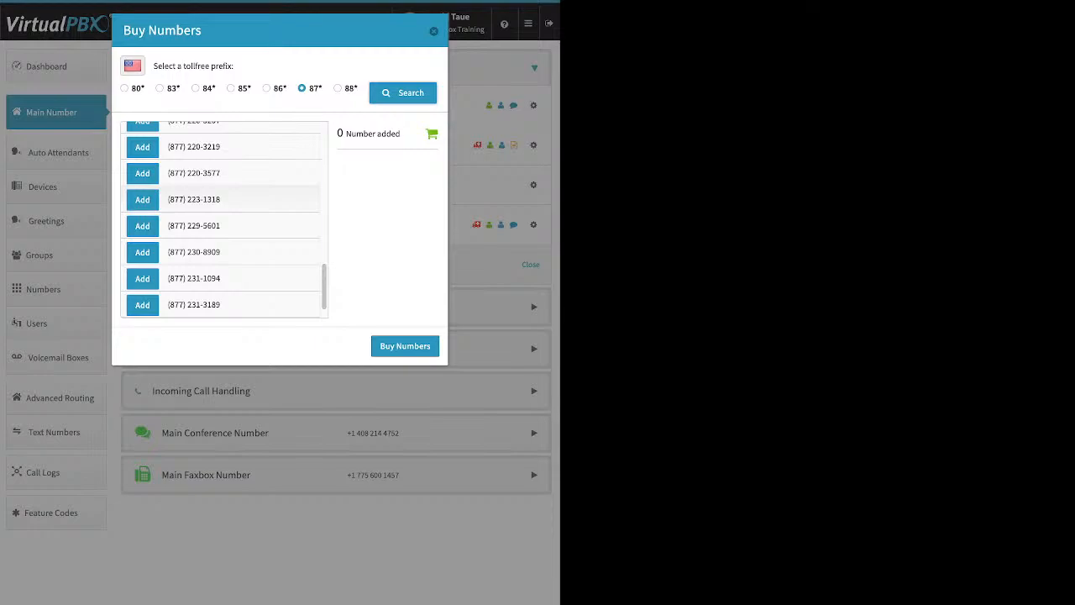
left_click(142, 200)
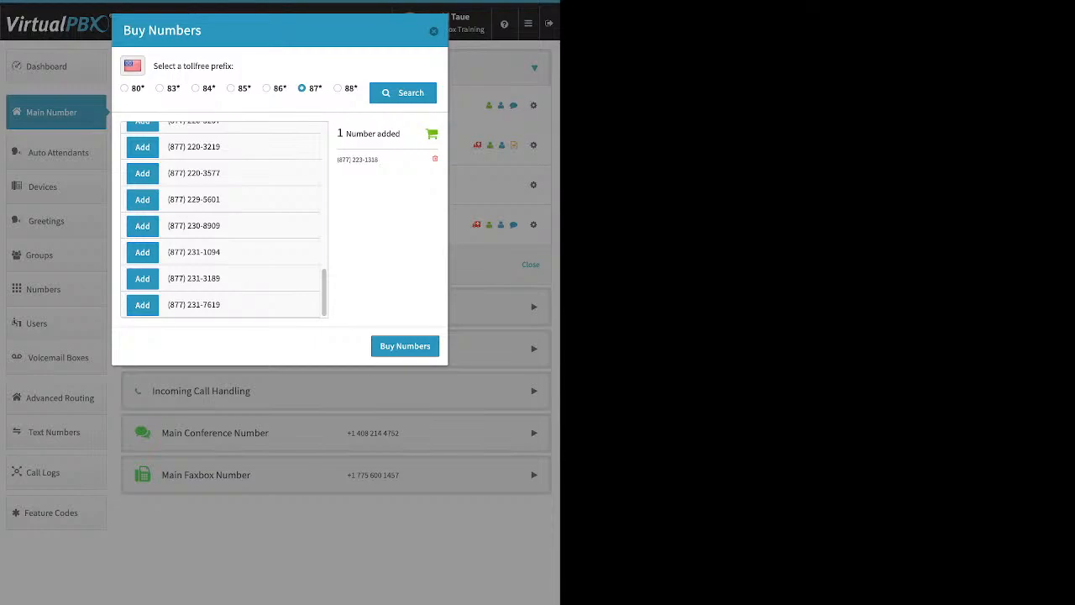
left_click(405, 346)
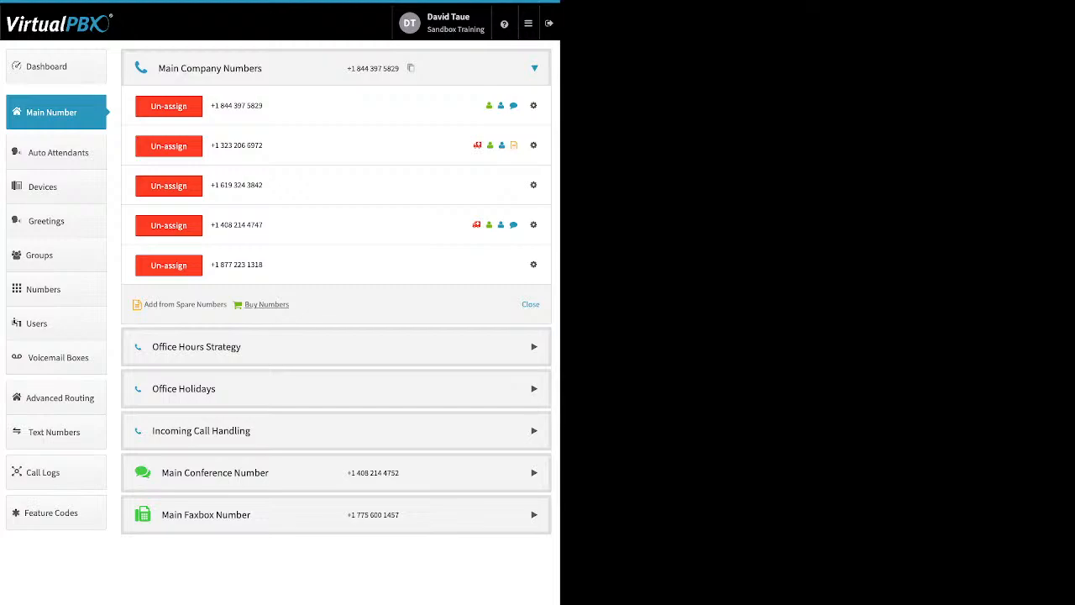
- Search for local numbers in area code 310, then return to the search form
left_click(267, 305)
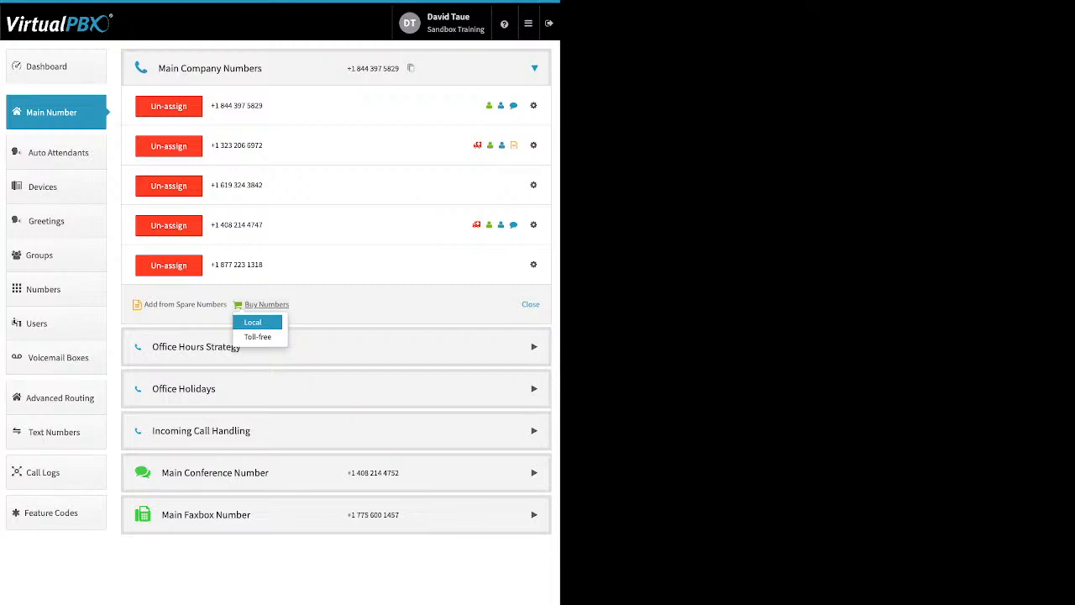
left_click(253, 323)
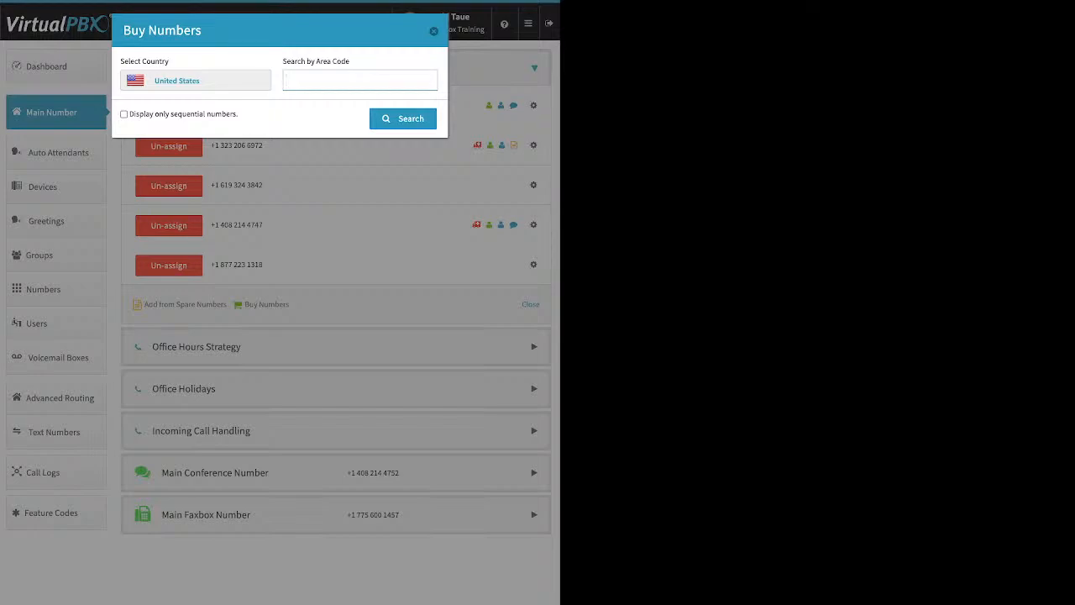
type("310")
key("Return")
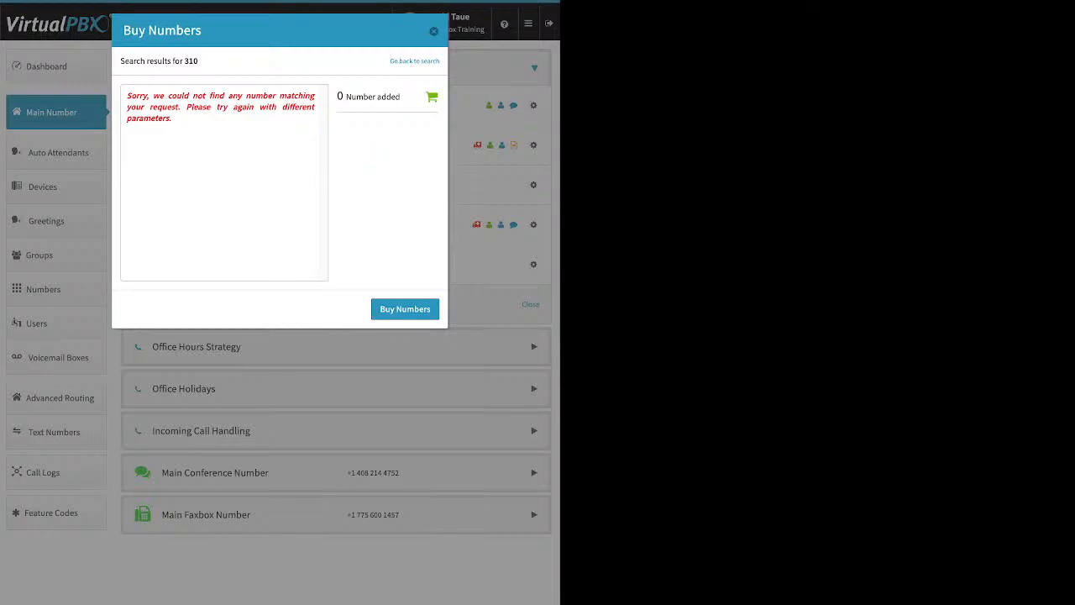
triple_click(221, 106)
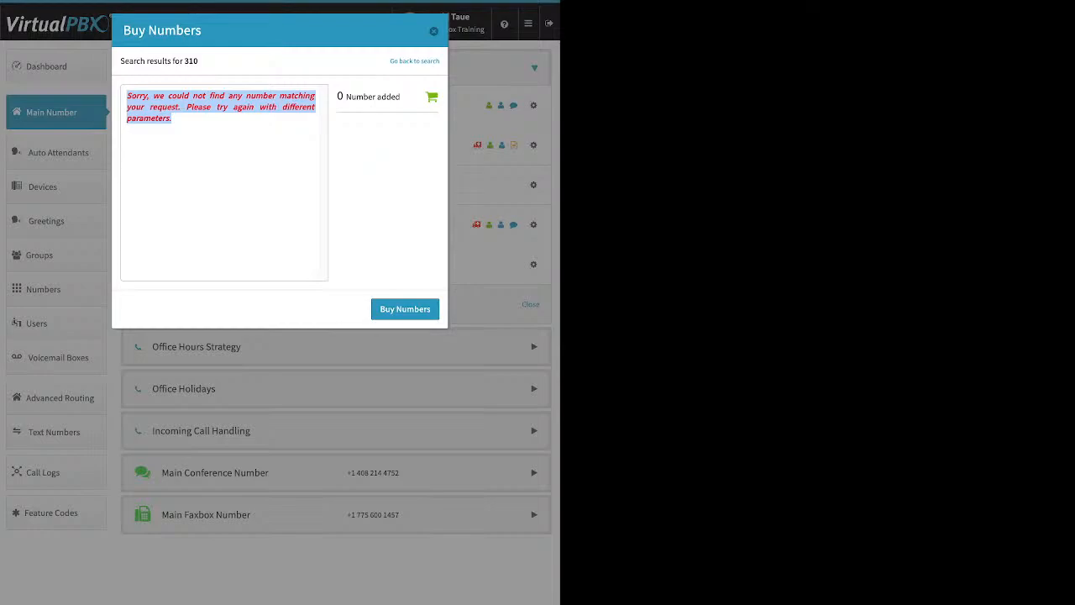
left_click(415, 62)
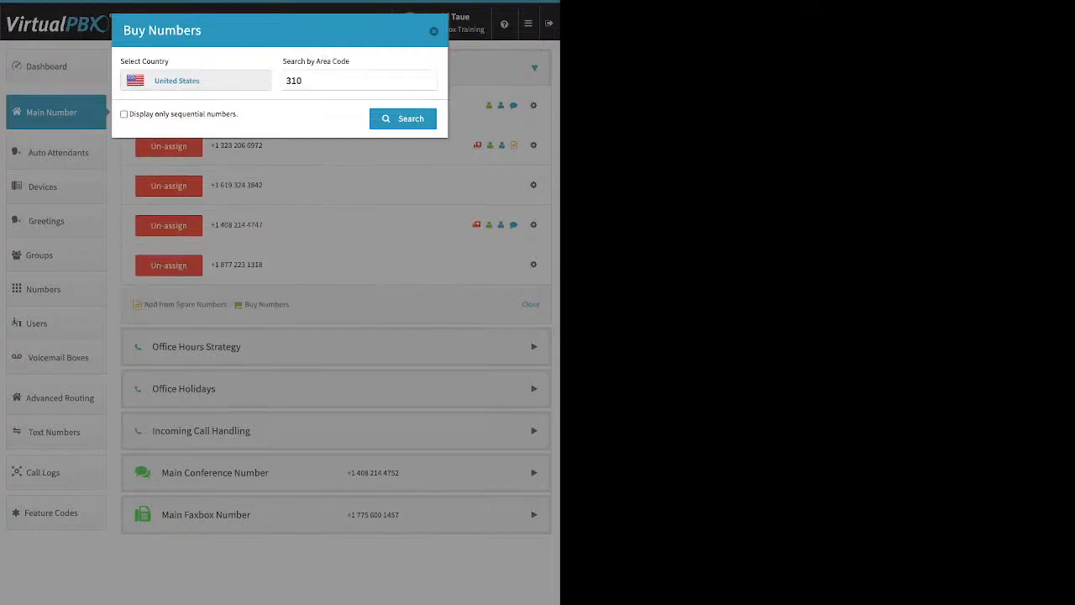
double_click(294, 81)
type("424")
key("Return")
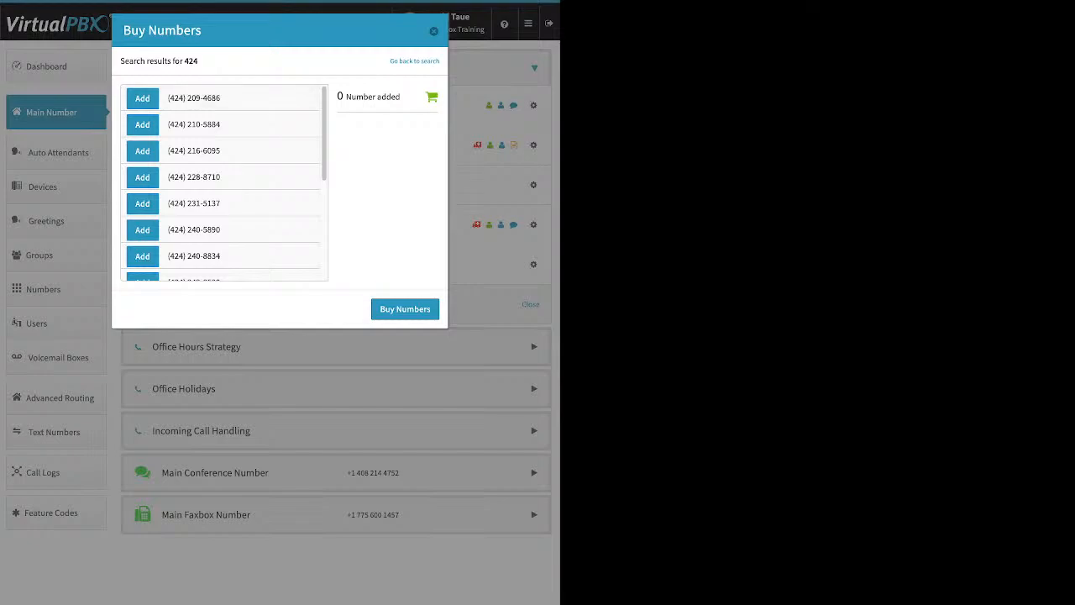
left_click(143, 98)
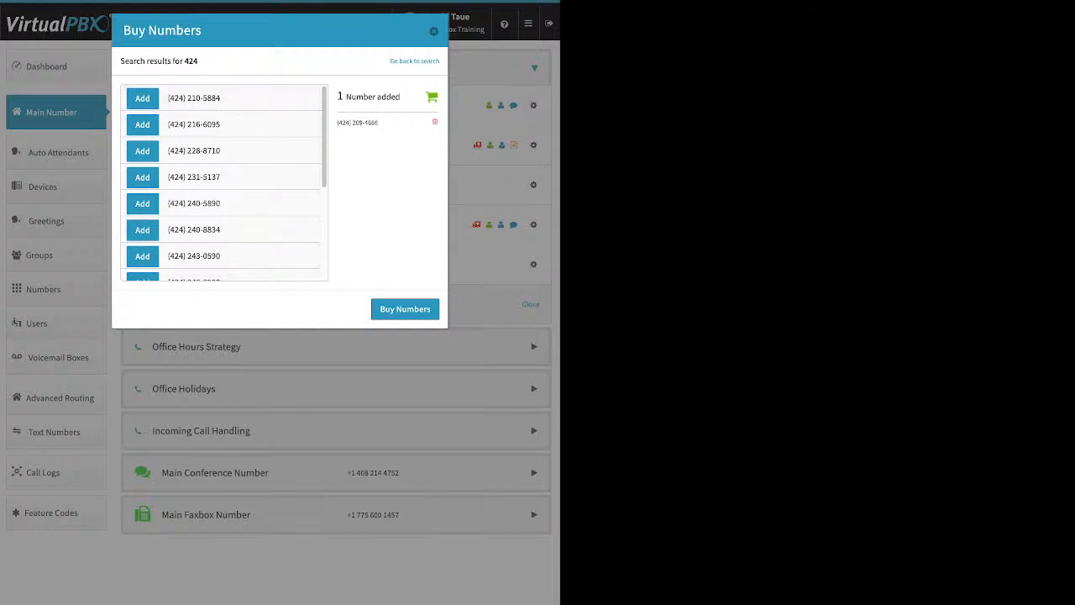
left_click(405, 309)
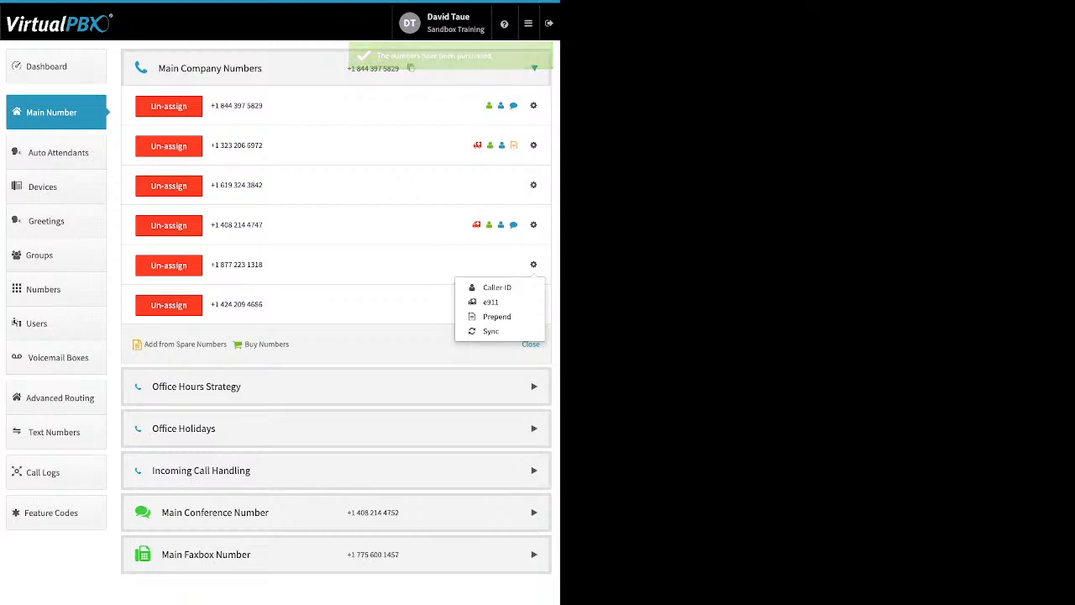
left_click(497, 287)
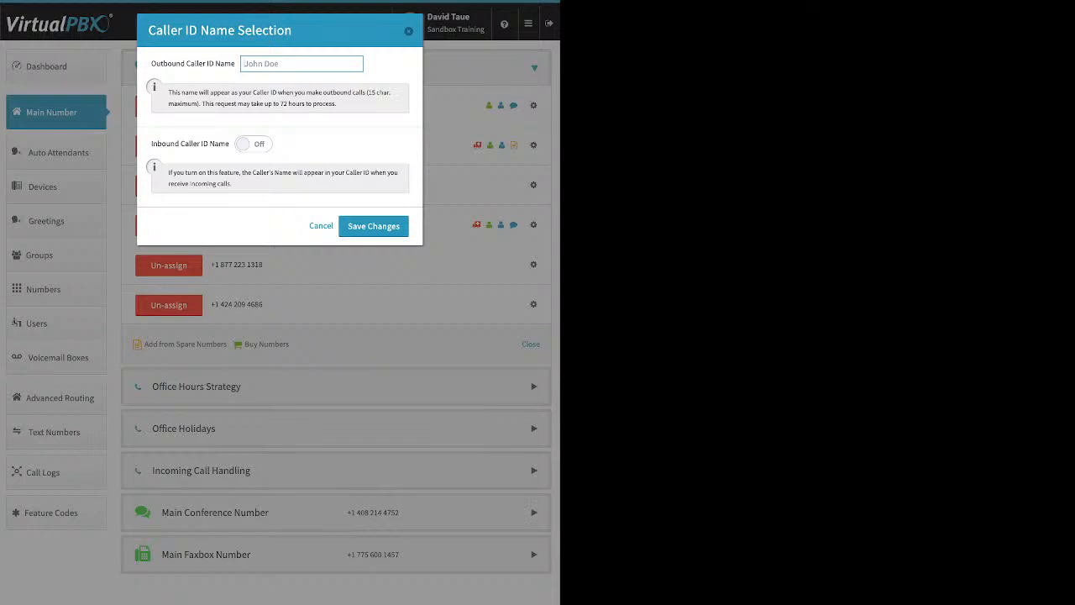
left_click_drag(152, 143, 229, 143)
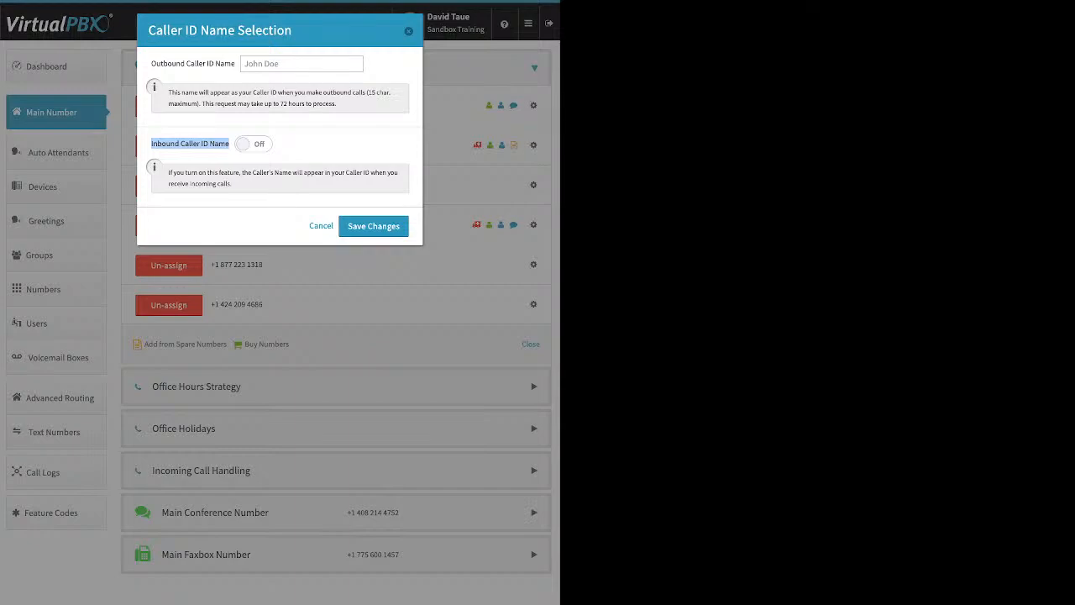
left_click(253, 143)
left_click(373, 226)
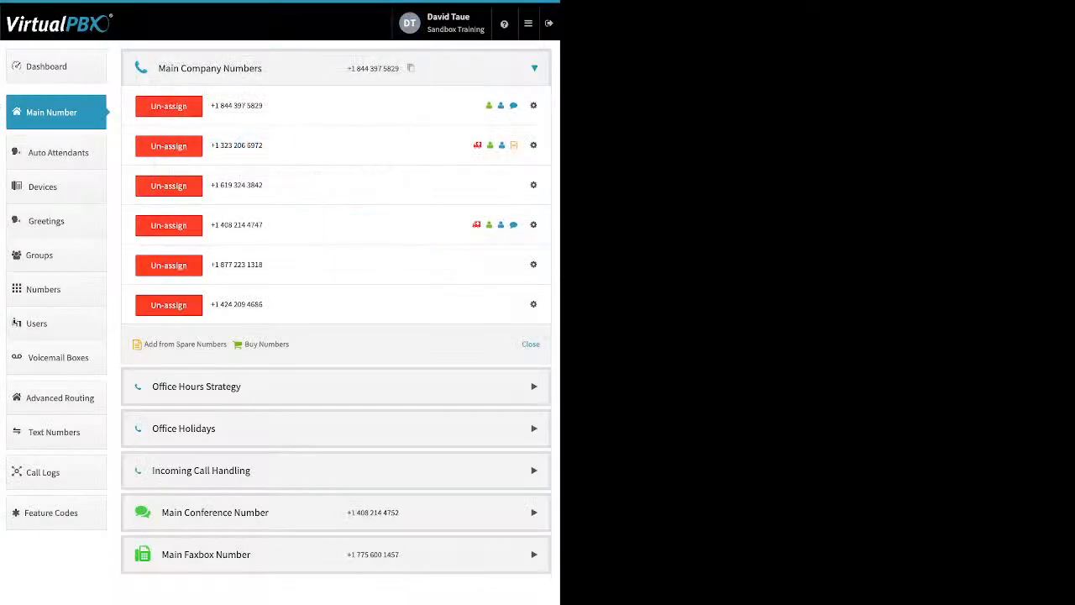
left_click(534, 265)
left_click(492, 302)
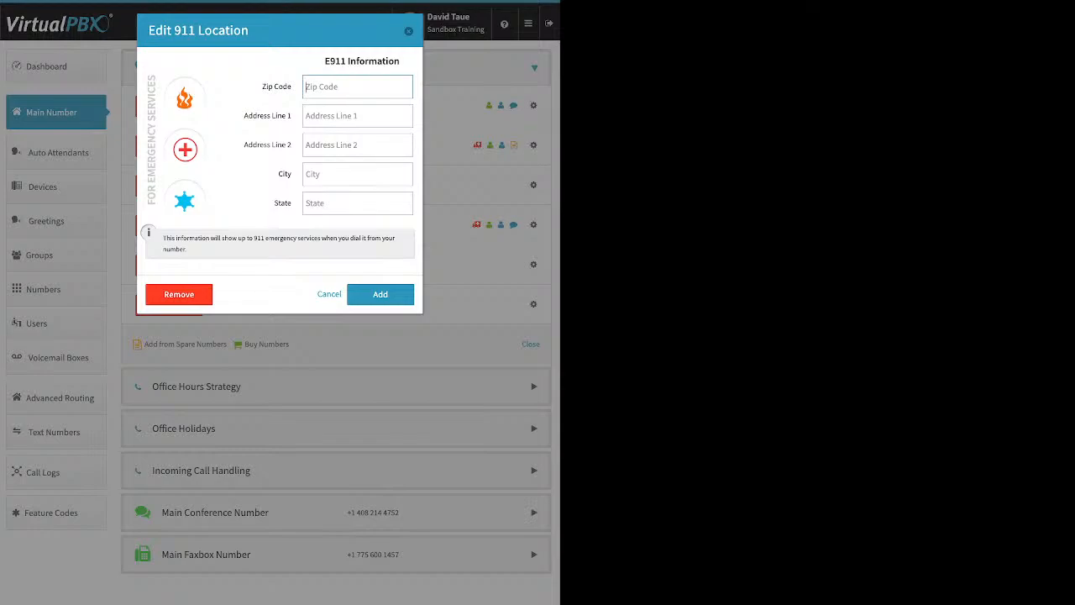
key("Escape")
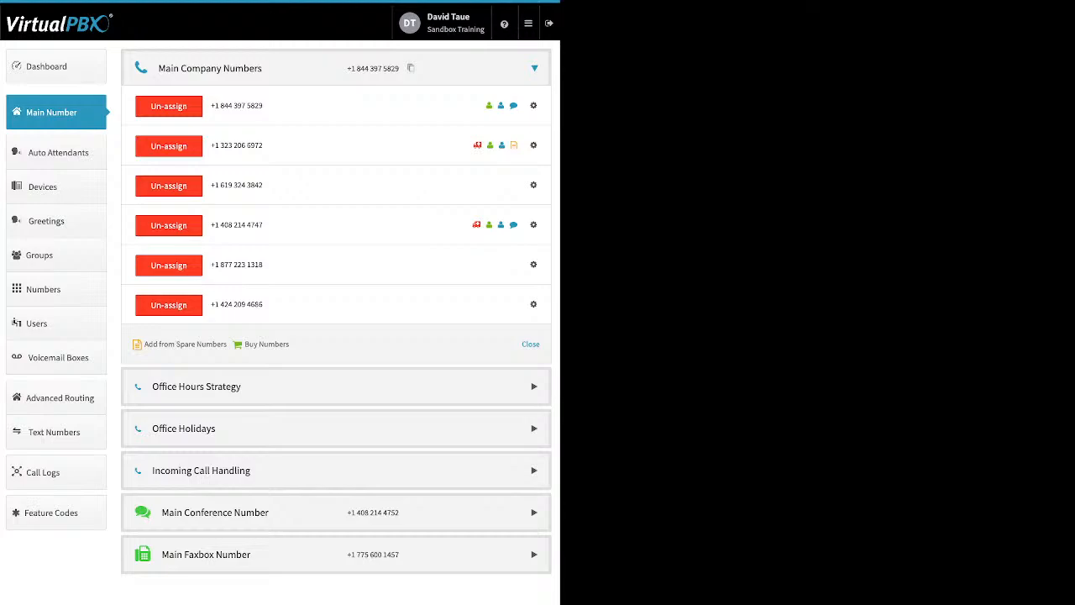
left_click(534, 265)
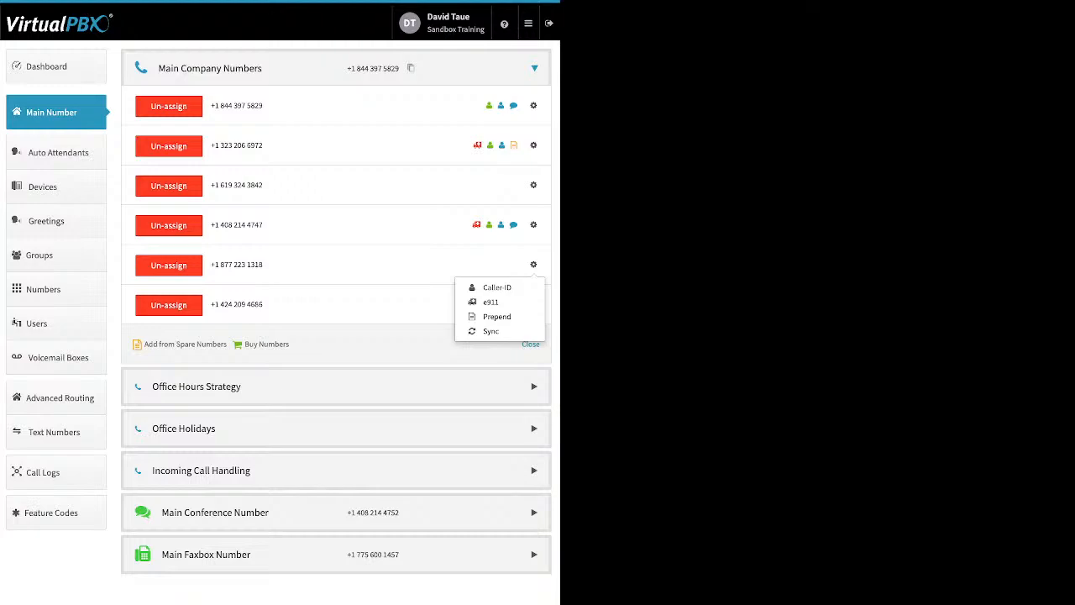
left_click(496, 316)
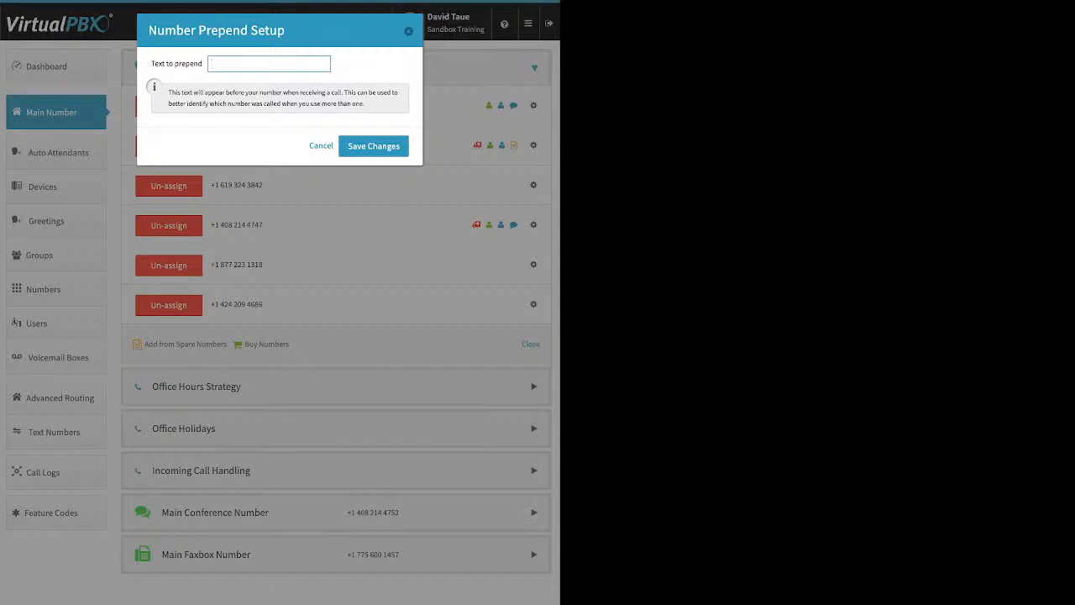
type("new location")
left_click(374, 146)
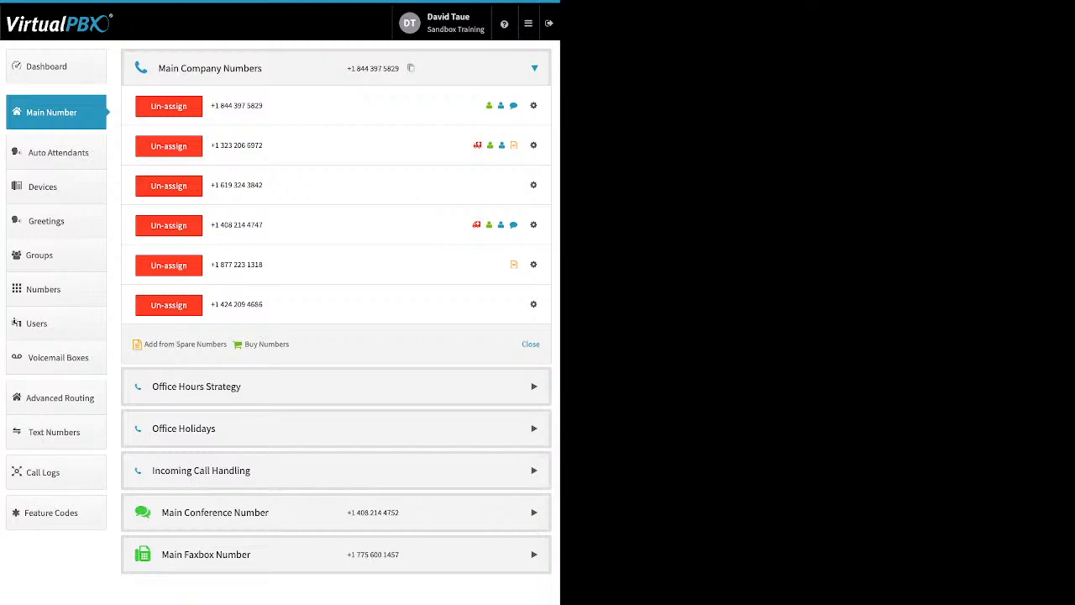
left_click(169, 185)
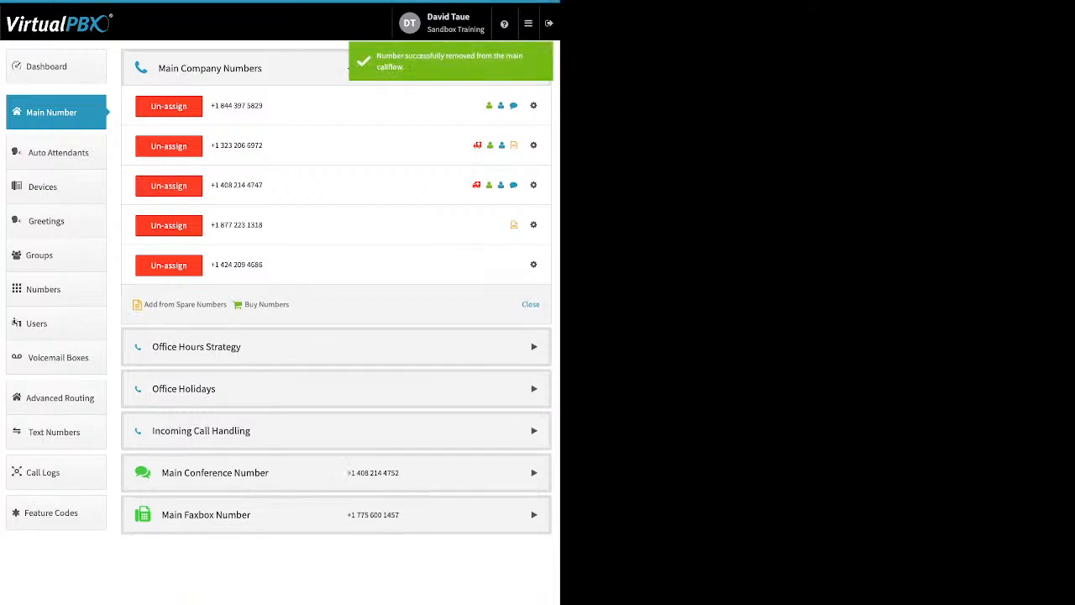
left_click(169, 265)
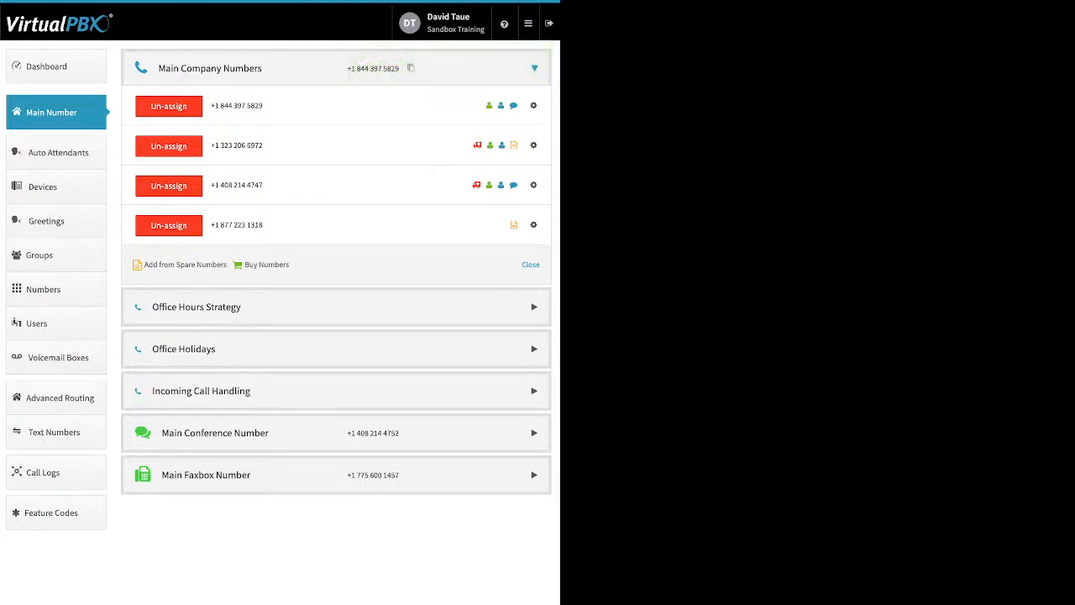
- Expand Office Hours Strategy and review Monday's opening and closing time choices
left_click(535, 307)
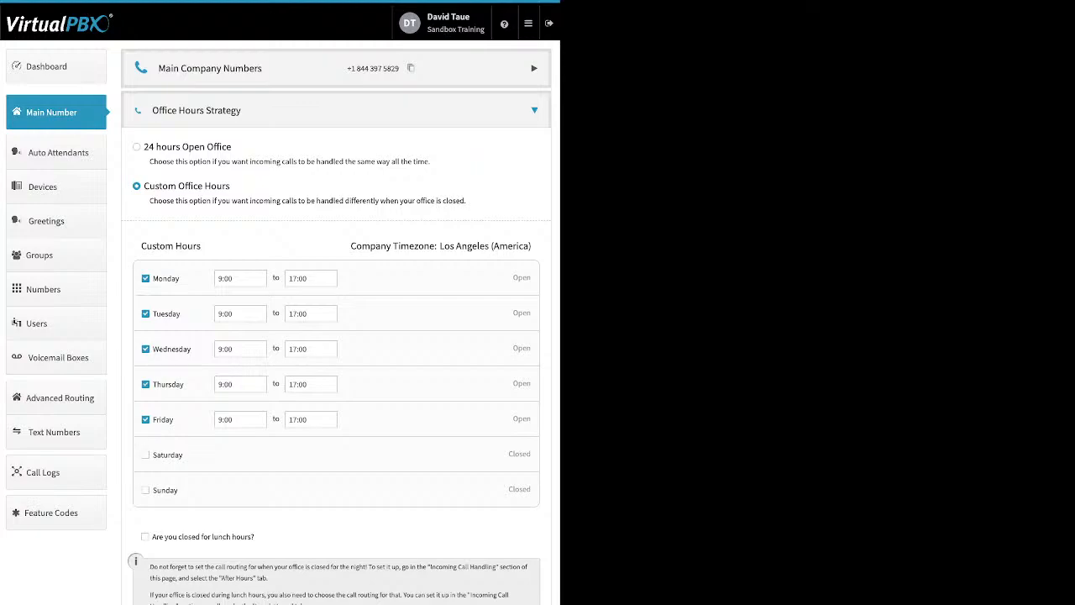
left_click_drag(180, 279, 152, 279)
left_click(240, 279)
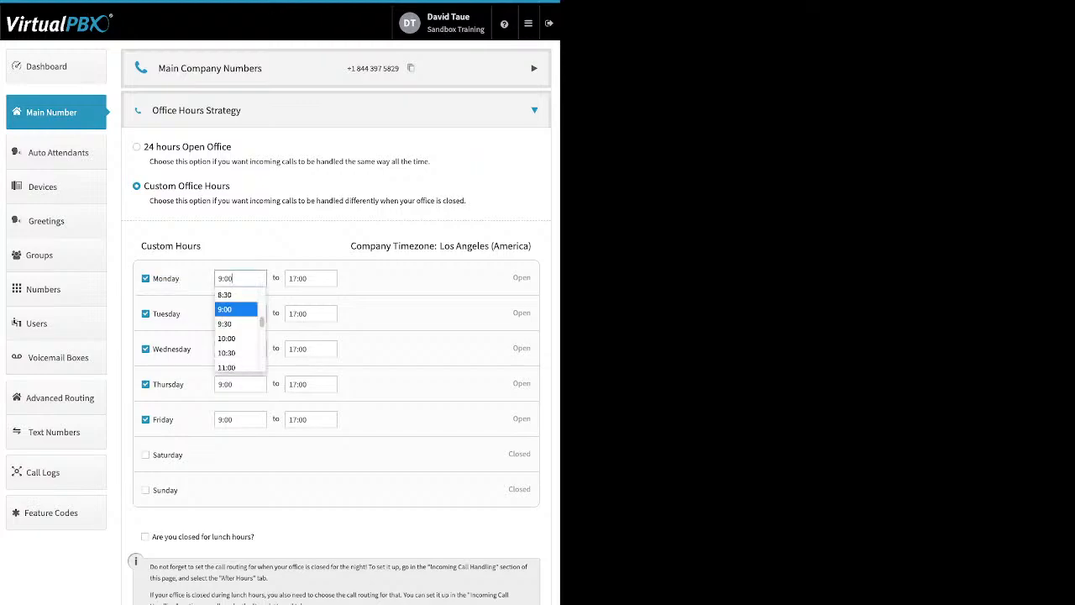
left_click(311, 278)
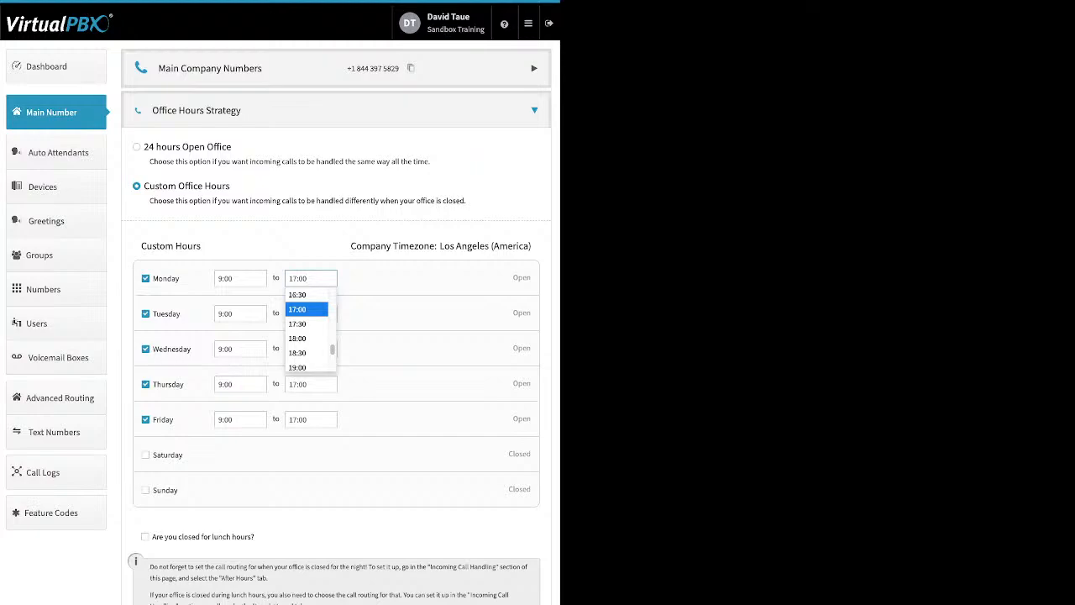
key("Escape")
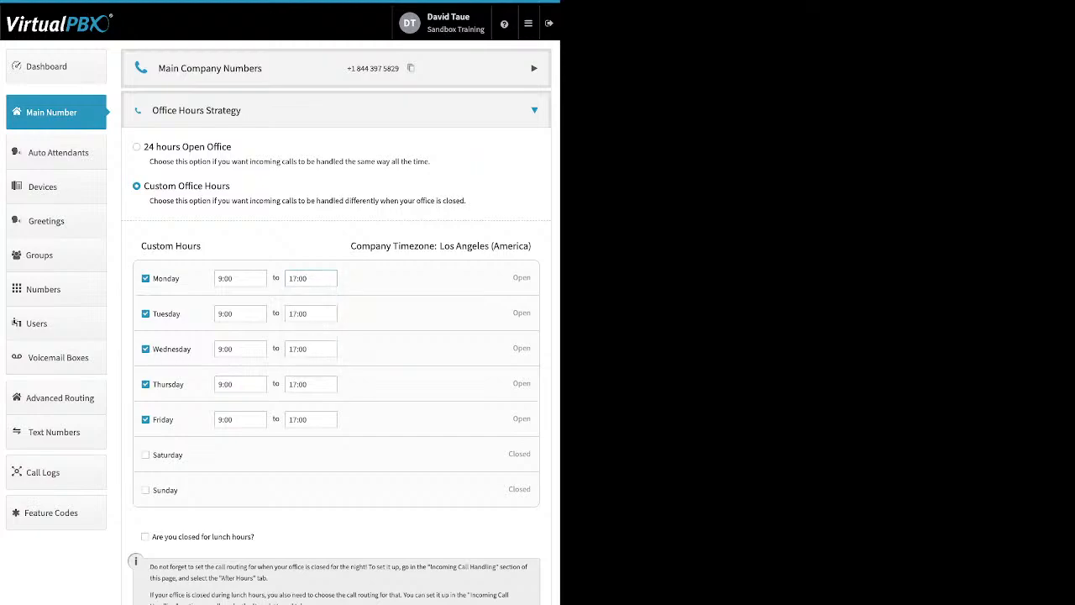
- Review the lunch-hours closure option, then expand Office Holidays to review the holiday closure list
left_click_drag(255, 537, 157, 537)
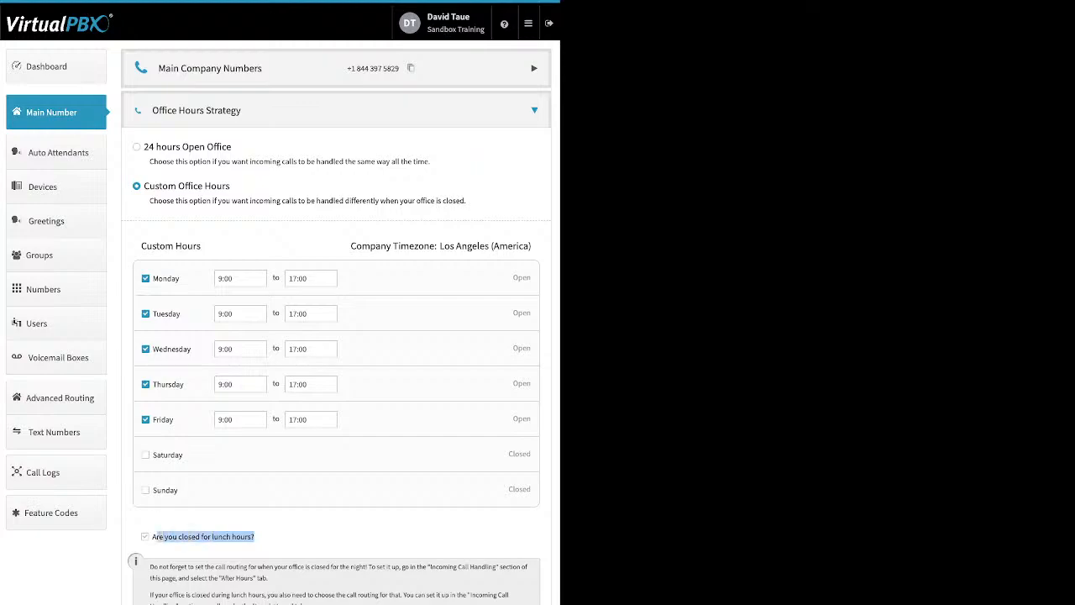
left_click_drag(157, 537, 152, 537)
left_click(77, 550)
left_click(146, 536)
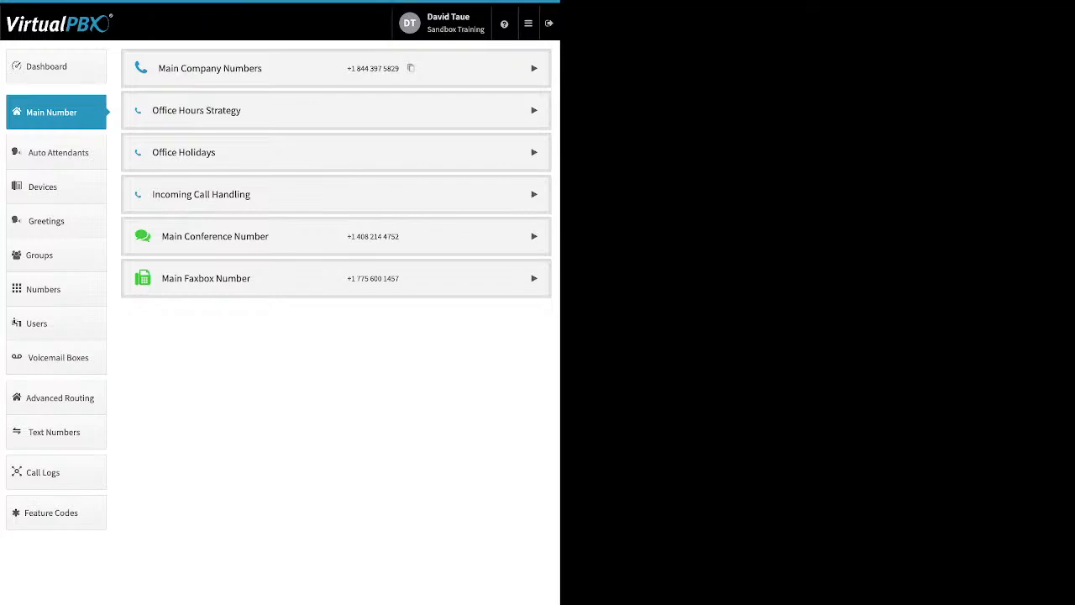
left_click(534, 152)
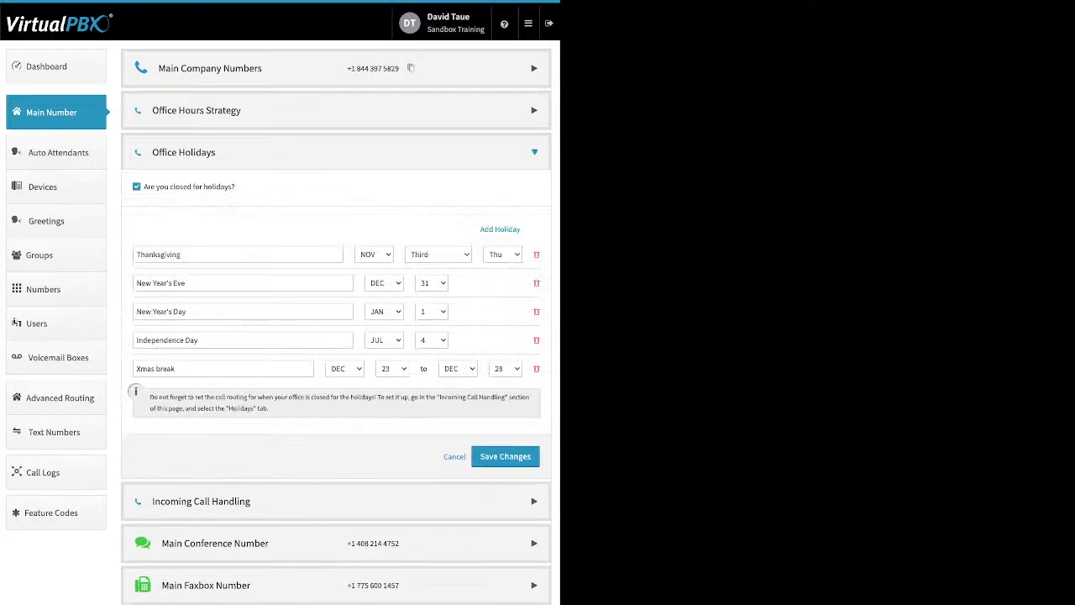
left_click_drag(235, 187, 144, 187)
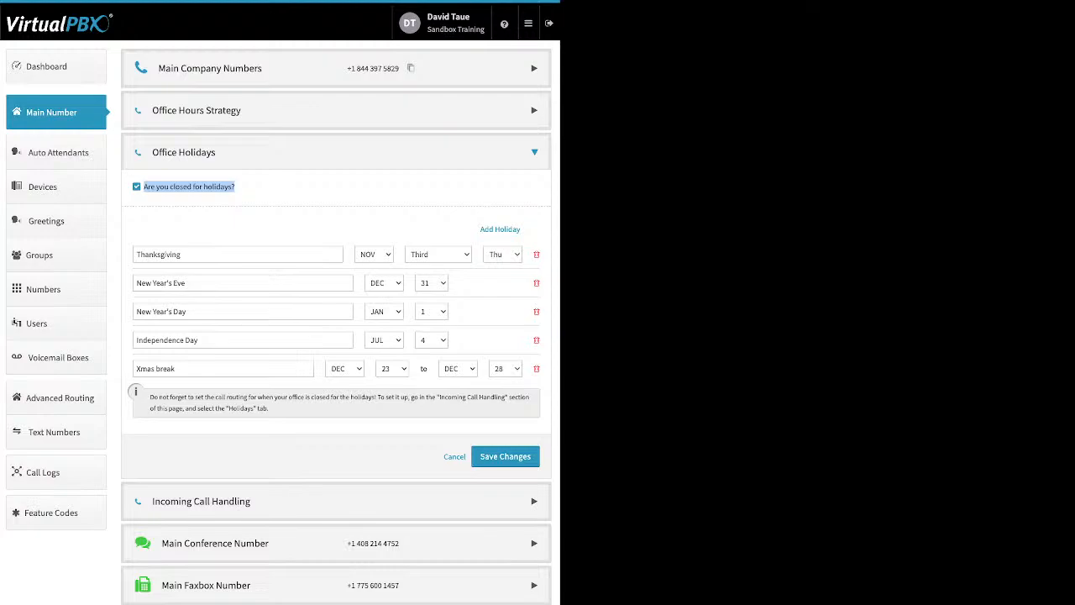
- Review the Add Holiday choices and the names of the existing holidays
left_click(269, 198)
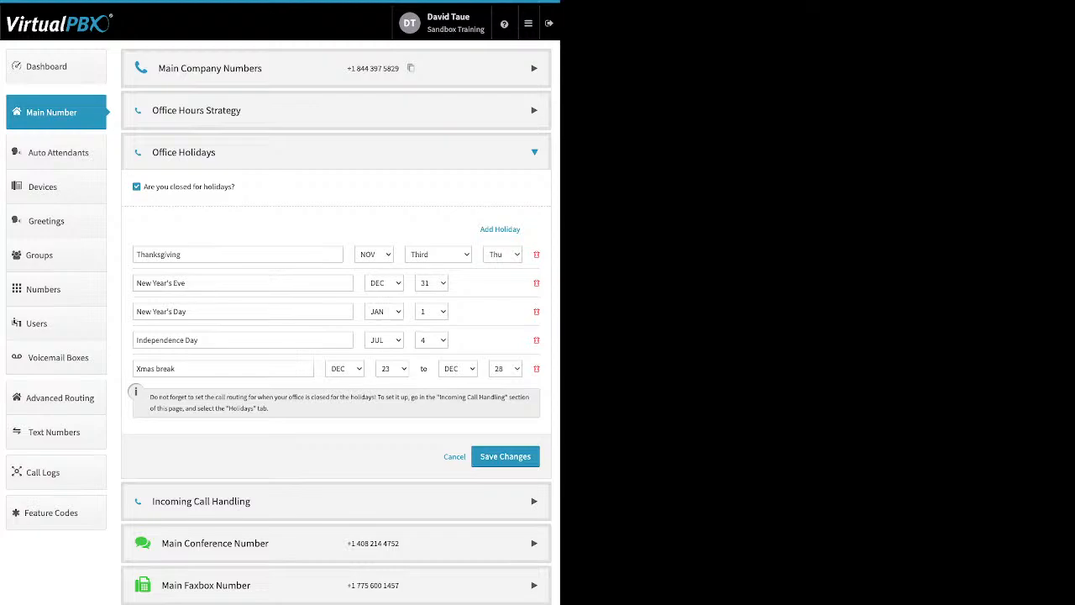
left_click_drag(481, 229, 513, 229)
left_click(506, 229)
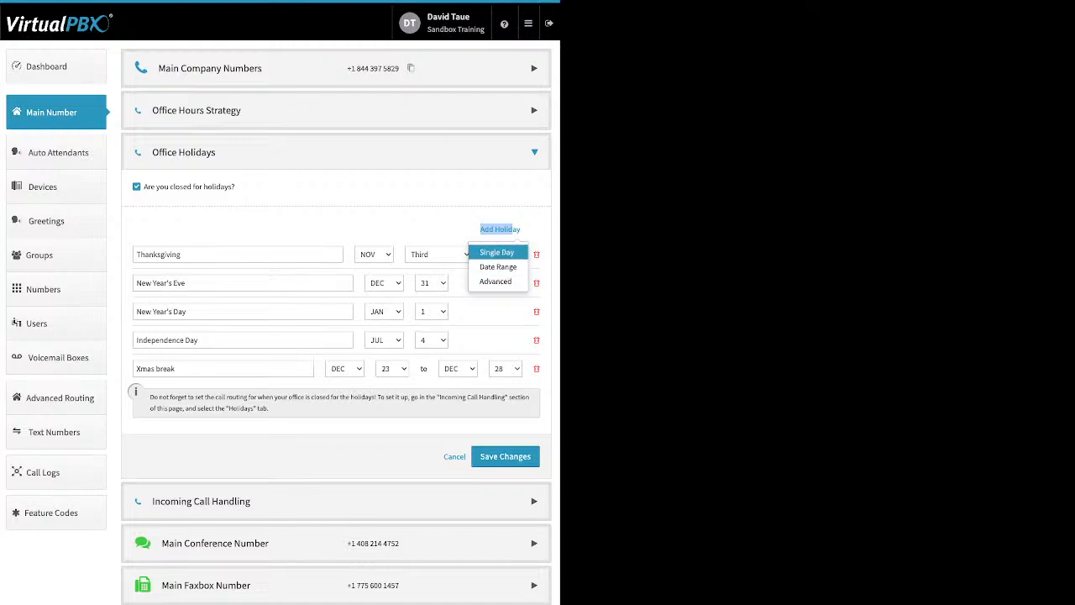
left_click(510, 229)
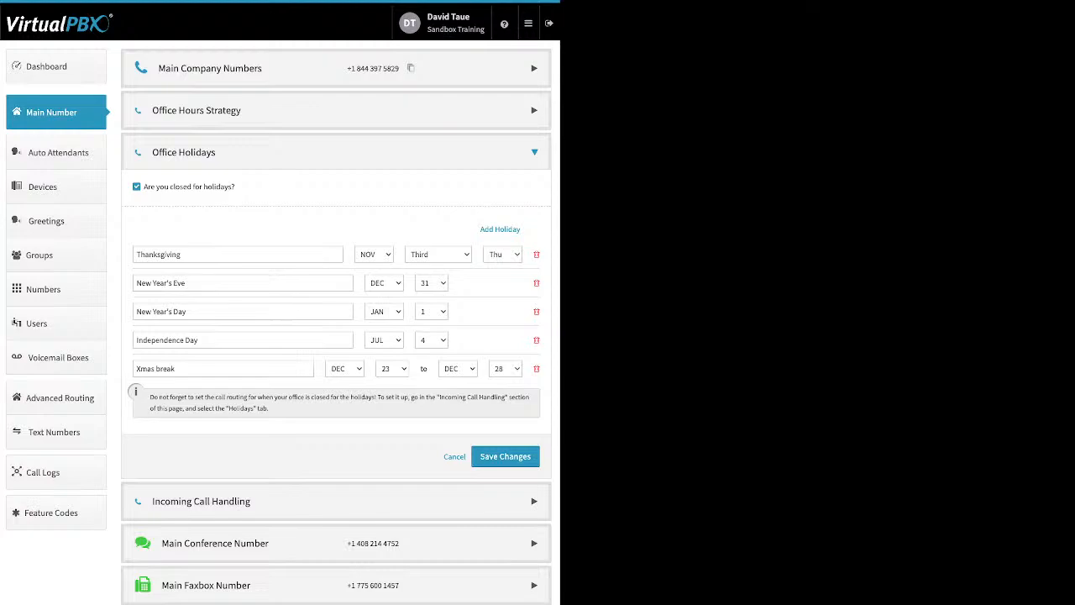
triple_click(161, 311)
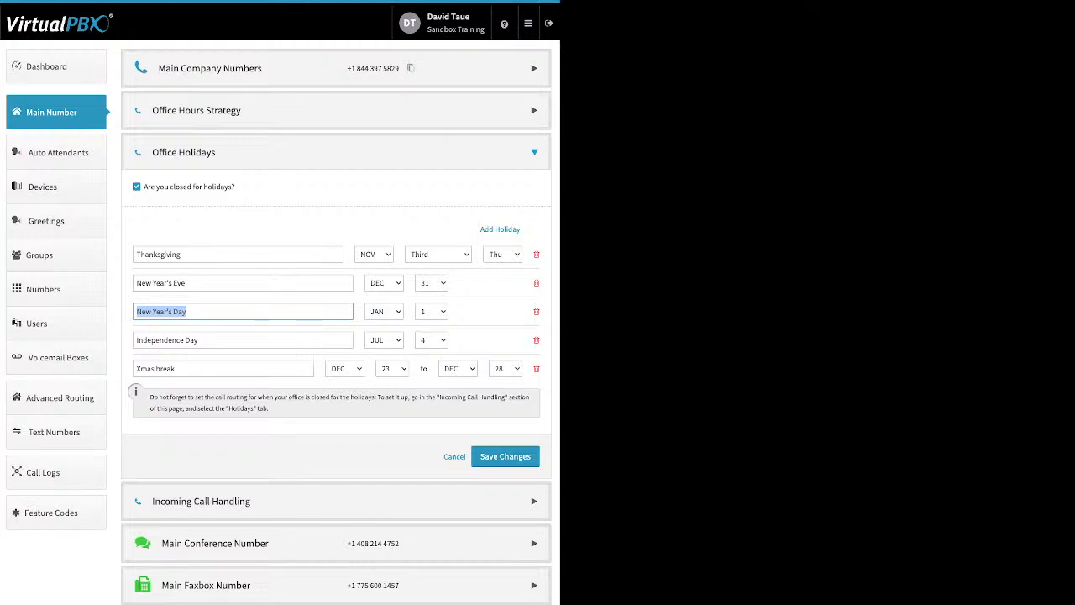
left_click(286, 228)
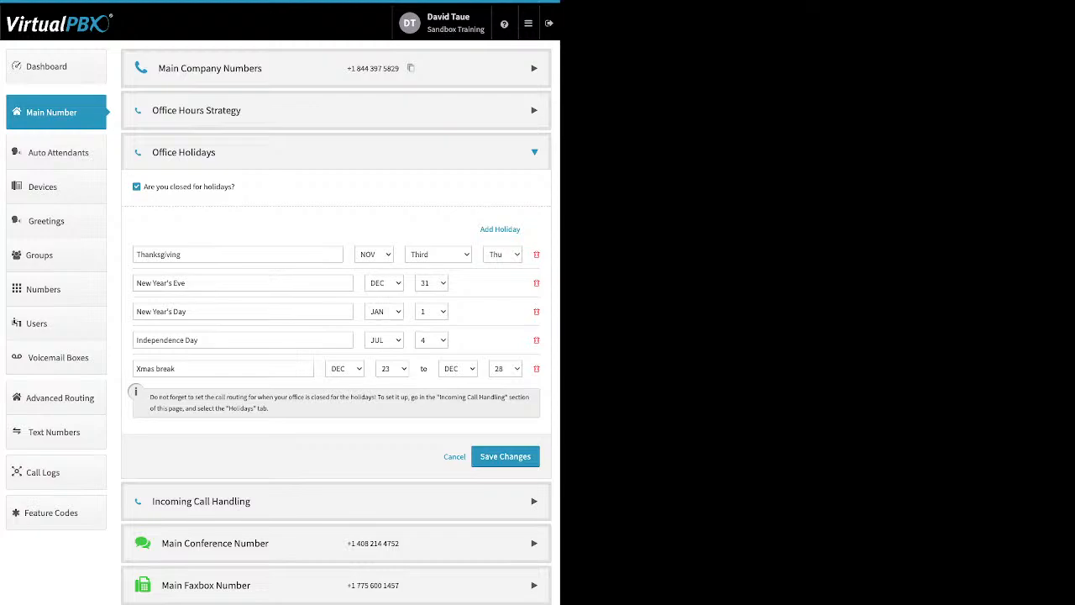
left_click(176, 369)
left_click_drag(177, 369, 134, 369)
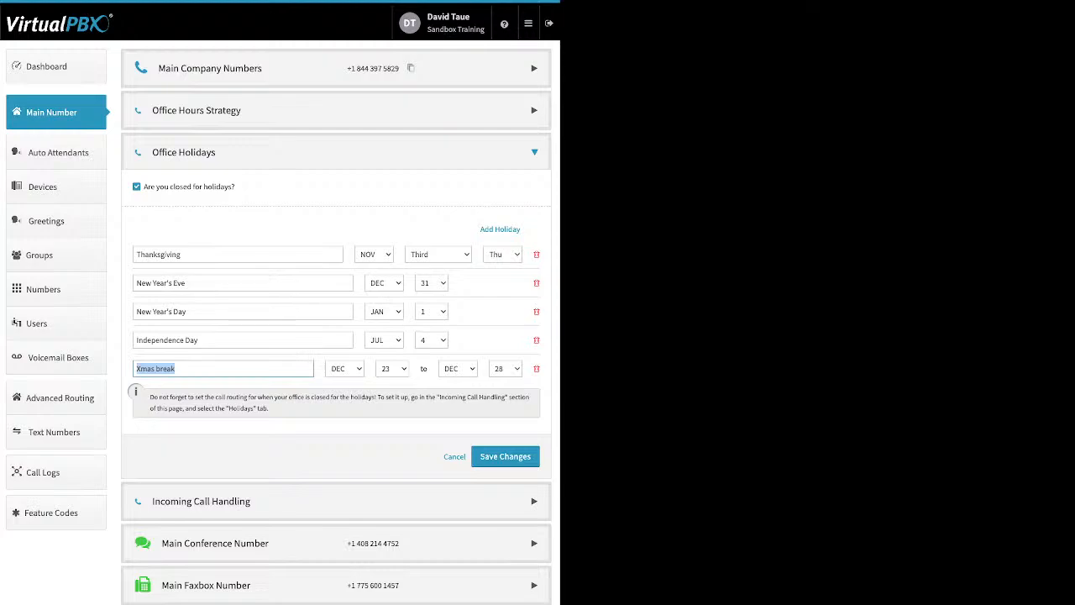
left_click(225, 369)
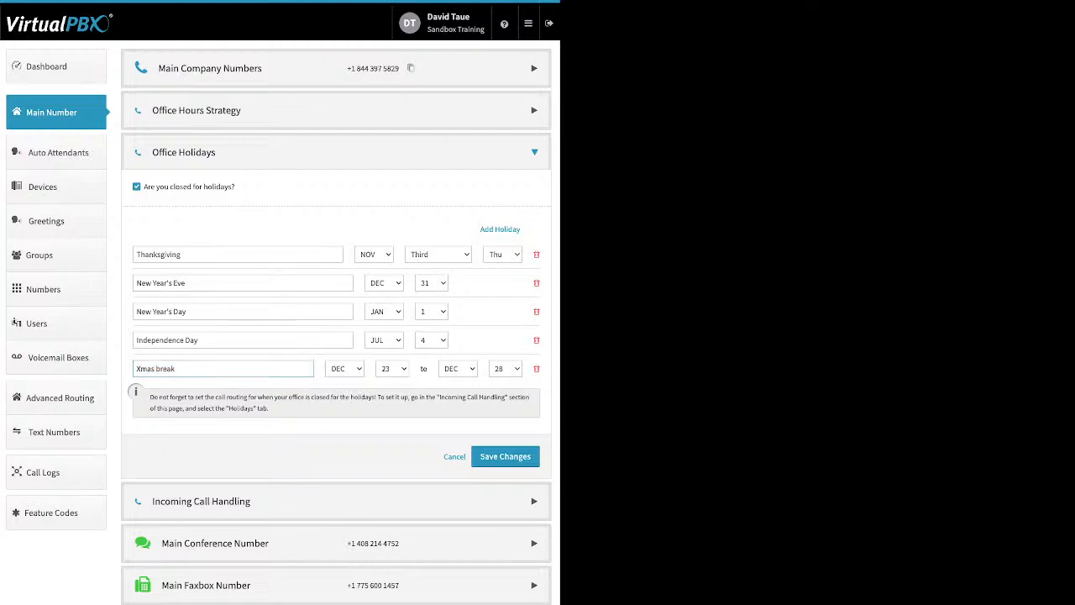
key("ctrl+a")
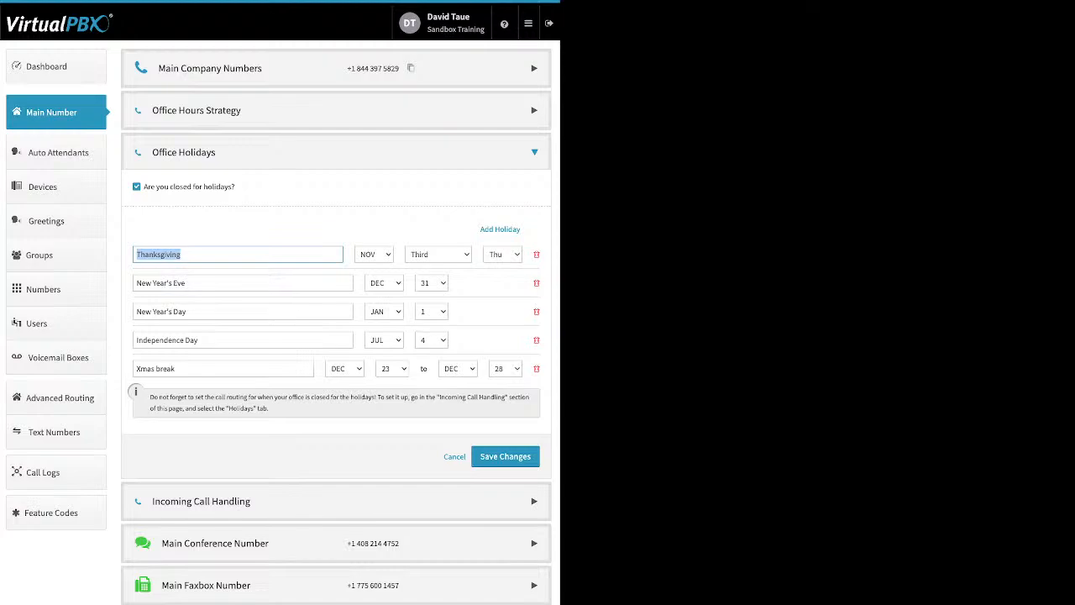
left_click(227, 255)
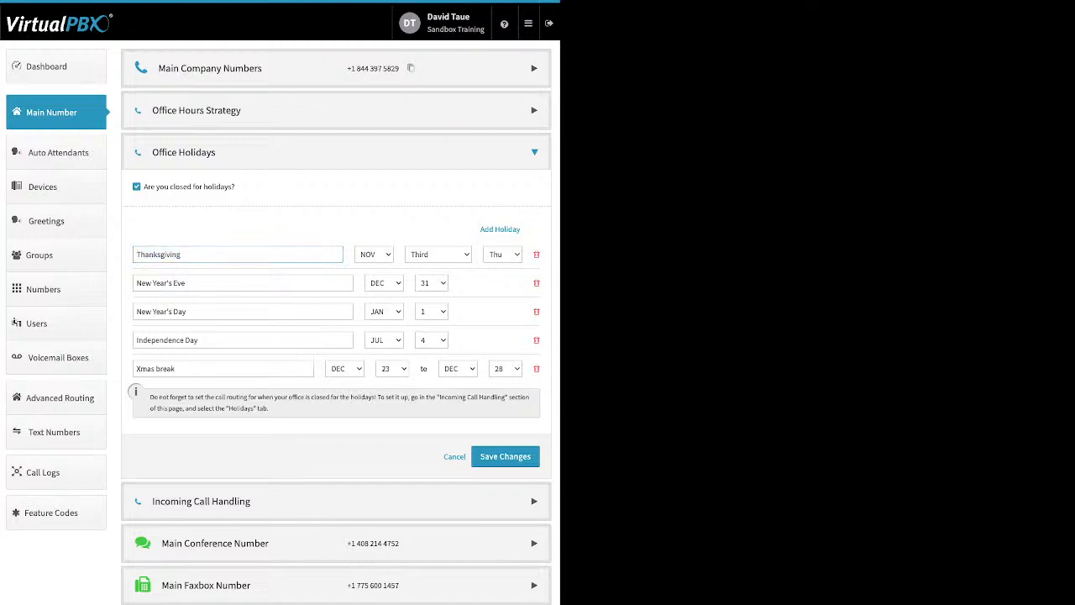
- Delete the Independence Day holiday and save the holiday changes
left_click(536, 255)
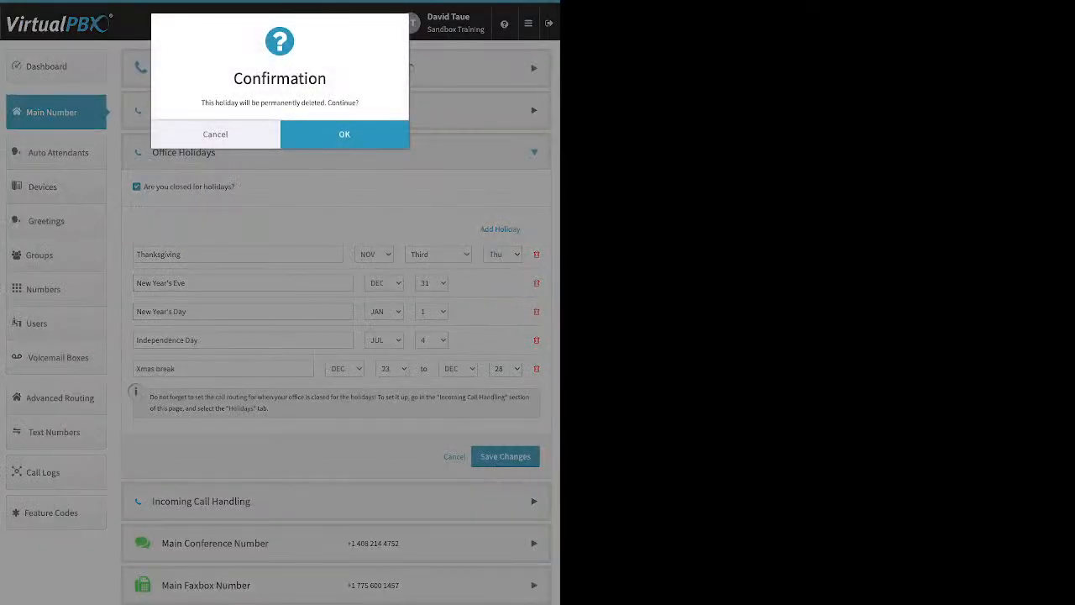
left_click(344, 135)
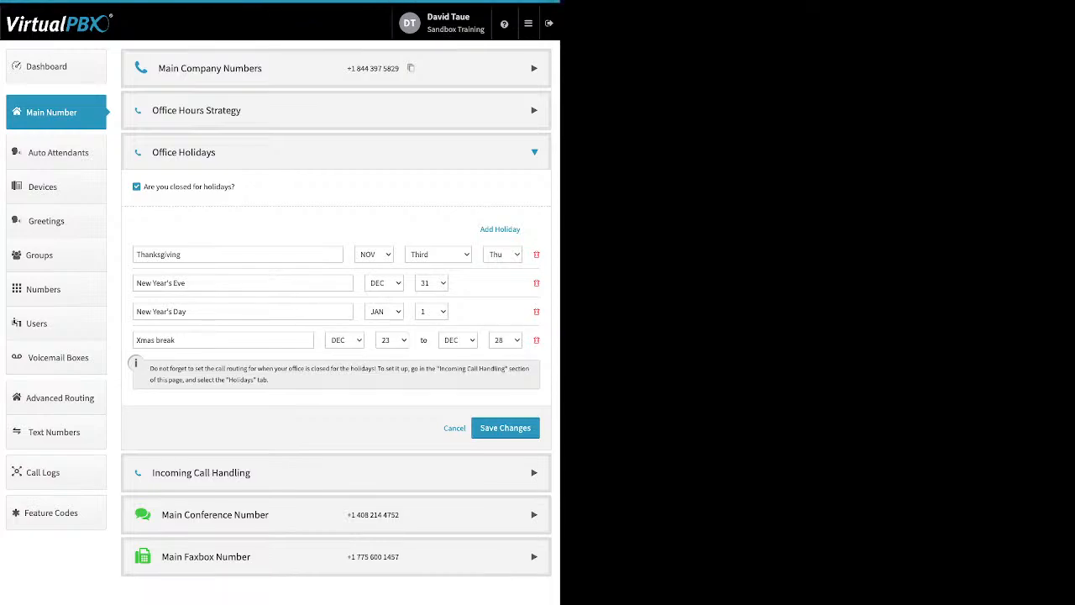
left_click(505, 428)
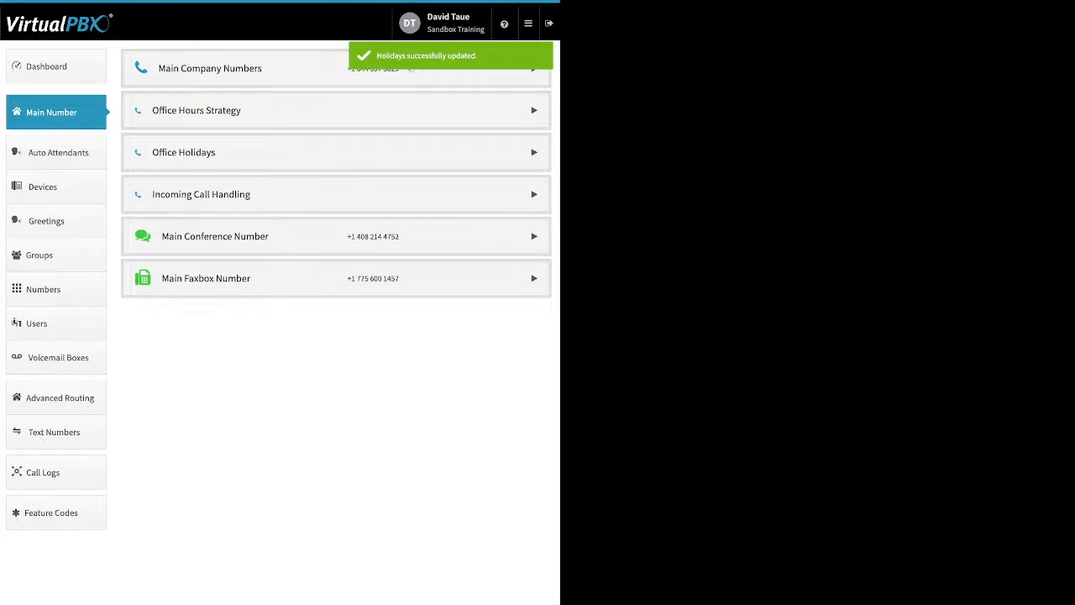
- Expand Incoming Call Handling and review the Open Hours, Lunch Hours, After Hours and Holidays routing
left_click(336, 194)
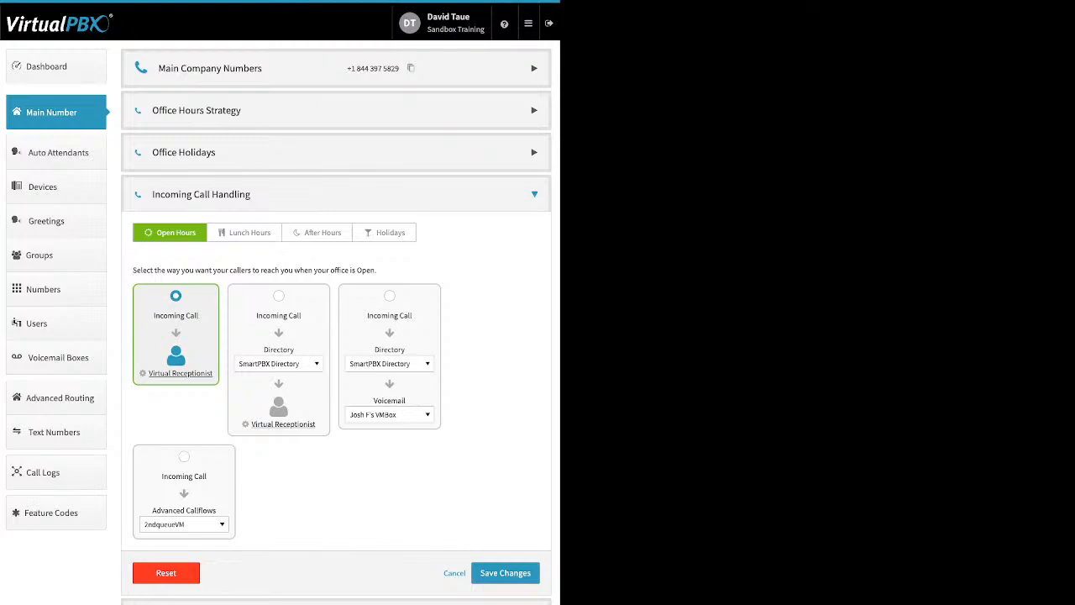
left_click(245, 233)
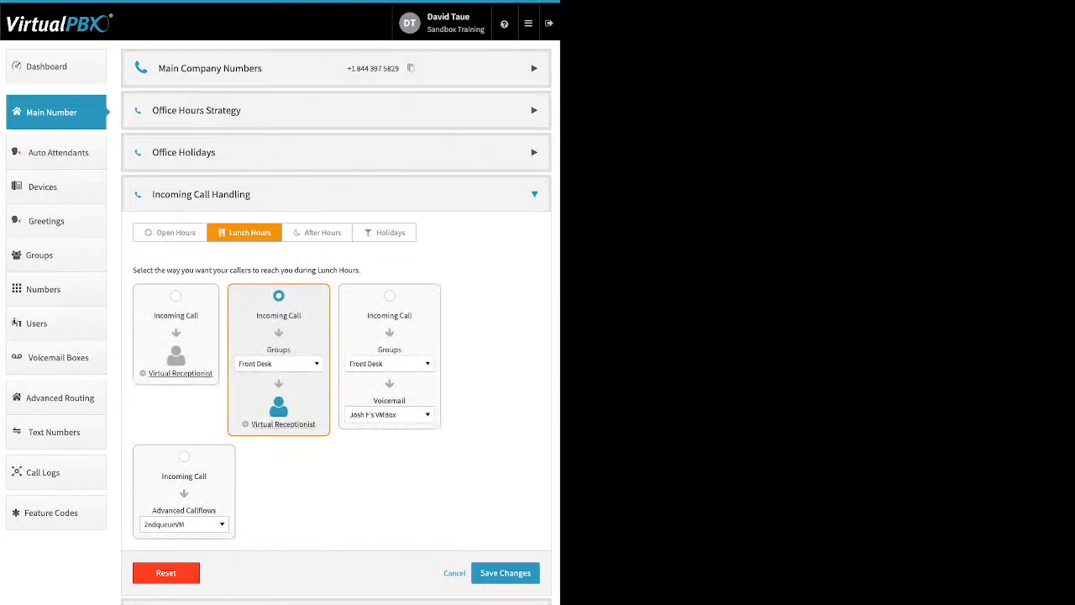
left_click(317, 233)
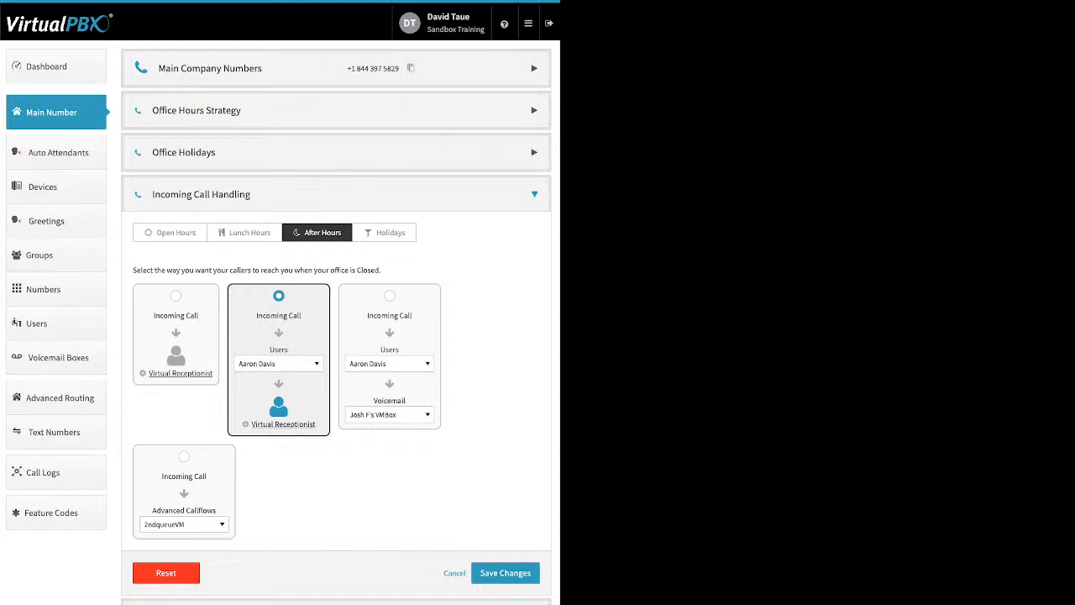
left_click(384, 232)
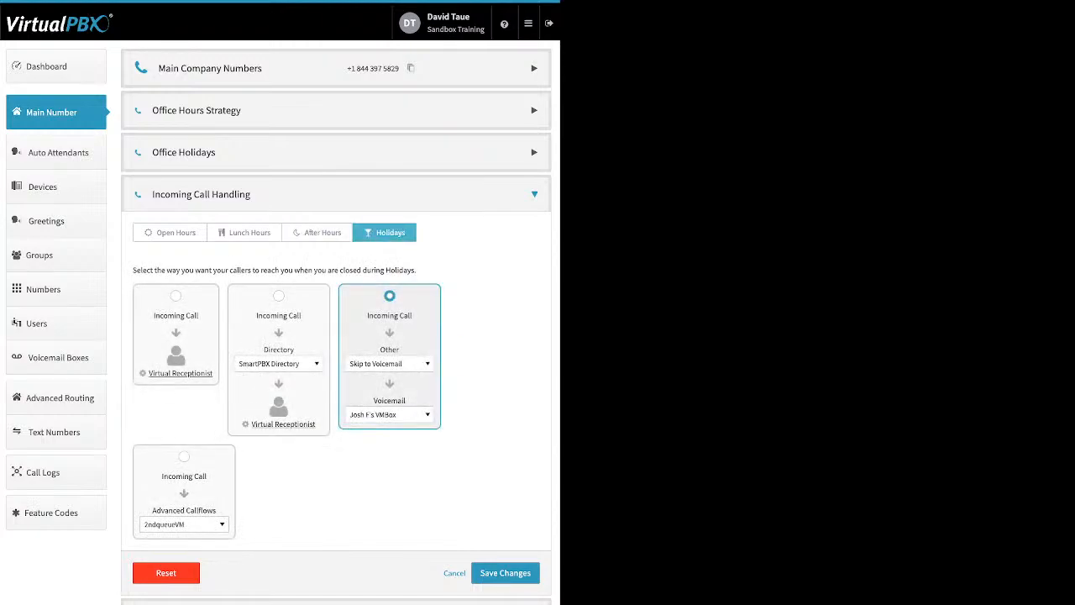
- Open the Open Hours Virtual Receptionist menu and add a new route to the main menu
left_click(170, 232)
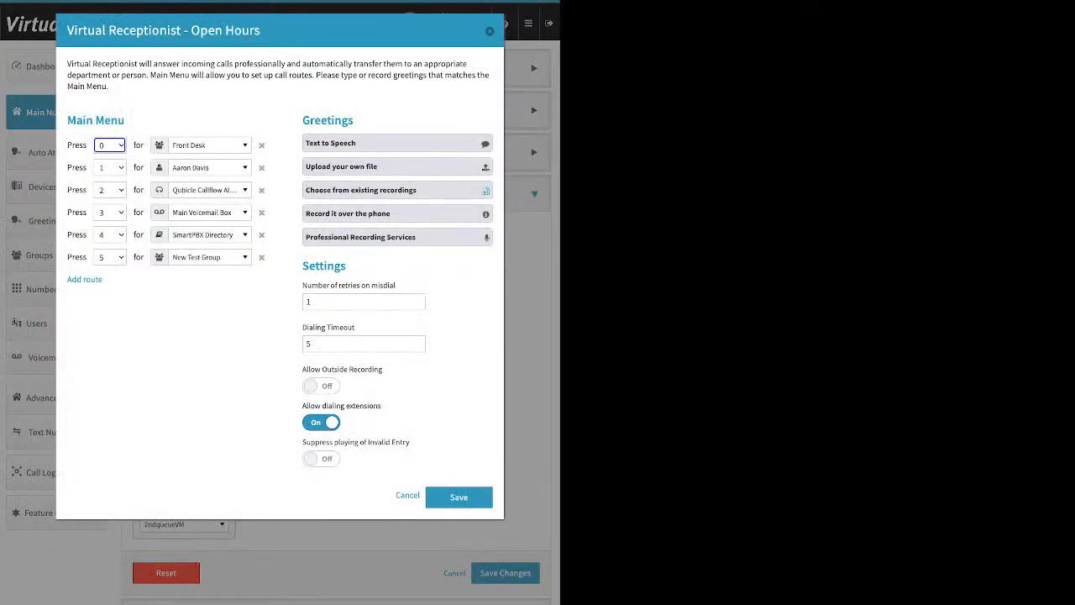
left_click_drag(124, 120, 67, 120)
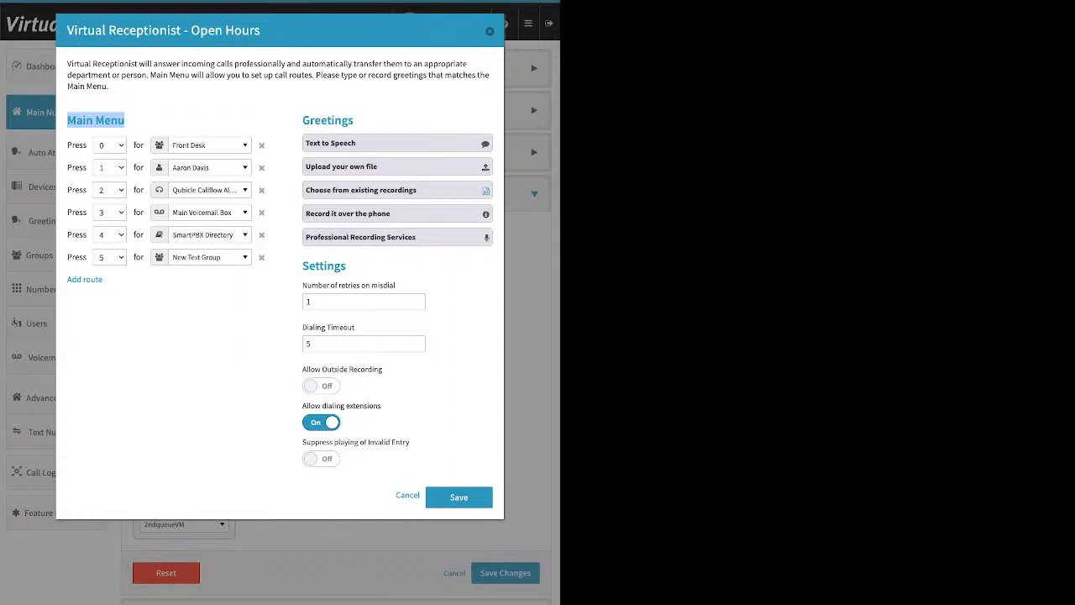
left_click_drag(119, 280, 67, 279)
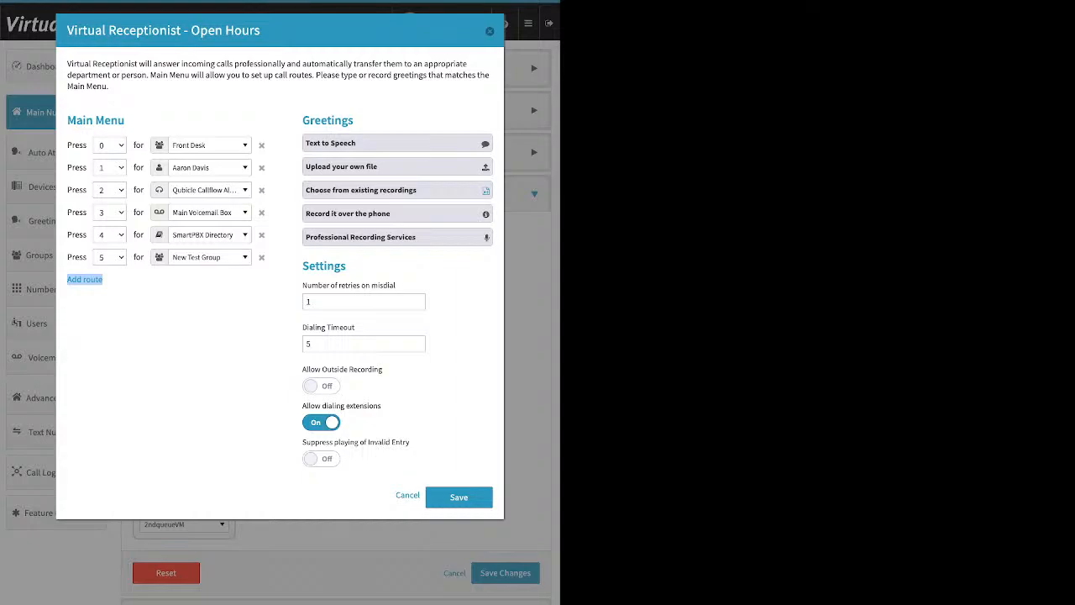
left_click(85, 280)
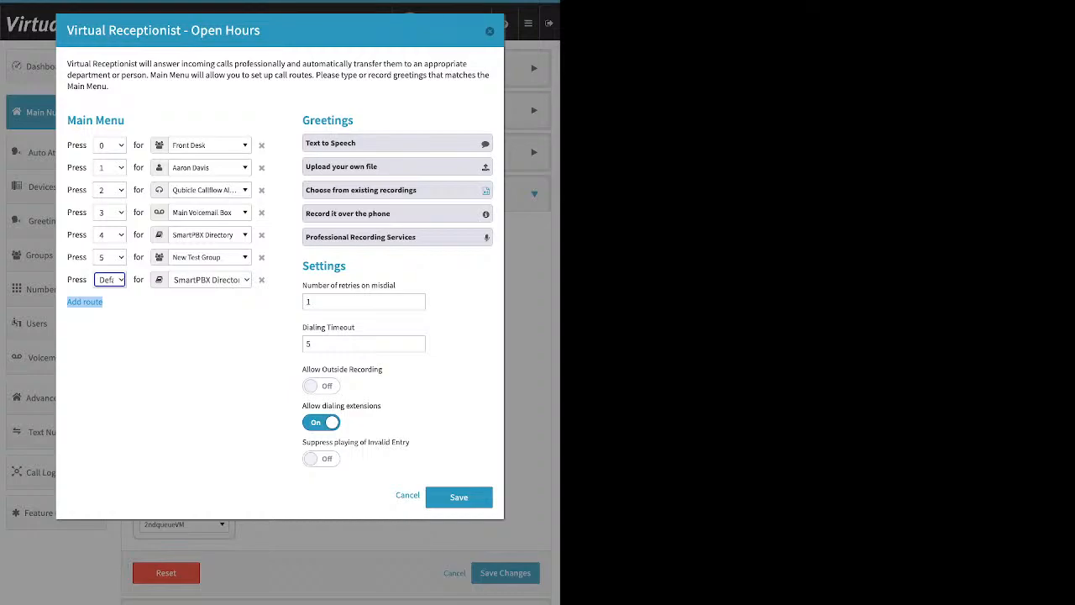
- Open the destination list for the key 0 route and scroll through the available users, queues, groups, devices, voicemail boxes, media and callflows
left_click(210, 146)
scroll(225, 235, "up", 5)
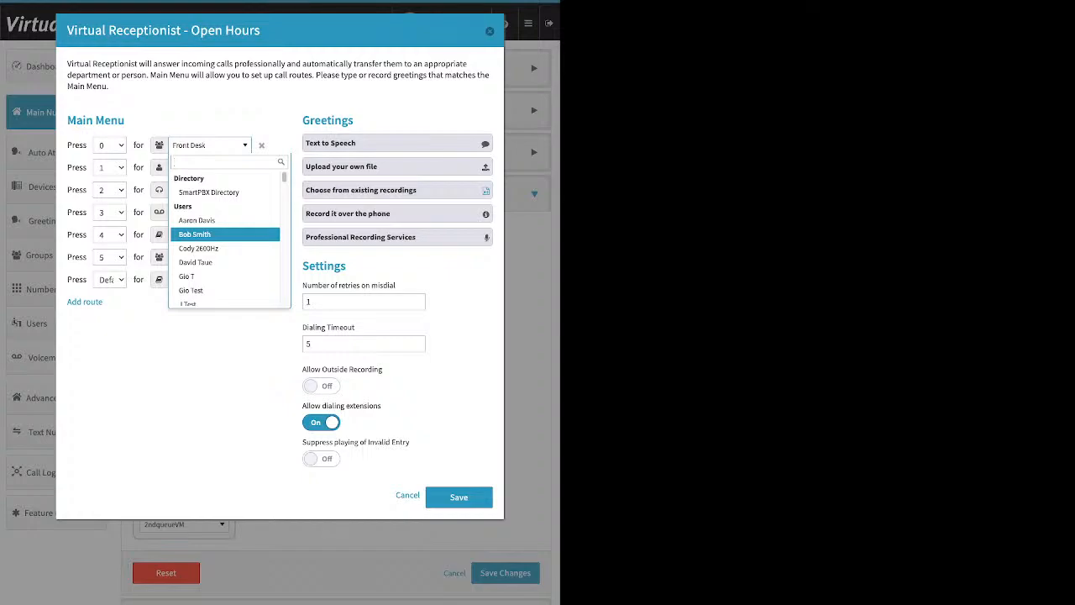
scroll(225, 234, "down", 1)
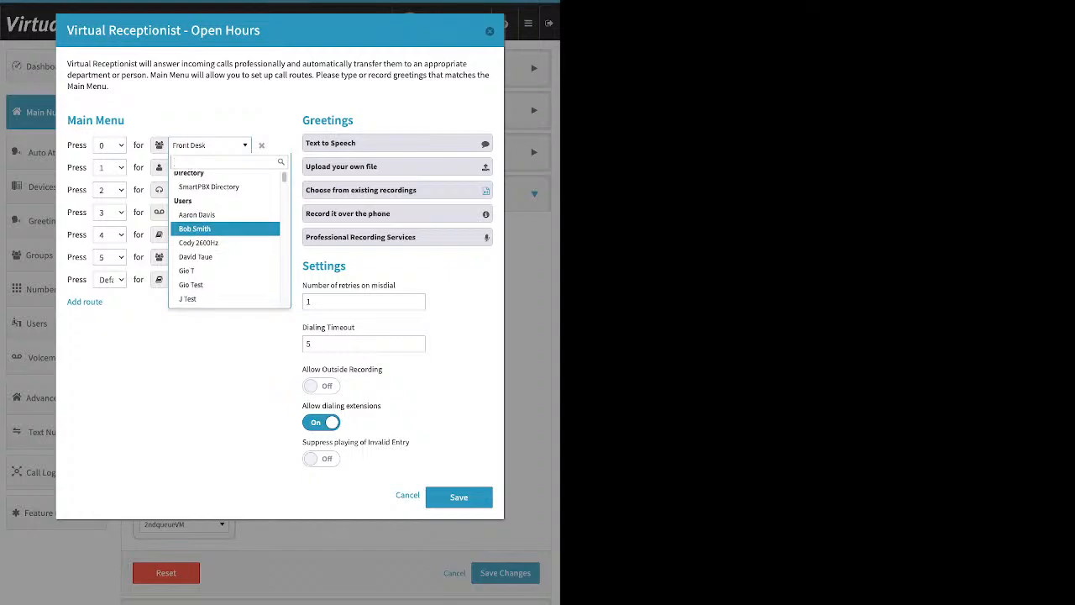
scroll(225, 234, "down", 5)
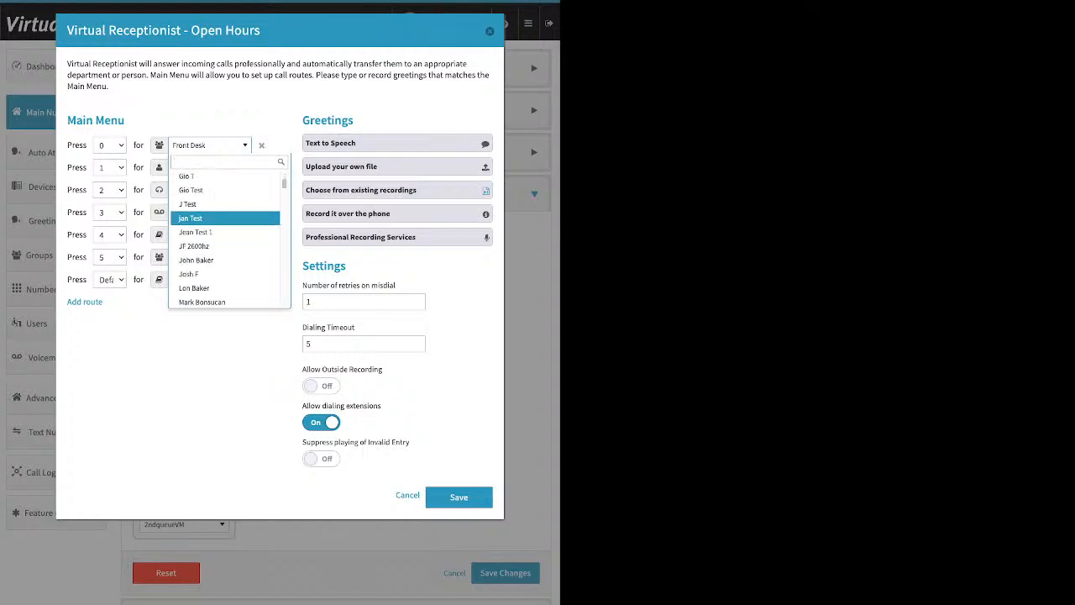
scroll(225, 227, "down", 10)
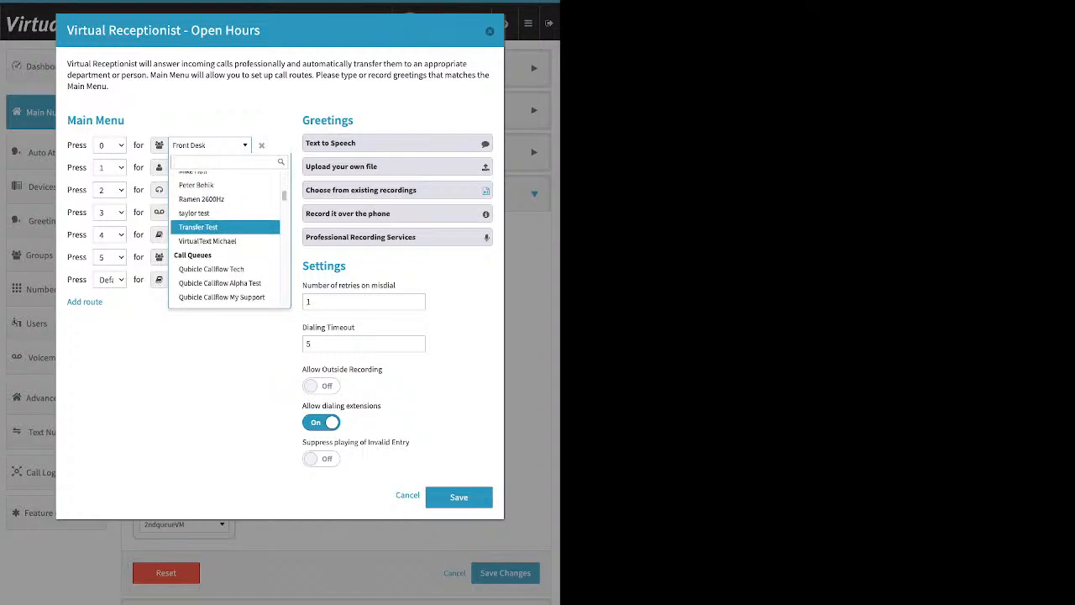
scroll(225, 238, "down", 2)
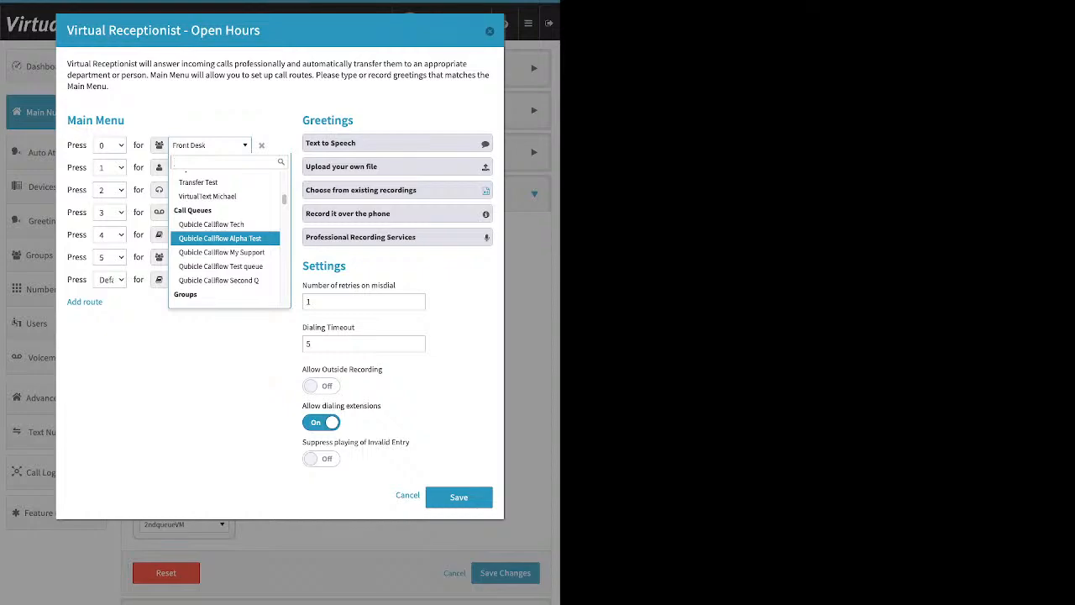
scroll(225, 238, "down", 1)
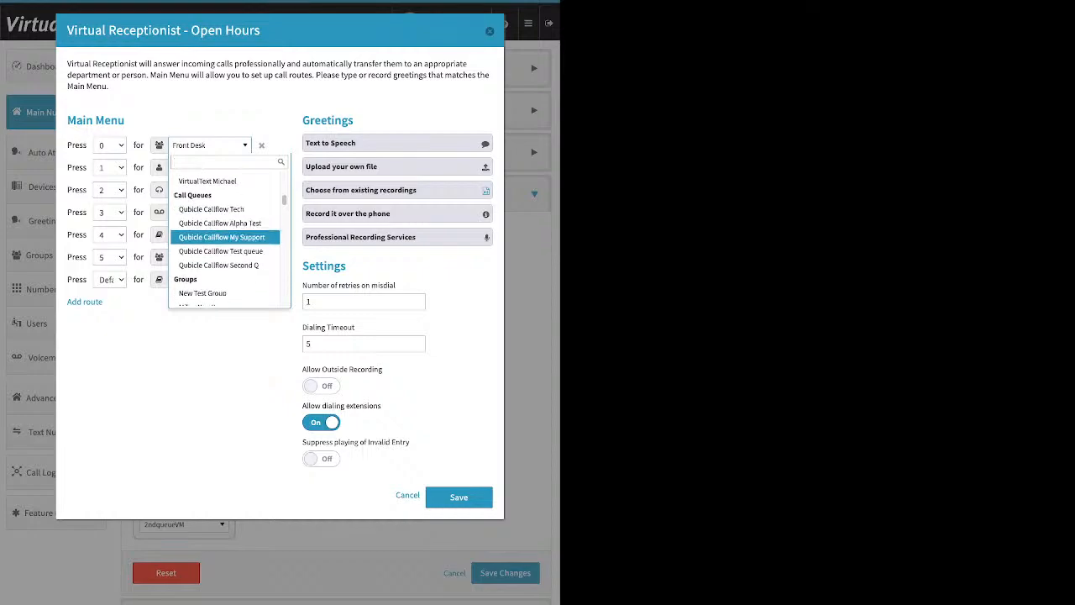
scroll(225, 248, "down", 4)
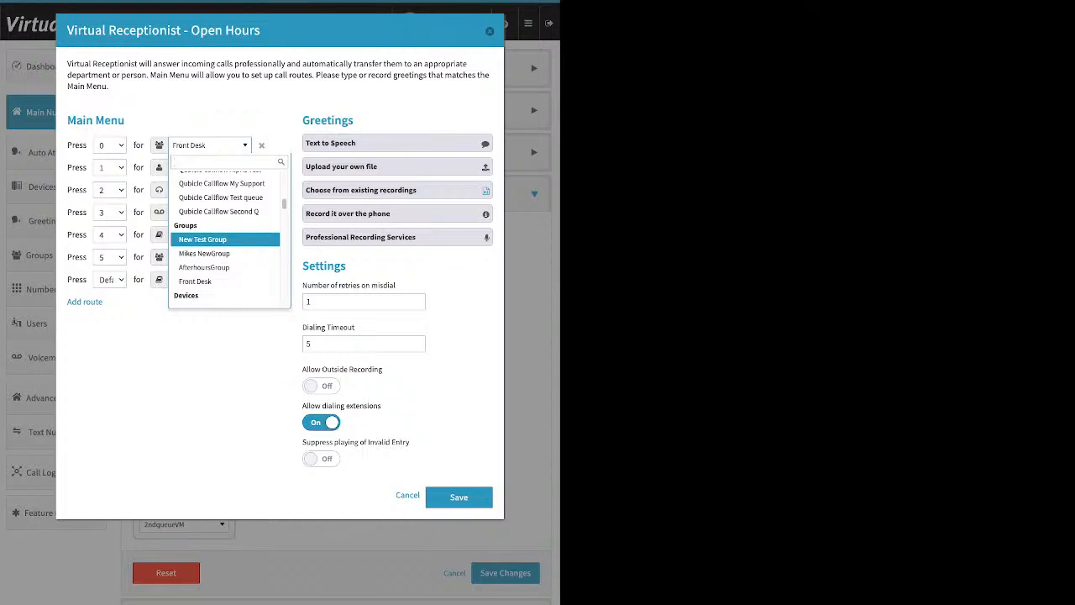
scroll(225, 252, "up", 1)
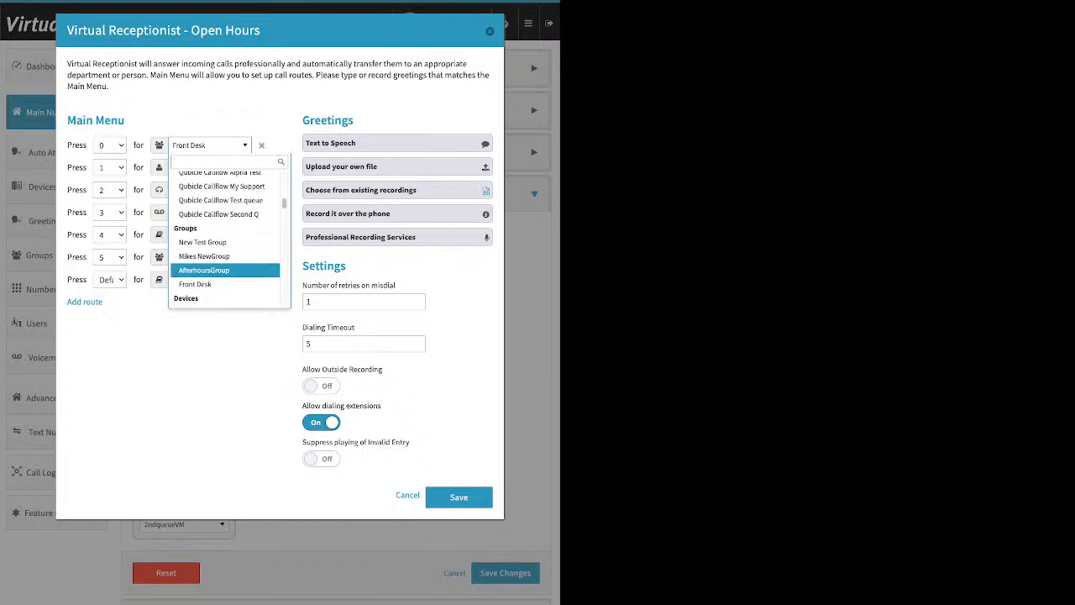
scroll(225, 252, "down", 2)
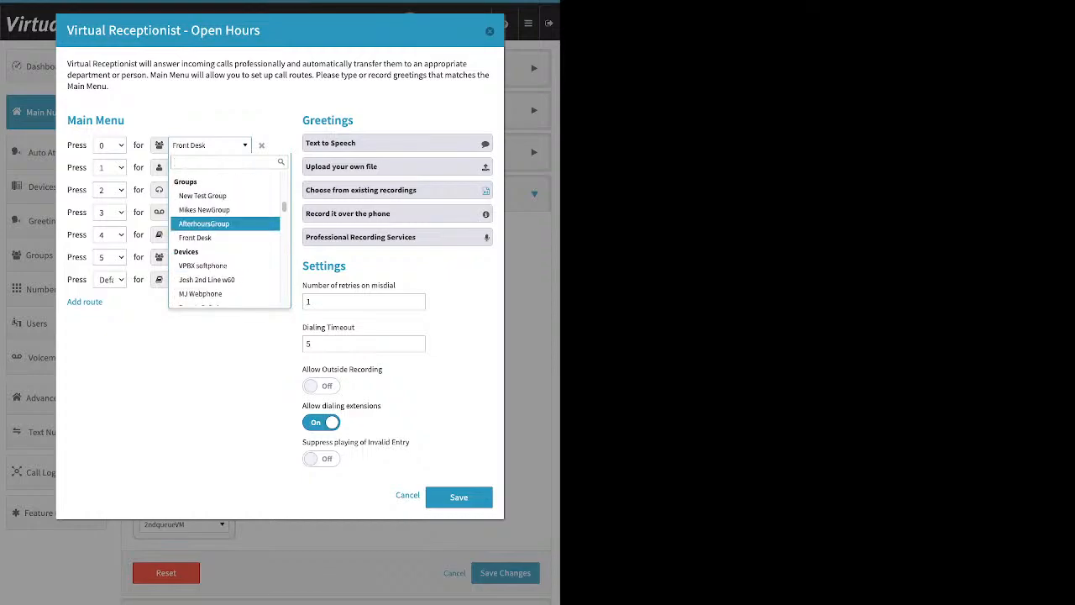
scroll(225, 222, "down", 1)
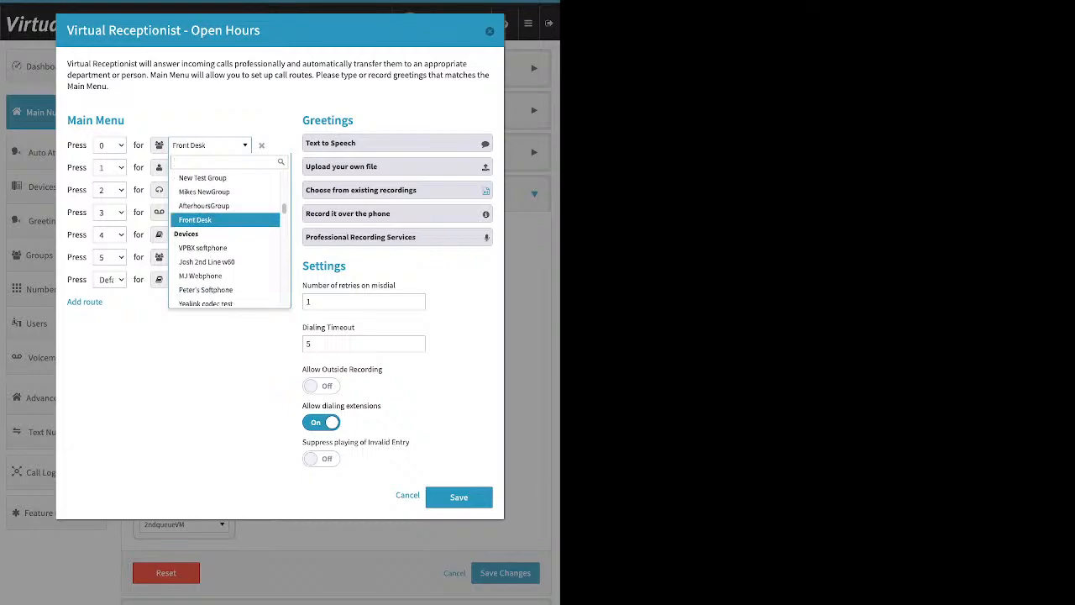
scroll(225, 249, "down", 2)
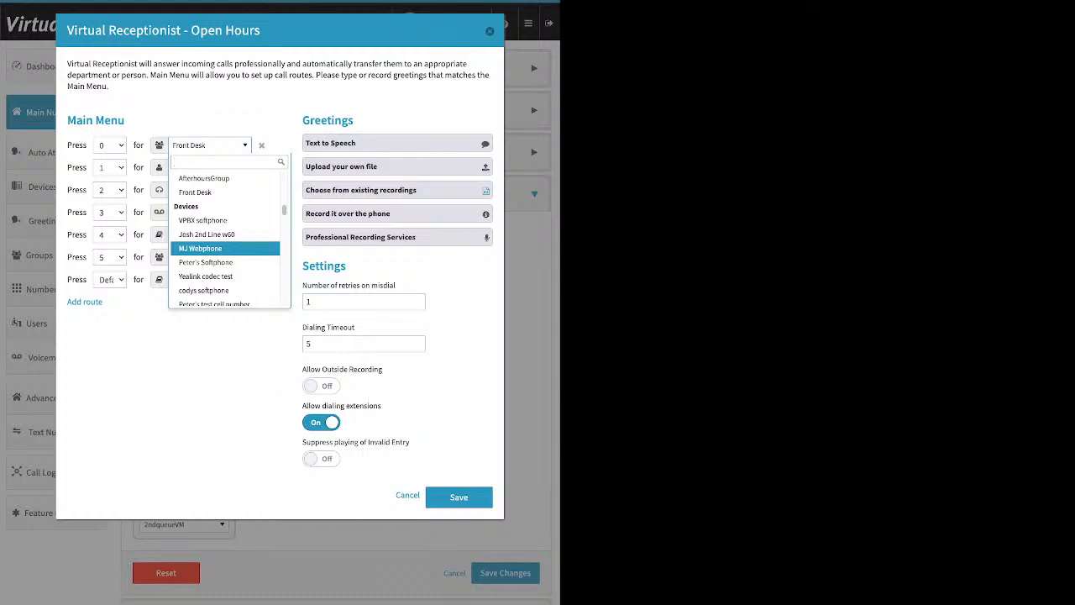
scroll(225, 244, "down", 6)
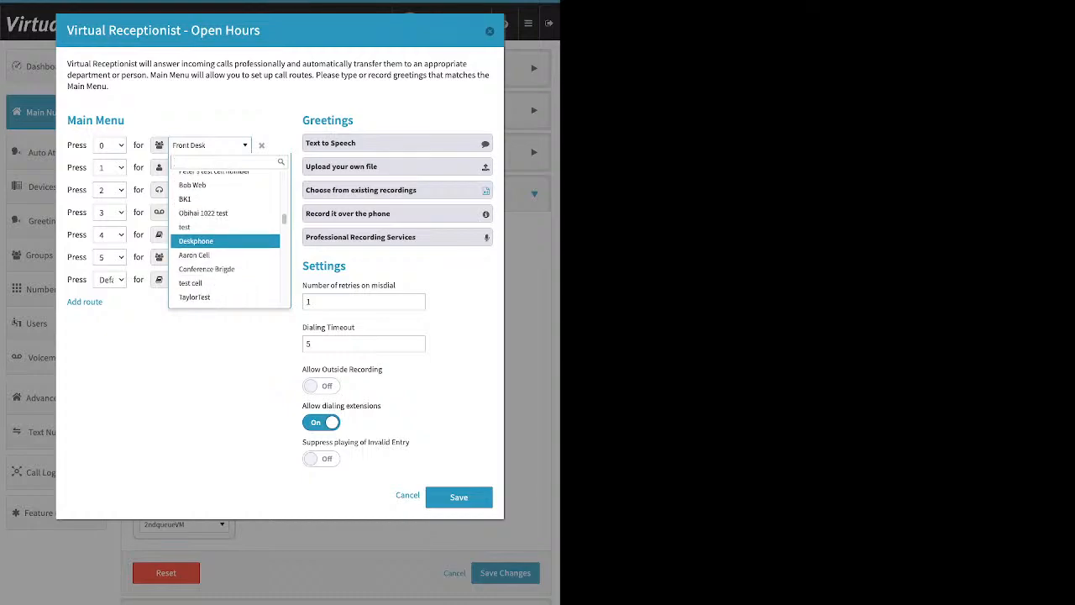
scroll(225, 244, "down", 1)
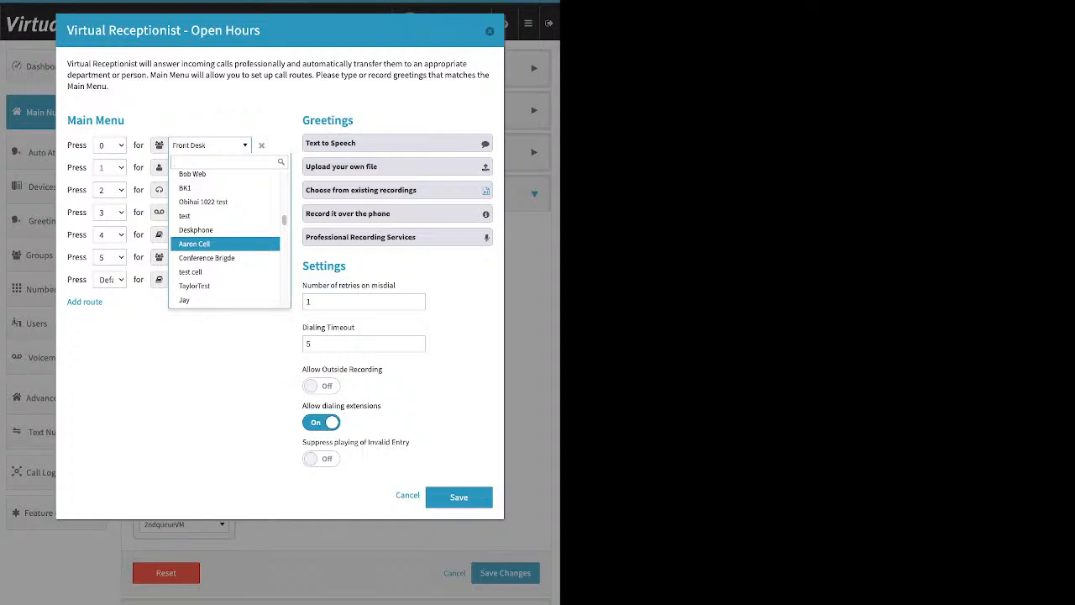
scroll(225, 245, "down", 1)
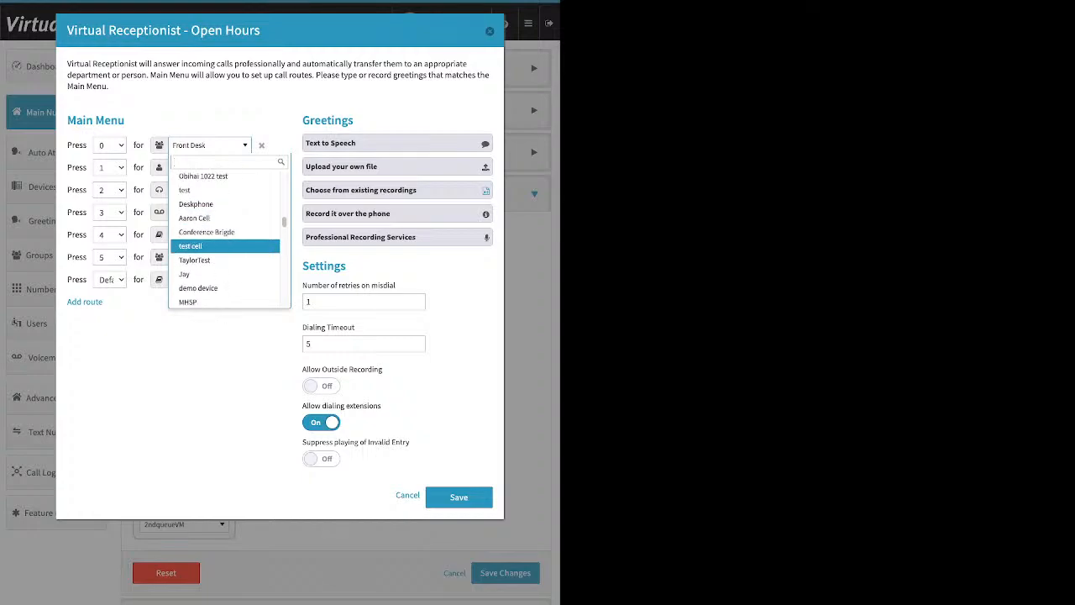
scroll(225, 244, "down", 8)
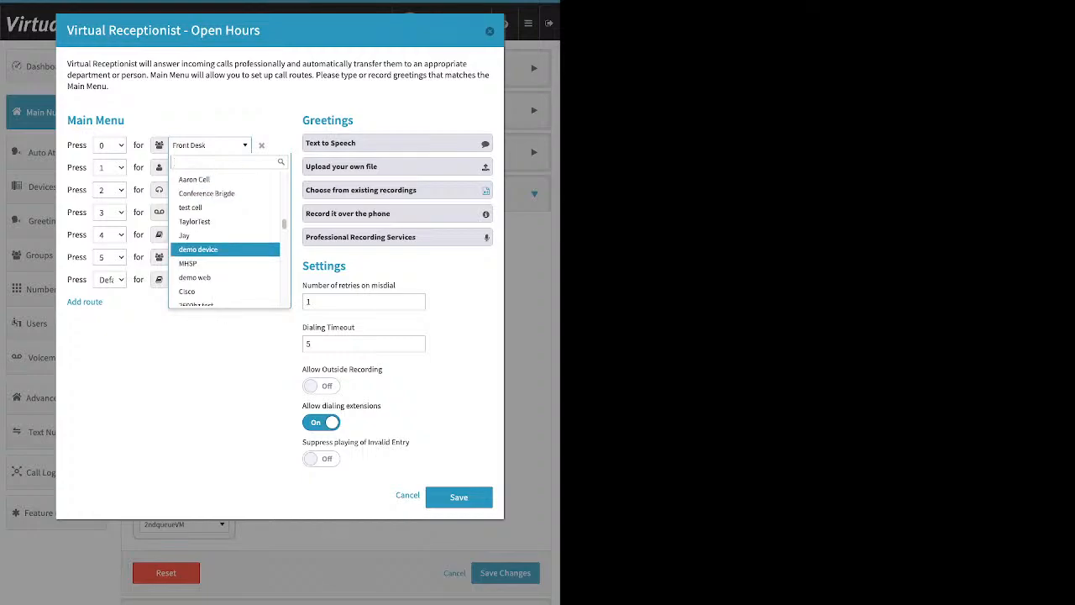
scroll(225, 244, "down", 3)
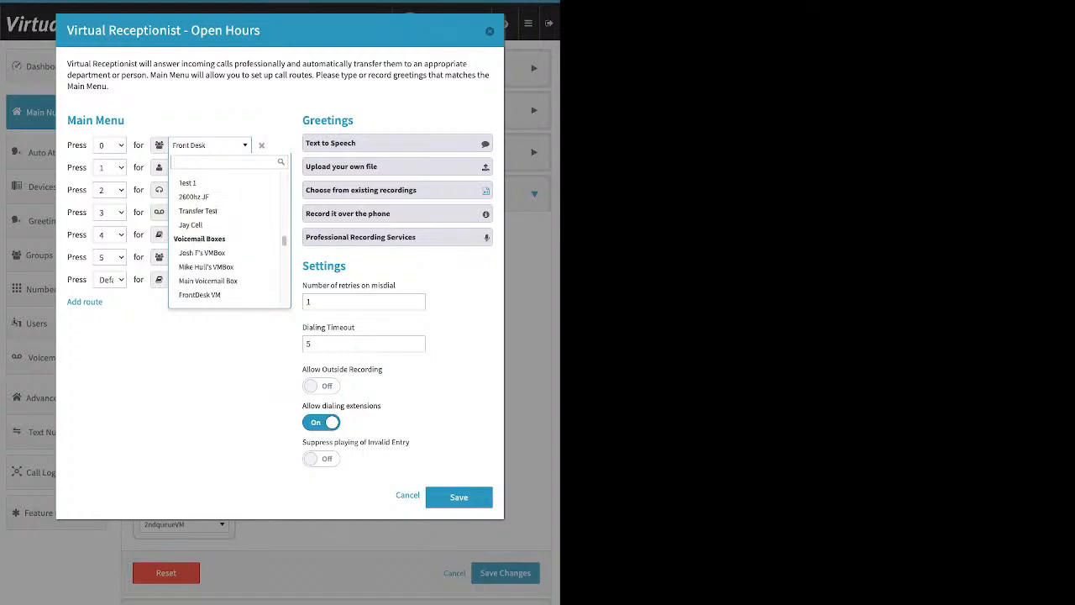
scroll(225, 245, "down", 1)
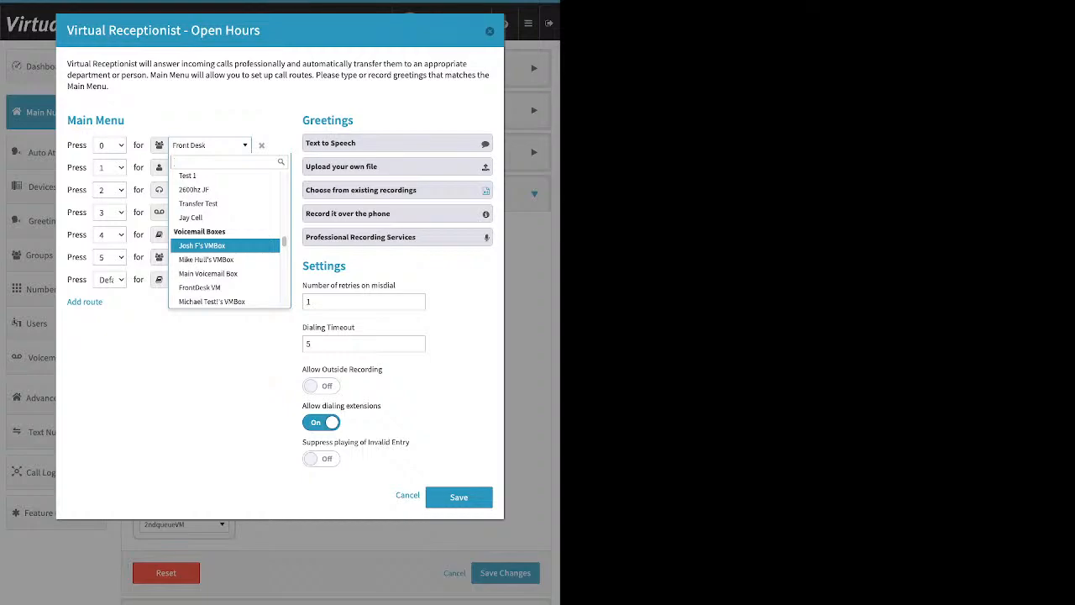
scroll(225, 244, "down", 10)
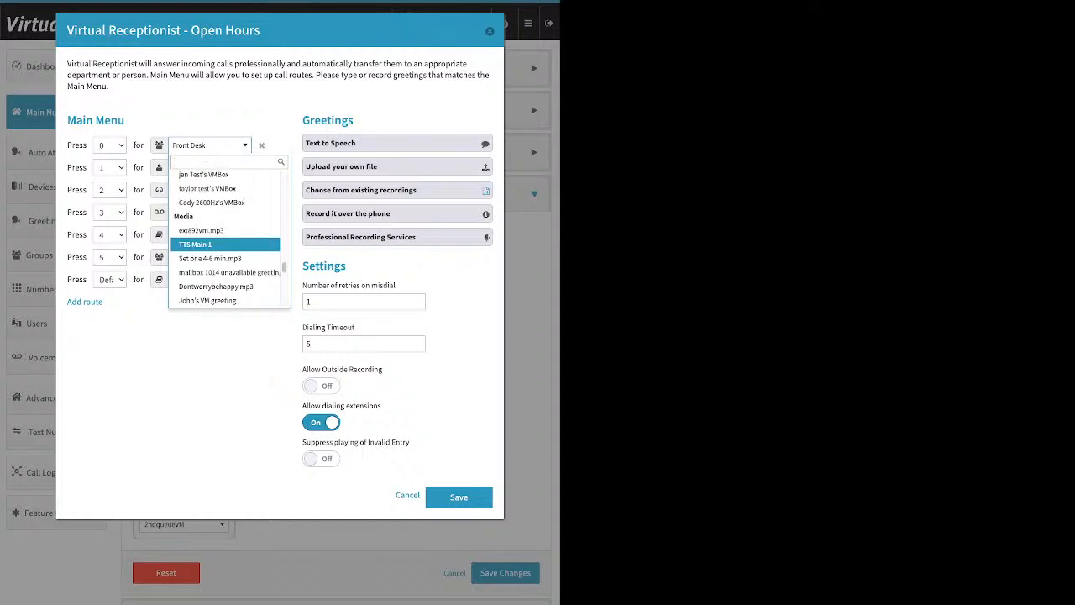
scroll(225, 243, "down", 2)
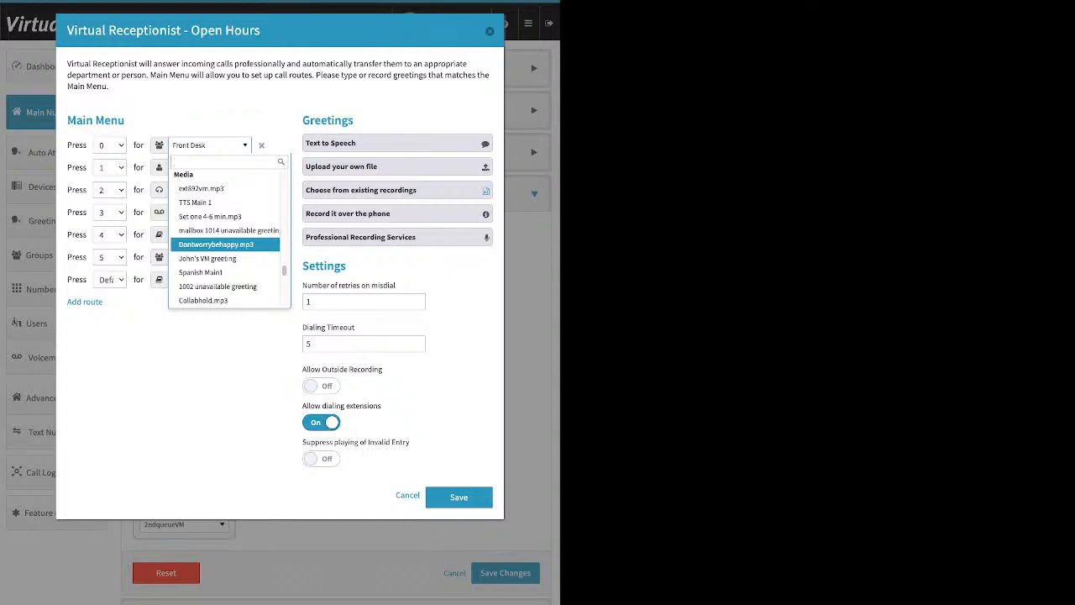
scroll(226, 244, "down", 4)
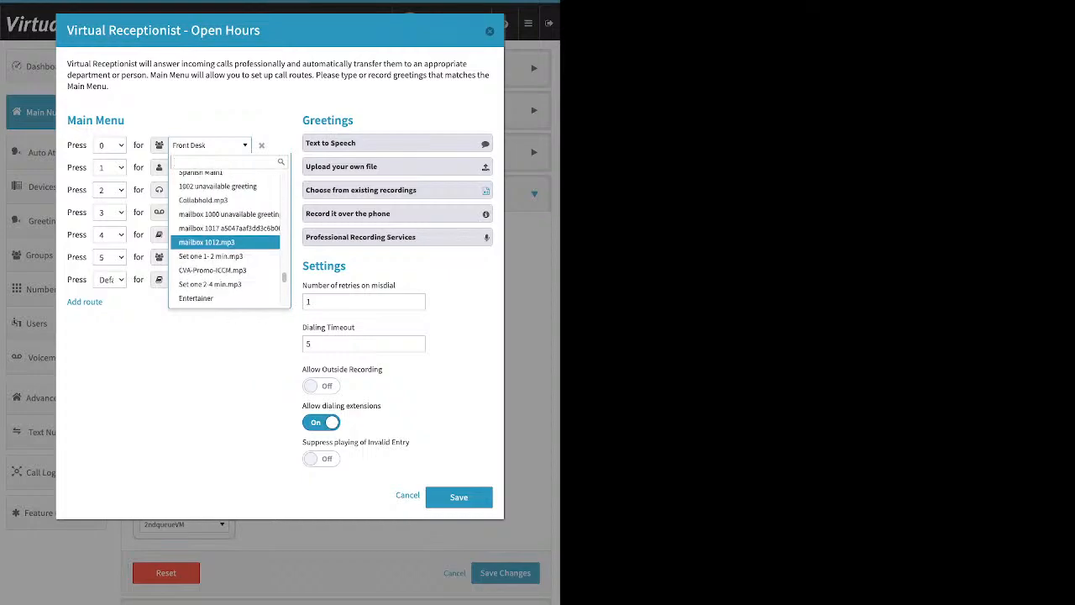
scroll(225, 244, "down", 5)
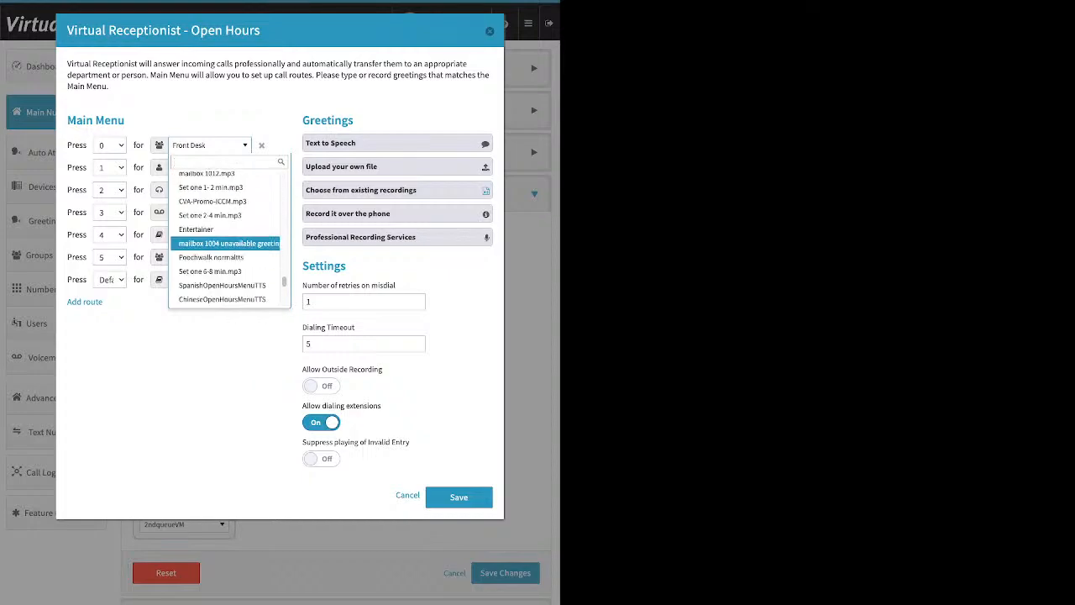
scroll(225, 244, "down", 2)
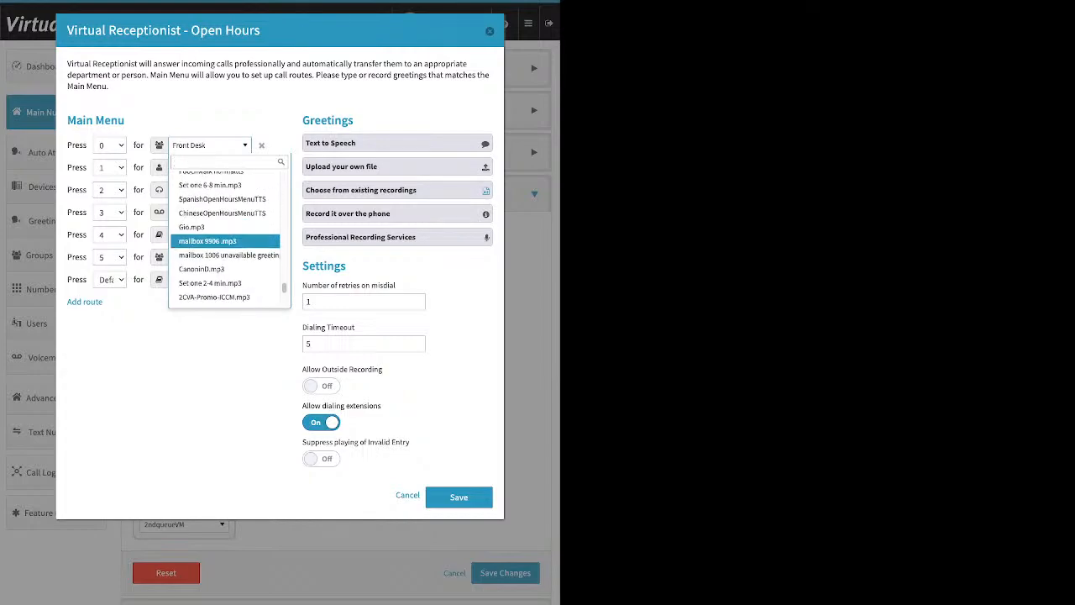
scroll(225, 244, "down", 5)
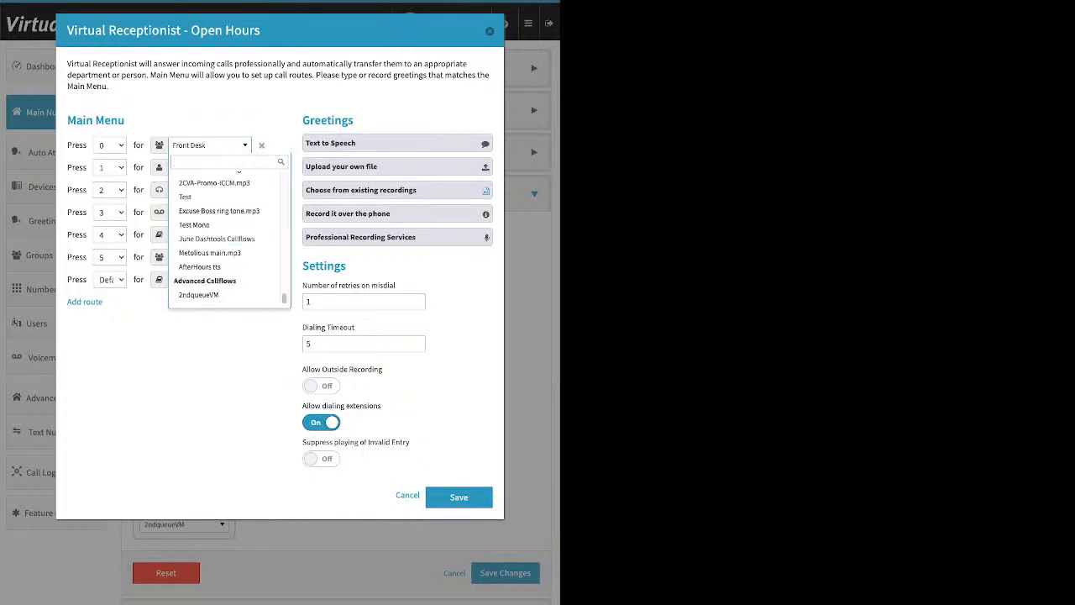
scroll(225, 242, "down", 1)
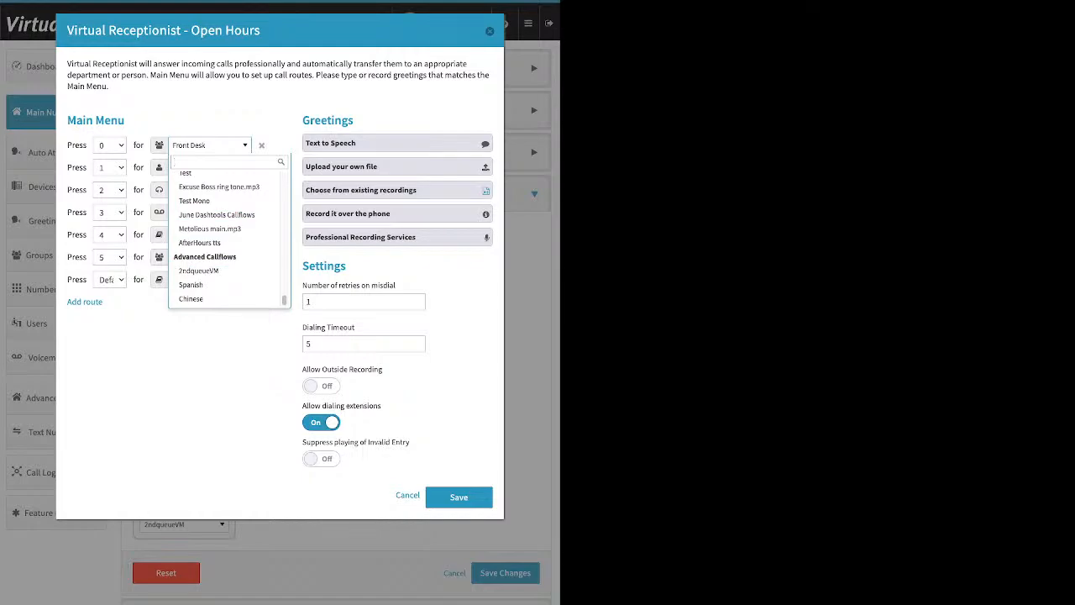
key("Escape")
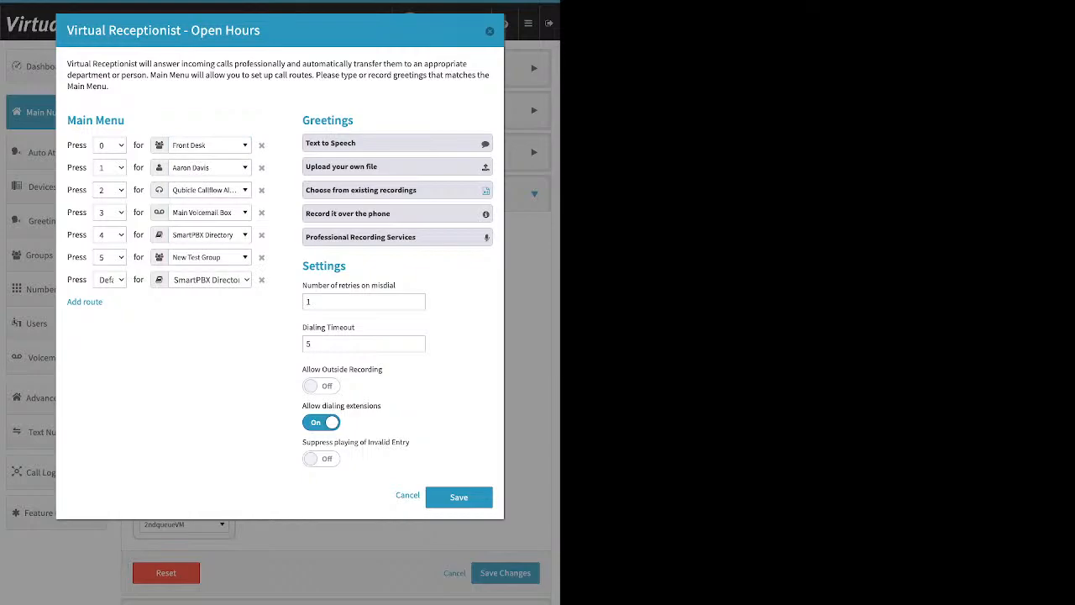
- Expand the Text to Speech greeting option and place the cursor in its greeting message box
left_click_drag(355, 121, 281, 121)
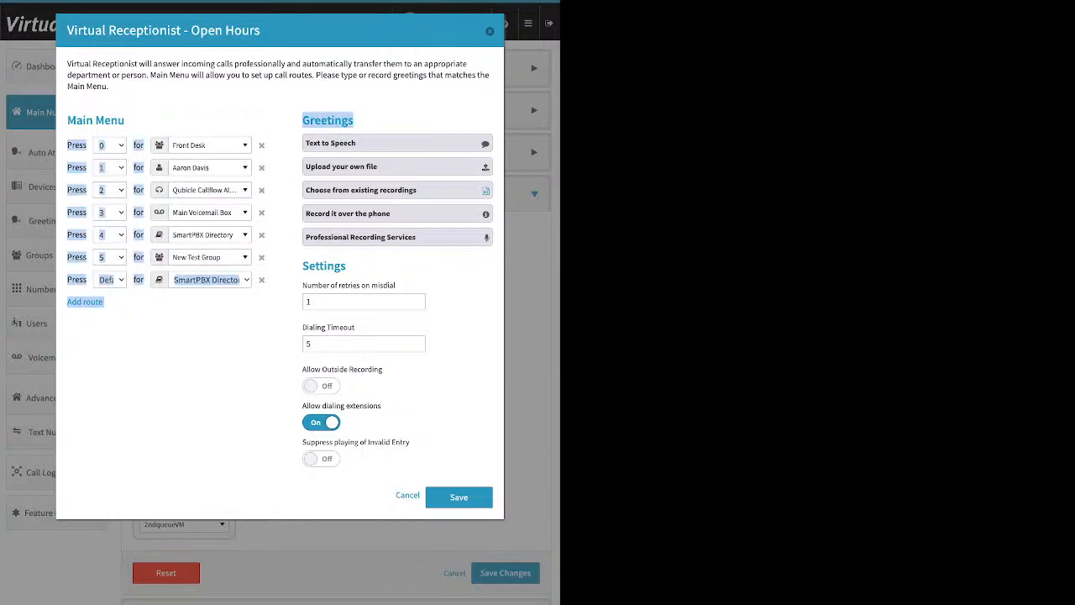
left_click(362, 143)
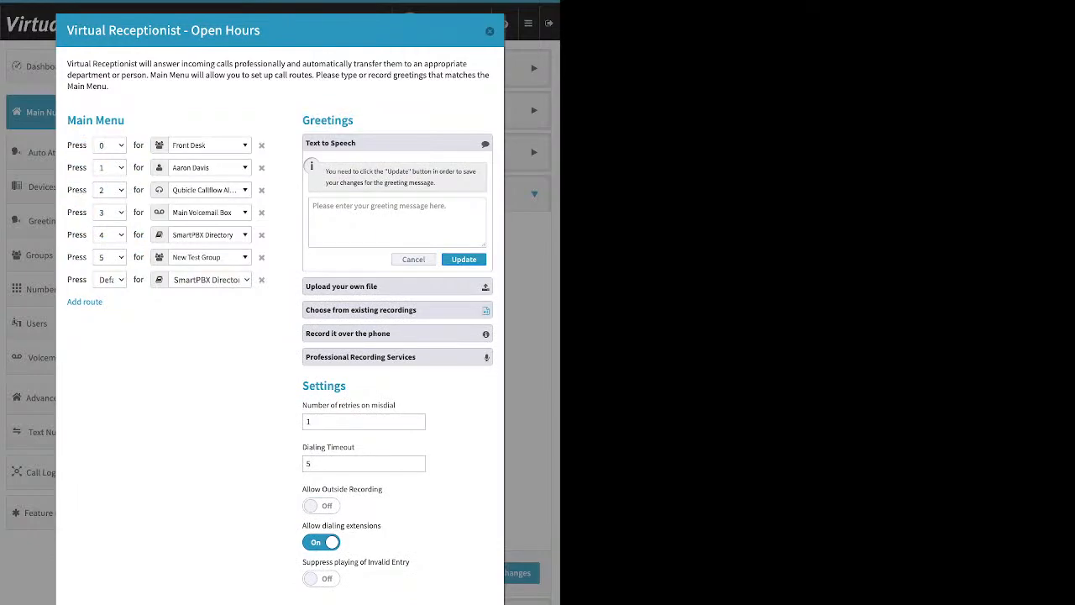
left_click(397, 222)
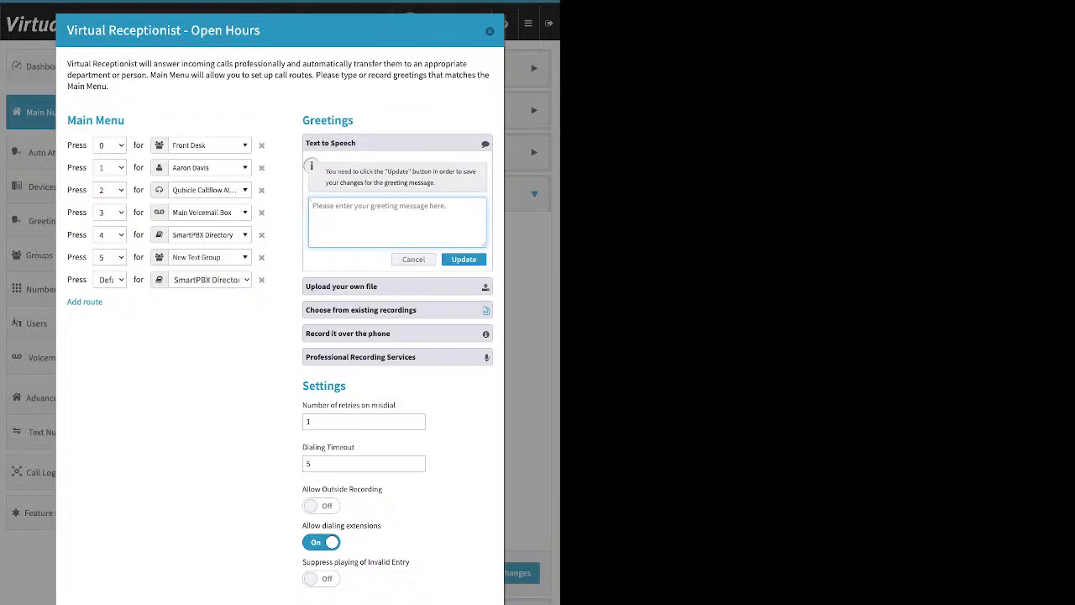
left_click_drag(261, 30, 190, 30)
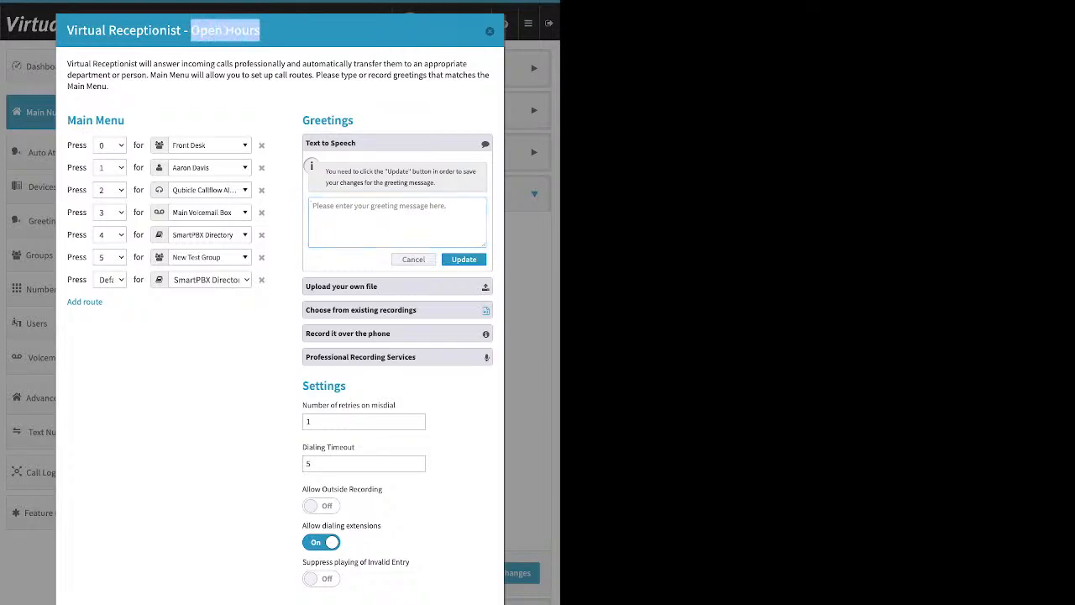
left_click_drag(124, 120, 95, 120)
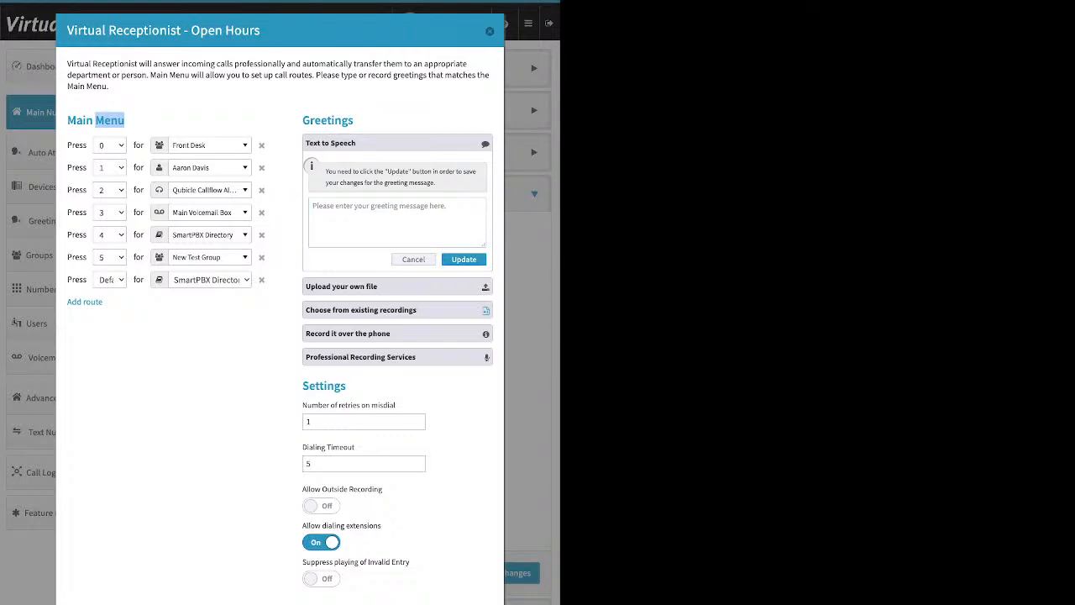
left_click(96, 121)
left_click(397, 223)
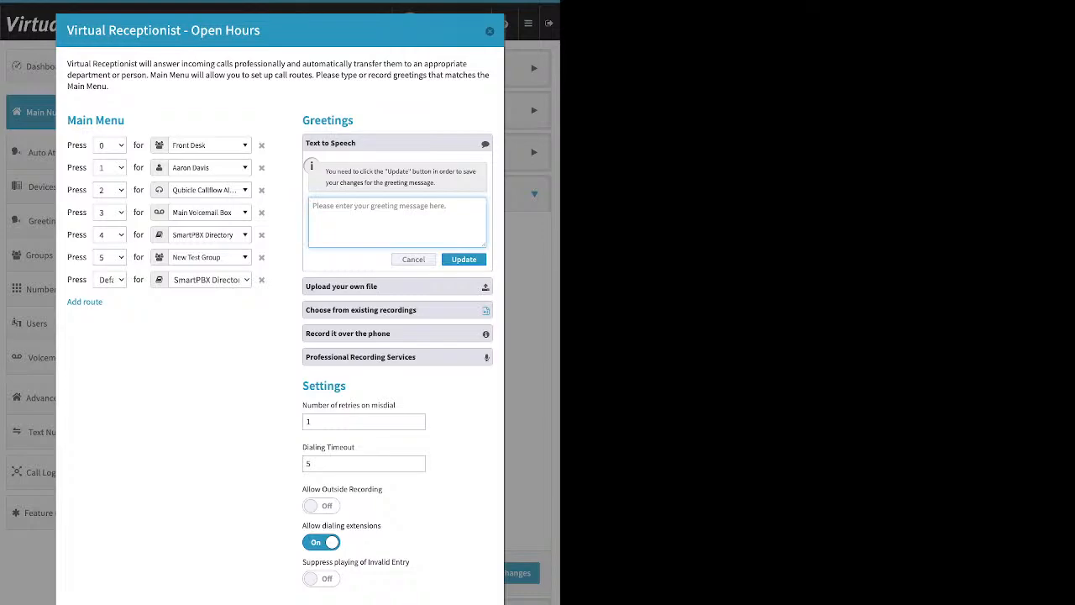
- Expand the Upload your own file, Choose from existing recordings and Record it over the phone greeting options to review them
left_click(397, 286)
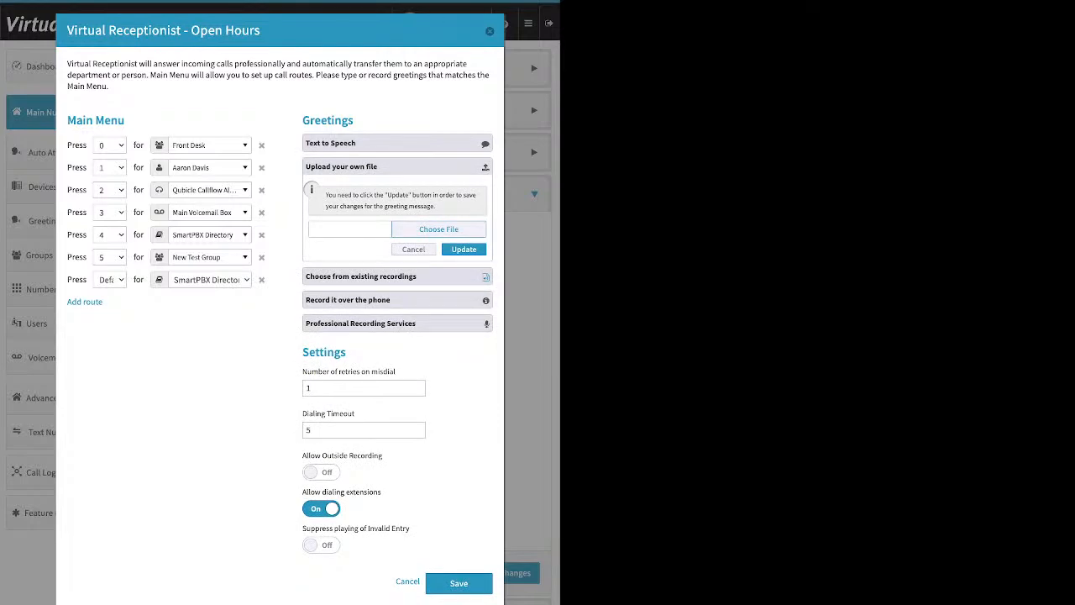
left_click(350, 229)
left_click(397, 276)
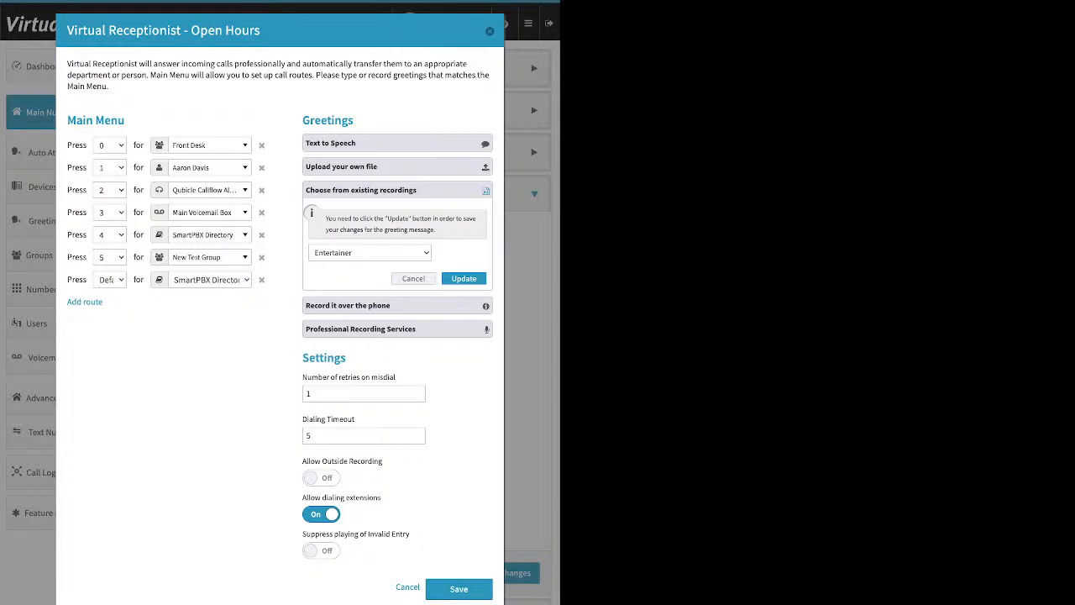
left_click(398, 306)
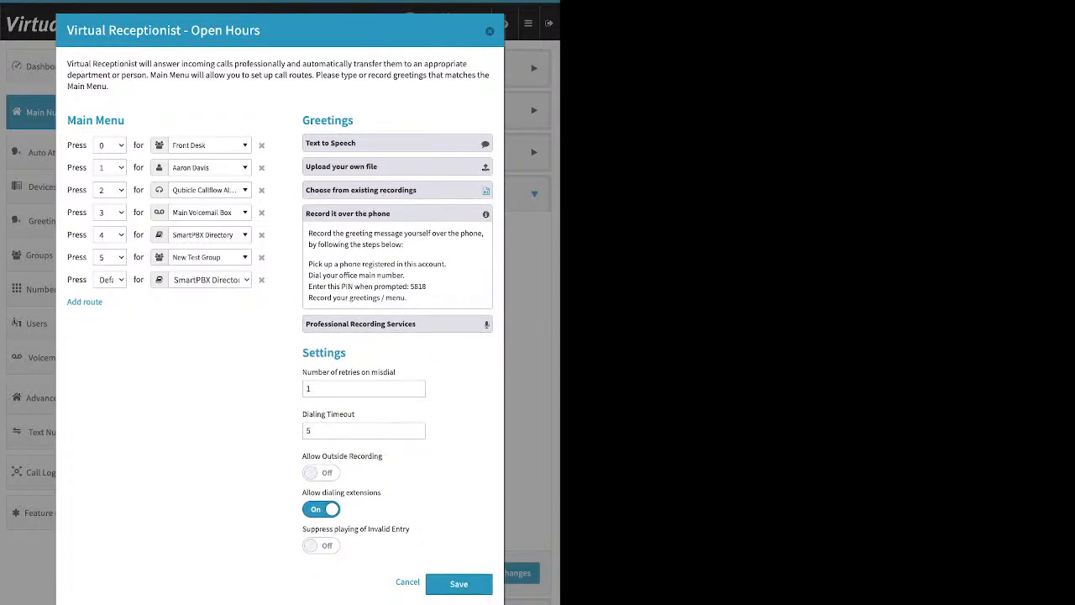
- Read the record-over-the-phone instructions and the menu settings, toggling Allow Outside Recording on and back off
left_click_drag(309, 264, 439, 264)
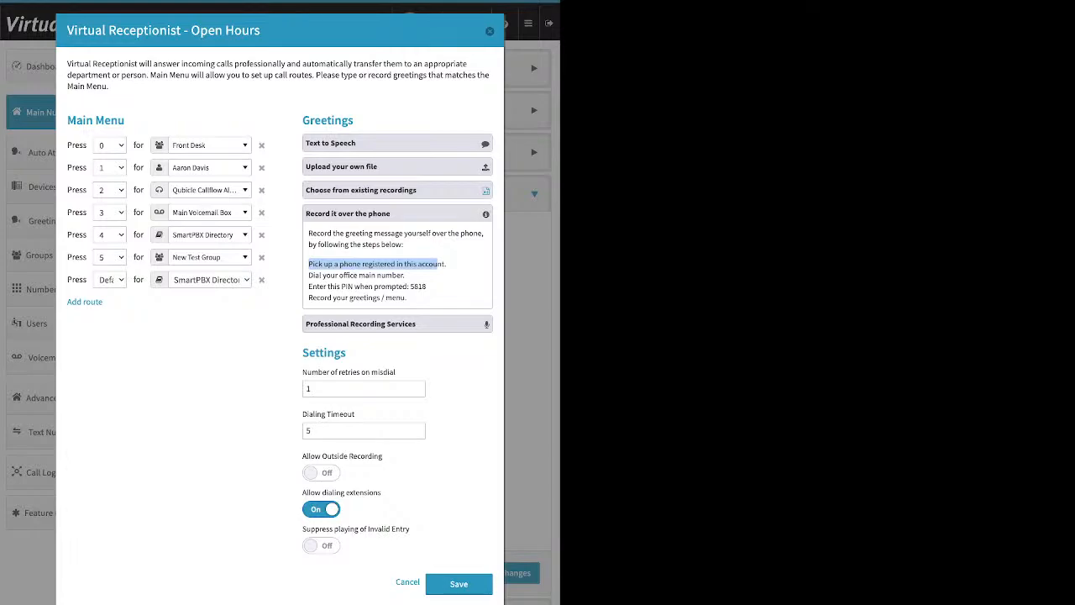
left_click(439, 265)
left_click_drag(303, 353, 340, 353)
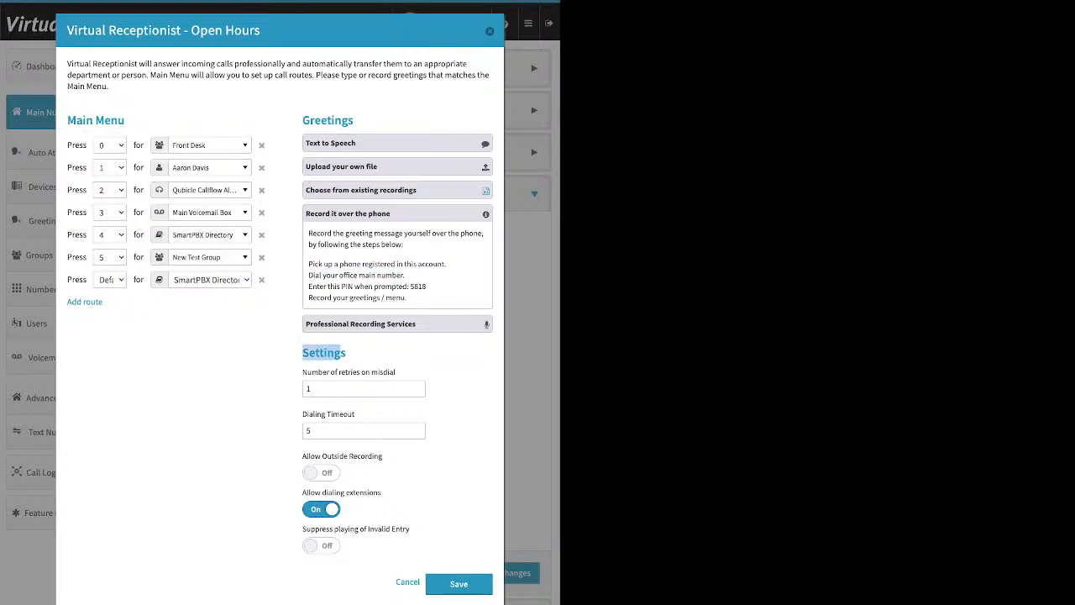
left_click_drag(302, 456, 382, 456)
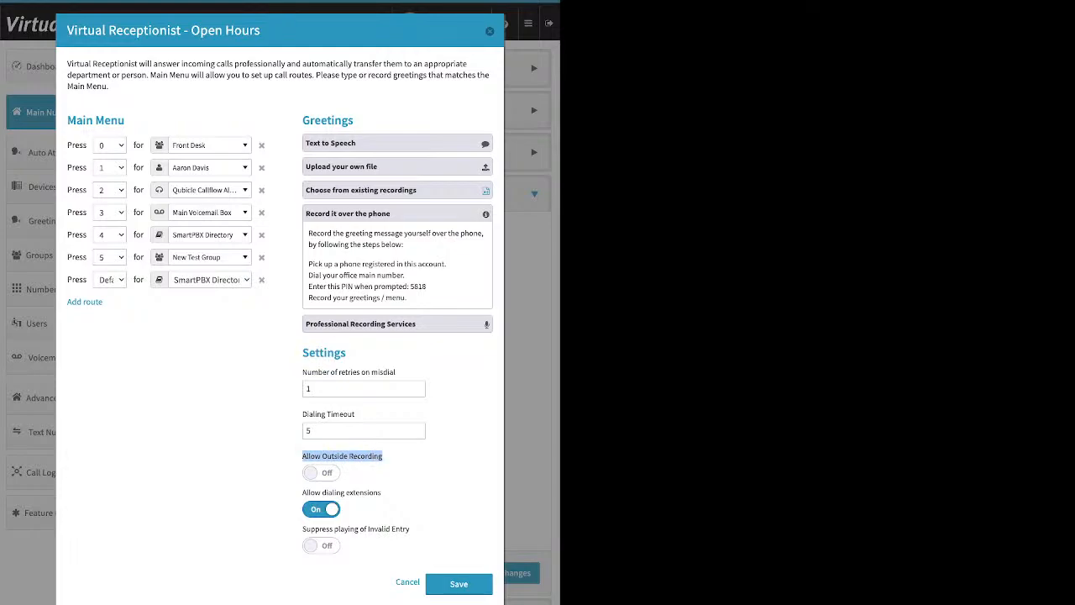
left_click(321, 473)
left_click(321, 473)
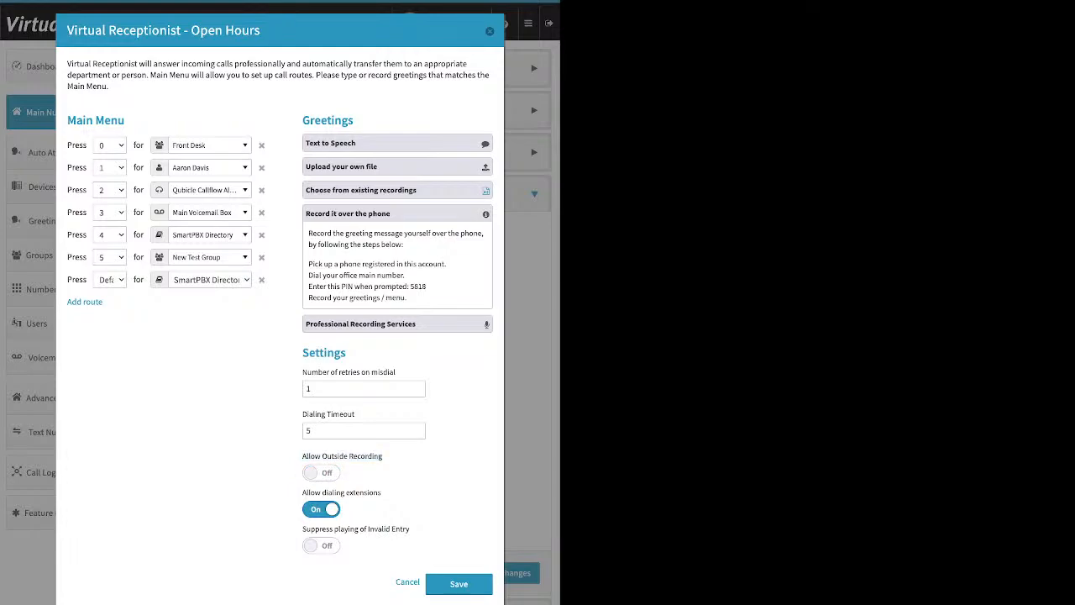
left_click_drag(427, 286, 410, 286)
- Expand Professional Recording Services and the other greeting options again to review them, then collapse them
left_click(396, 324)
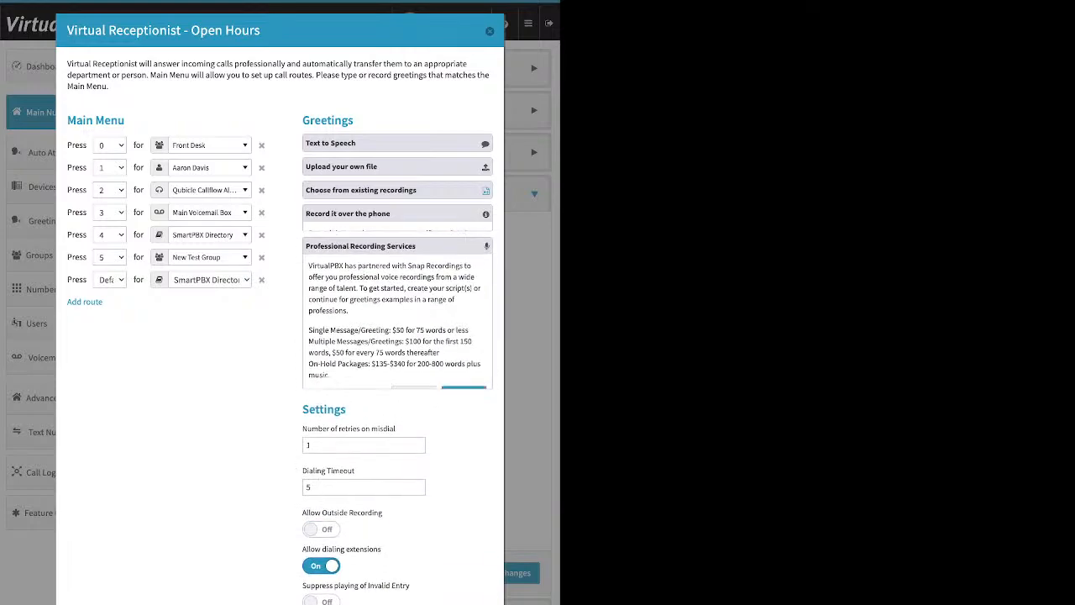
left_click(396, 213)
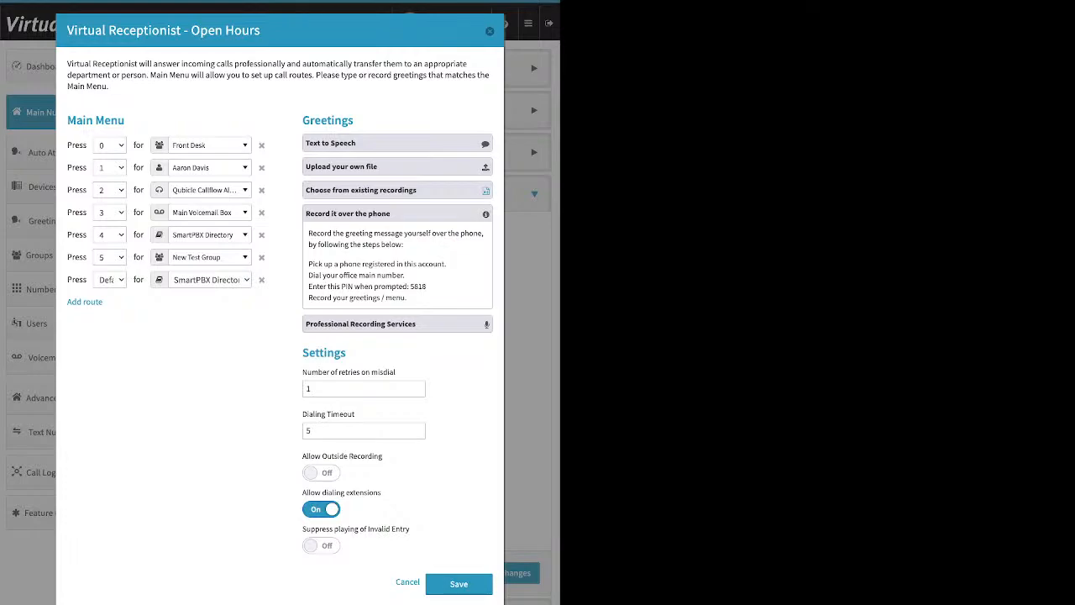
left_click(397, 214)
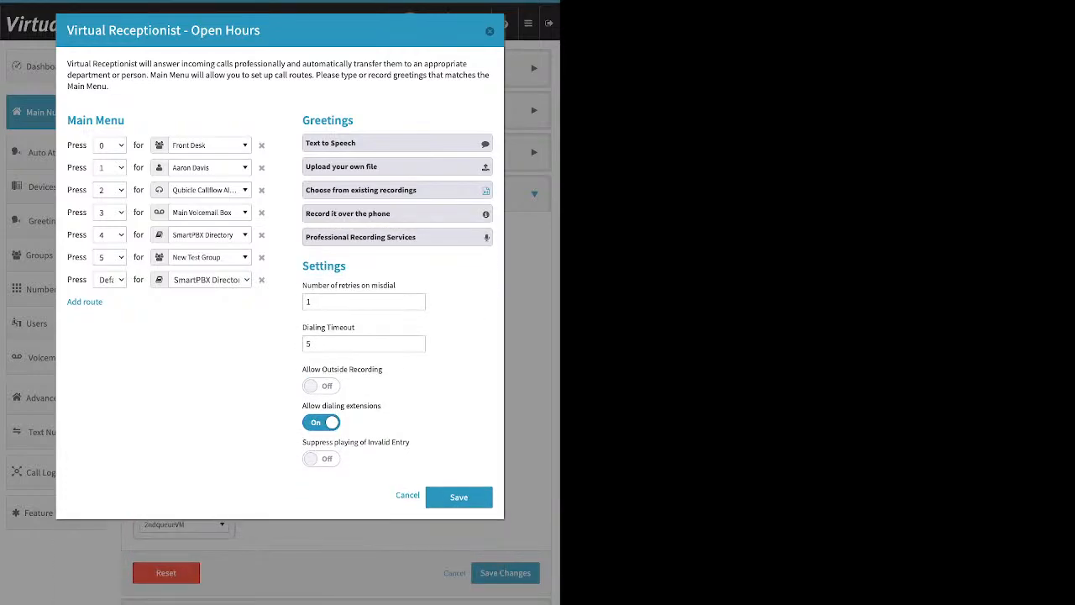
left_click(397, 237)
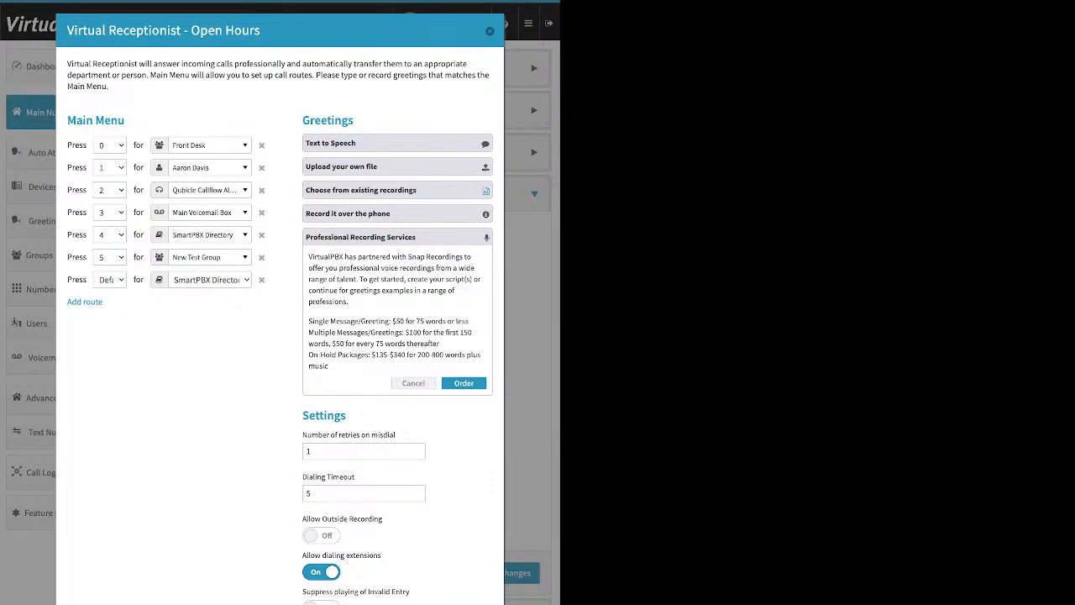
left_click(414, 383)
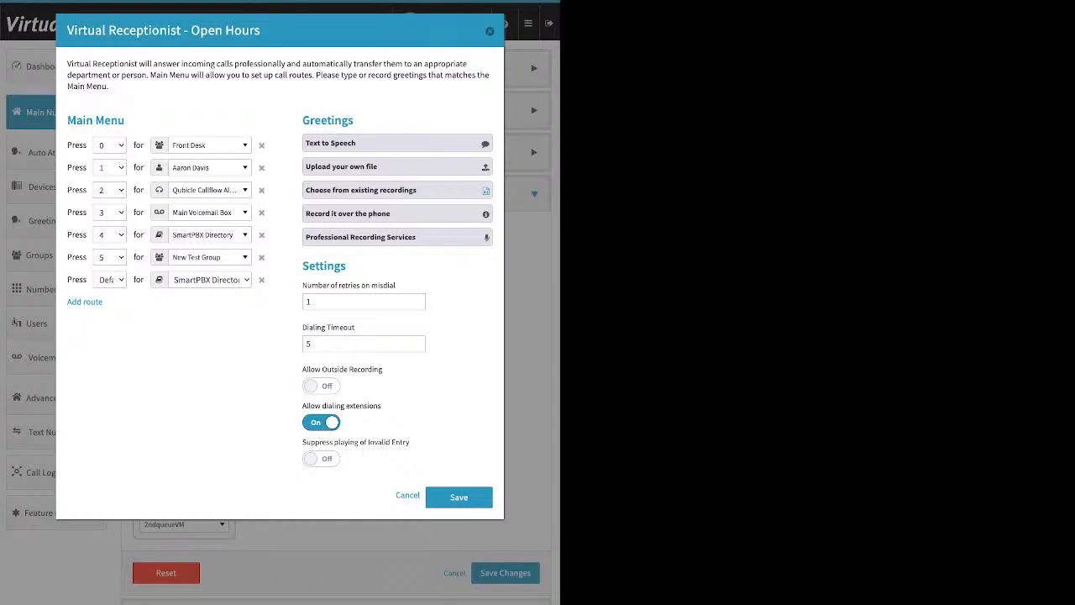
left_click(397, 167)
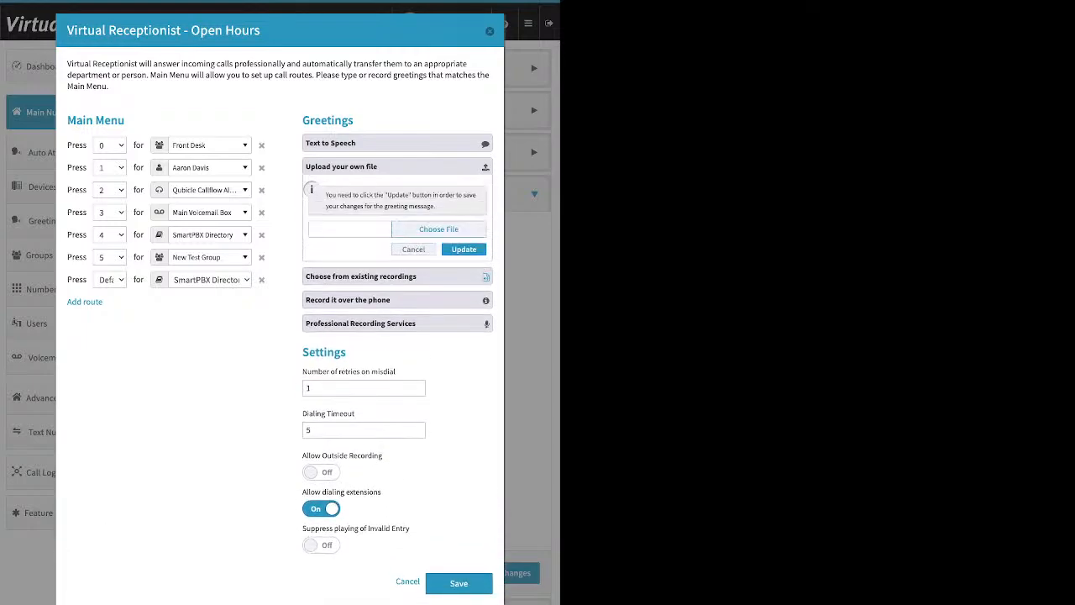
left_click(397, 166)
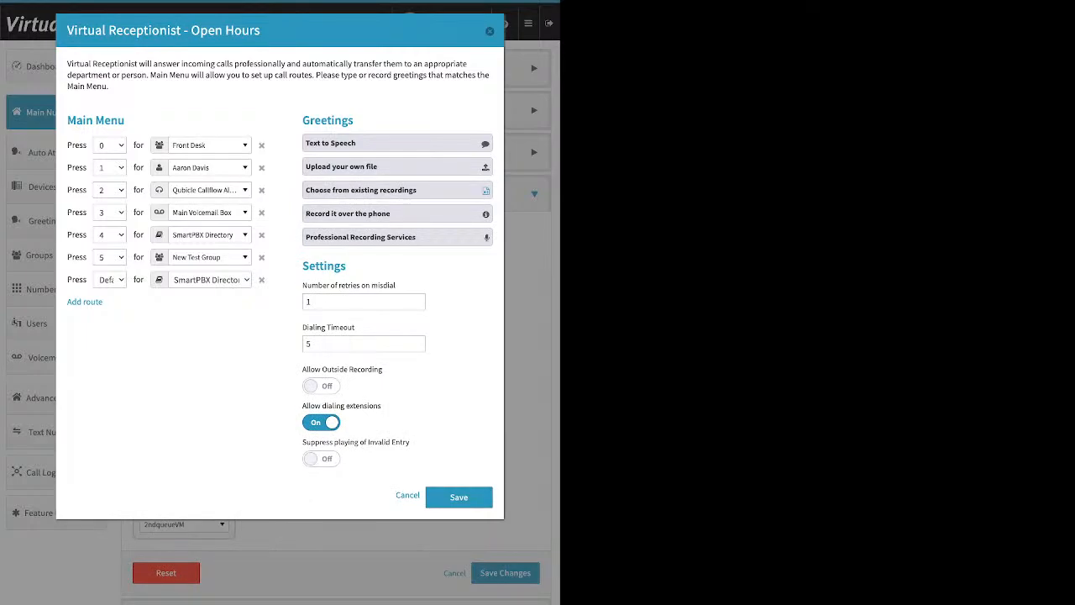
- Remove the Default route from the Open Hours main menu
left_click_drag(302, 284, 356, 328)
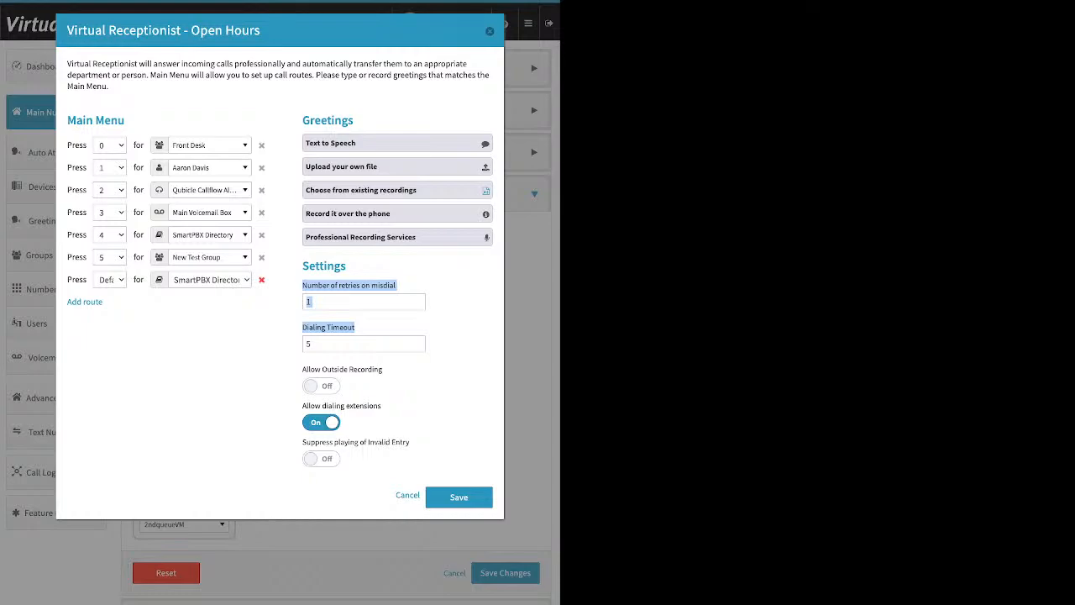
left_click(261, 279)
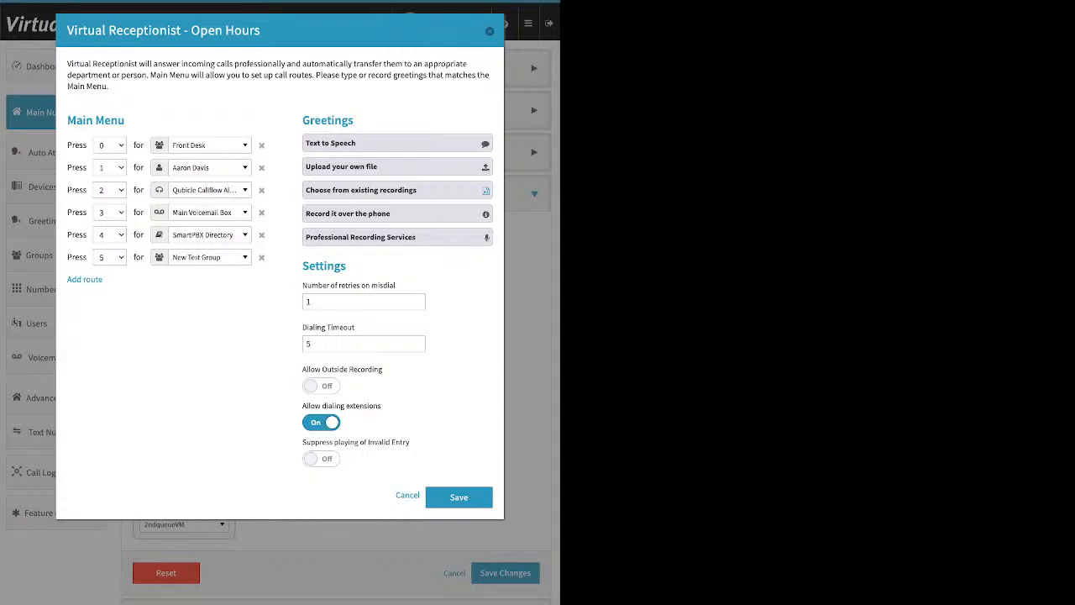
- Turn on Suppress playing of Invalid Entry, then save the Open Hours menu and the incoming call handling changes
left_click_drag(302, 405, 382, 406)
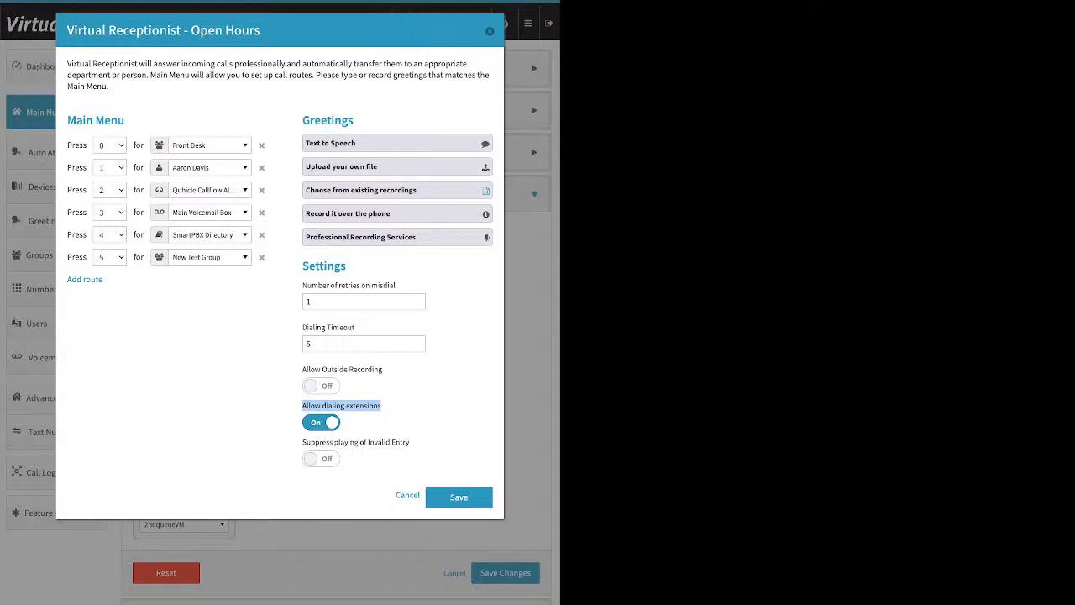
left_click(321, 423)
left_click(321, 423)
left_click_drag(302, 442, 410, 442)
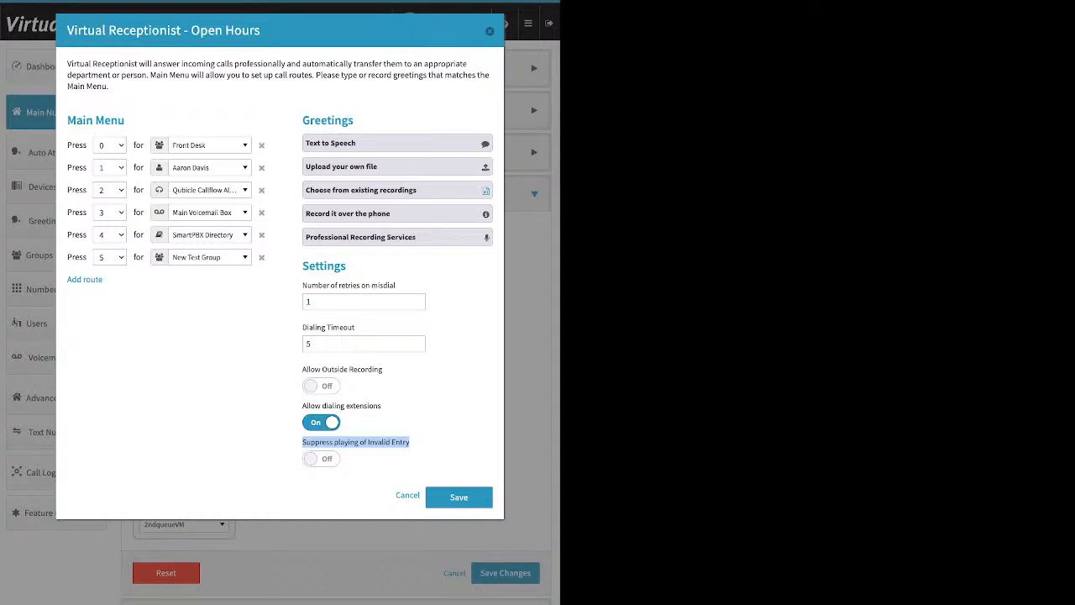
left_click(321, 459)
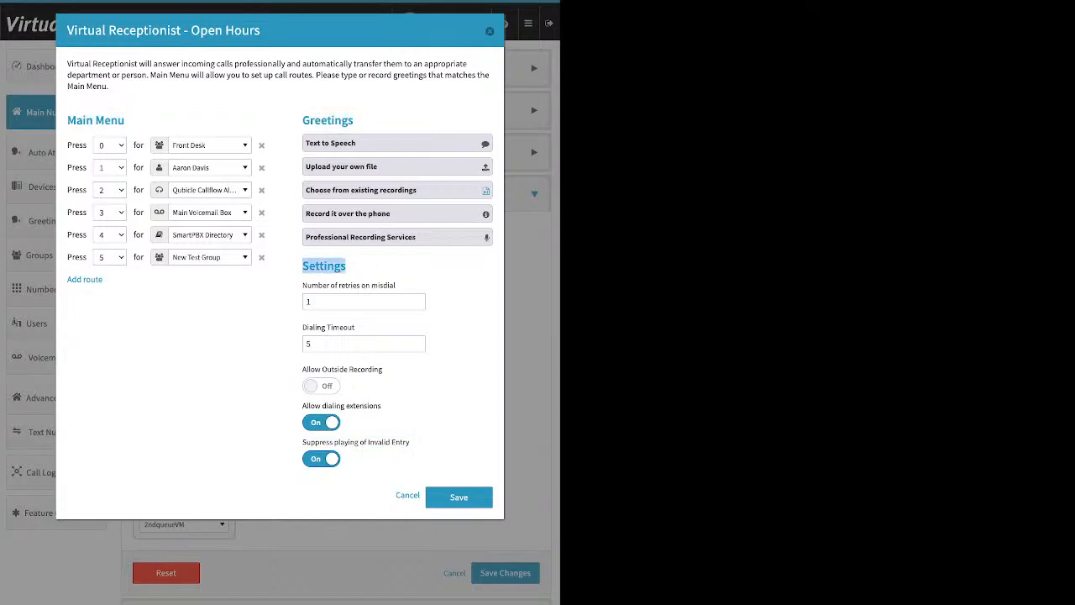
left_click(472, 501)
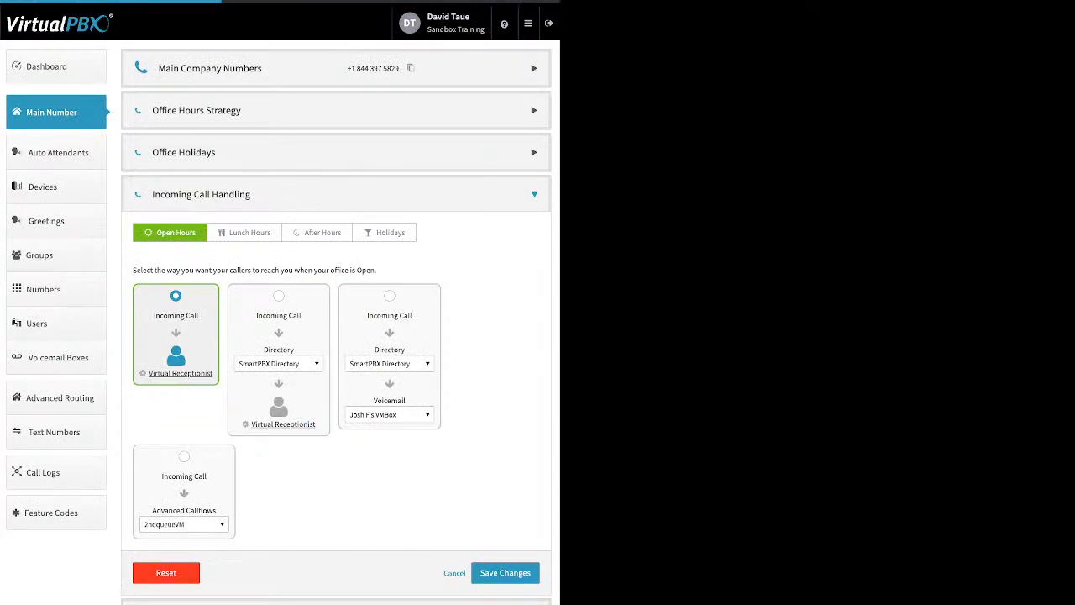
left_click(505, 573)
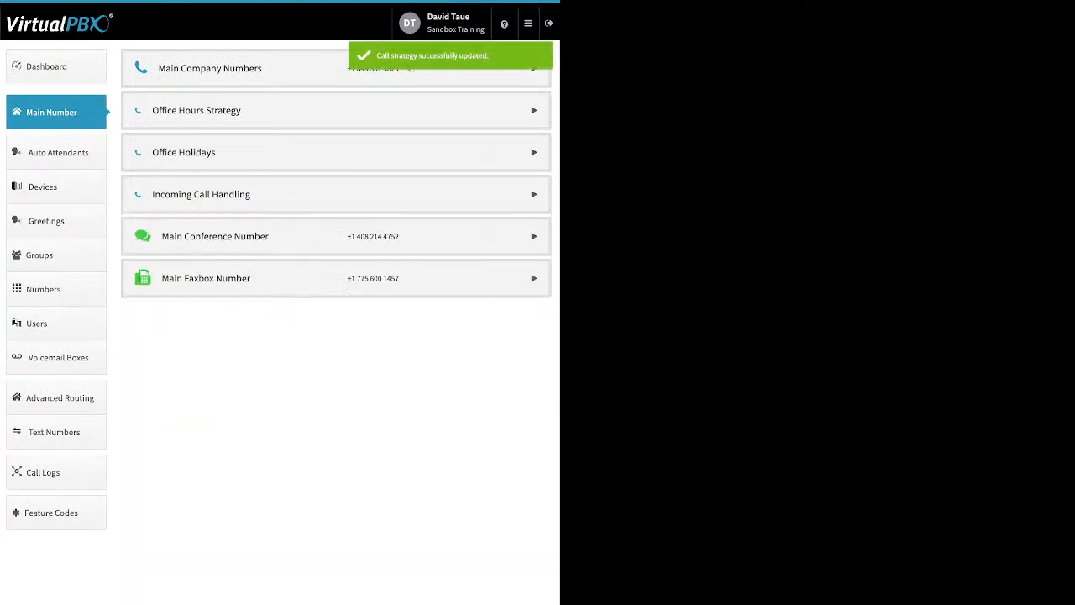
- Open the Lunch Hours incoming call handling and scroll through the Groups destination list without changing it
left_click(202, 194)
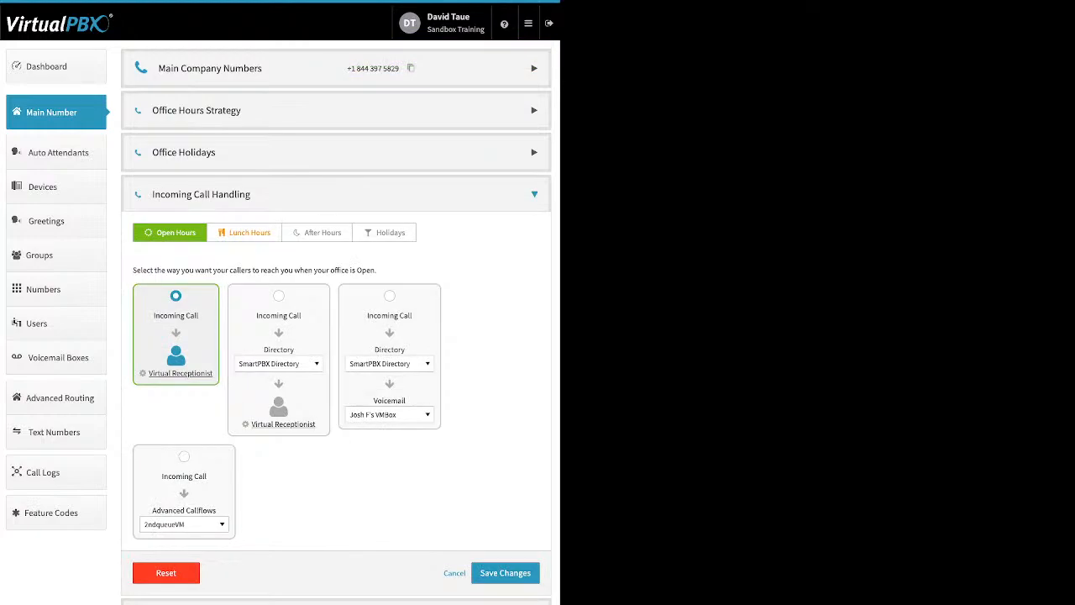
left_click(244, 233)
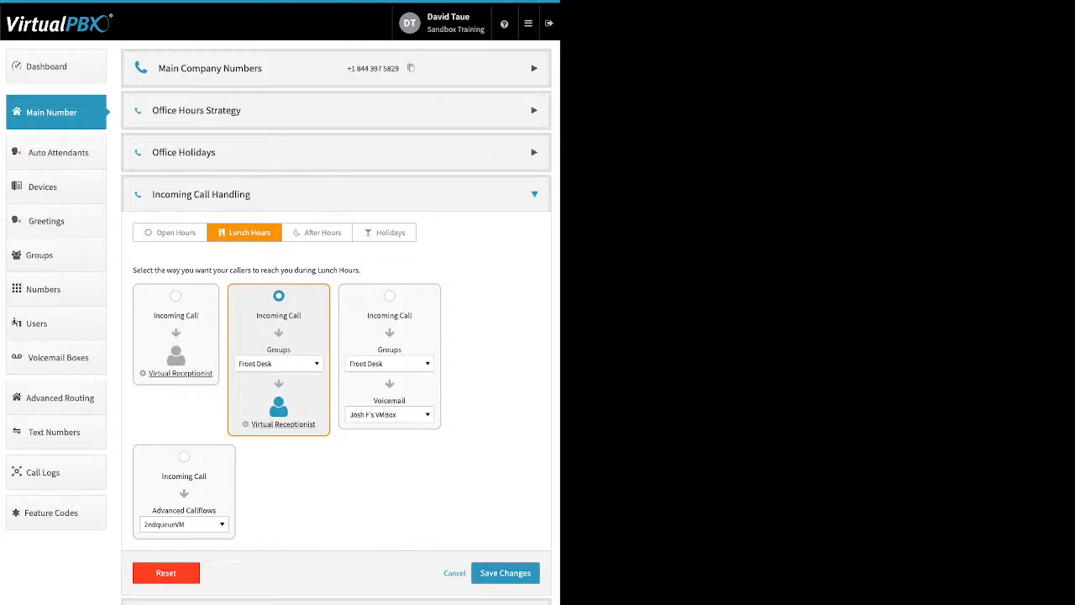
left_click(279, 364)
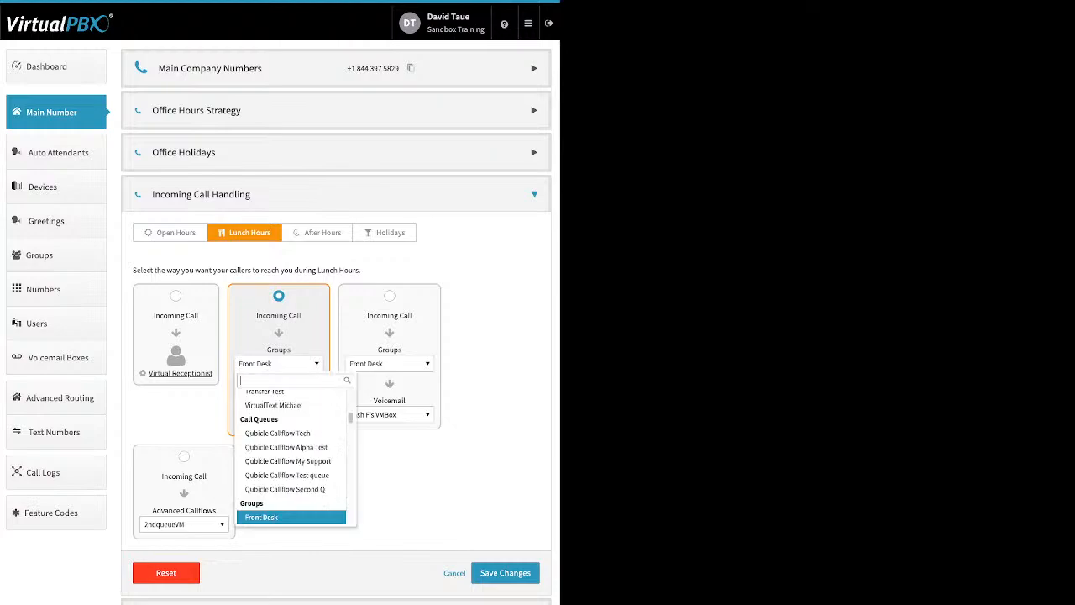
scroll(293, 458, "up", 10)
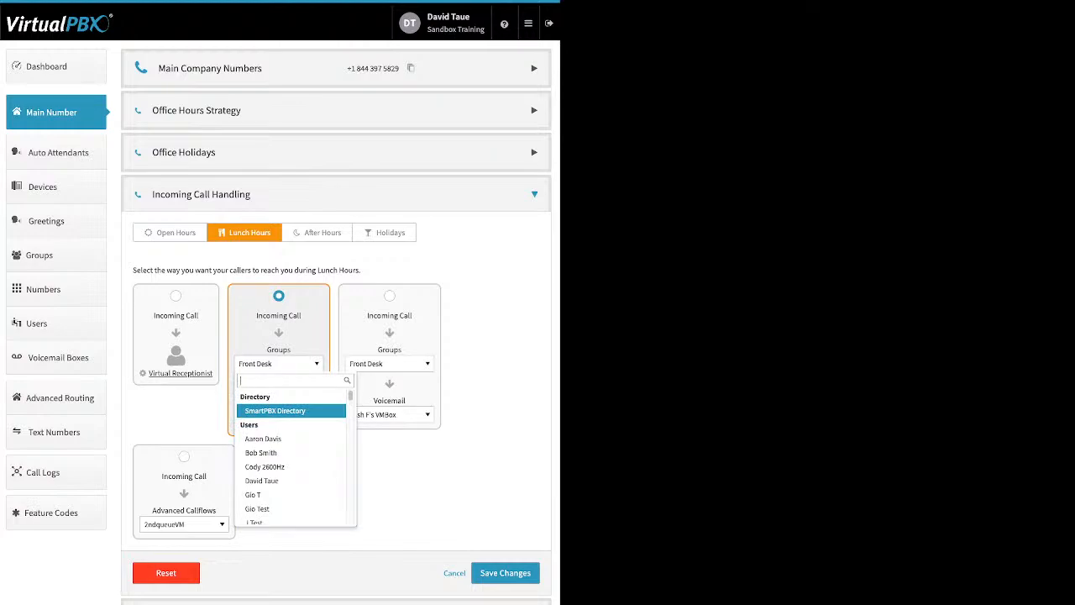
scroll(292, 413, "down", 1)
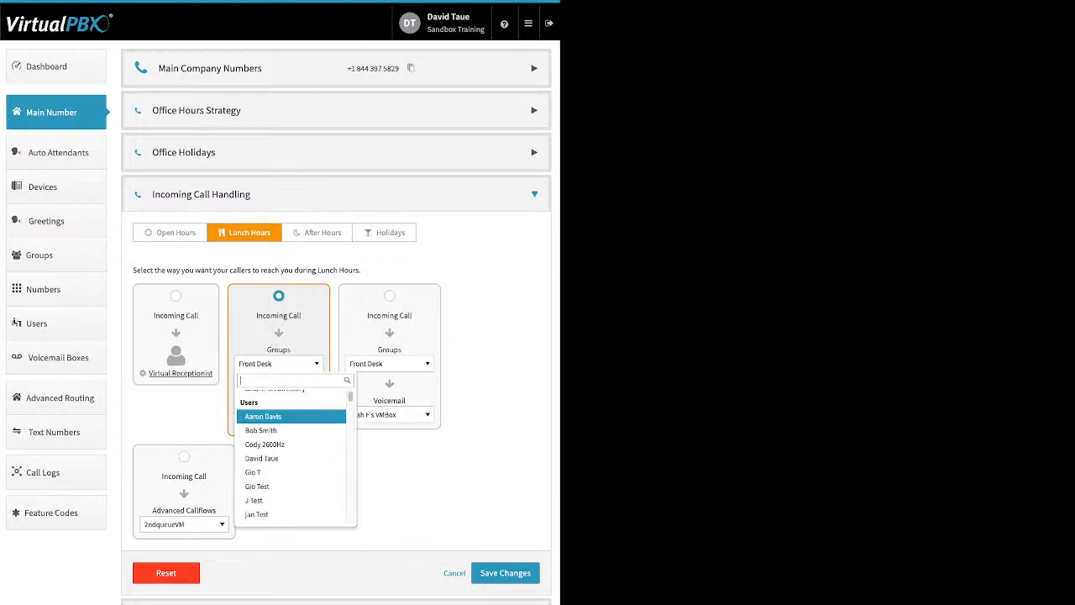
scroll(292, 415, "down", 4)
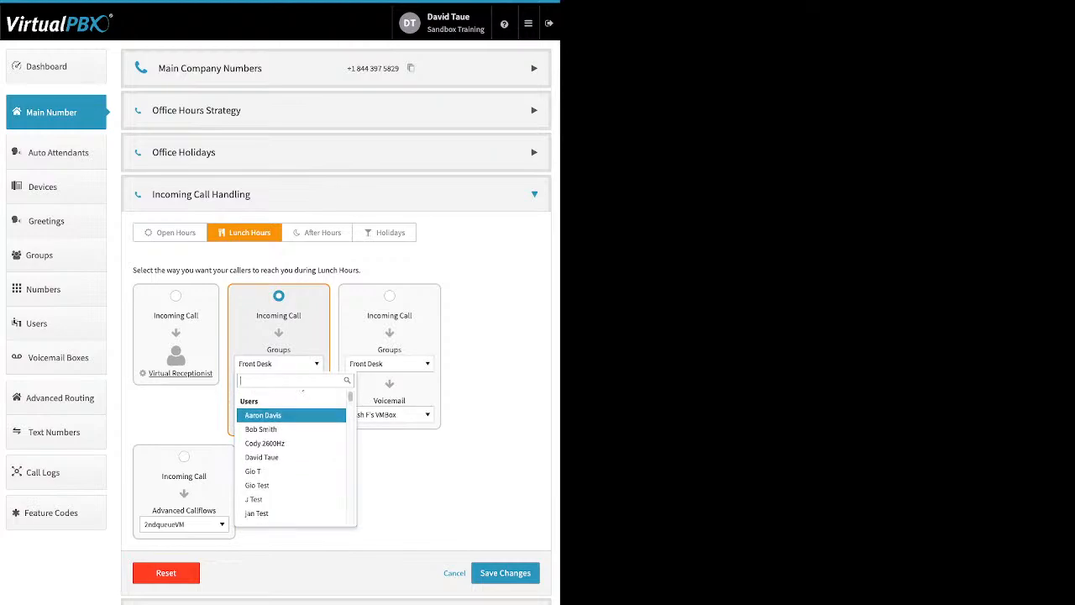
scroll(292, 413, "down", 8)
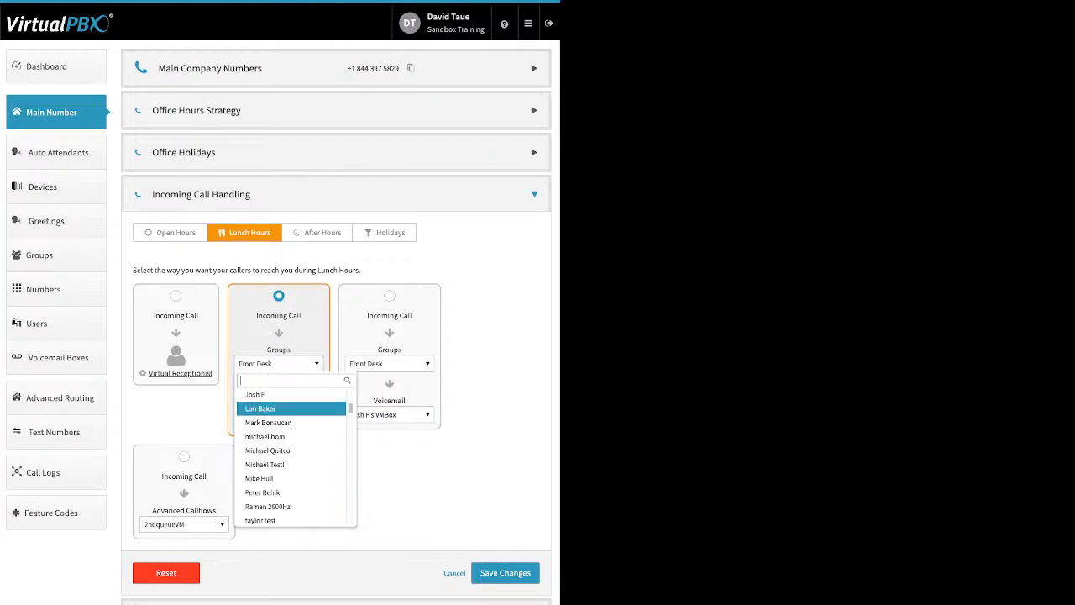
scroll(291, 413, "down", 8)
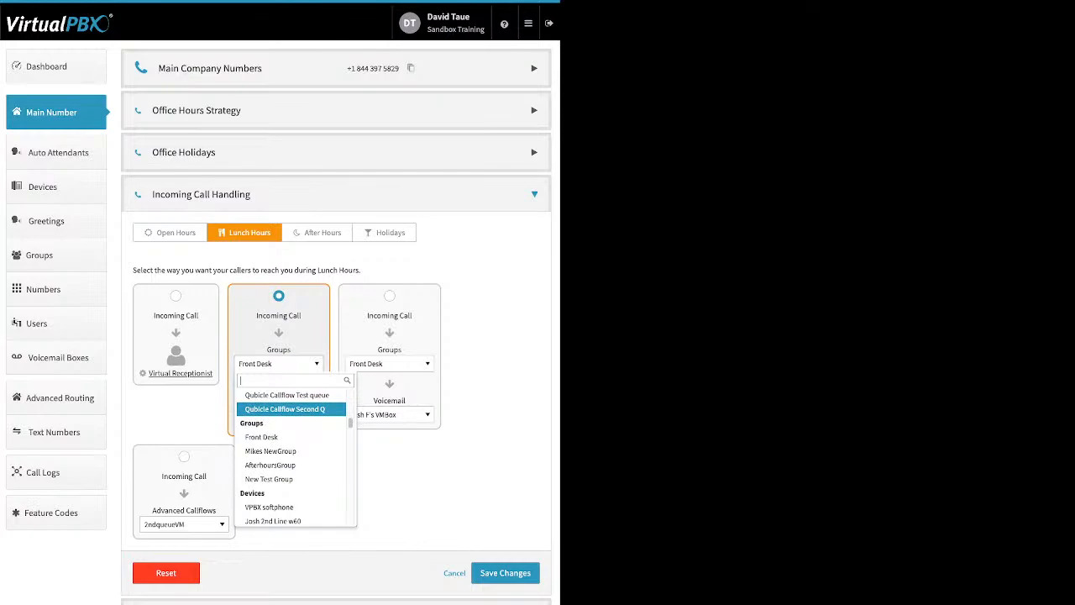
scroll(292, 413, "down", 6)
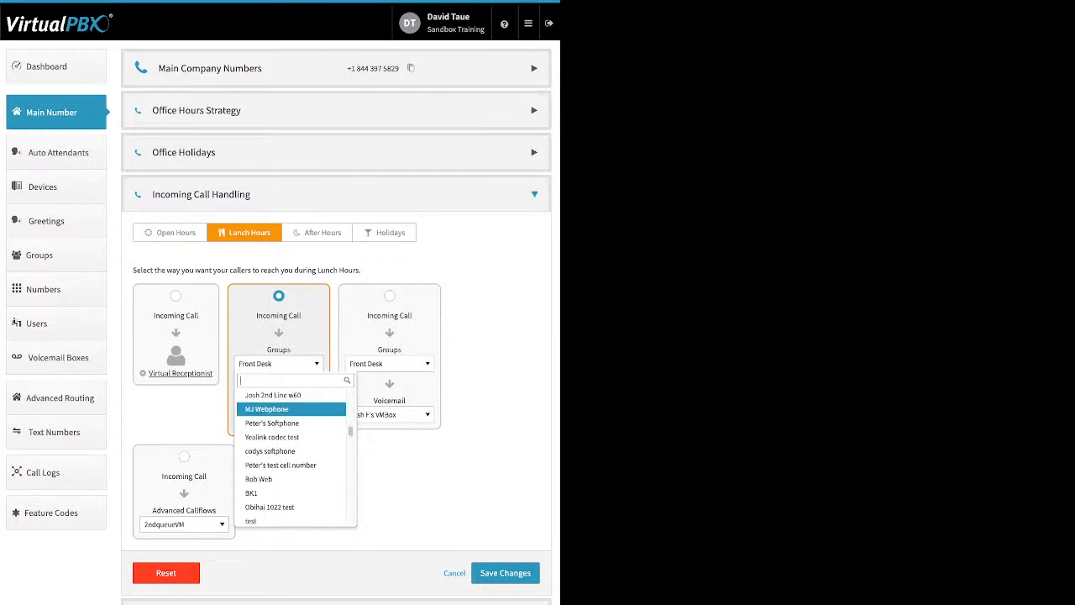
scroll(292, 412, "down", 10)
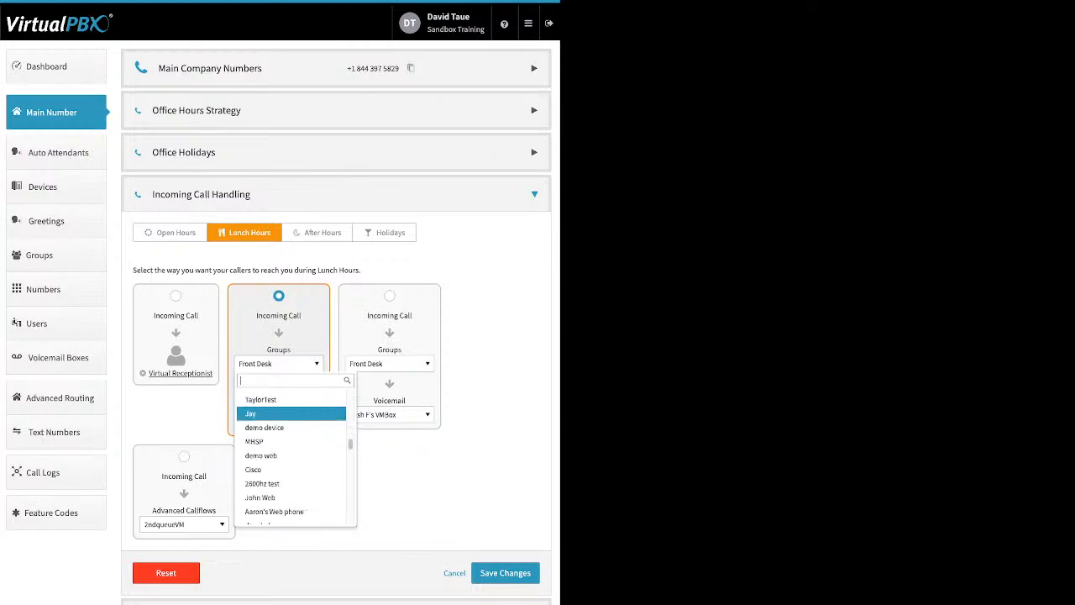
scroll(292, 414, "up", 3)
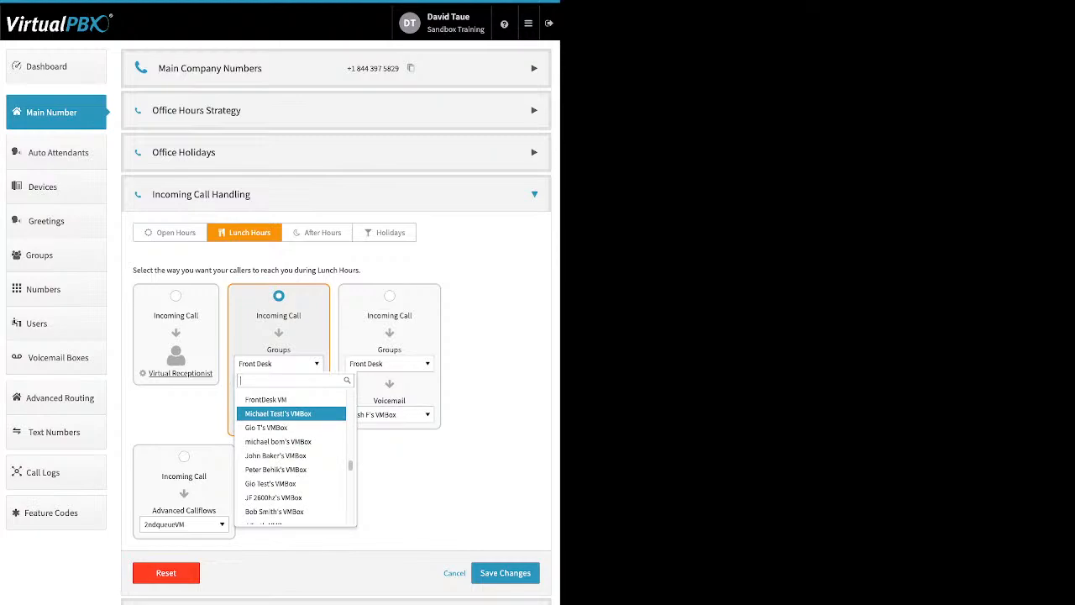
scroll(291, 413, "down", 5)
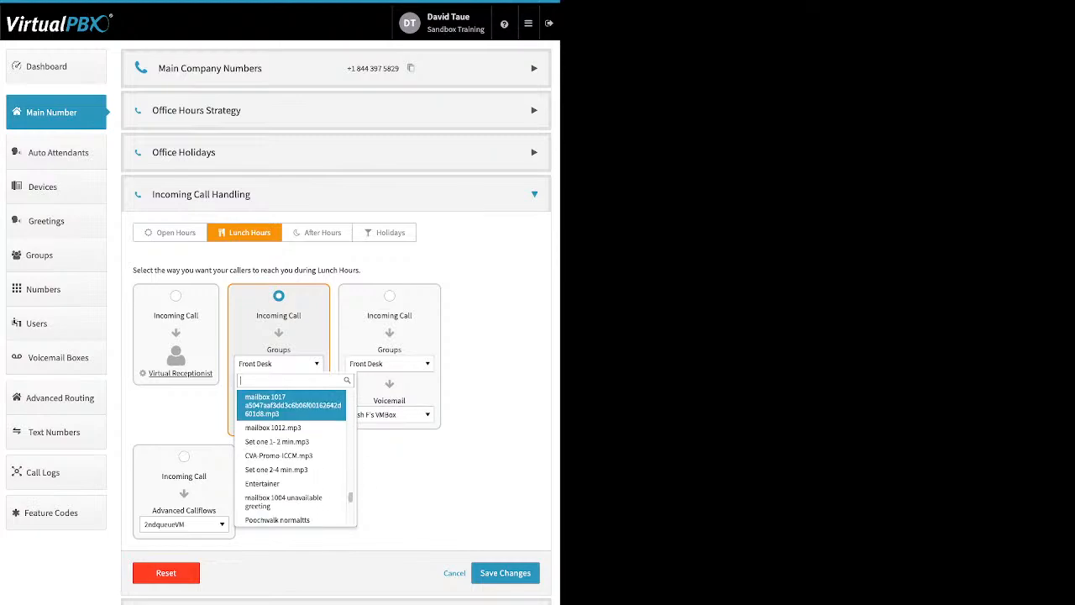
scroll(291, 454, "down", 8)
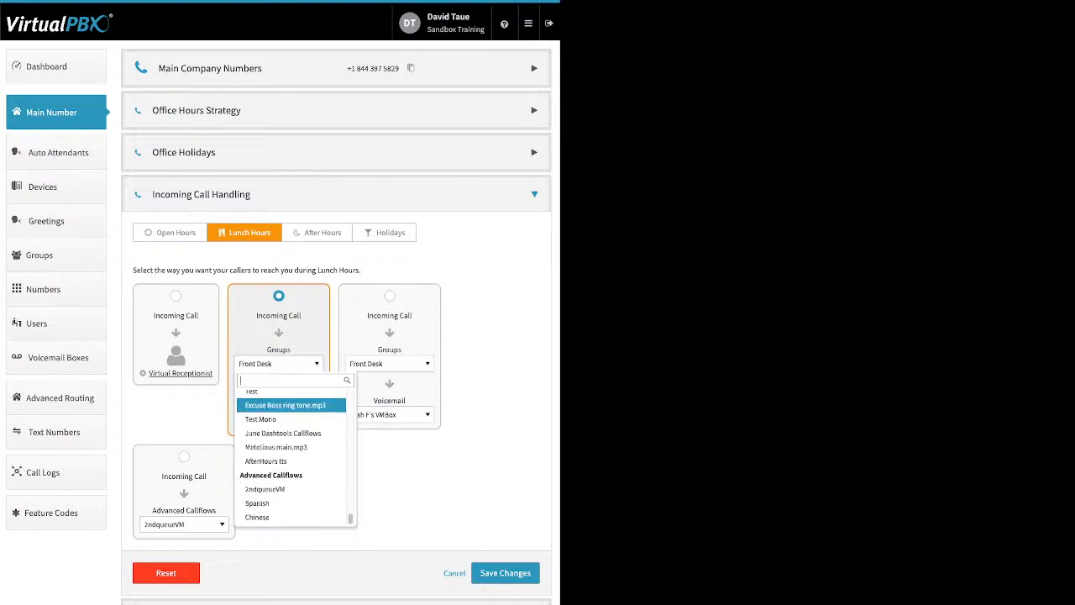
key("Escape")
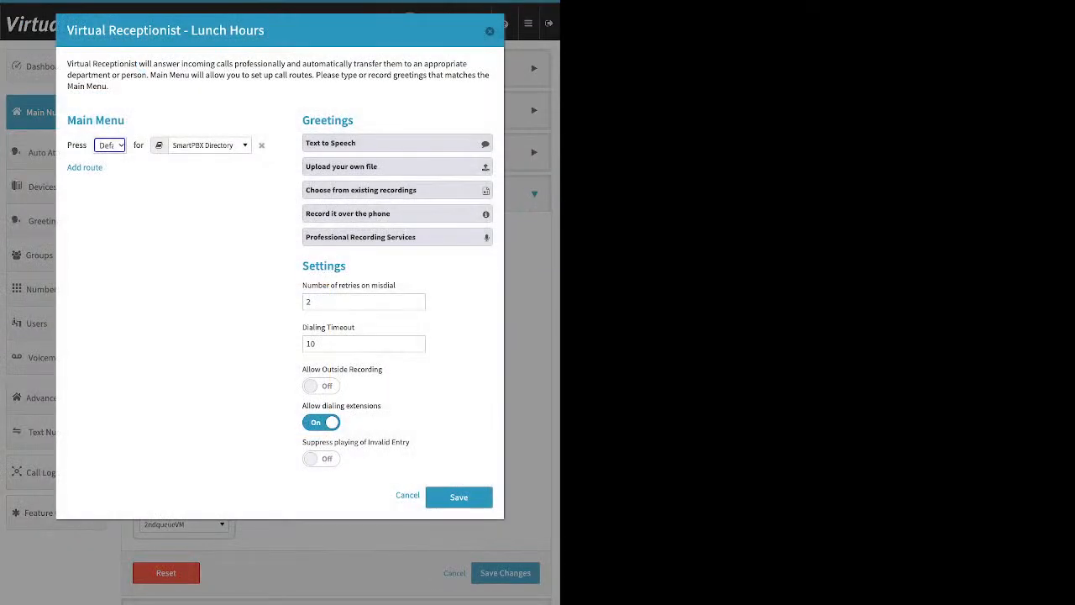
- Close the Lunch Hours receptionist dialog and change the Open Hours destination to user Bob Smith
left_click(489, 31)
left_click(171, 233)
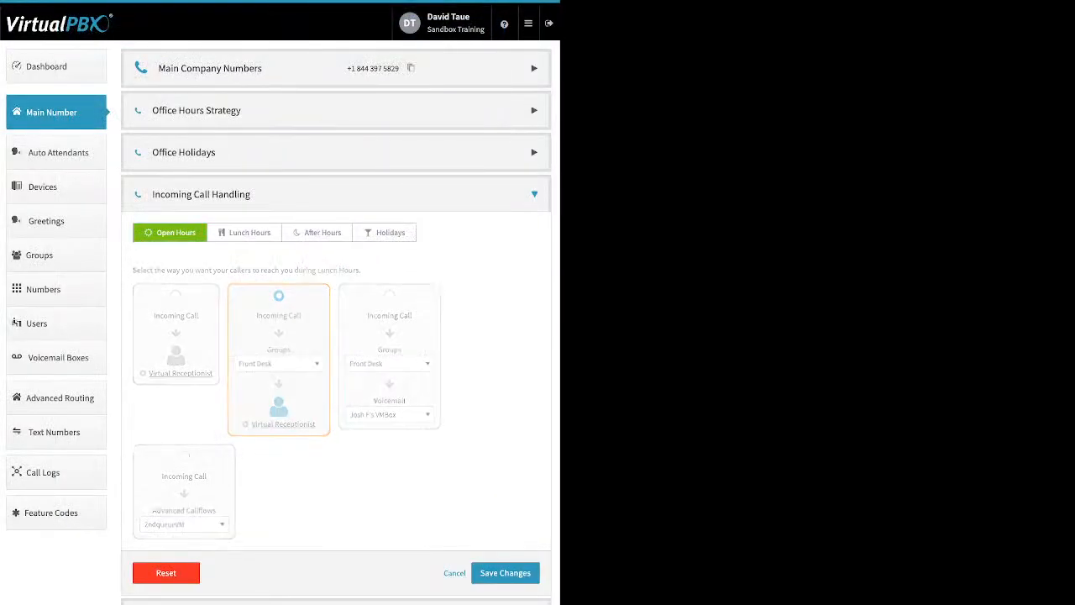
left_click(279, 295)
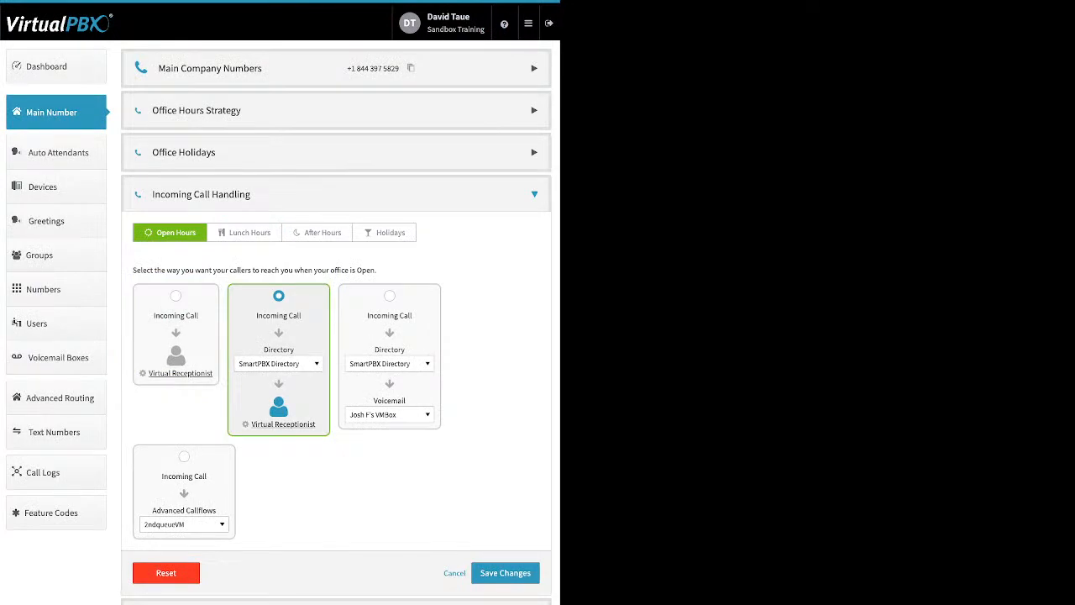
left_click(277, 363)
left_click(260, 447)
- Review the Open Hours Virtual Receptionist menu, then view the After Hours and Holidays call handling
left_click(283, 425)
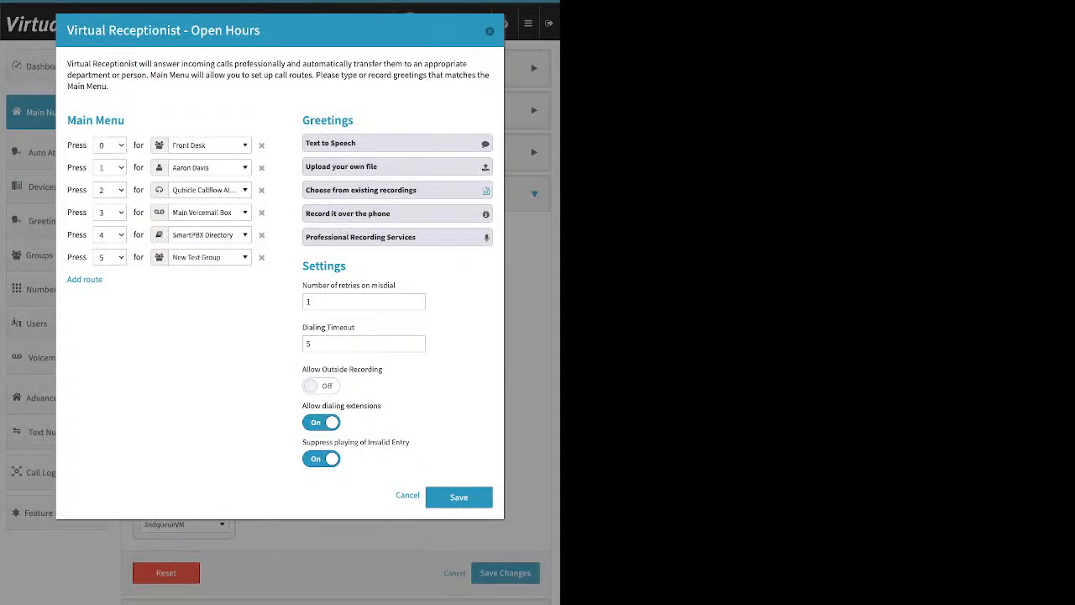
left_click(490, 31)
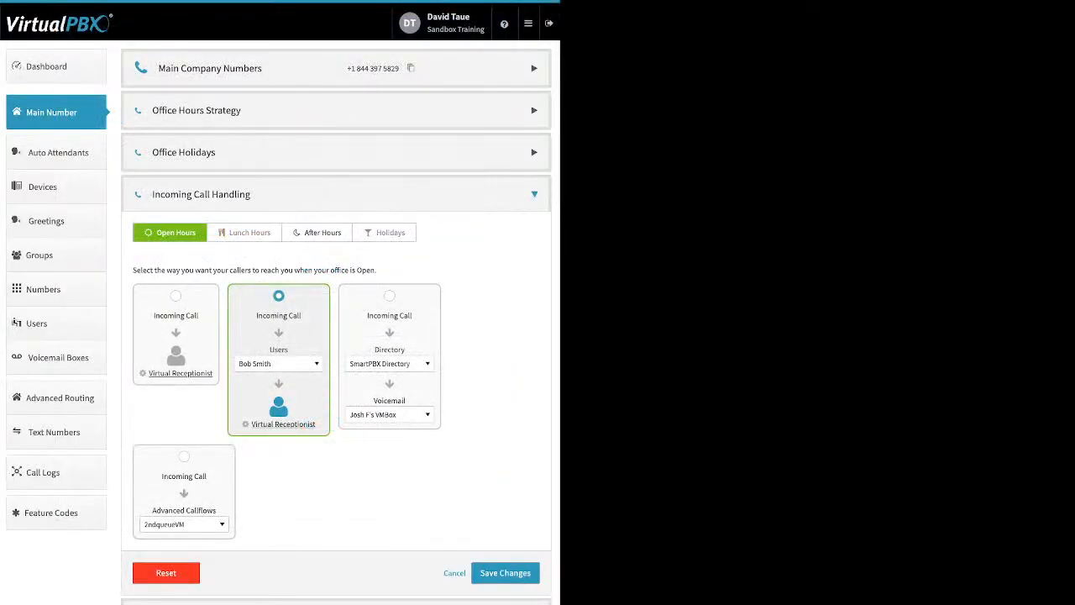
left_click(317, 233)
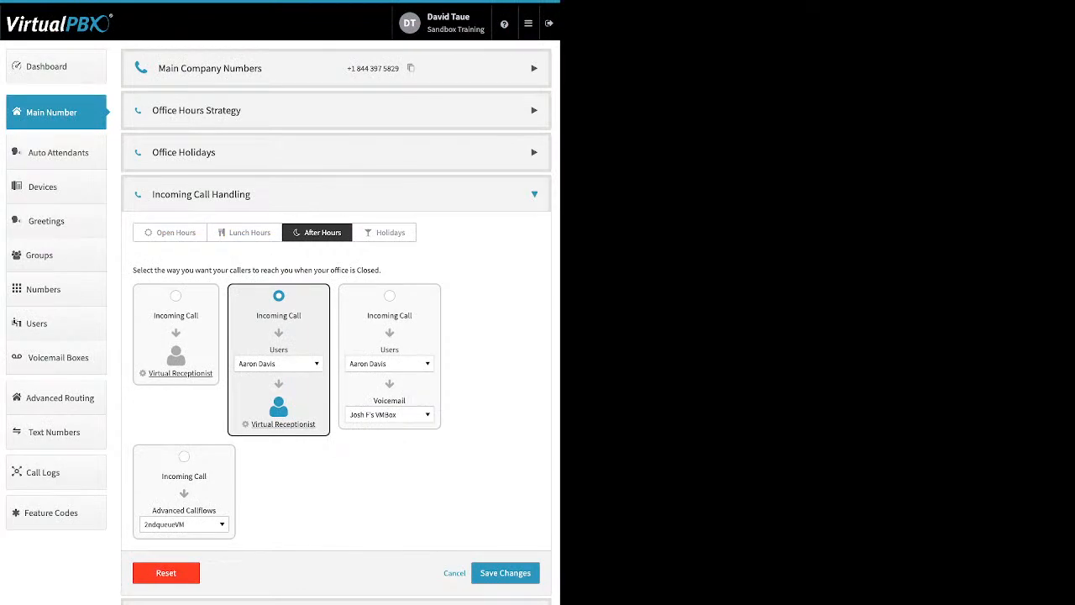
left_click(385, 233)
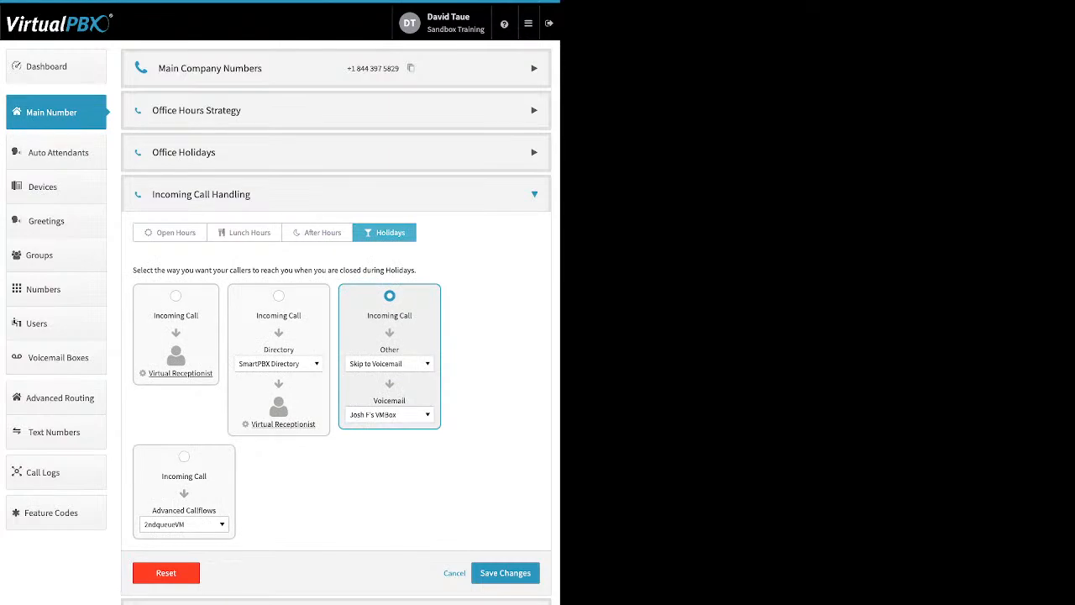
- Browse the Holidays destination list and its voicemail box list without changing either
left_click(390, 364)
scroll(402, 469, "up", 15)
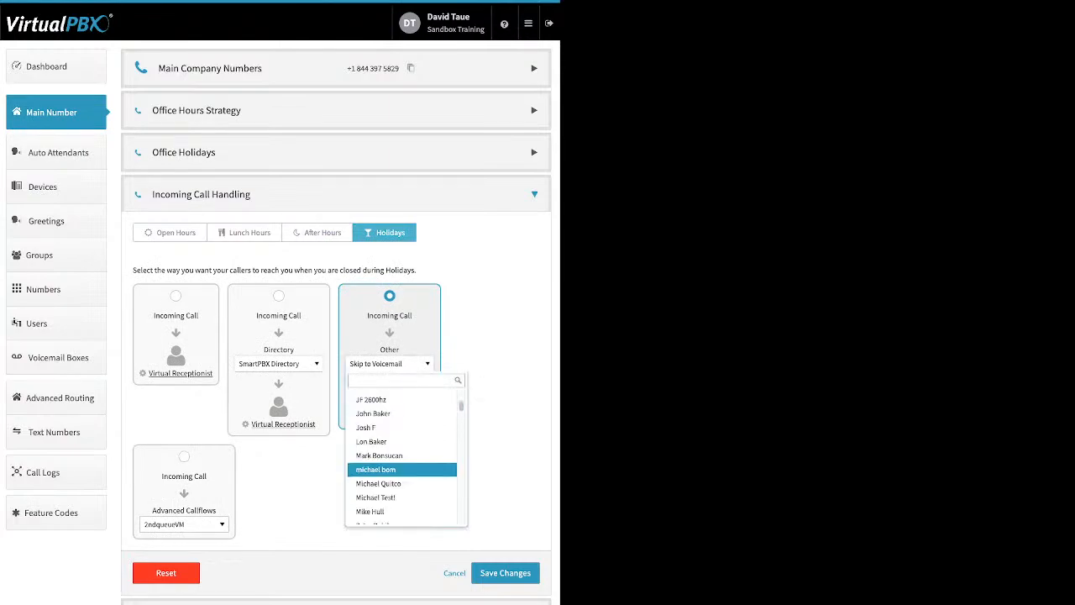
scroll(402, 467, "up", 4)
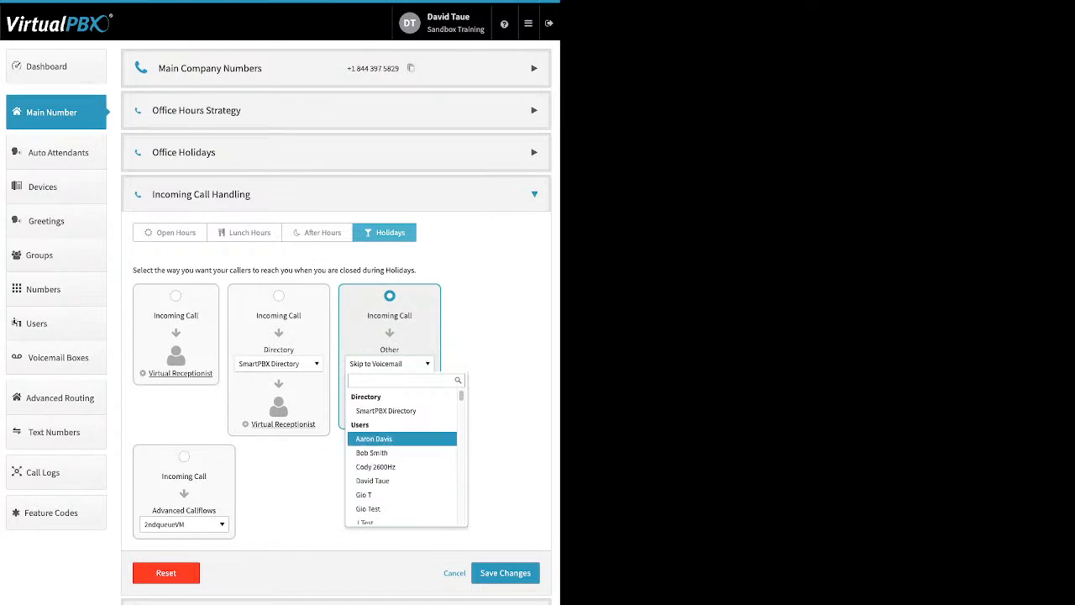
scroll(402, 438, "down", 1)
scroll(402, 435, "down", 10)
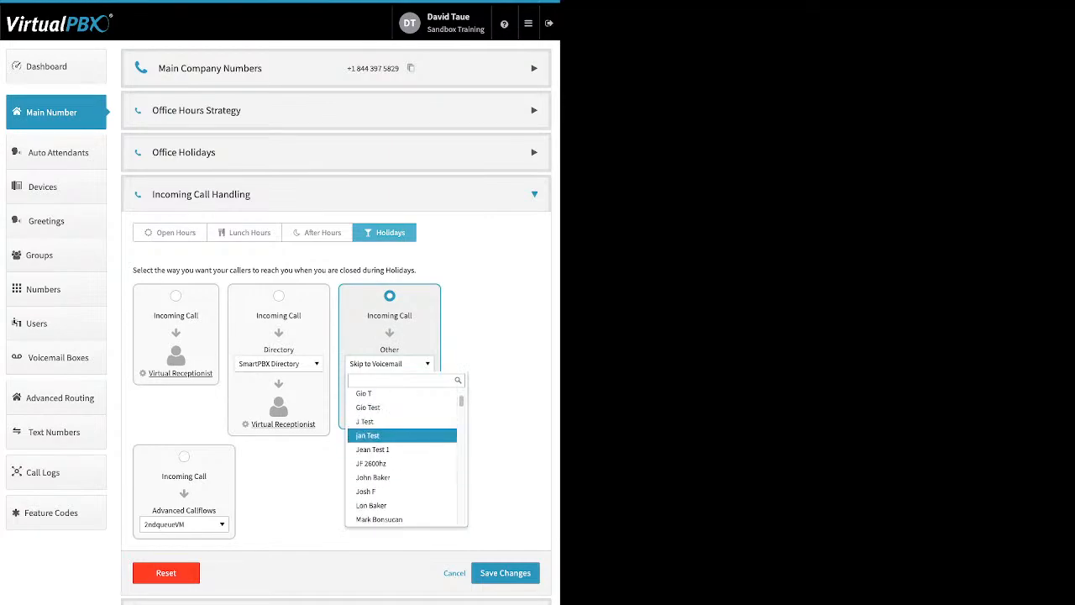
scroll(402, 434, "down", 3)
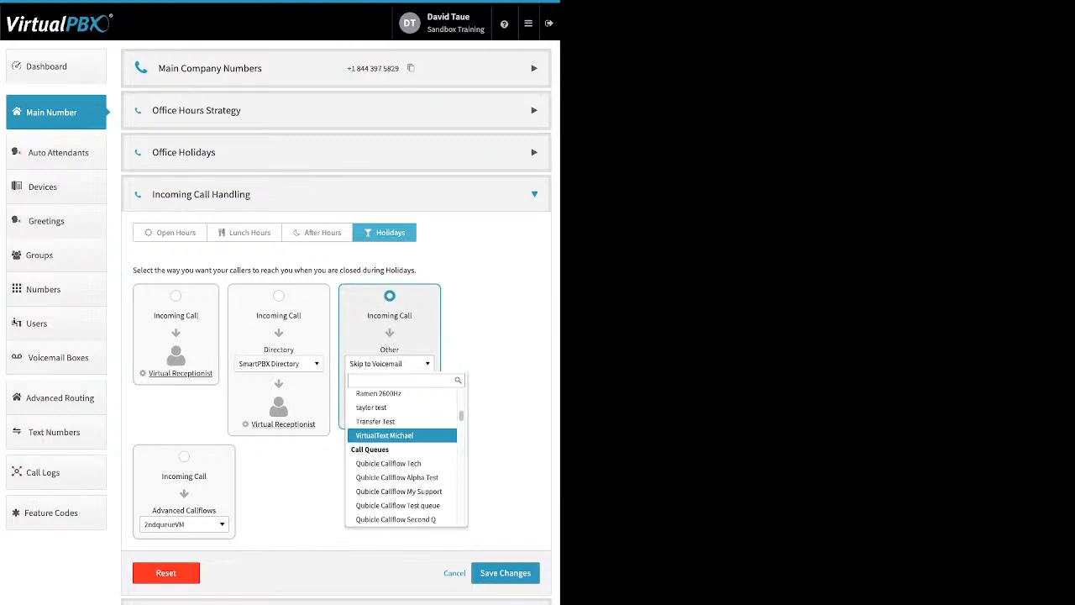
scroll(402, 434, "down", 4)
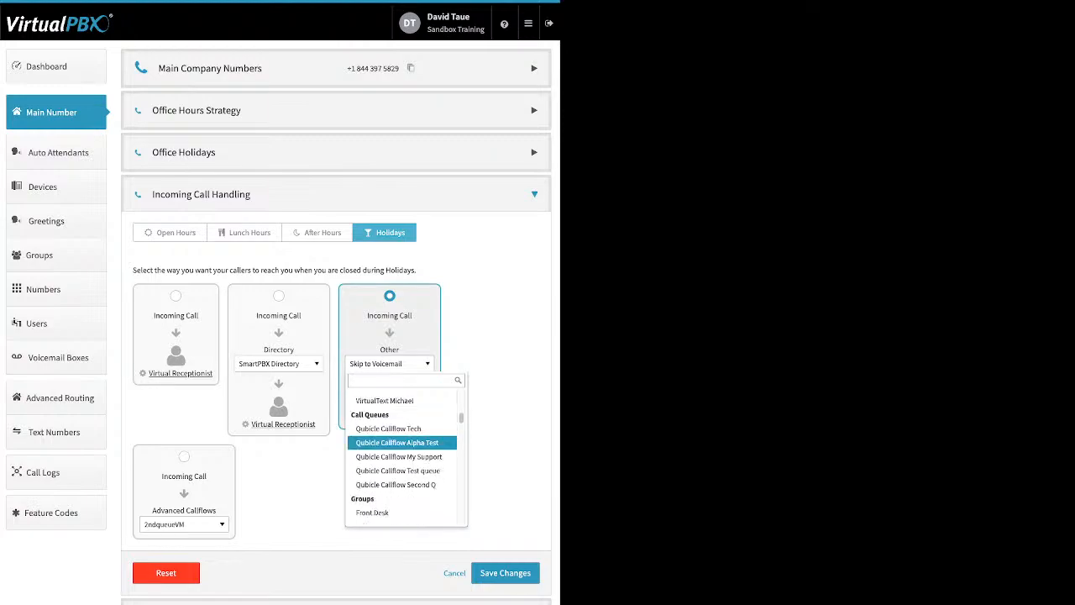
scroll(403, 454, "down", 4)
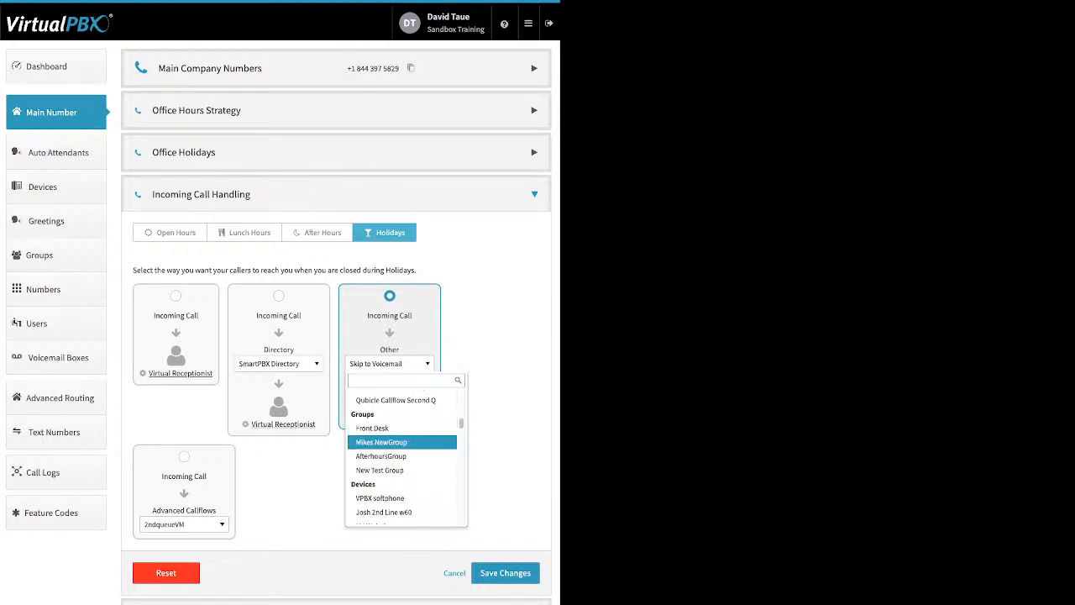
scroll(403, 435, "down", 10)
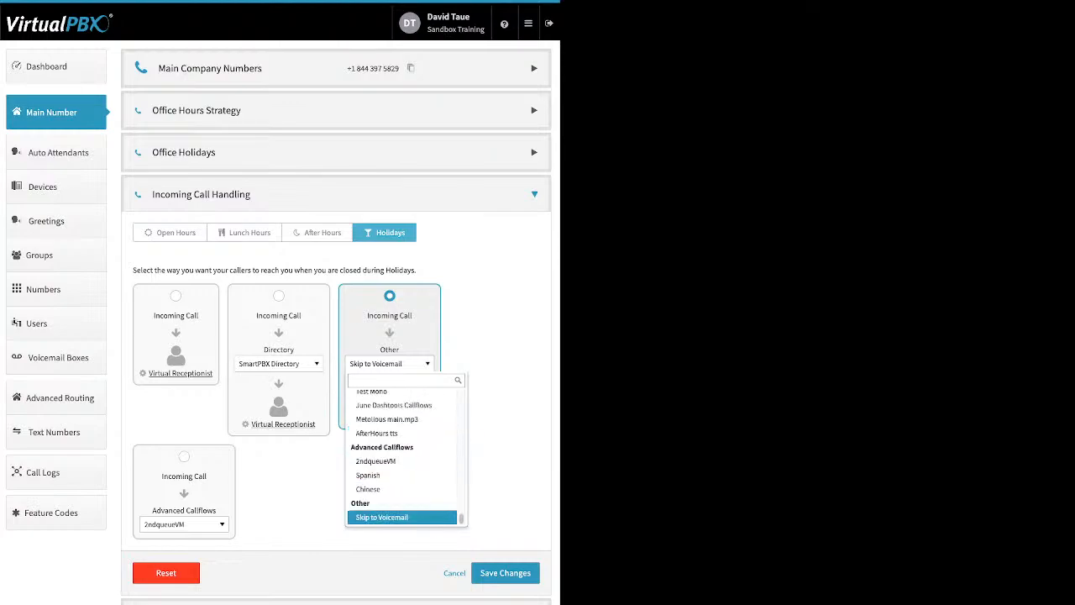
key("Return")
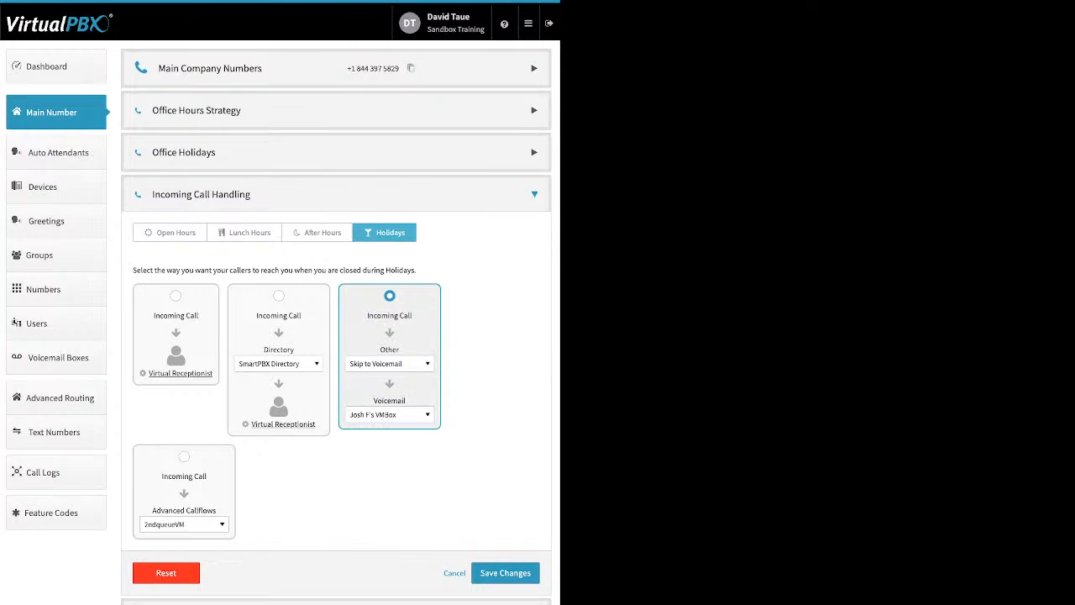
left_click(390, 415)
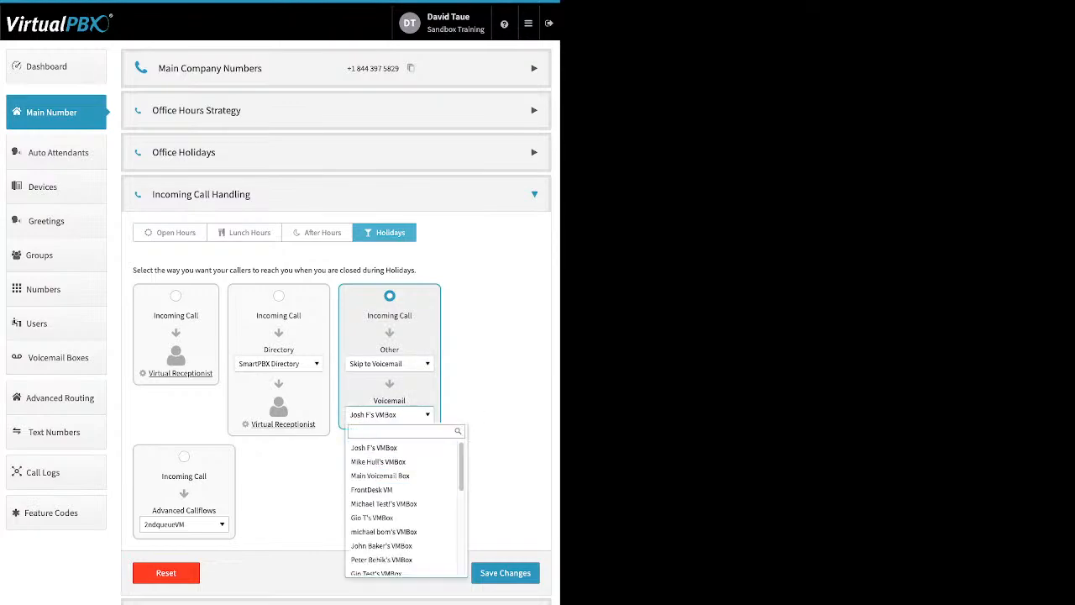
key("Escape")
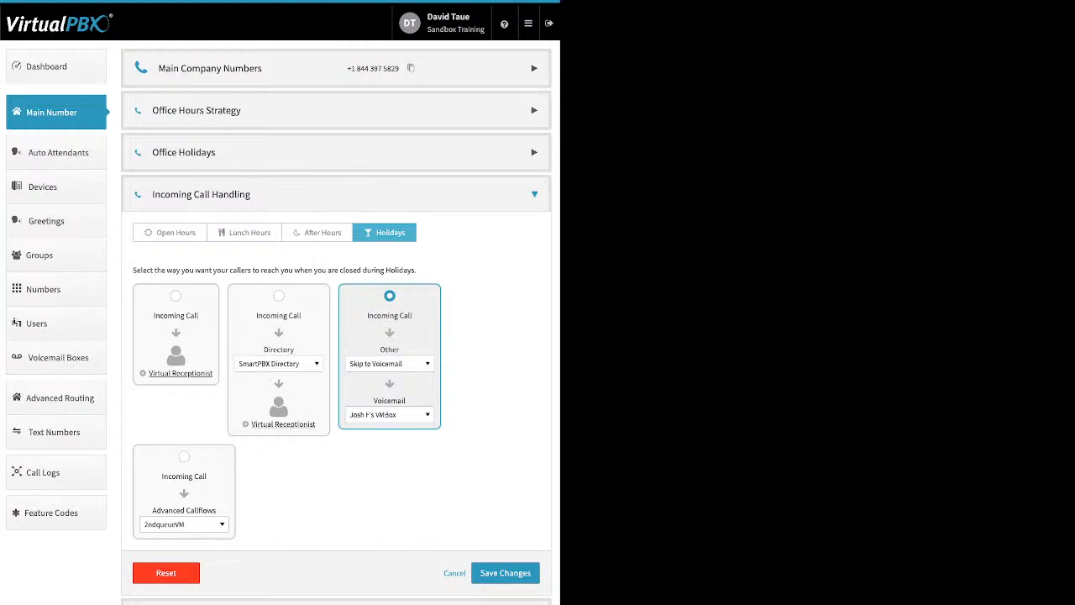
- Select the Advanced Callflows routing for Holidays, then cancel the incoming call handling changes
left_click(184, 457)
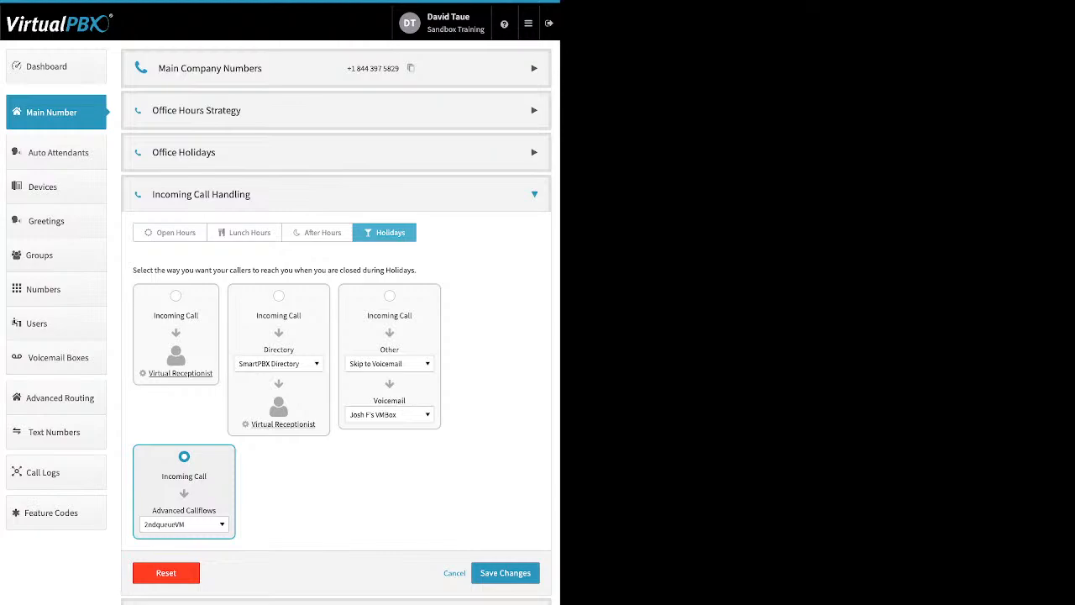
left_click(184, 524)
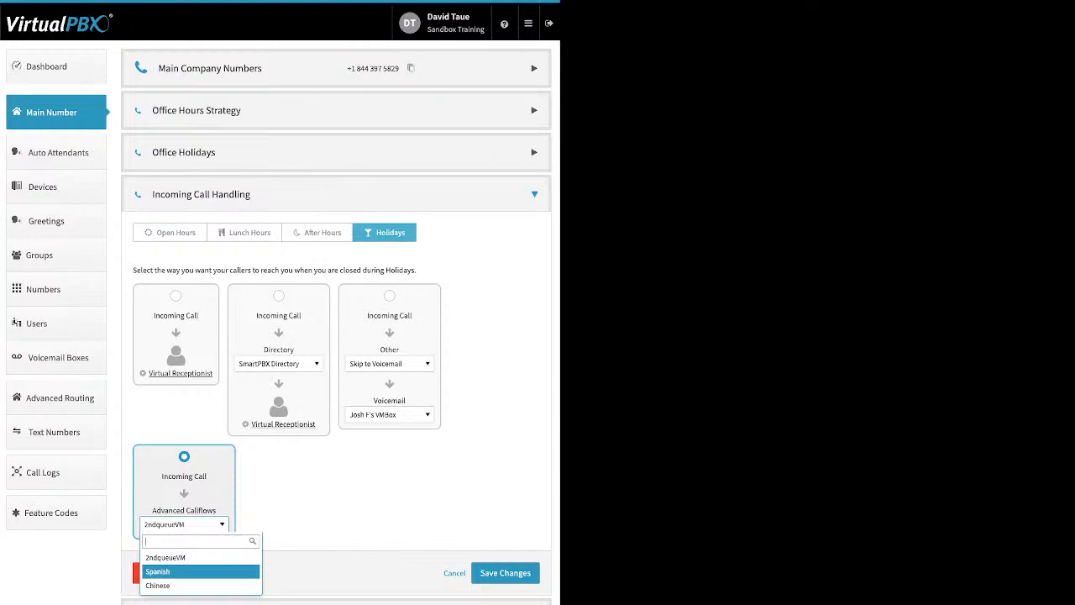
left_click(328, 504)
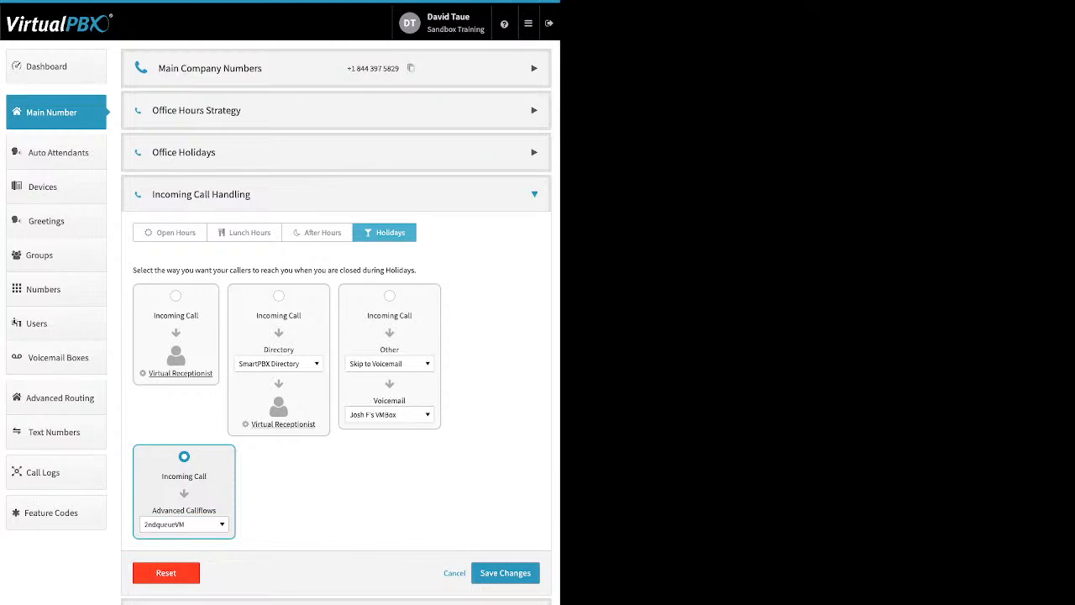
left_click(454, 573)
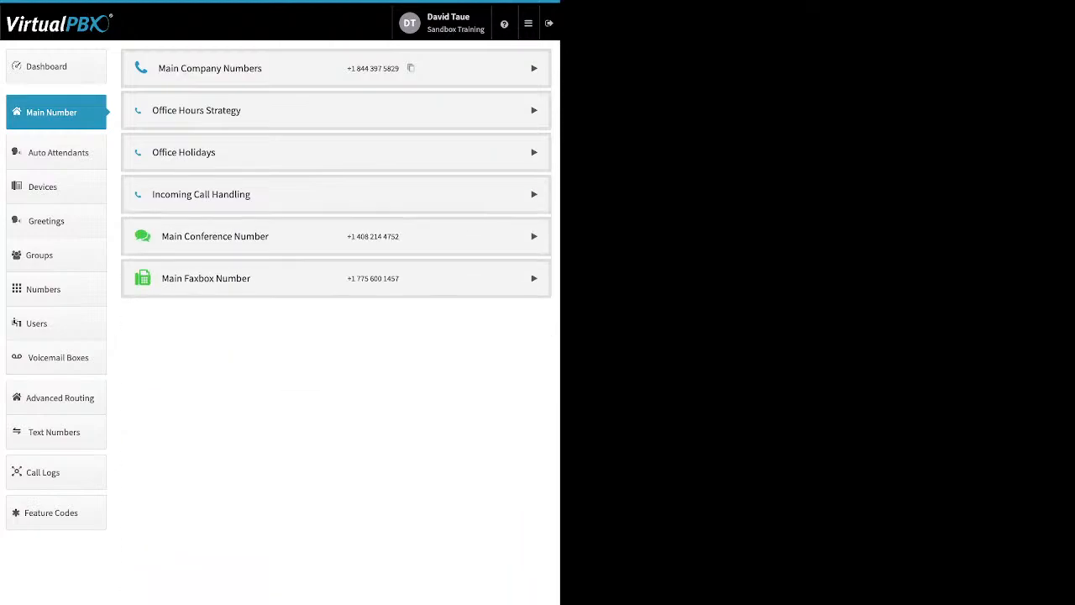
- Expand the Main Conference Number and try enabling its Custom Conference Greeting, then dismiss the dialog
left_click(534, 236)
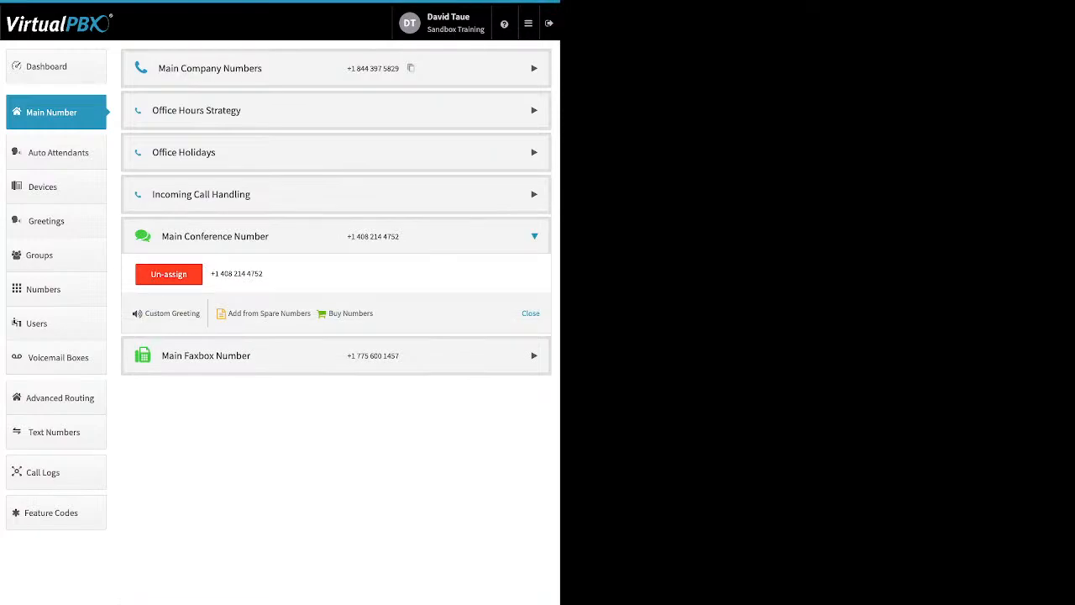
left_click_drag(201, 313, 144, 313)
left_click(171, 314)
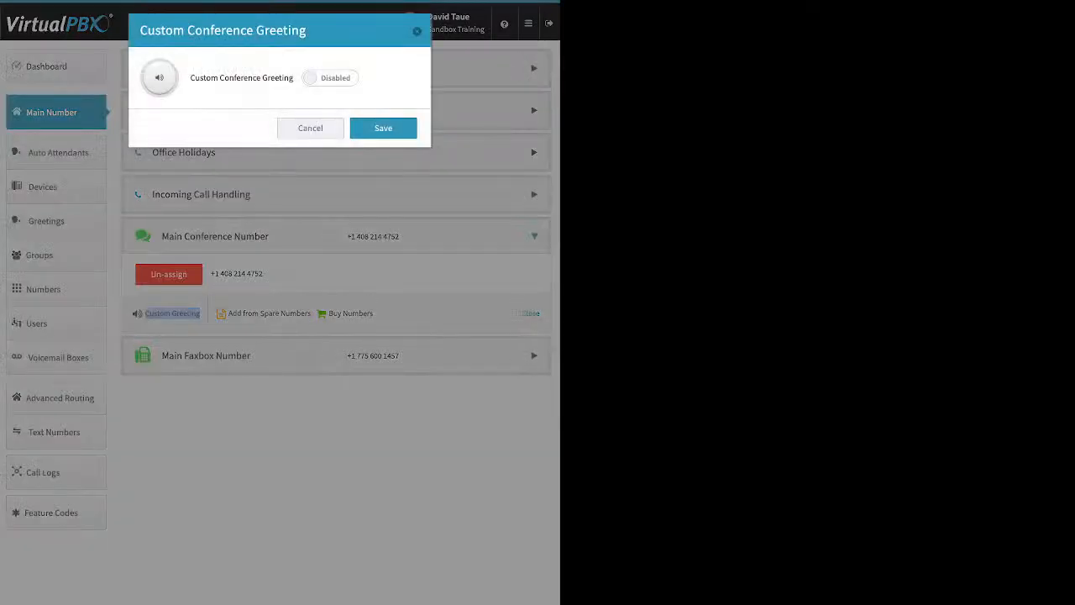
left_click(331, 78)
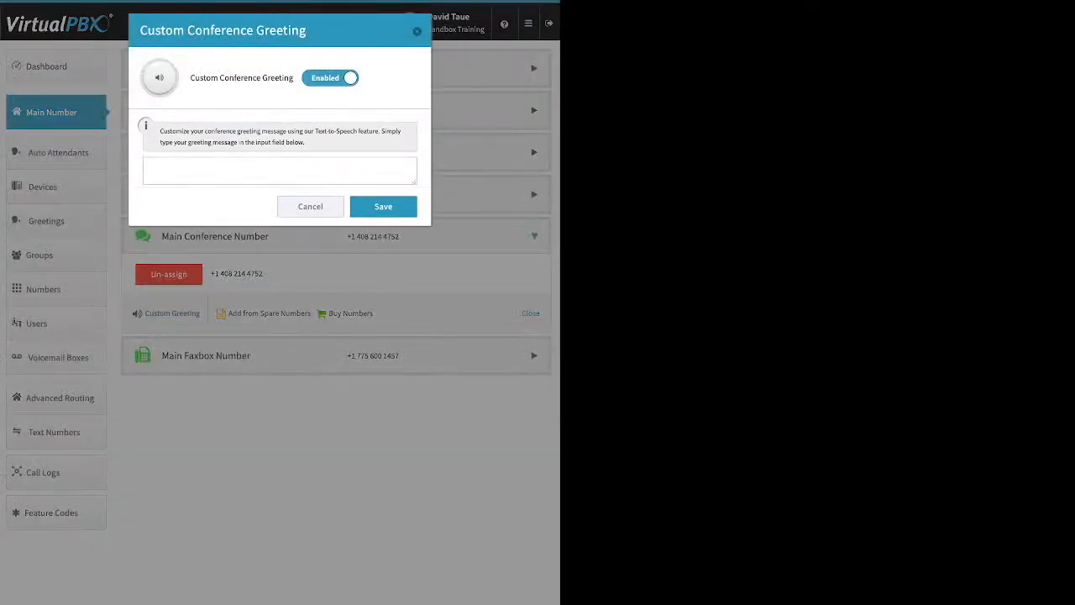
left_click(280, 172)
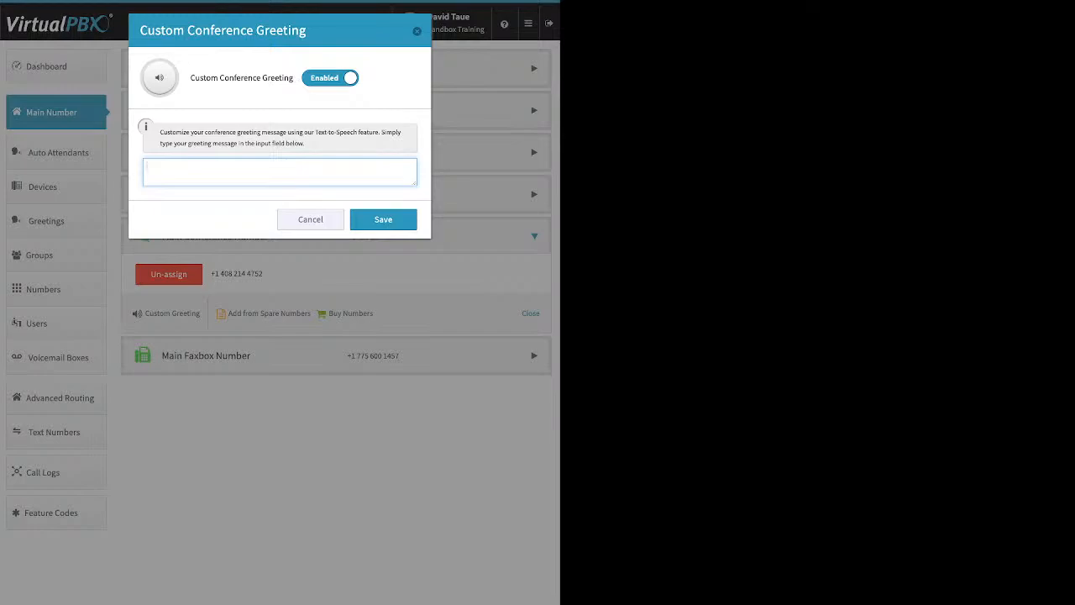
key("Escape")
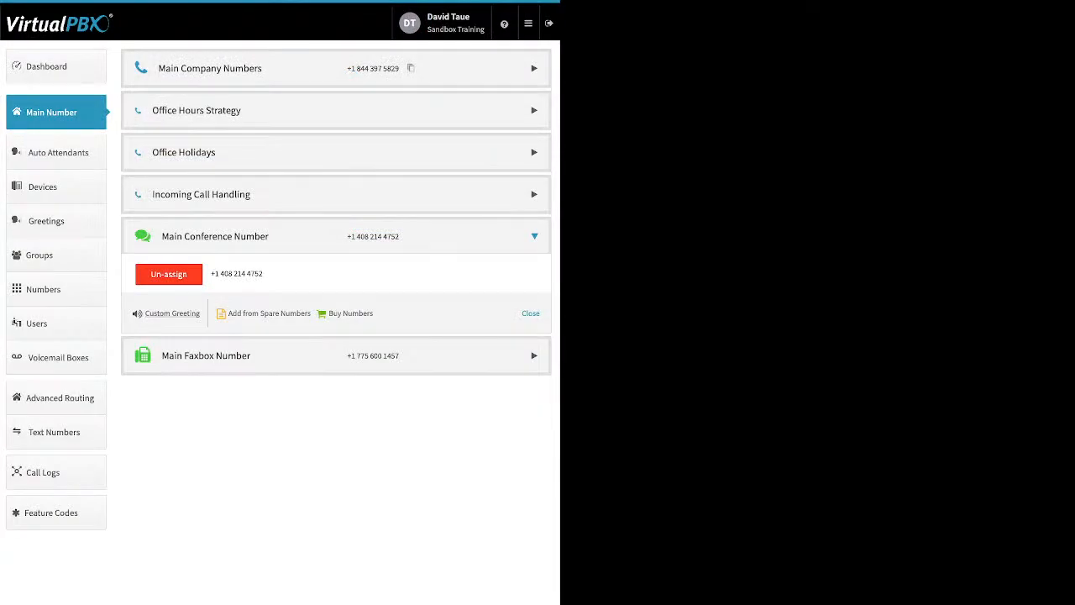
- Expand the Main Faxbox Number and open its faxbox settings to review them, then close them
left_click(534, 355)
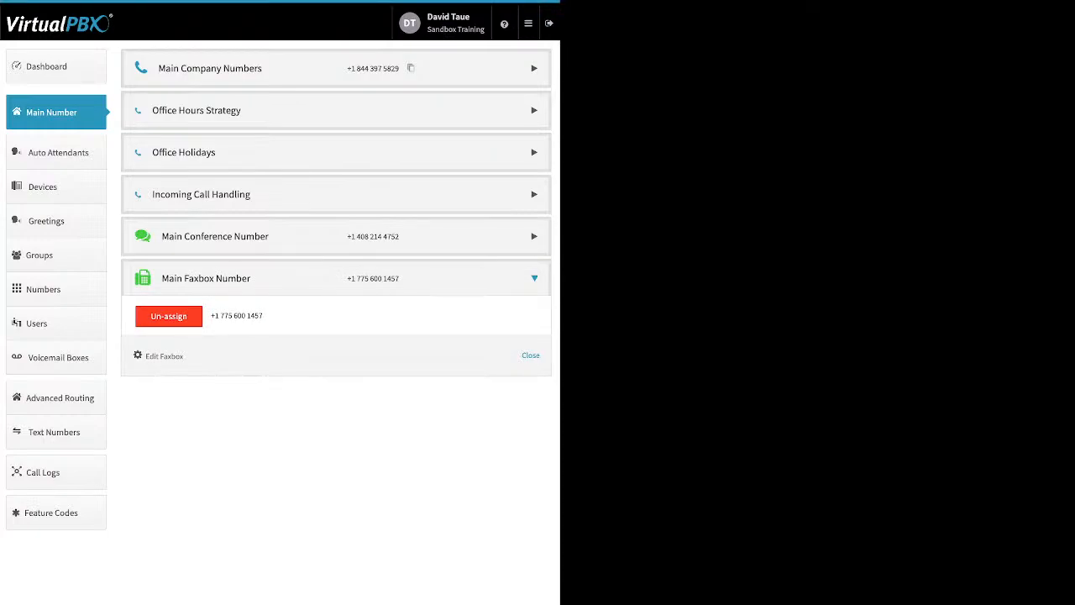
left_click_drag(184, 356, 146, 356)
left_click(164, 356)
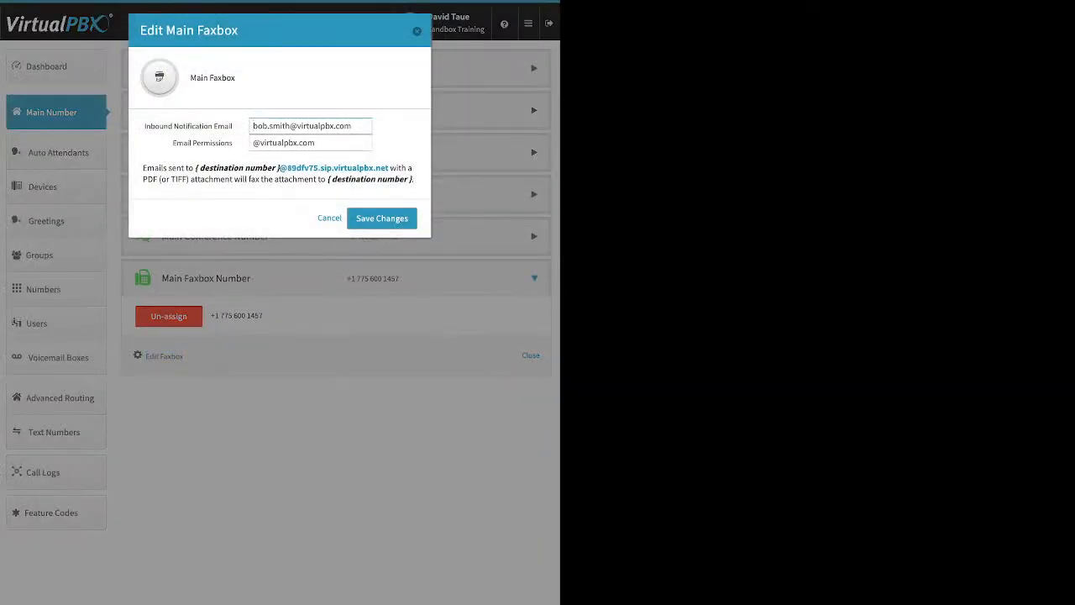
left_click_drag(233, 126, 145, 126)
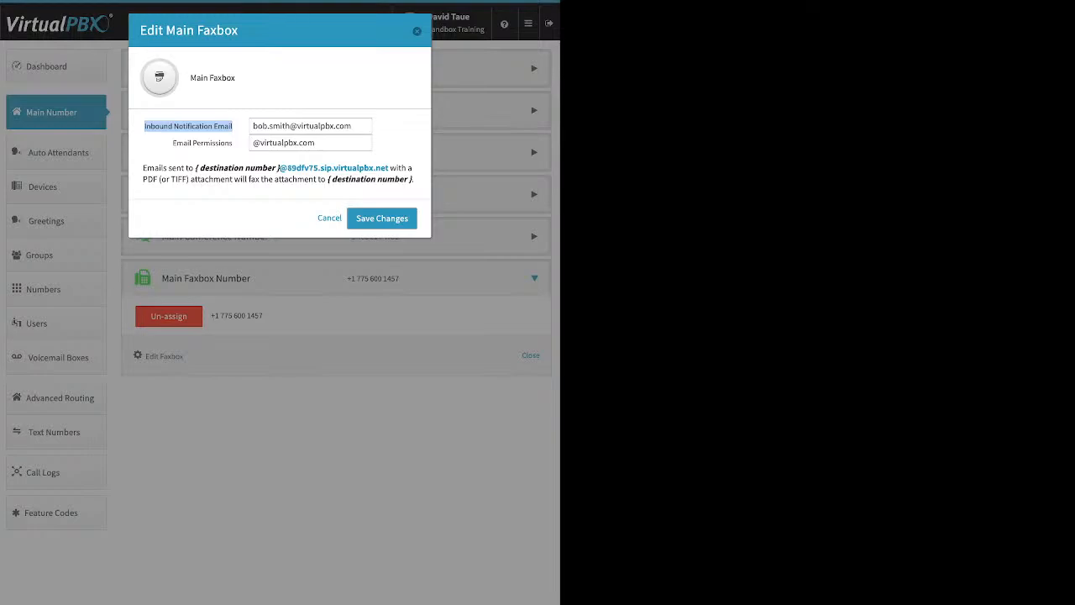
key("Escape")
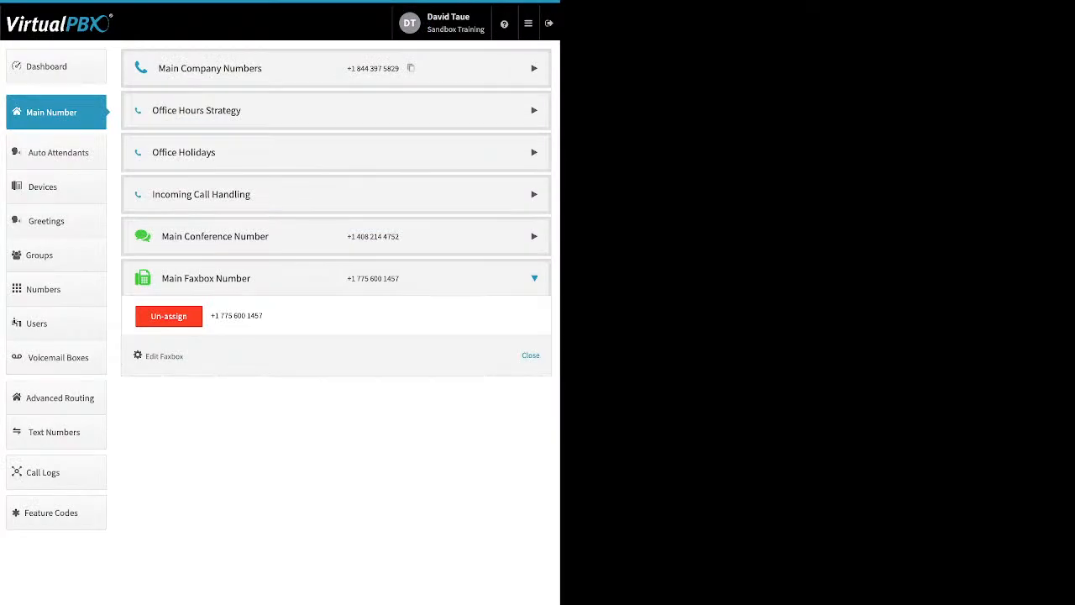
- Open Auto Attendants and start adding a new attendant, then close the creation dialog
left_click(58, 153)
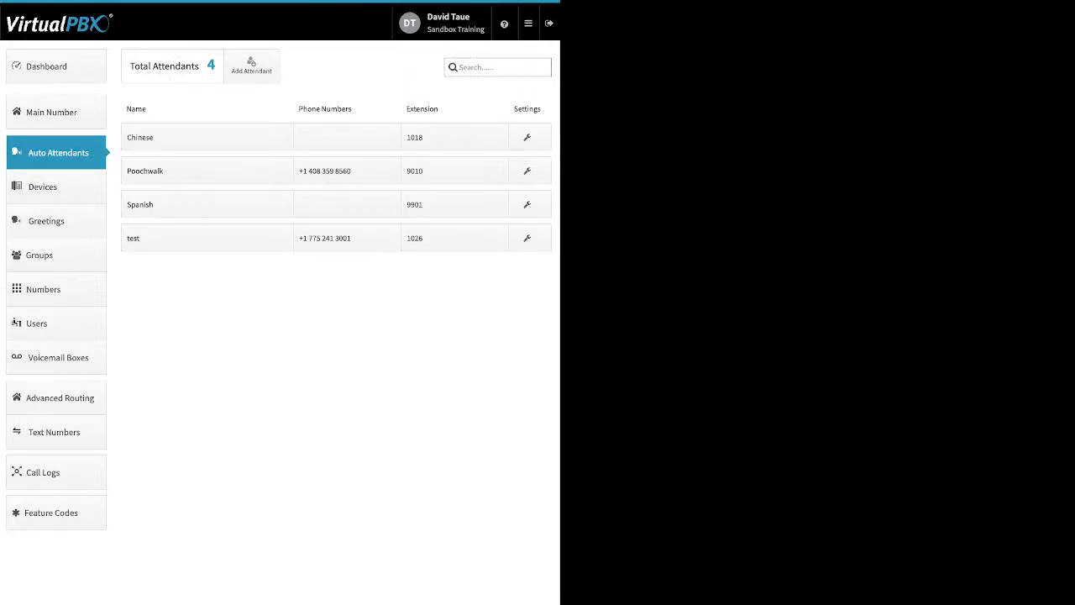
left_click(251, 65)
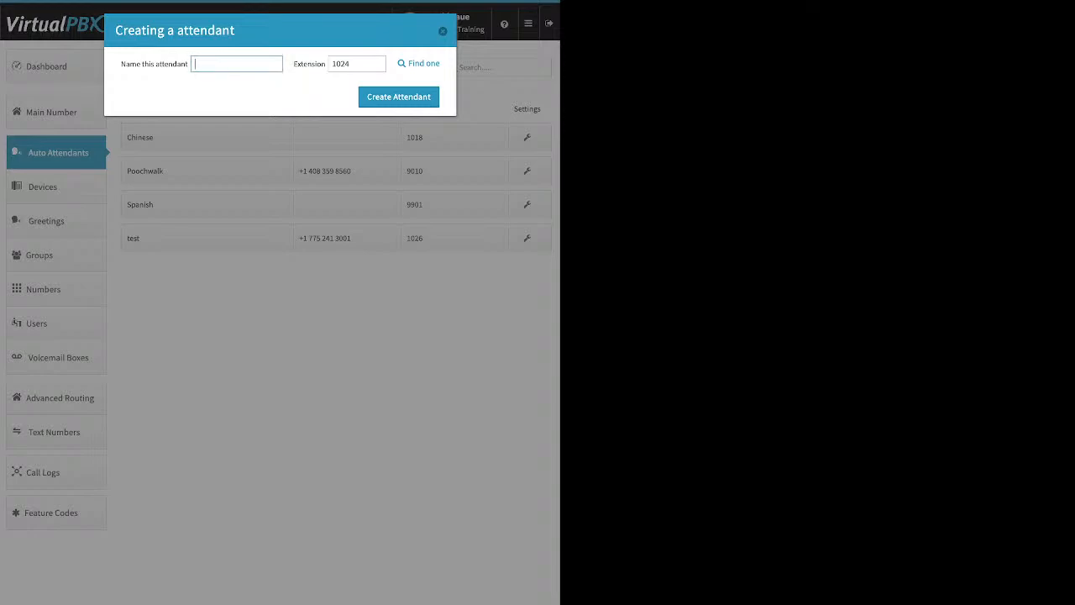
left_click(443, 31)
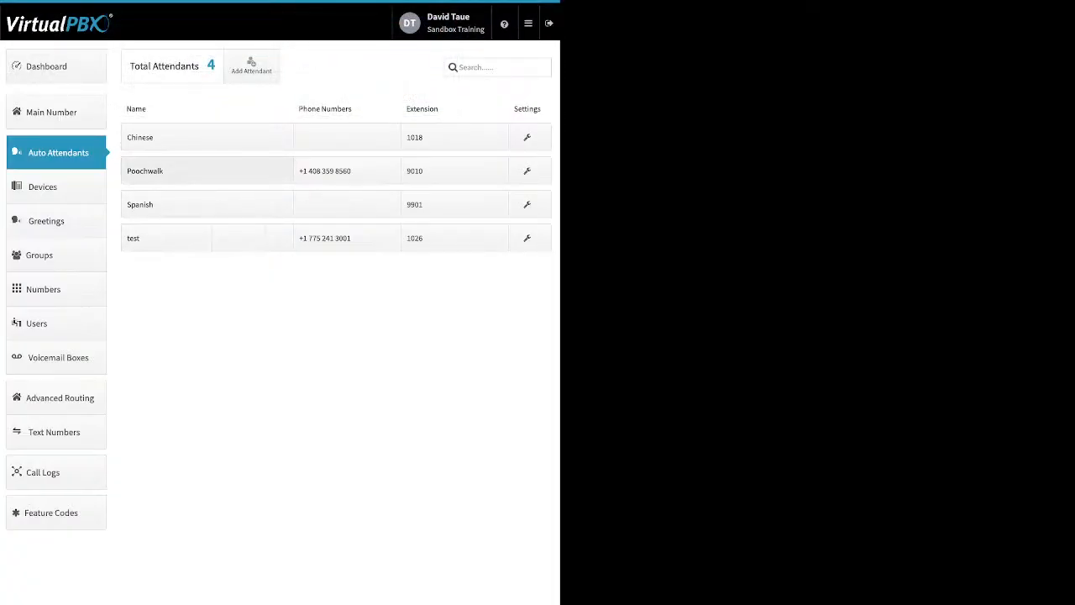
- Make the Poochwalk attendant available in the main menu, then expand the Spanish attendant's settings
left_click(207, 170)
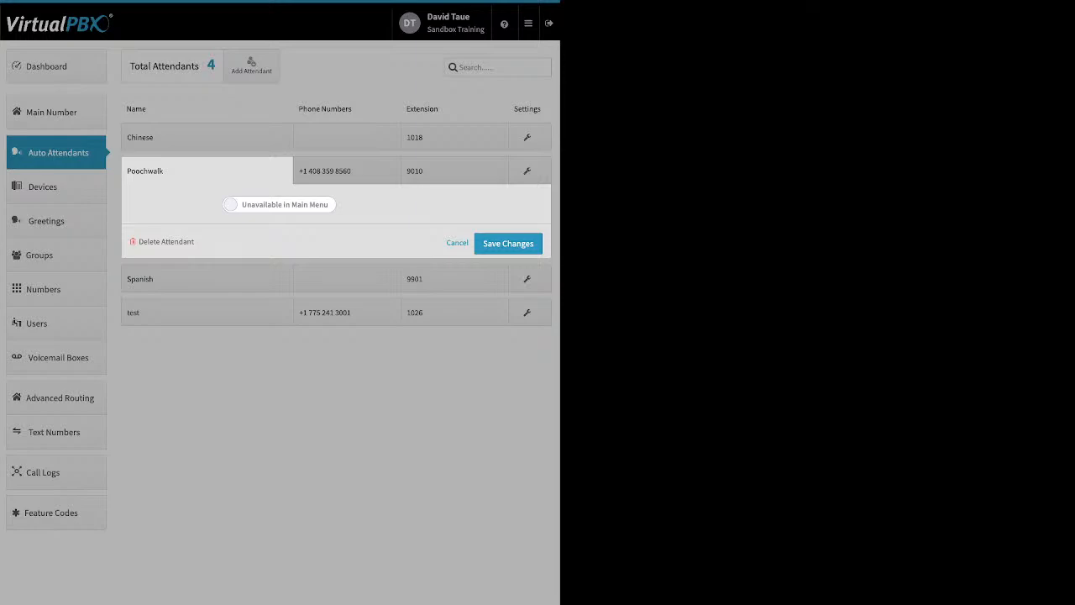
left_click(279, 204)
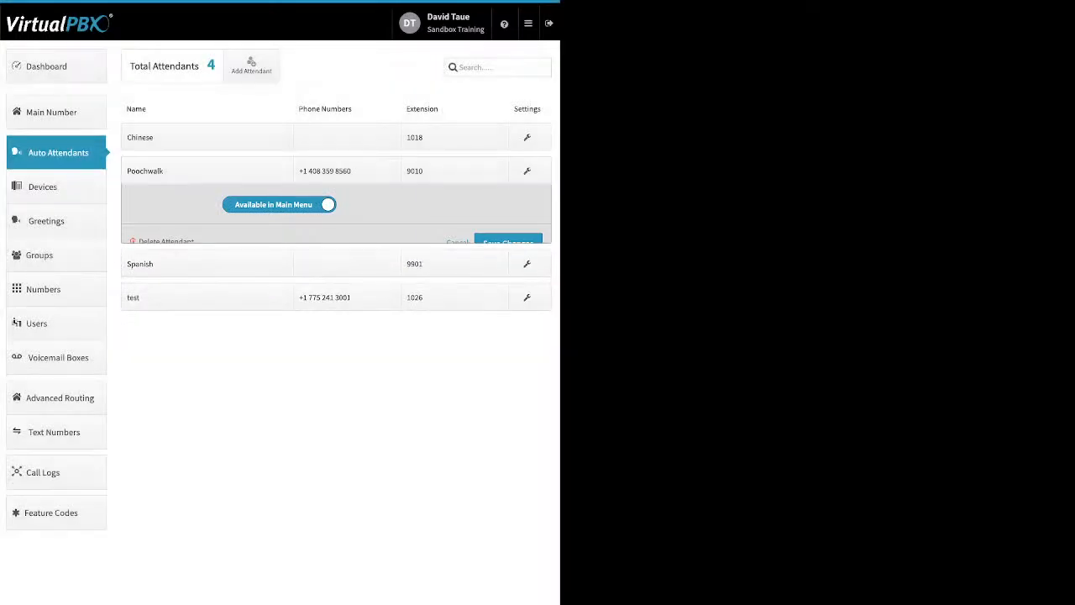
left_click(207, 204)
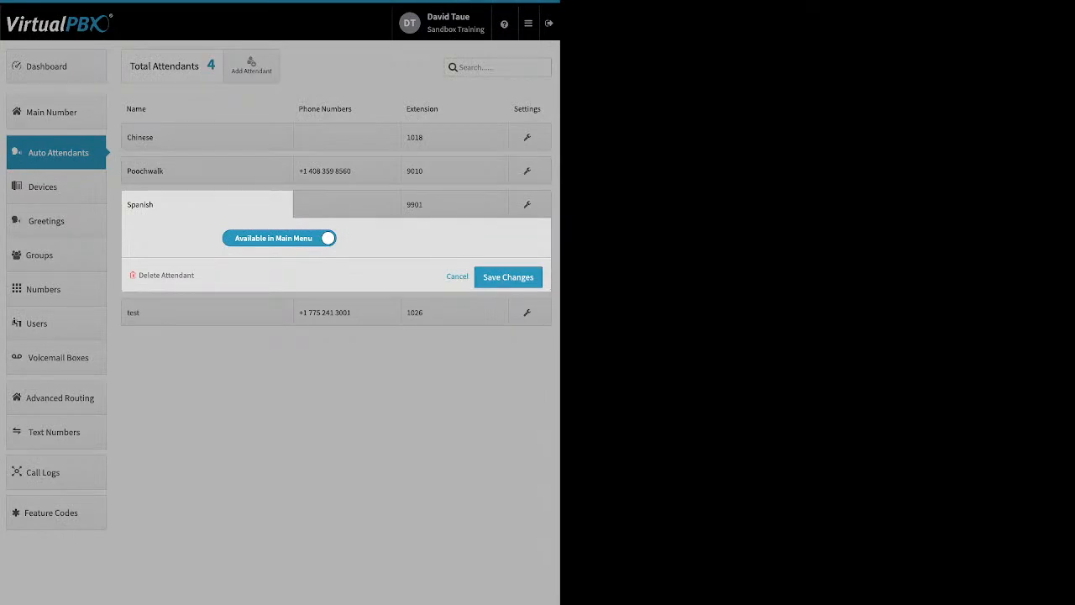
- Collapse the Spanish attendant's settings, open its phone numbers panel, then close it
left_click(347, 205)
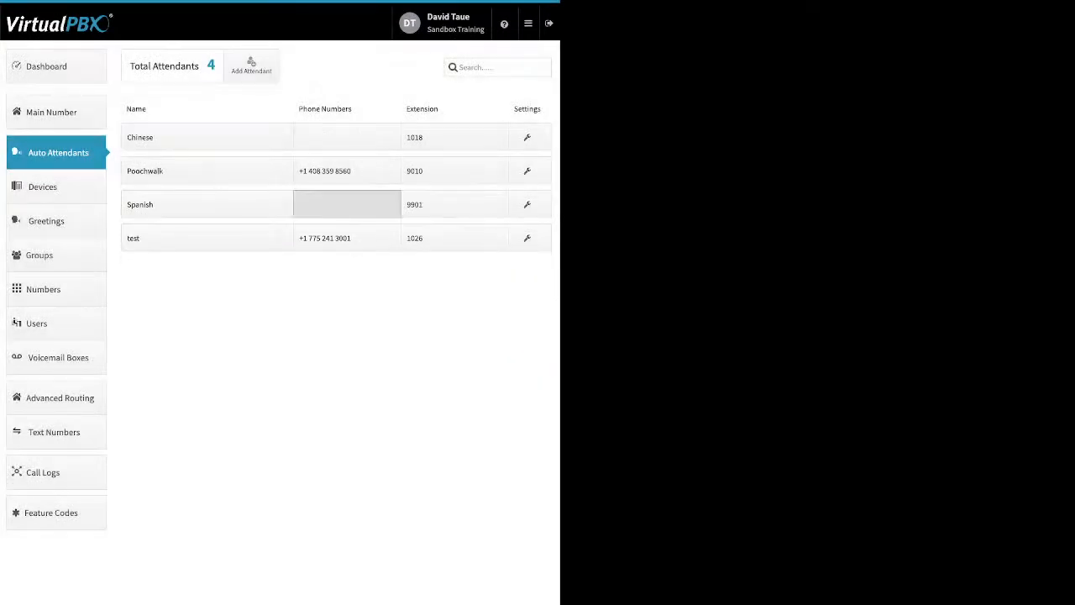
left_click(347, 204)
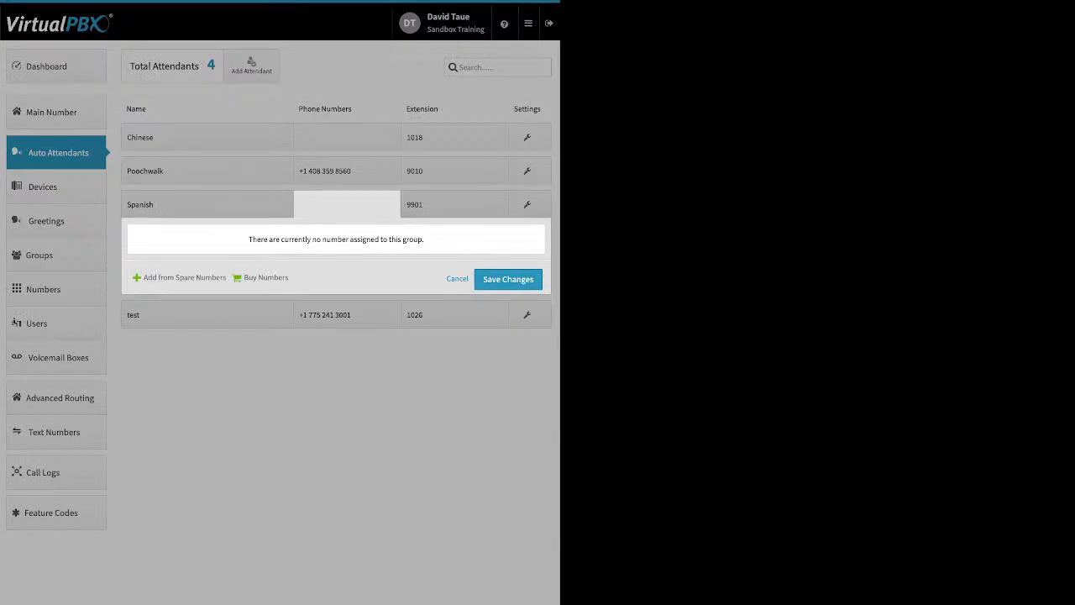
left_click(437, 204)
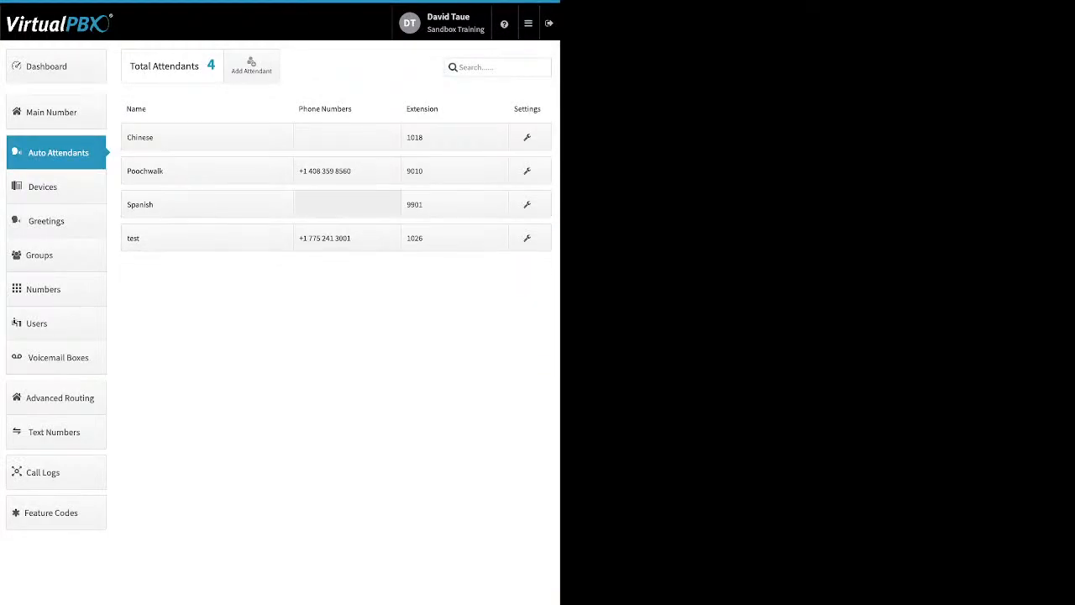
- Open the Poochwalk attendant's extensions and start adding an extension, then cancel
left_click(453, 170)
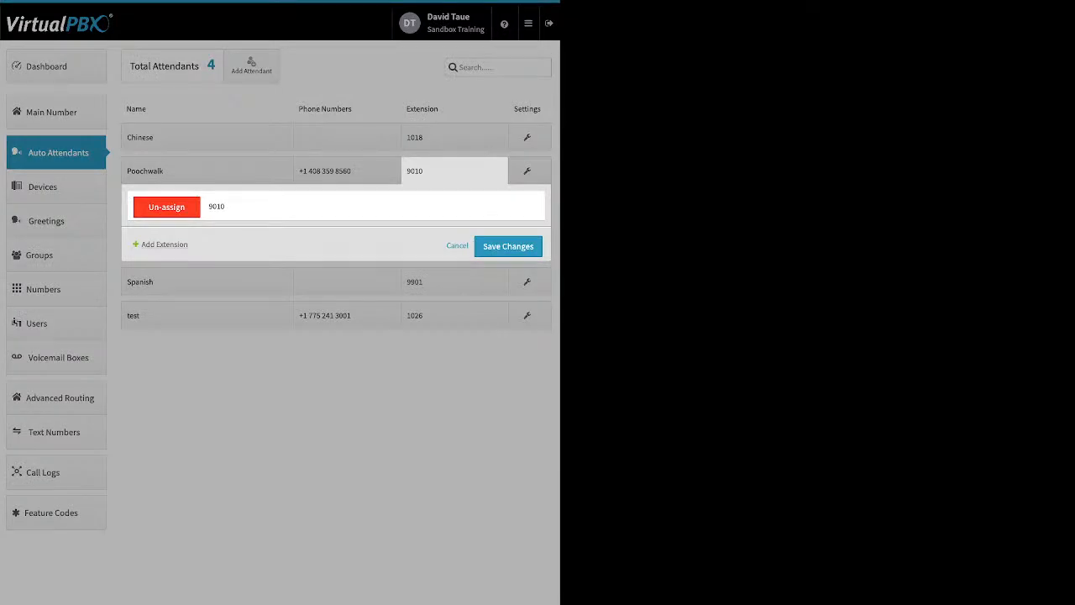
left_click(164, 245)
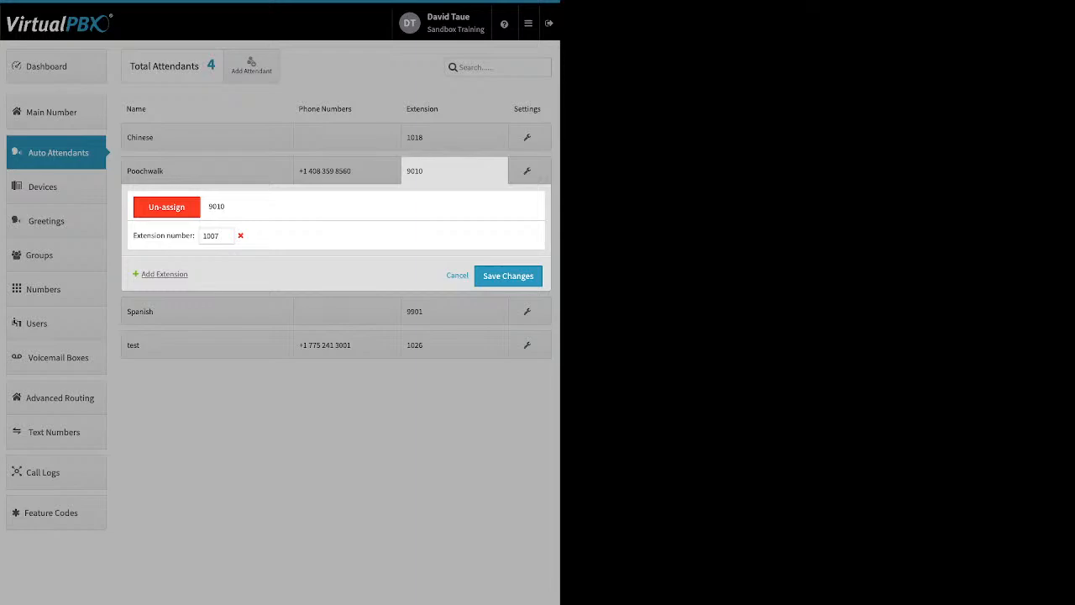
left_click(458, 276)
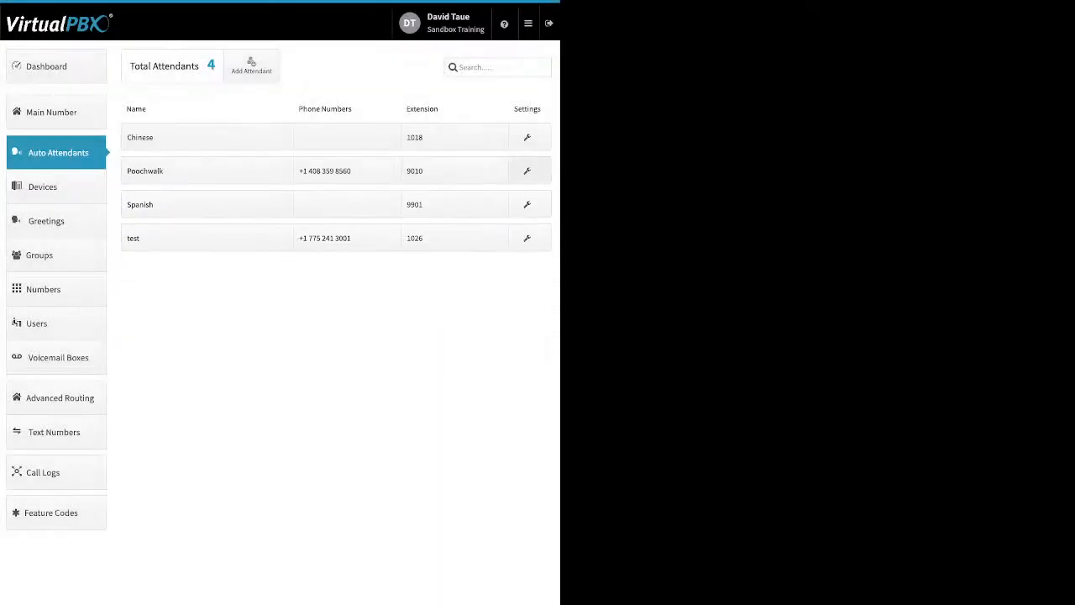
- Open Poochwalk's call flow, view the Open Hours Virtual Receptionist menu, then save the call strategy
left_click(528, 171)
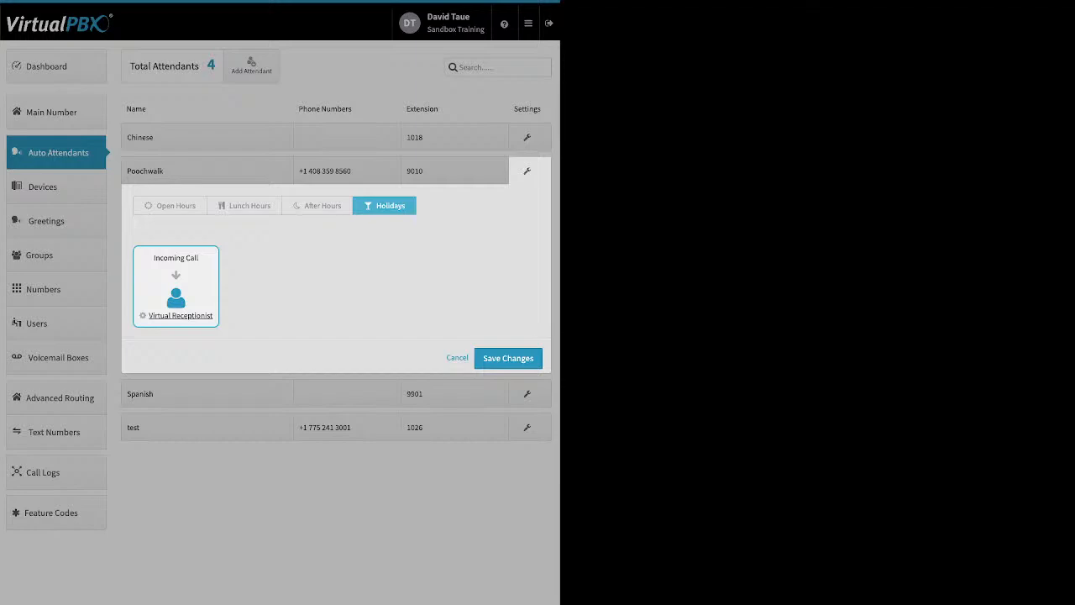
left_click(169, 206)
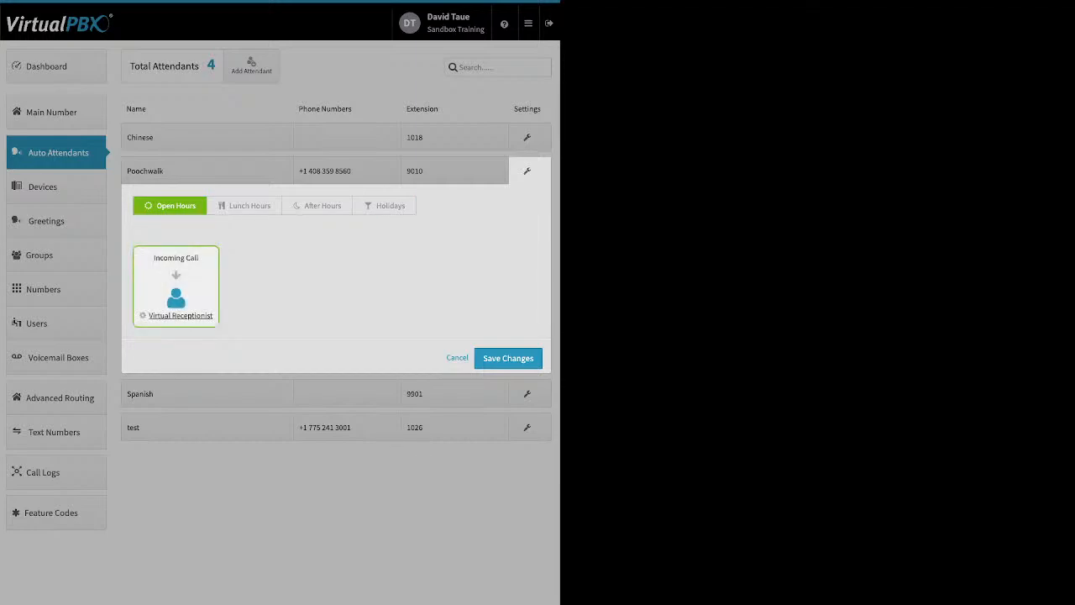
left_click(180, 316)
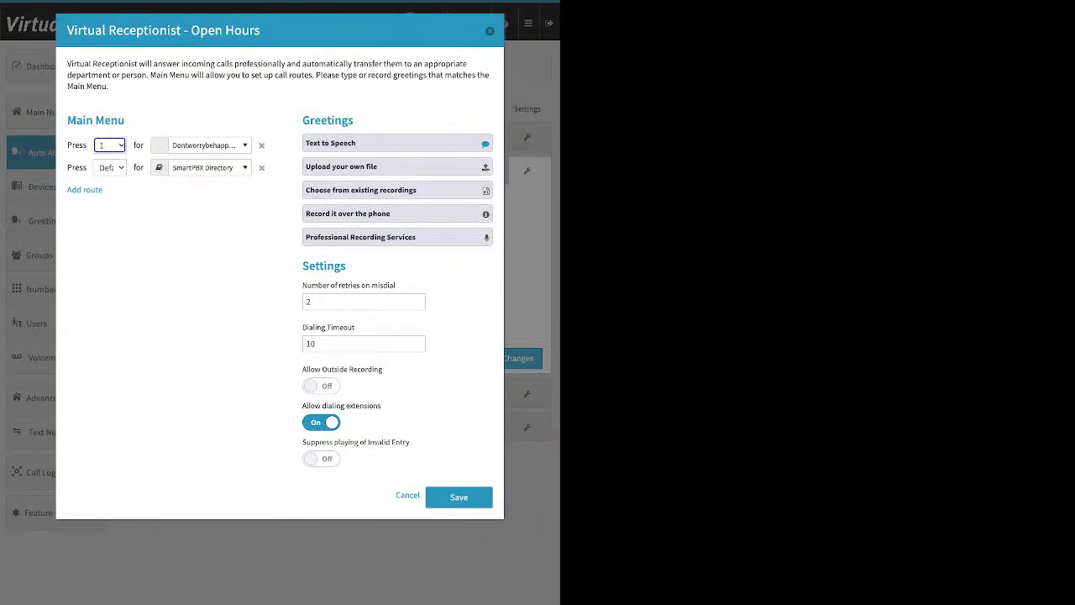
key("Escape")
left_click(508, 359)
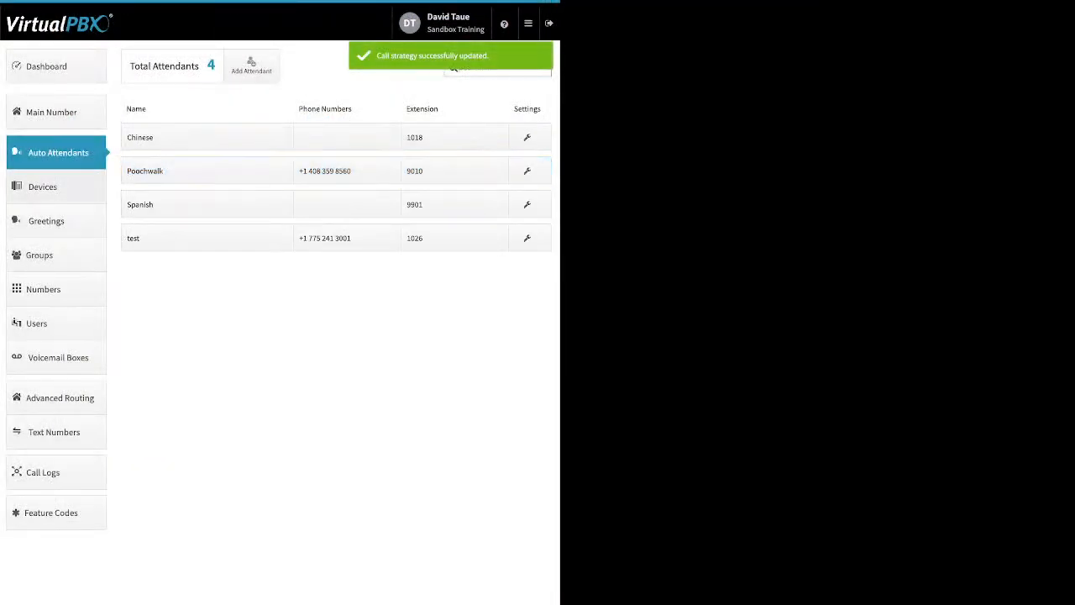
- Open Devices and switch the Test 1 device on, then off again
left_click(56, 186)
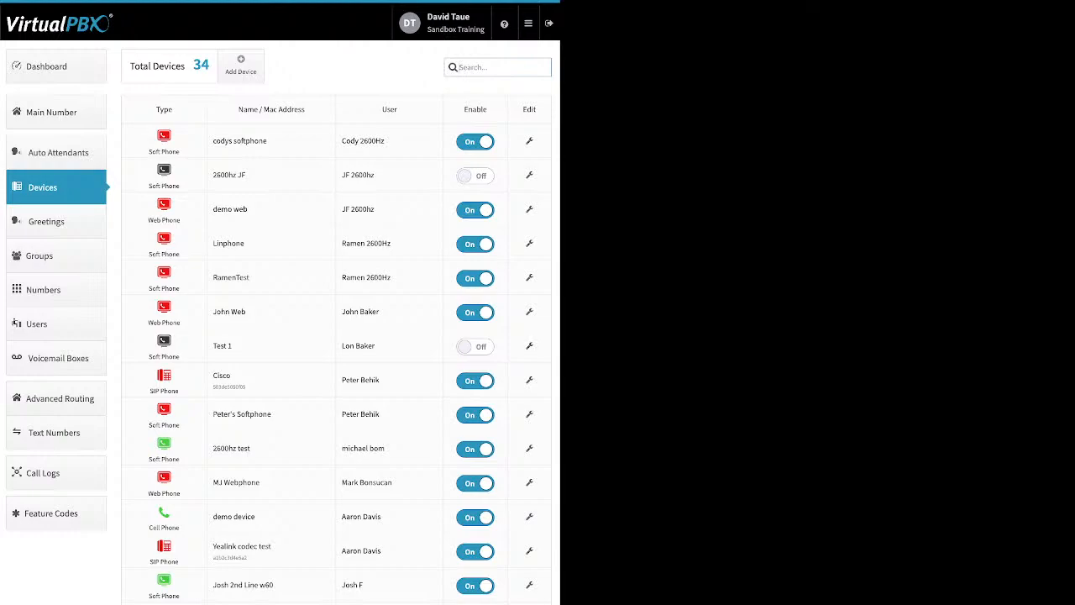
left_click(476, 346)
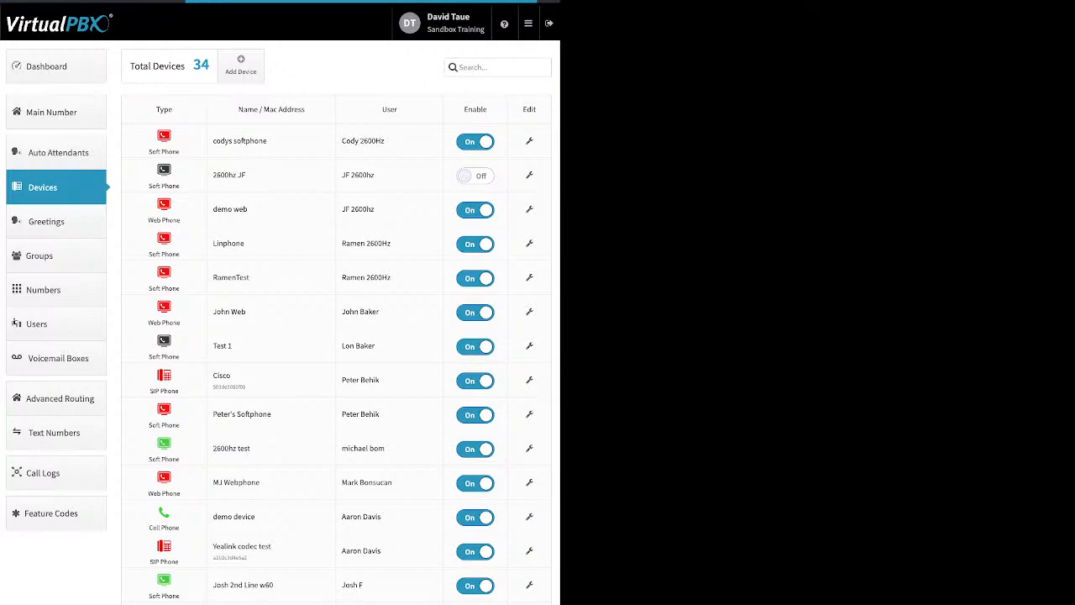
left_click_drag(233, 346, 150, 353)
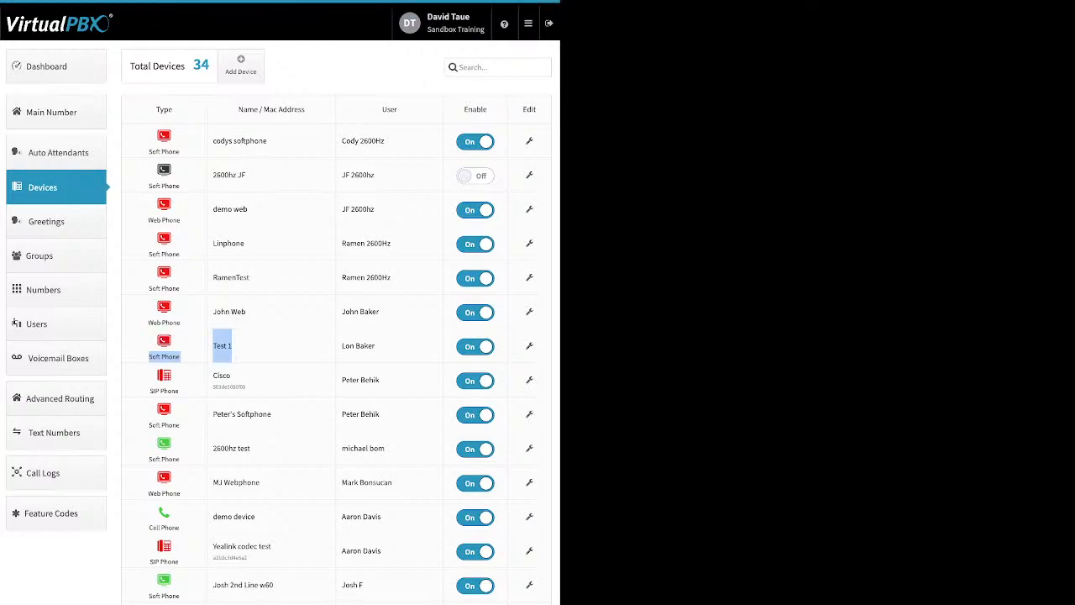
left_click(475, 346)
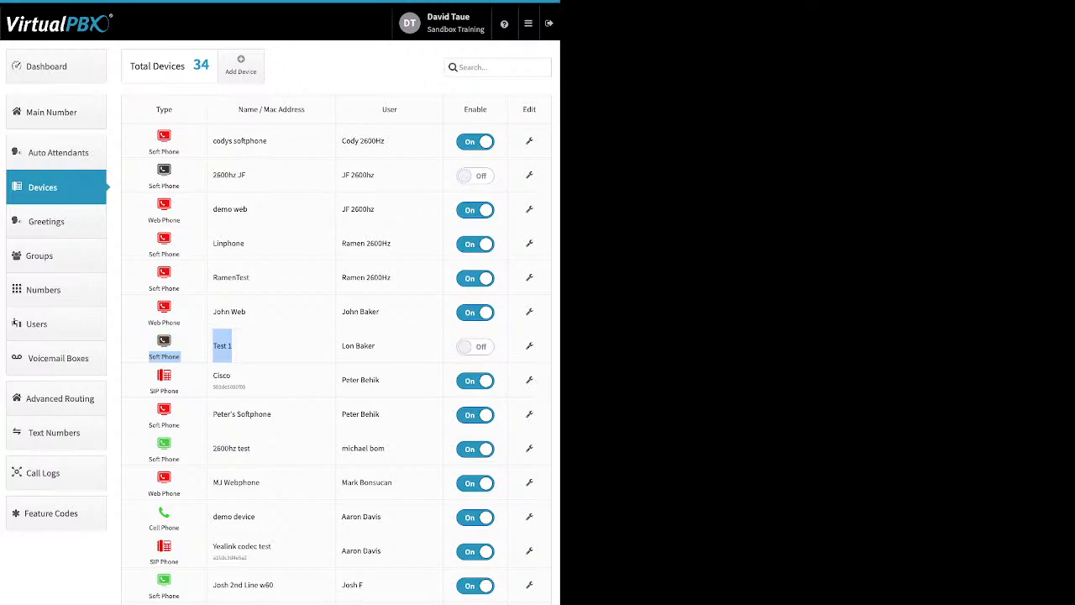
- Start adding a SIP phone, browse the Htek, Yealink and Cisco models, and pick the Cisco 525g2
left_click(241, 66)
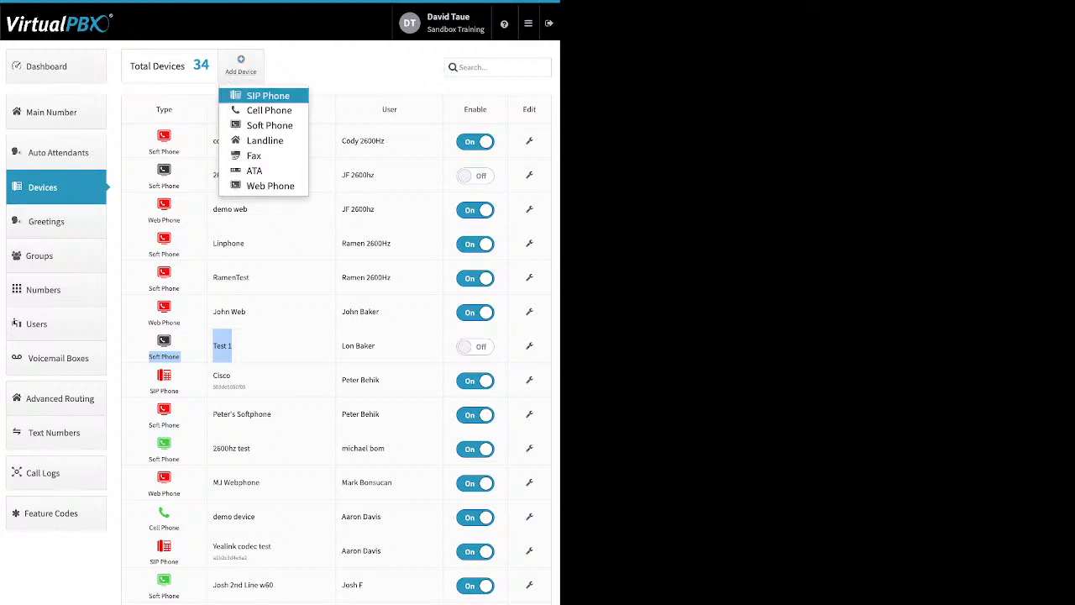
left_click(268, 96)
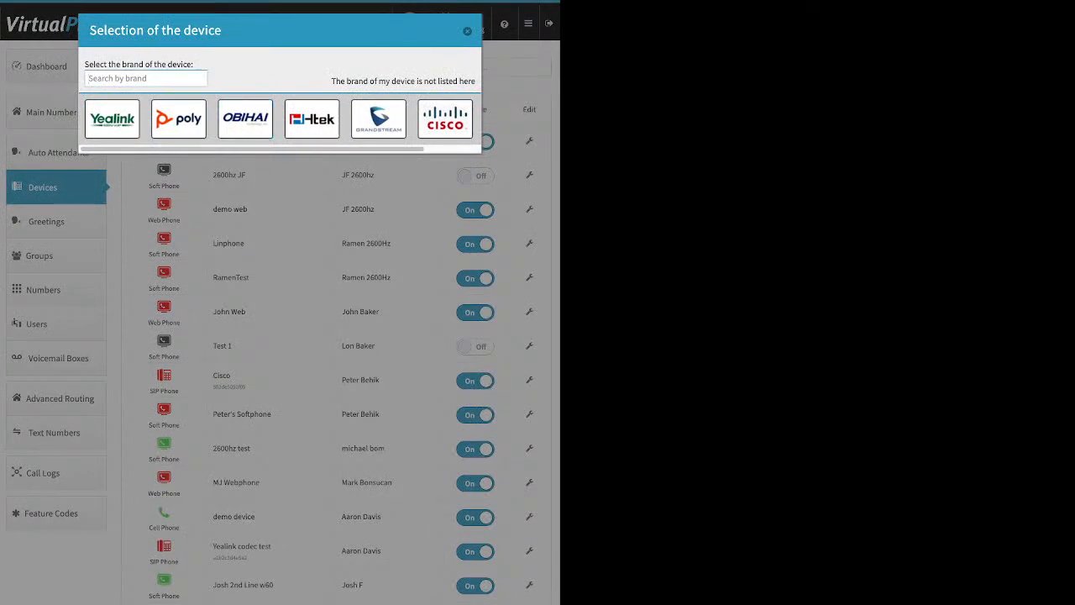
left_click(312, 118)
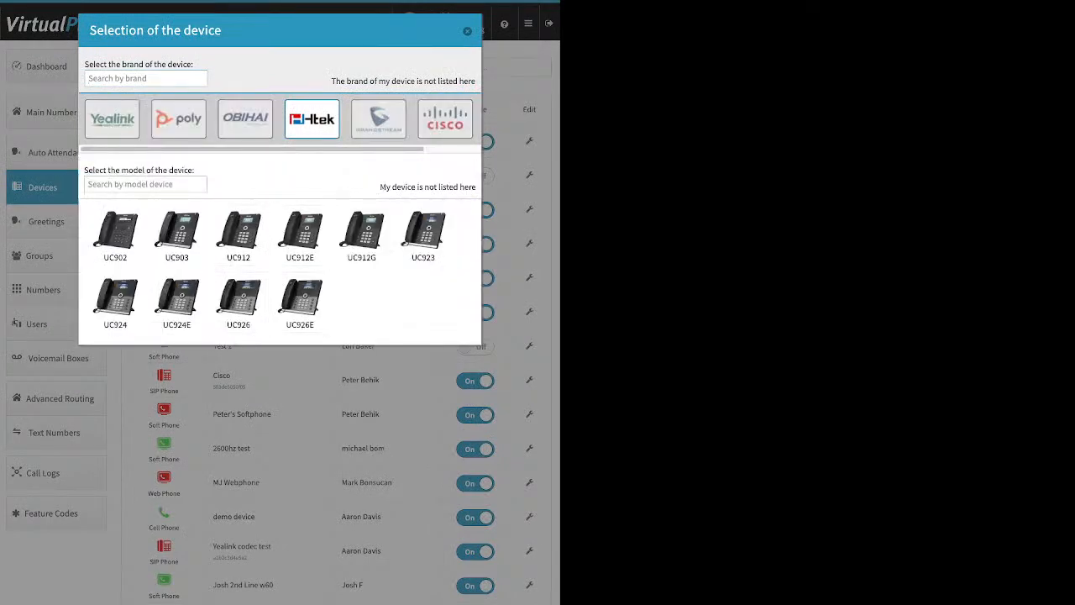
left_click(112, 118)
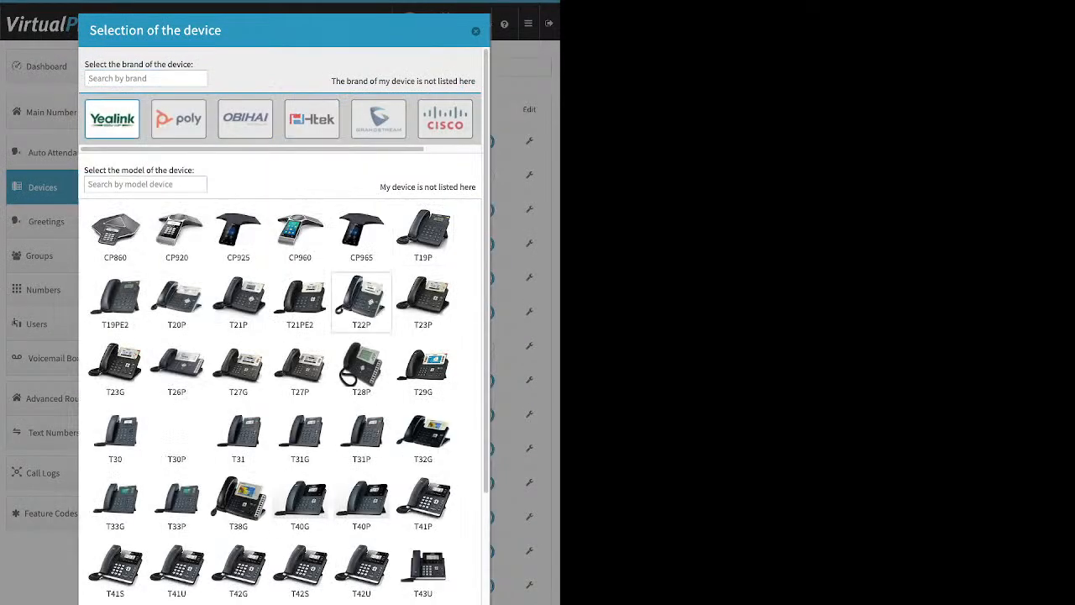
scroll(355, 365, "down", 3)
scroll(362, 353, "up", 5)
left_click(446, 118)
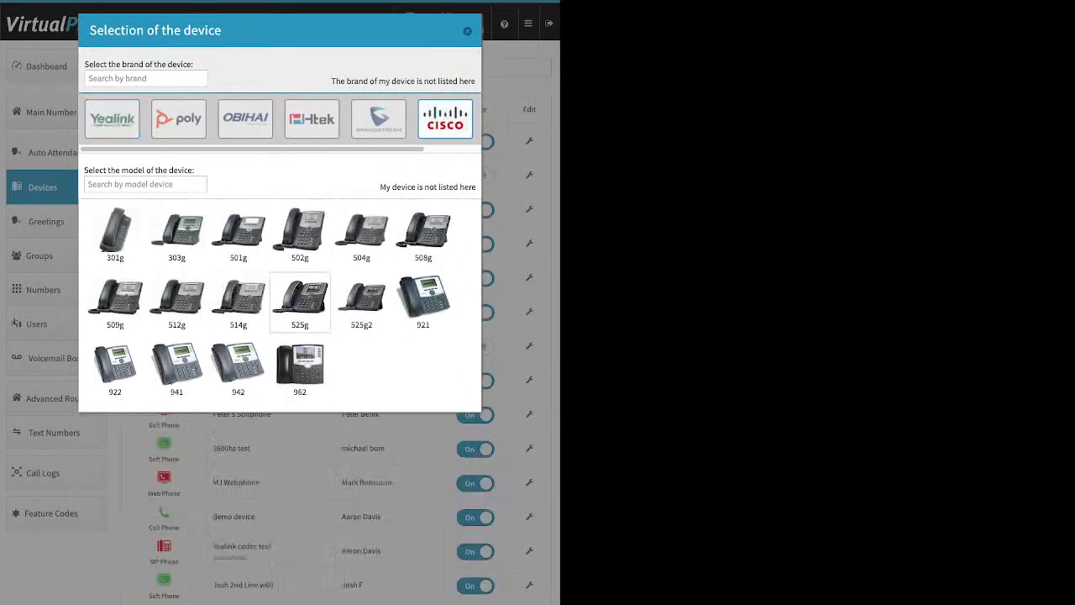
left_click(361, 301)
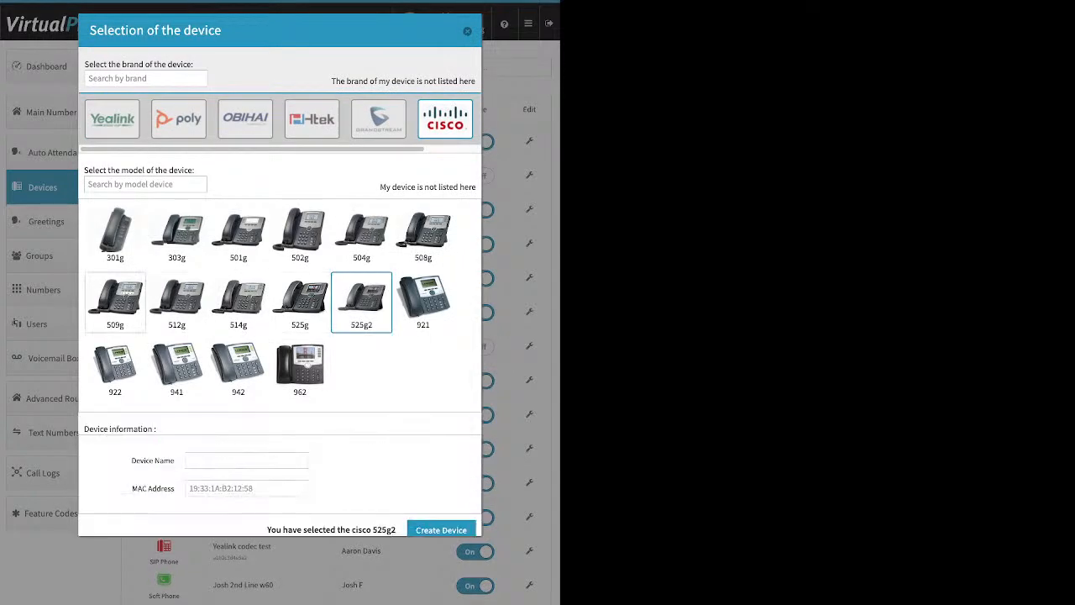
- Examine the new device's Device Name and MAC Address fields, then close the device selection dialog
left_click_drag(131, 460, 174, 460)
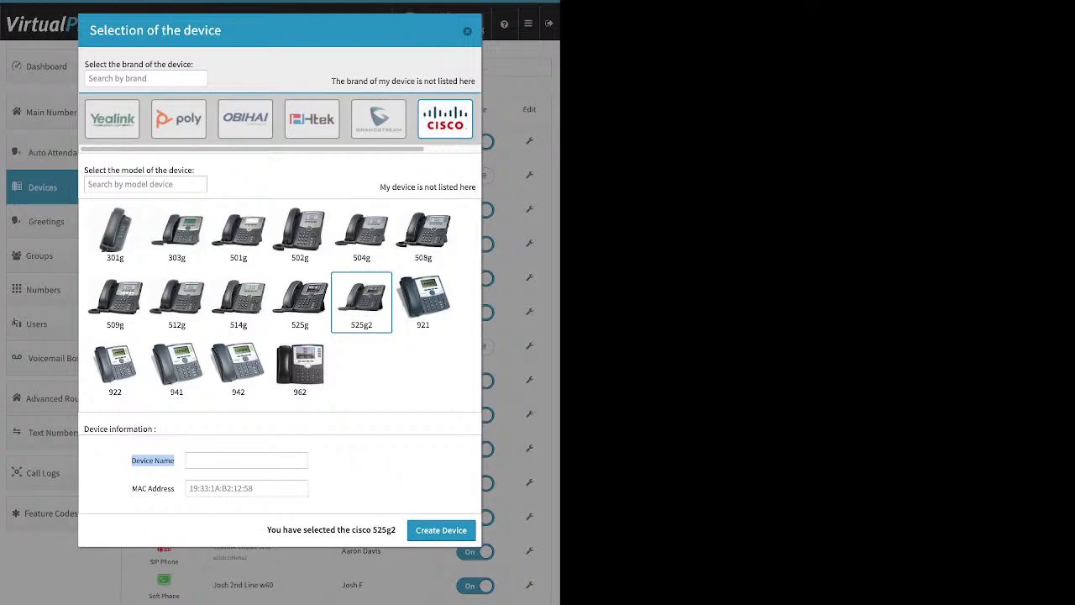
left_click(152, 461)
left_click_drag(132, 488, 175, 488)
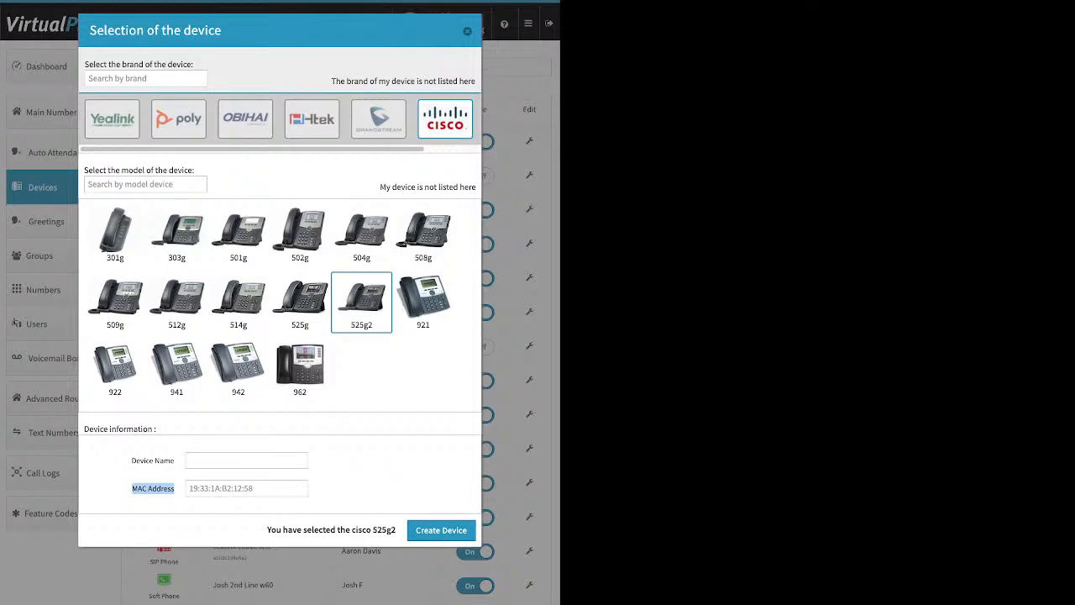
left_click(244, 489)
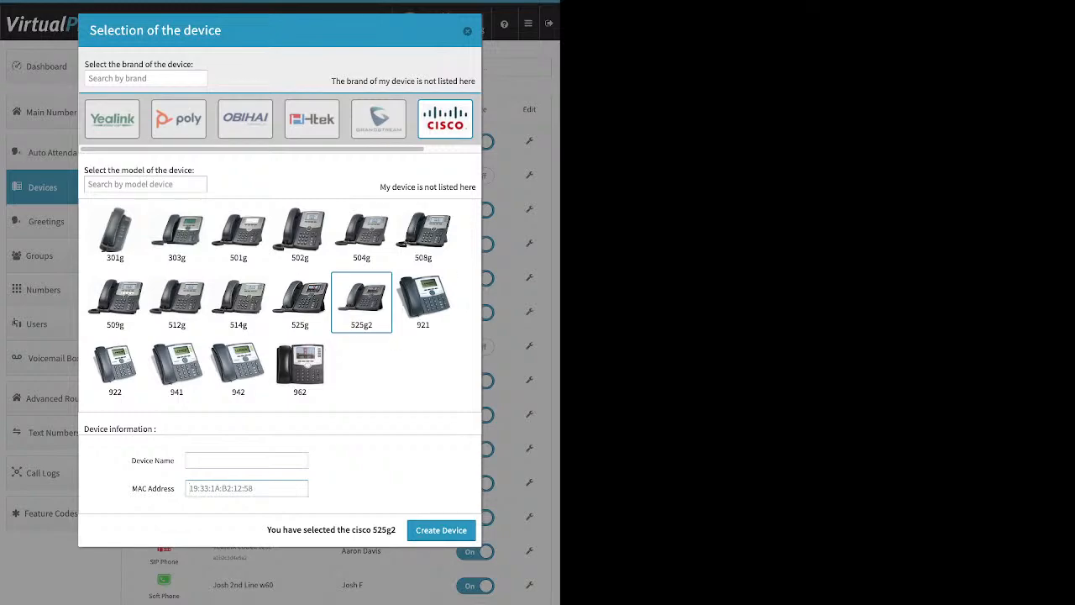
left_click(467, 31)
- Start adding a cell phone device, examine its name and number fields, then close the dialog
left_click(242, 66)
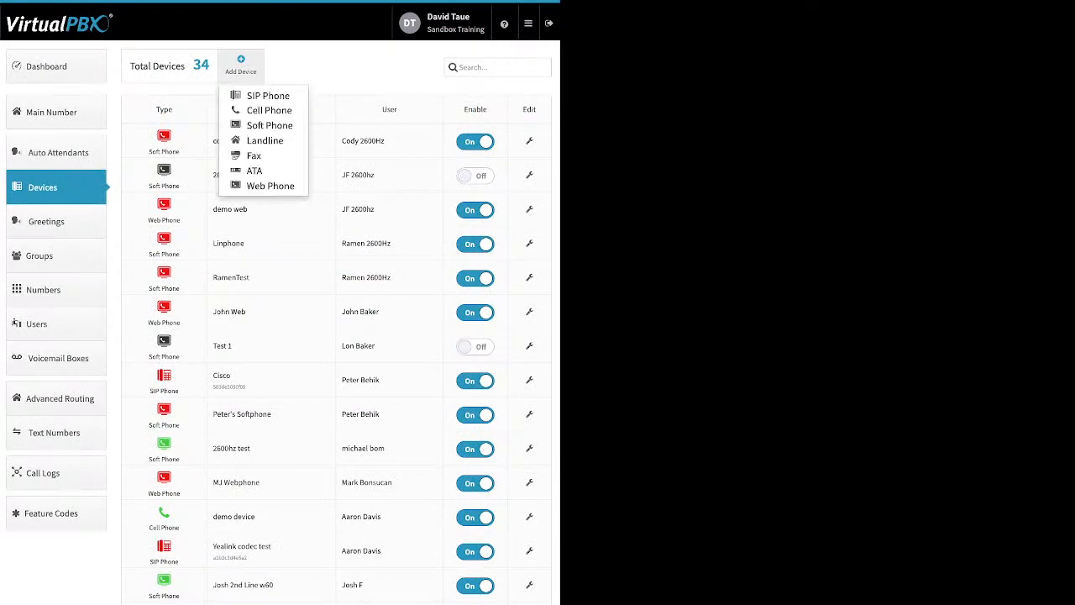
left_click(268, 110)
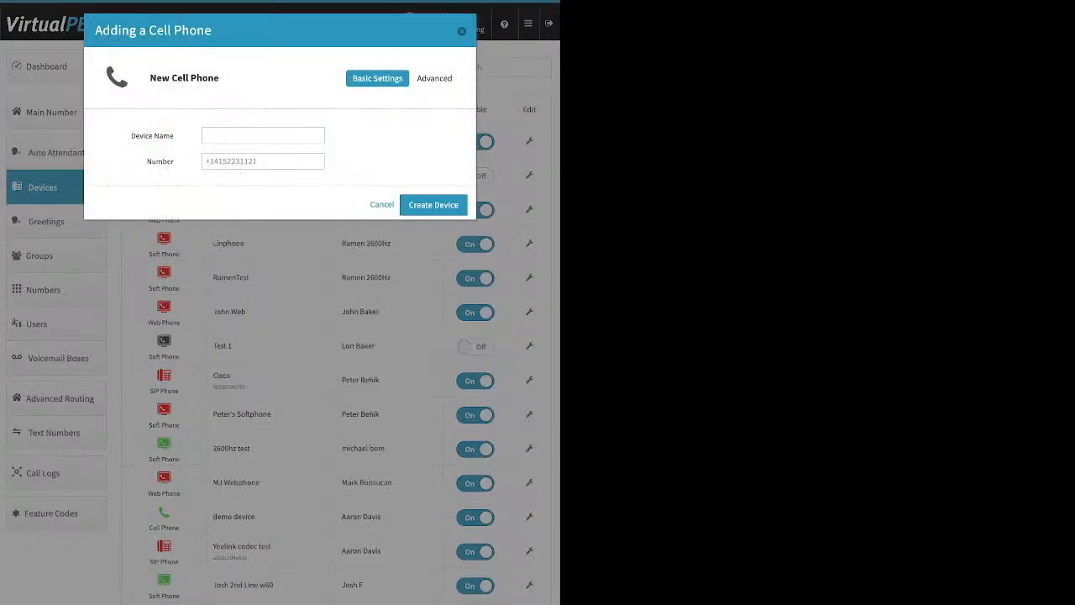
left_click_drag(131, 137, 174, 136)
left_click_drag(148, 161, 174, 161)
left_click(263, 161)
key("Escape")
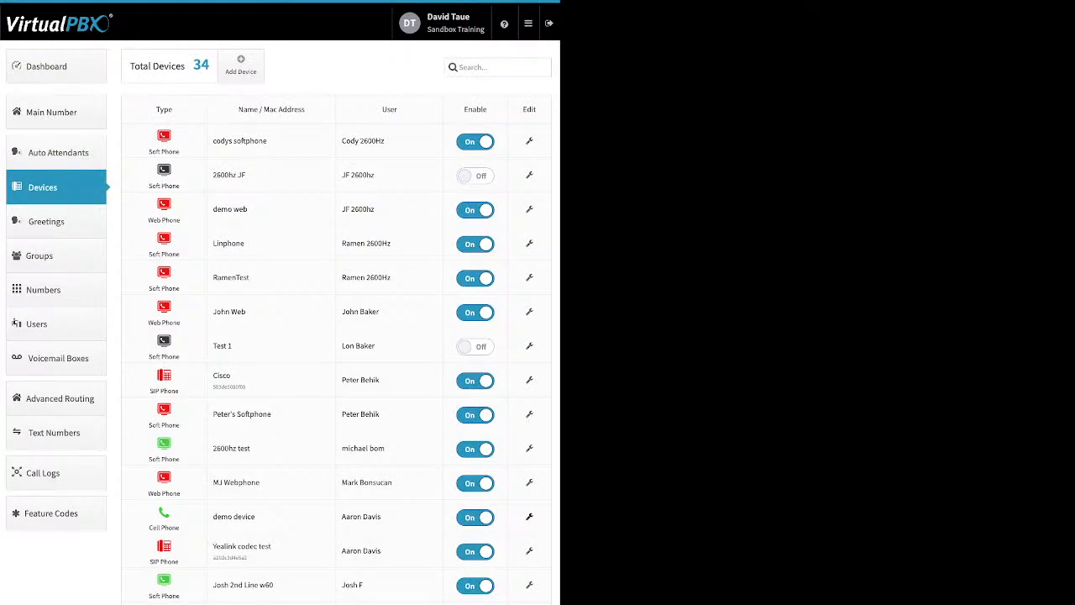
- Open the demo device's advanced options and toggle Allow use of cellphone's voicemail on and off
left_click(529, 516)
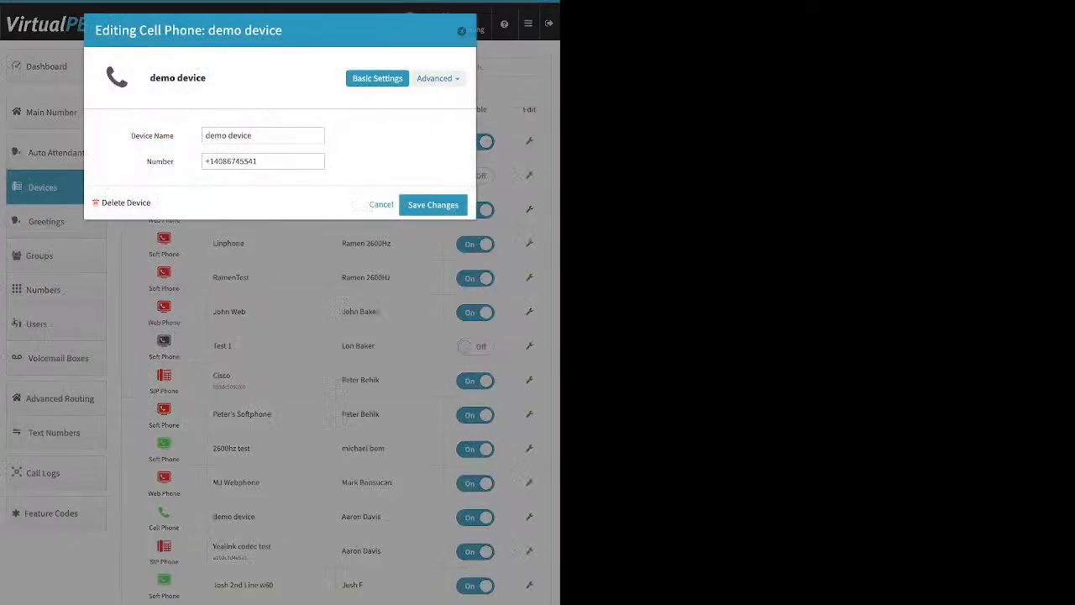
left_click(437, 79)
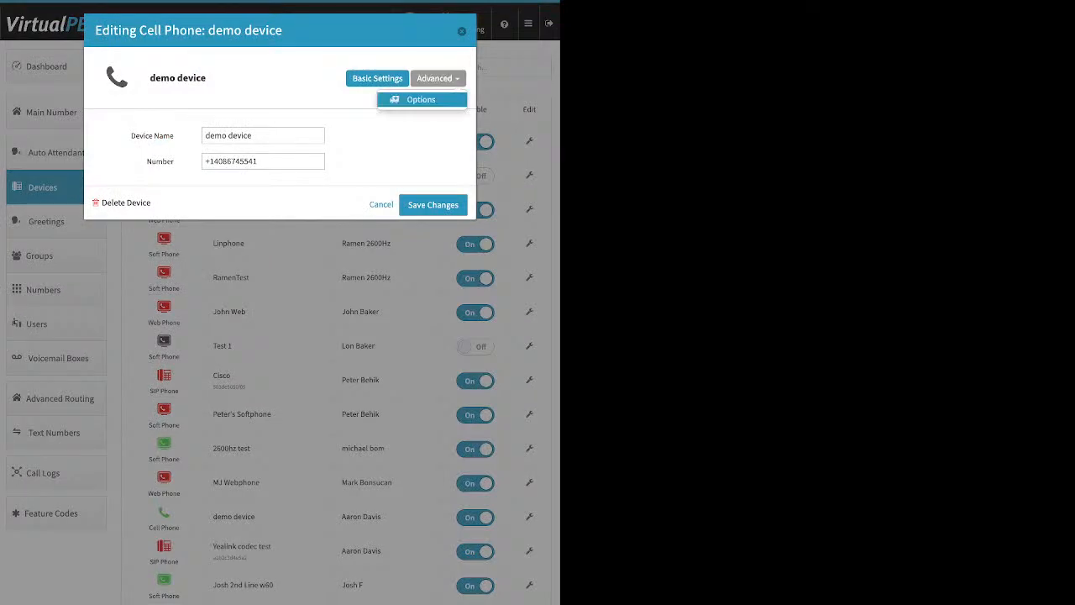
left_click(421, 99)
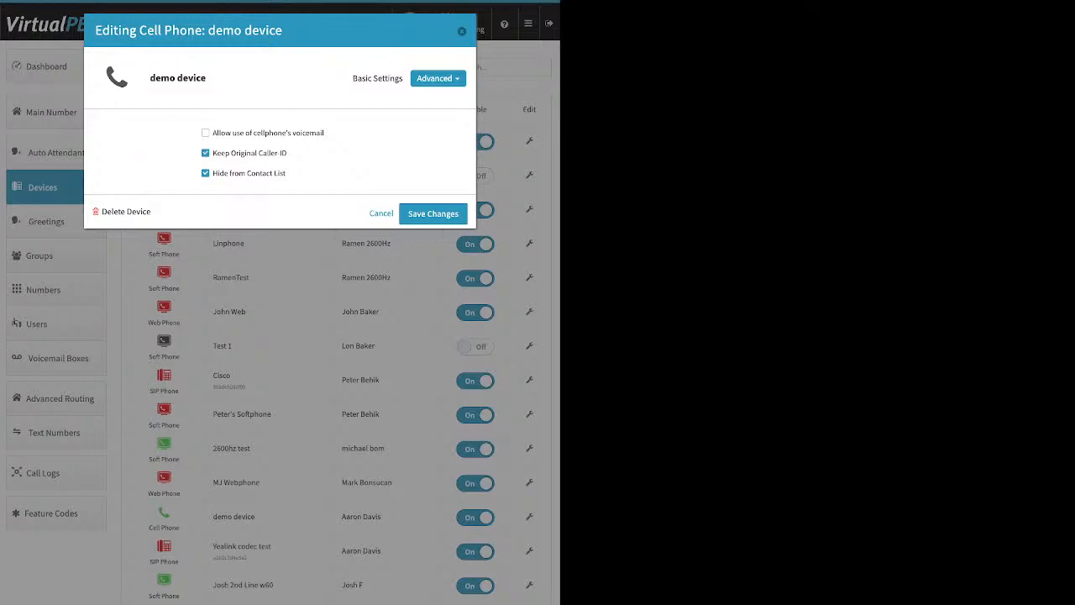
left_click_drag(324, 133, 212, 132)
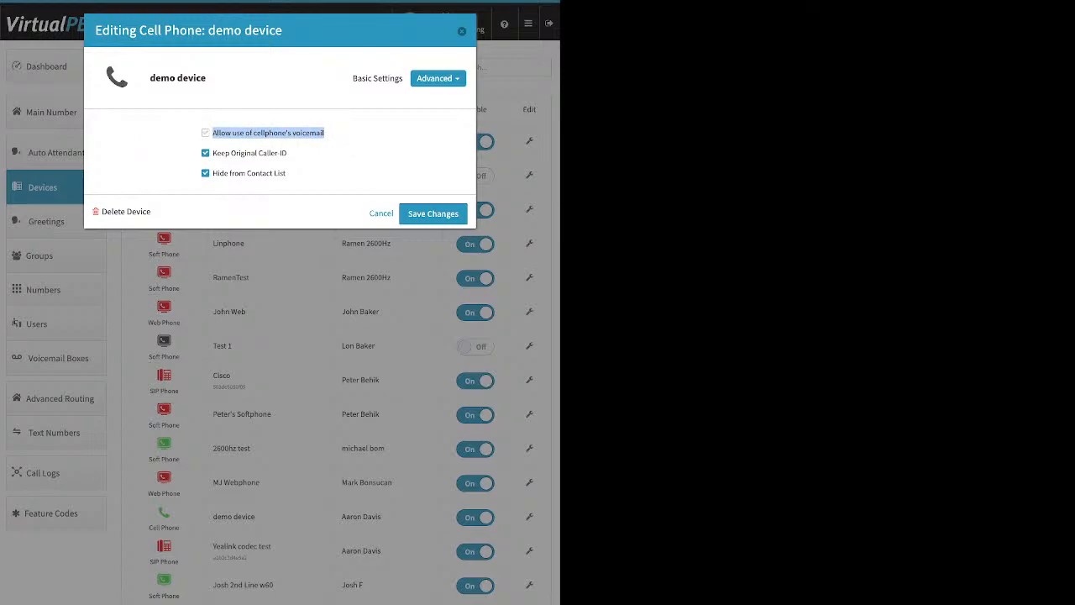
left_click(324, 132)
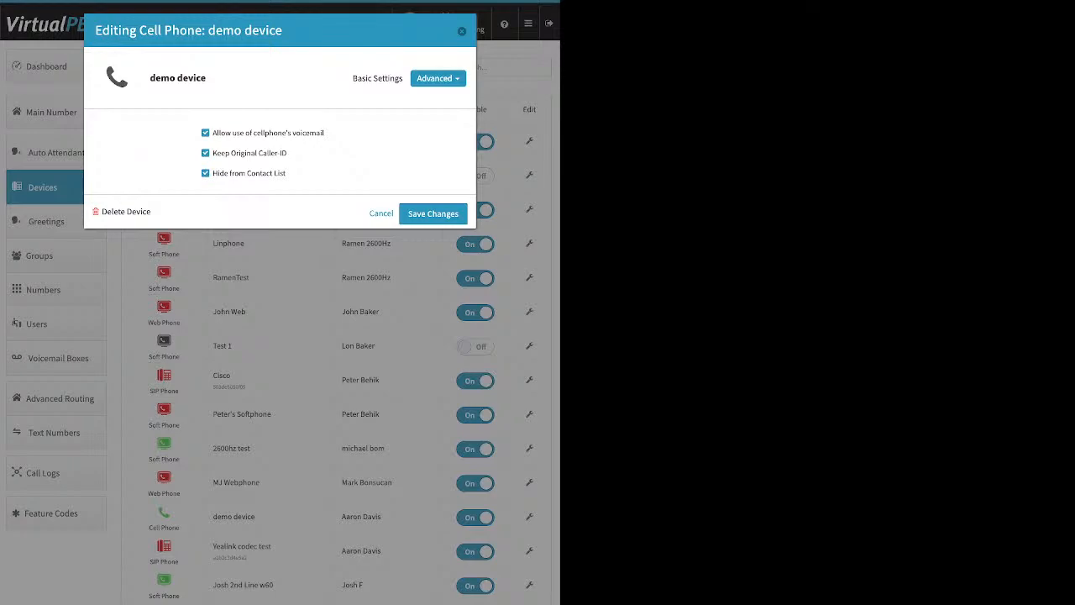
left_click(206, 133)
- Toggle the demo device's Keep Original Caller ID option, close the dialog unsaved, and return to the Dashboard
left_click_drag(287, 153, 213, 153)
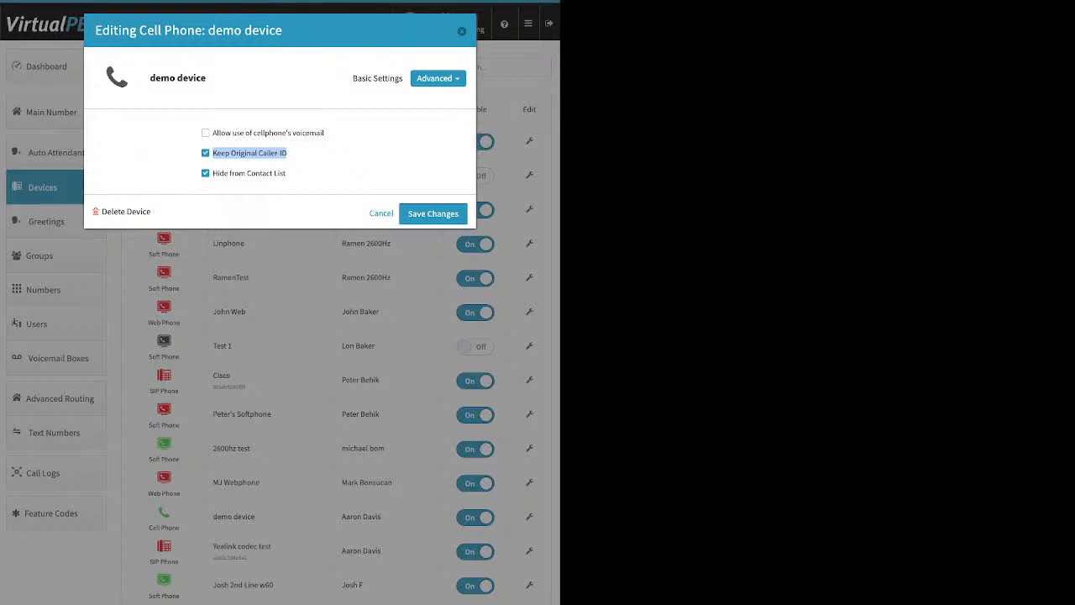
left_click(336, 158)
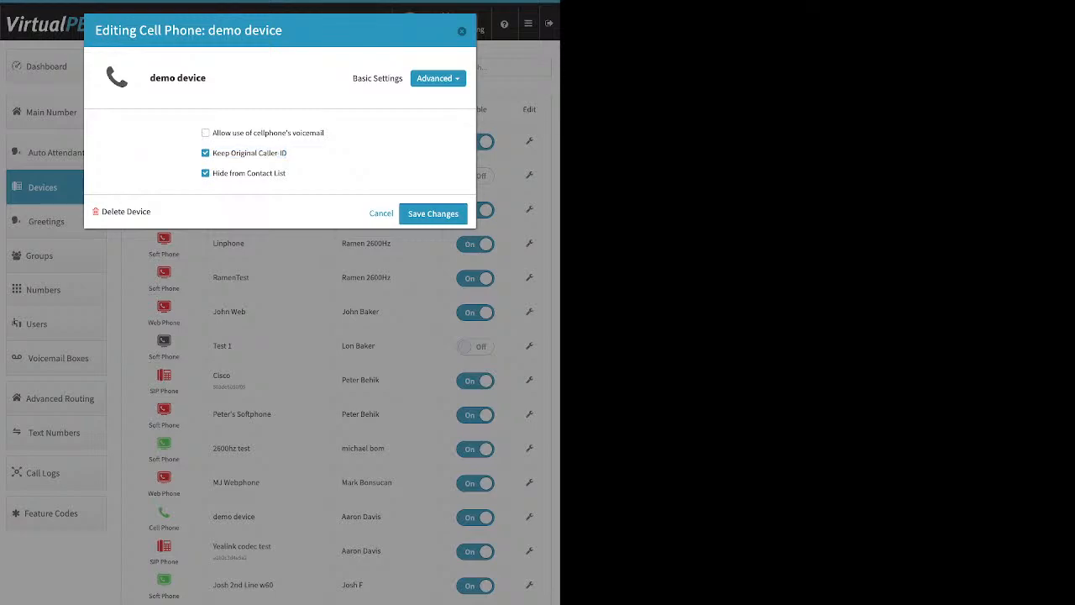
left_click(206, 153)
key("Escape")
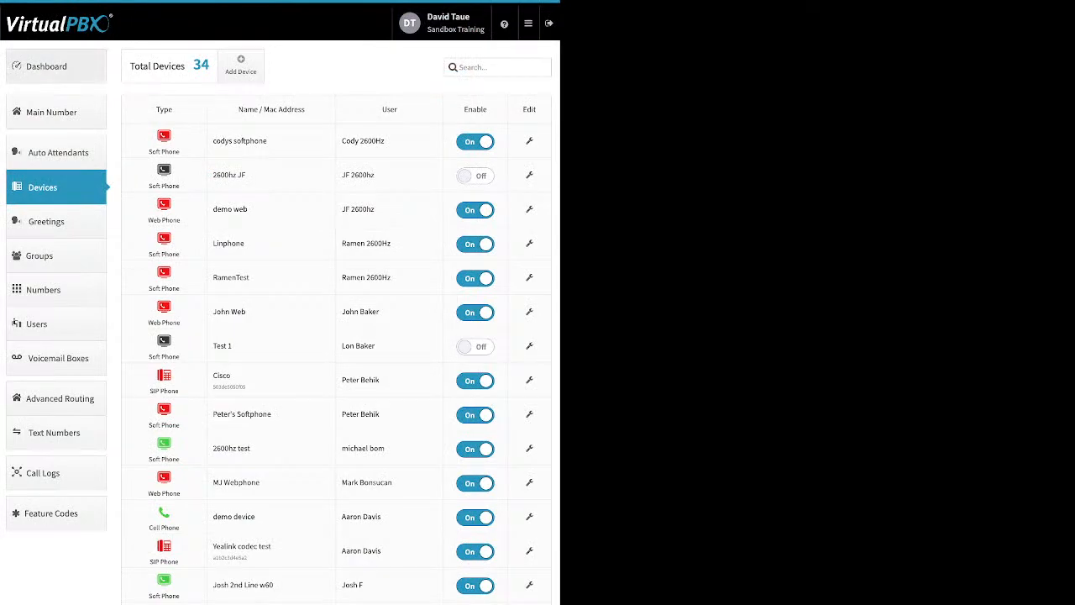
left_click(46, 67)
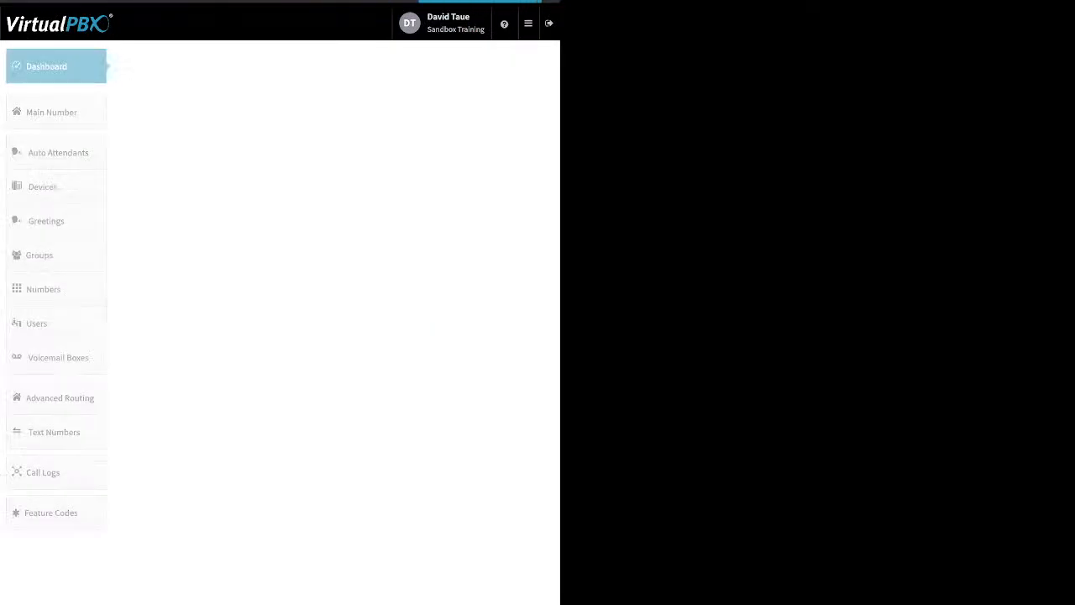
- Review the company Caller ID settings, close them without changes, and open the Devices list
left_click(390, 66)
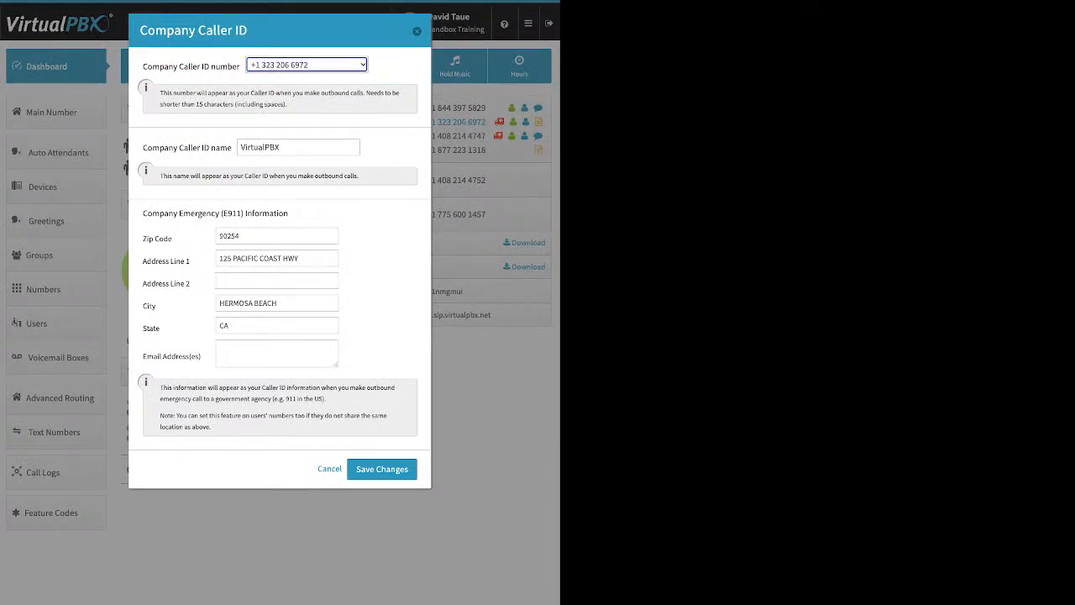
left_click(417, 31)
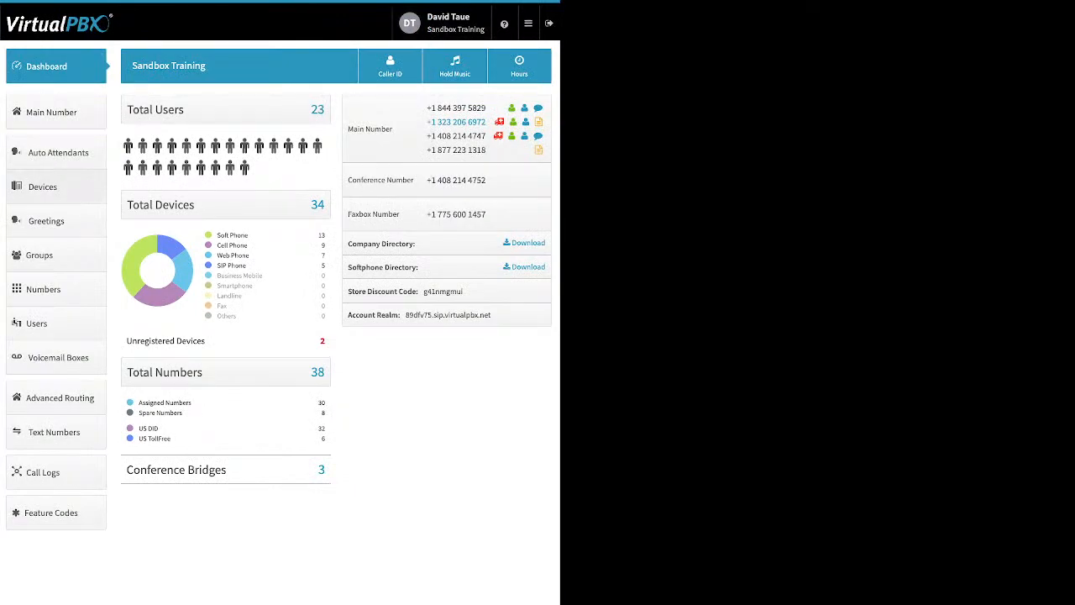
left_click(42, 187)
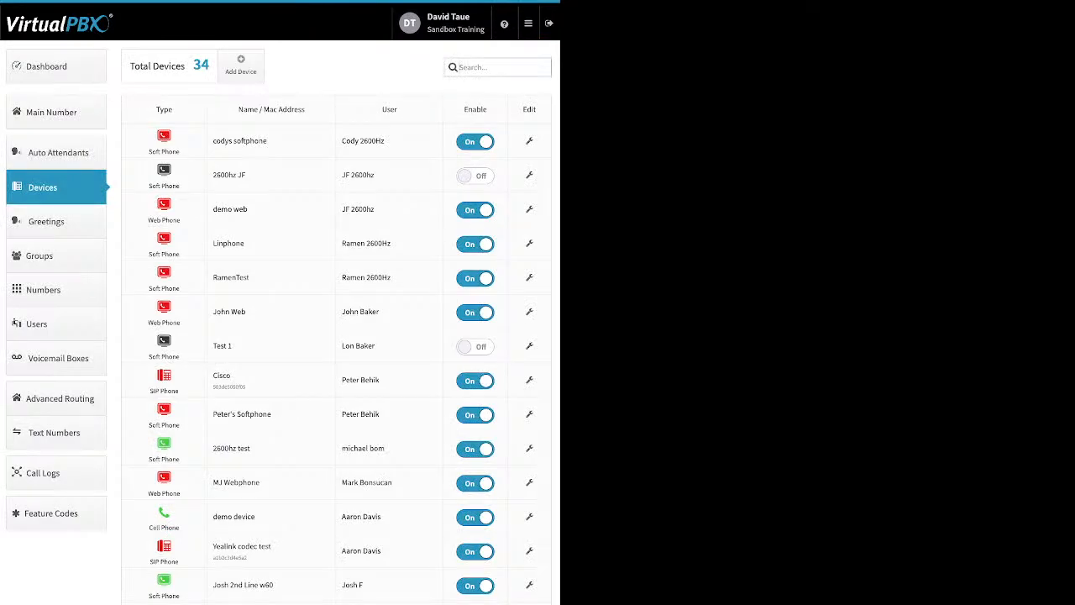
- Start adding a Soft Phone device and dismiss the emergency information notice
left_click(242, 65)
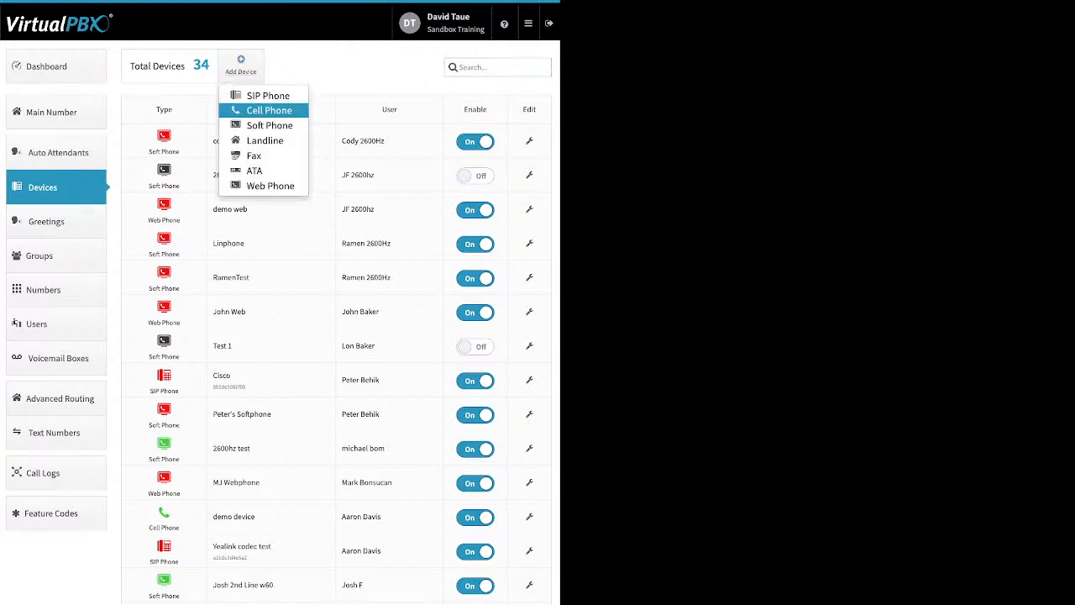
left_click(269, 125)
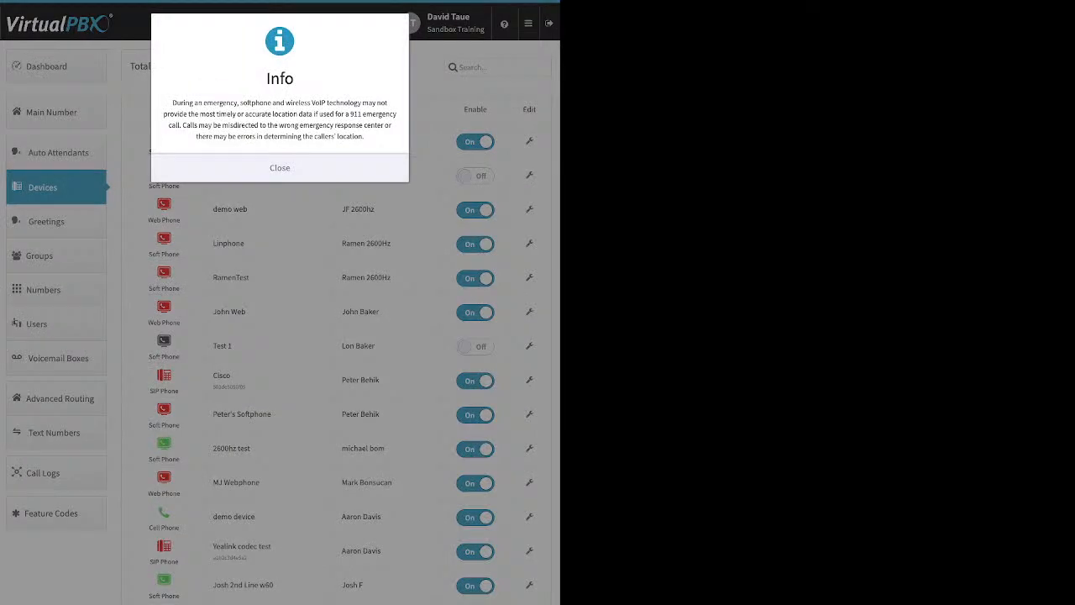
left_click(280, 168)
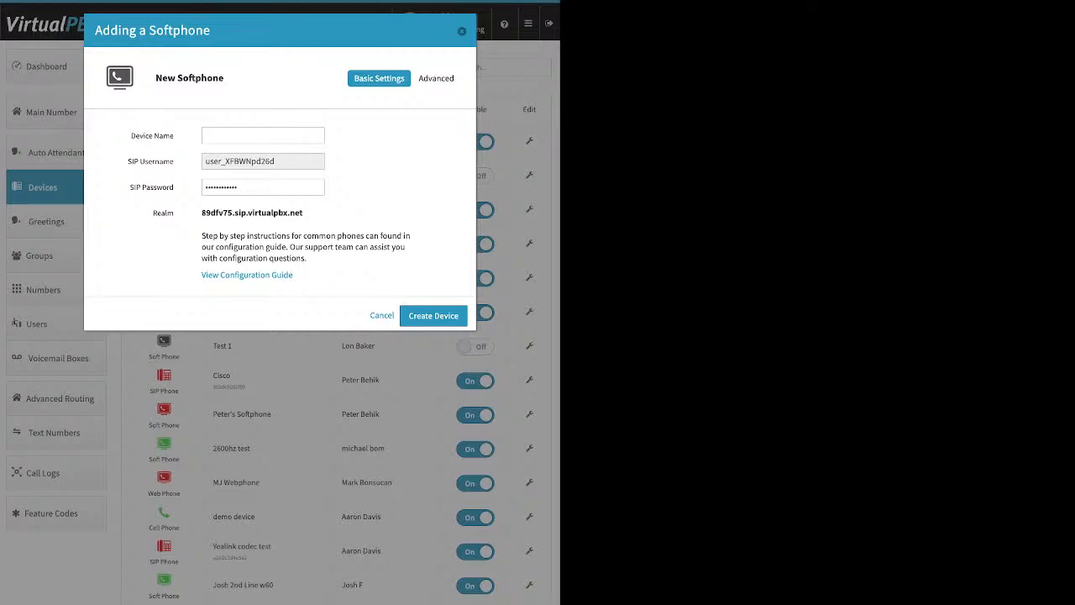
- Examine the new softphone's Device Name, SIP Username, SIP Password and Realm fields, then close the dialog unsaved
left_click(263, 135)
key("Tab")
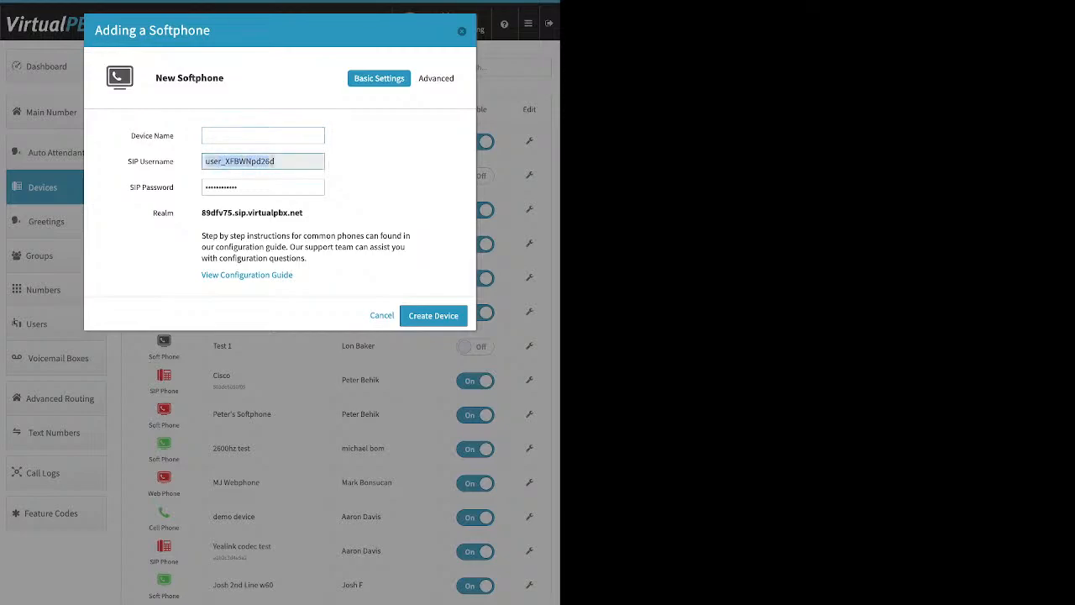
key("Tab")
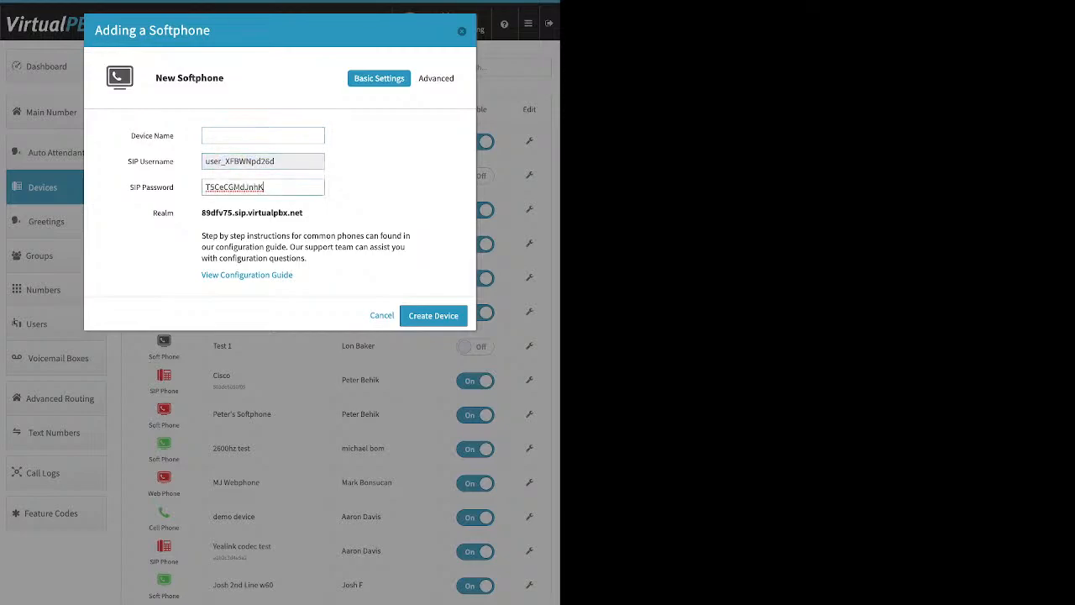
key("ctrl+a")
key("Tab")
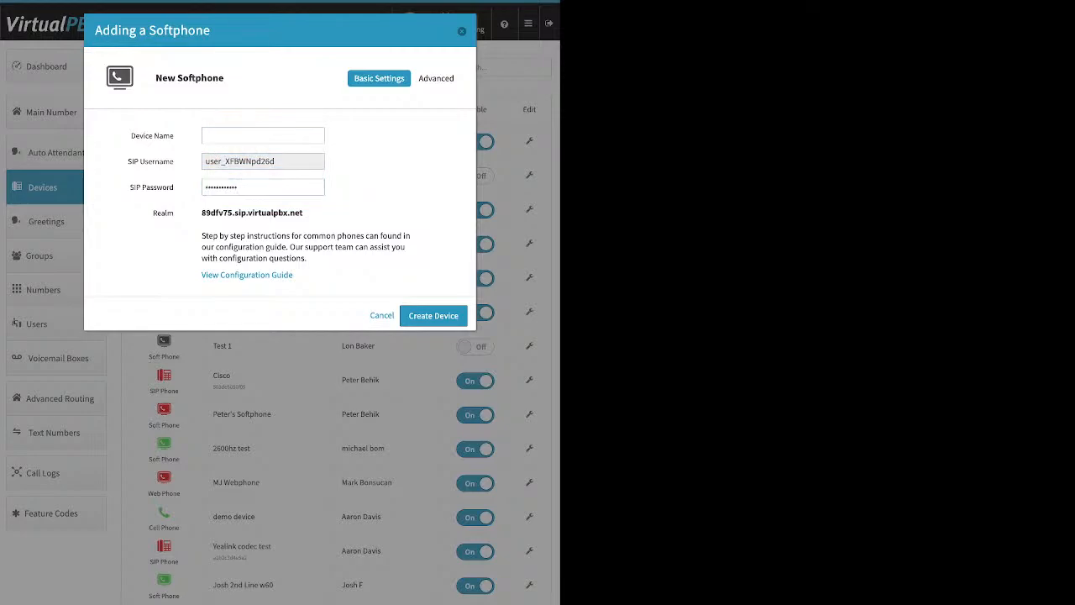
left_click_drag(303, 213, 201, 213)
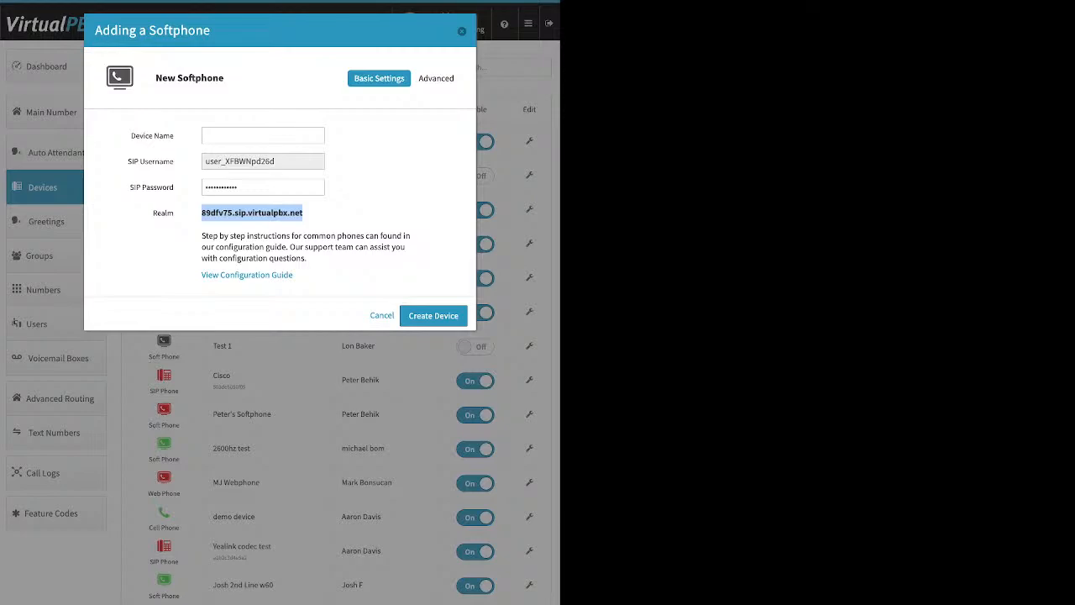
left_click(462, 31)
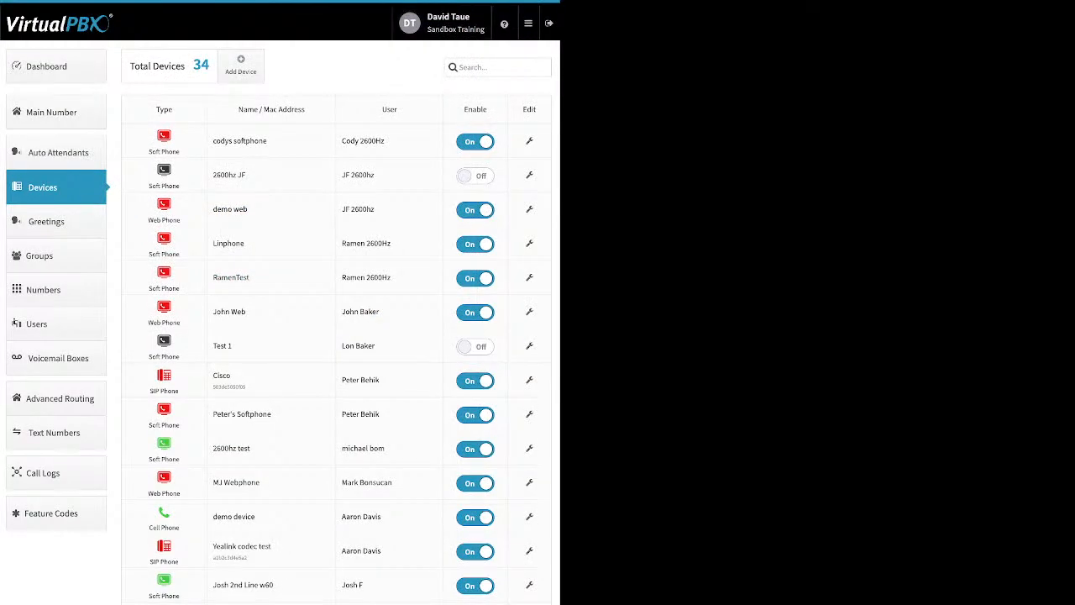
- Open cody's softphone, view its Emergency Caller-ID number options, and close the dialog unsaved
left_click(240, 63)
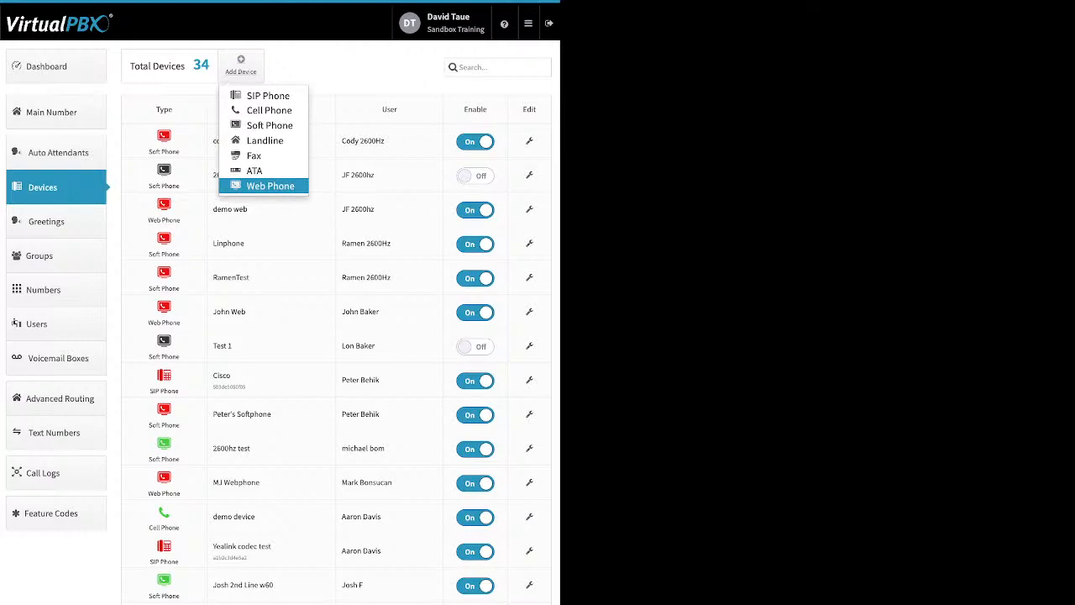
left_click(353, 67)
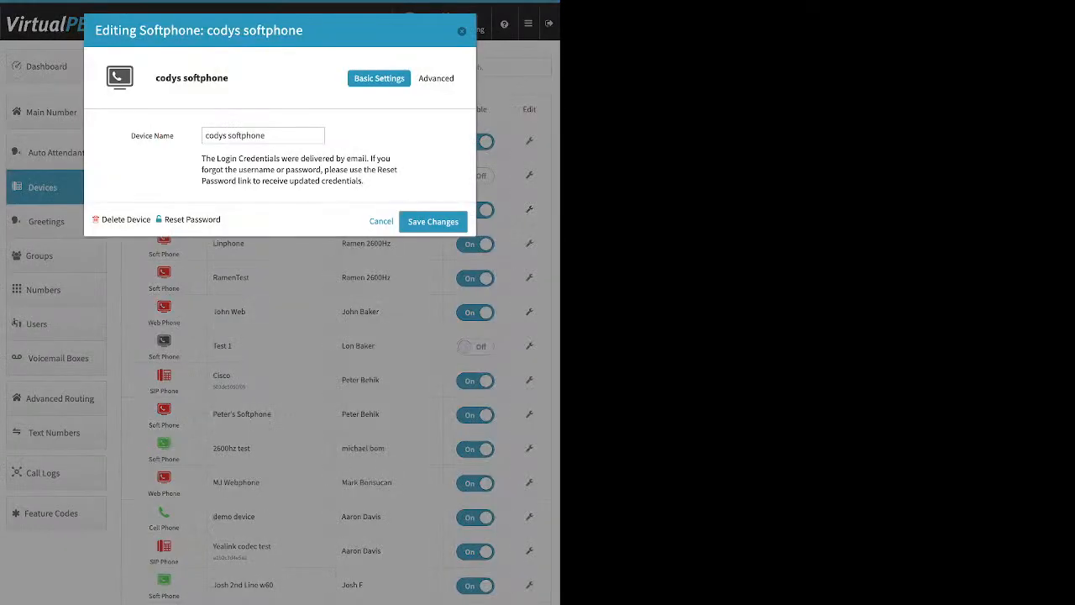
left_click(438, 78)
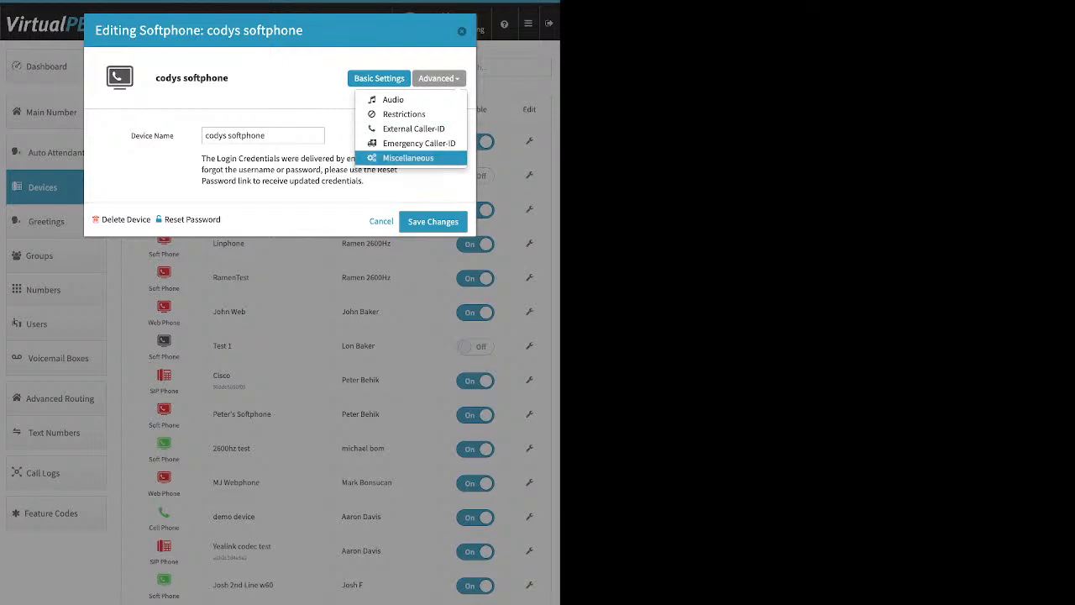
left_click(419, 143)
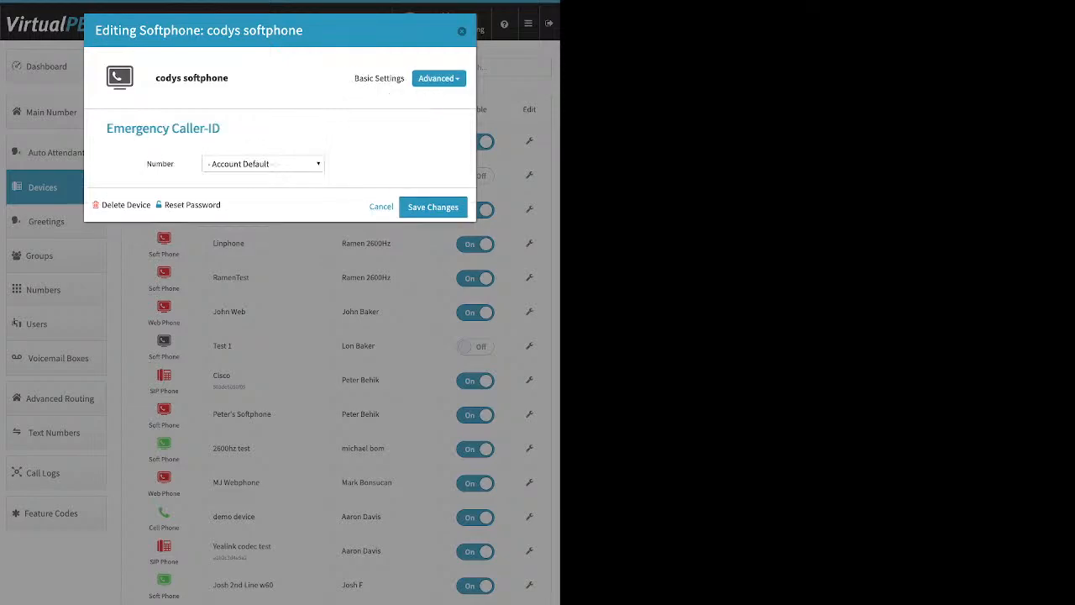
left_click(263, 163)
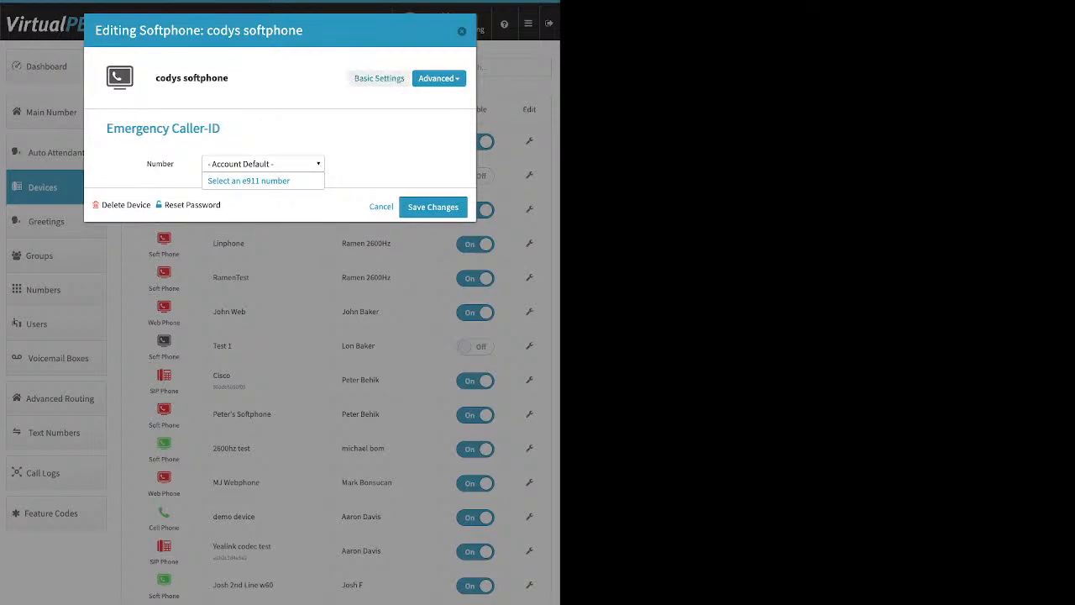
left_click(461, 31)
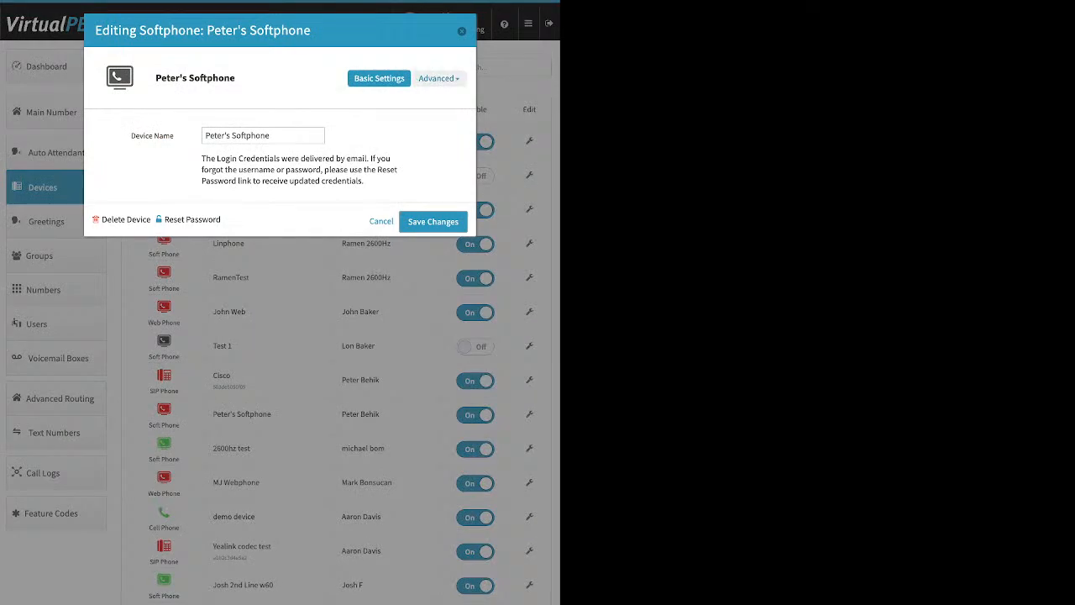
- View the Audio codec settings of Peter's Softphone and close the dialog
left_click(436, 79)
left_click(395, 99)
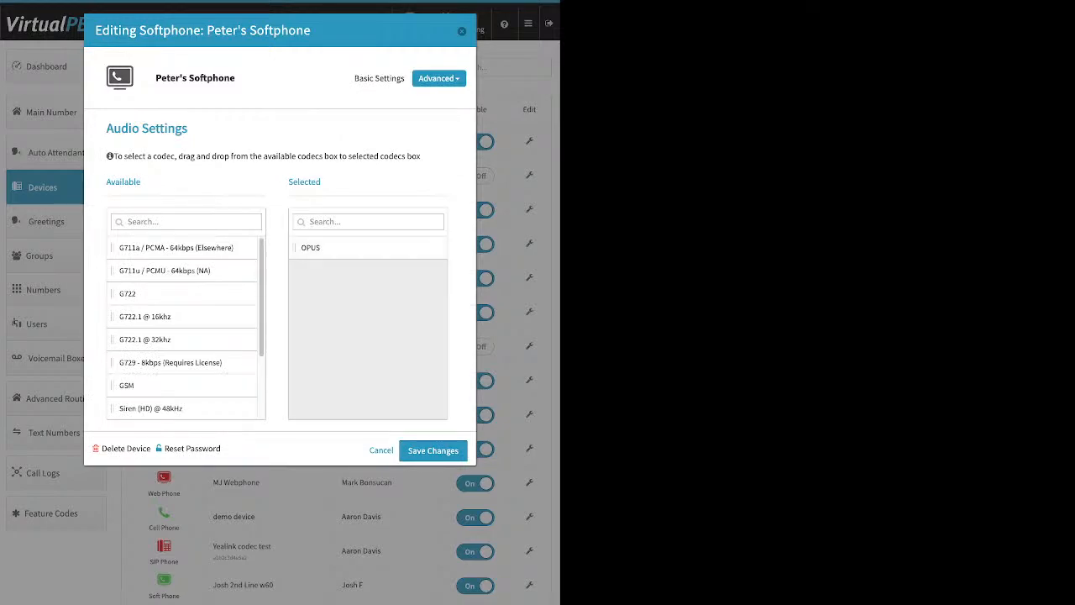
key("Escape")
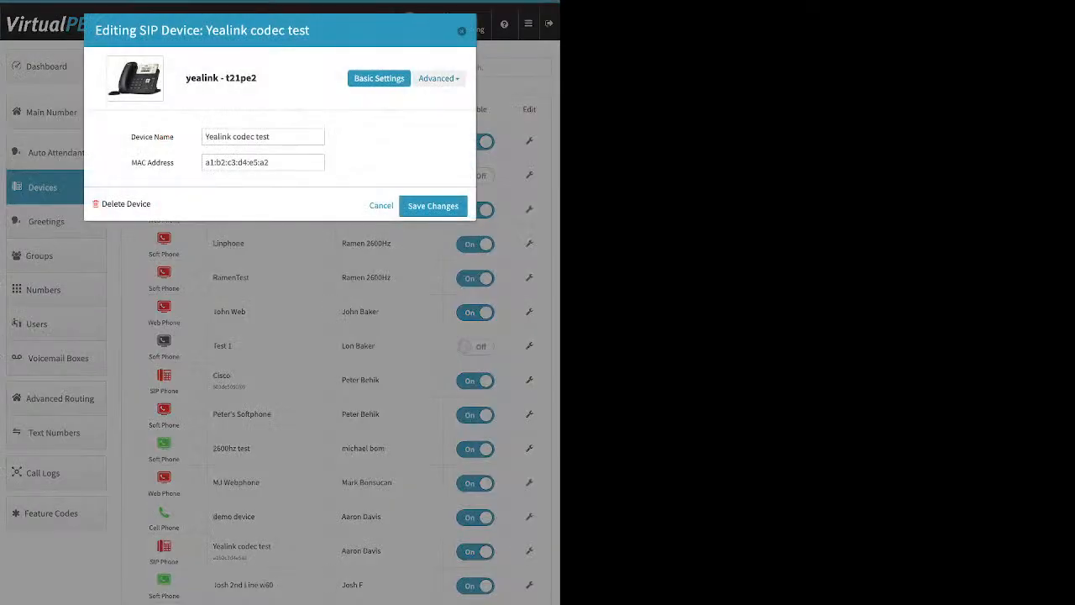
- Add the G711a / PCMA and G711u / PCMU codecs to the Yealink codec test device's selected codecs and save
left_click(438, 78)
left_click(394, 113)
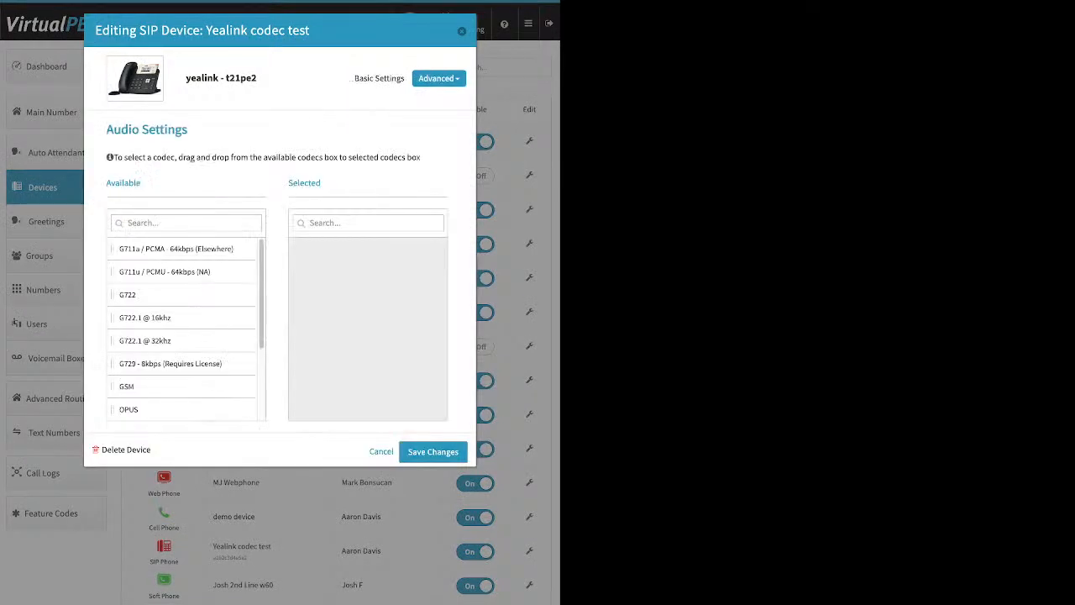
left_click_drag(168, 249, 361, 272)
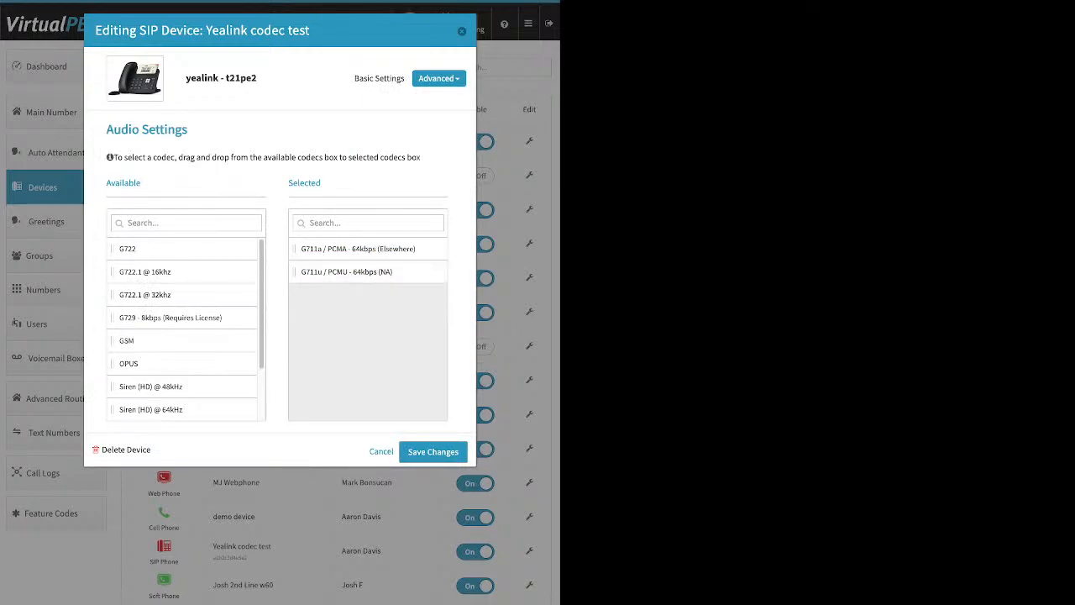
left_click(432, 451)
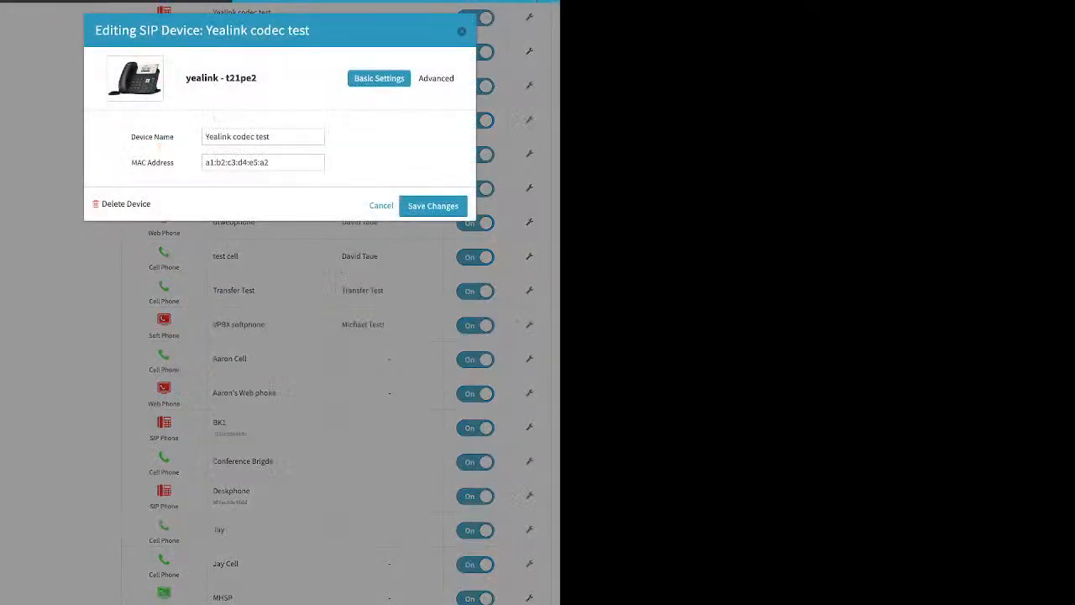
left_click(433, 206)
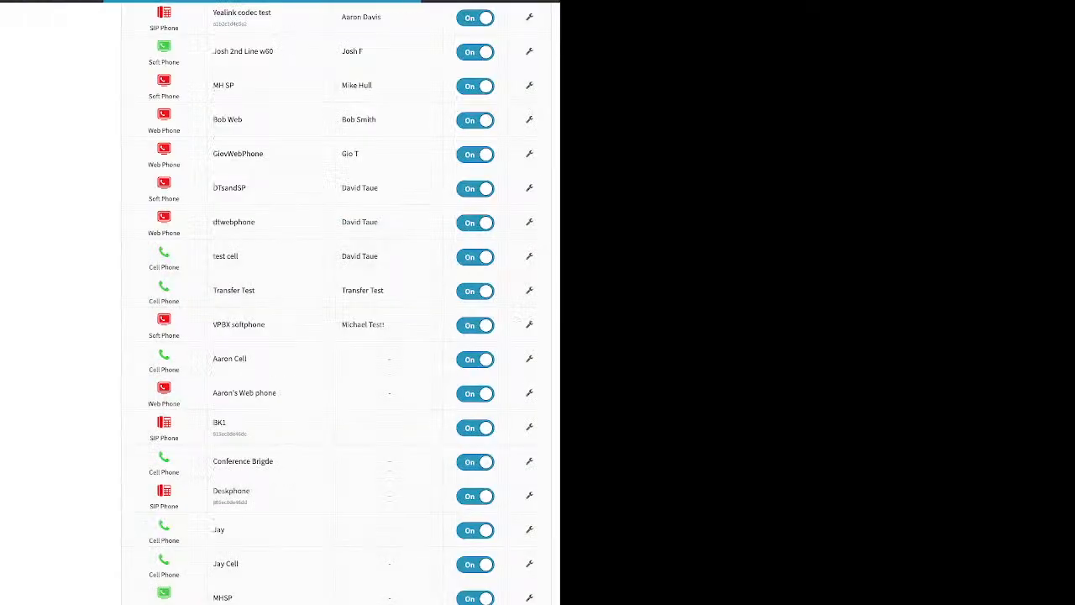
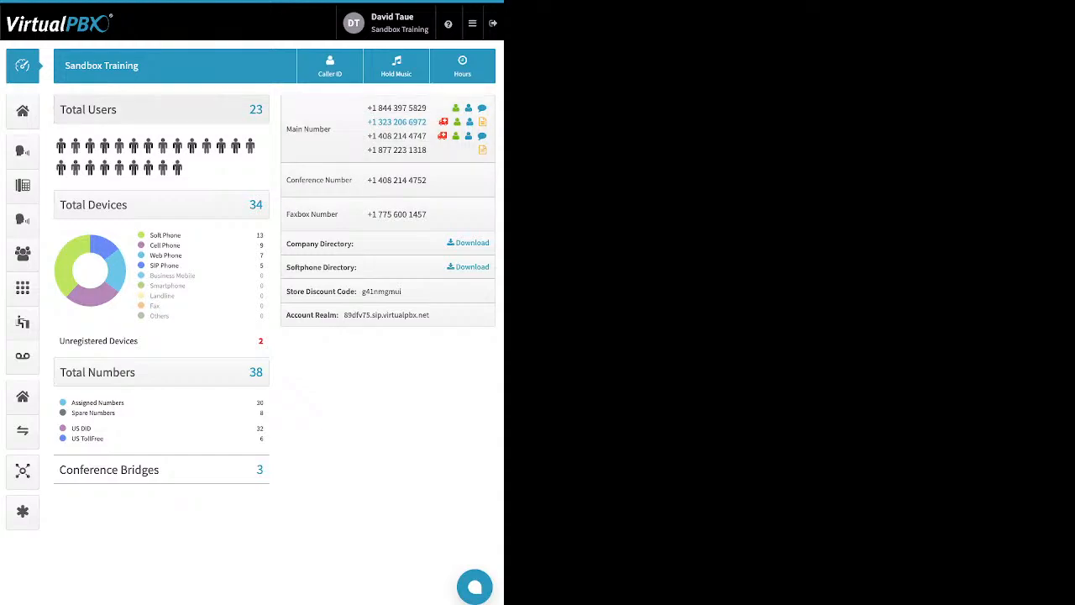
- Open the Greetings list and examine the Source column of the greetings
left_click(23, 186)
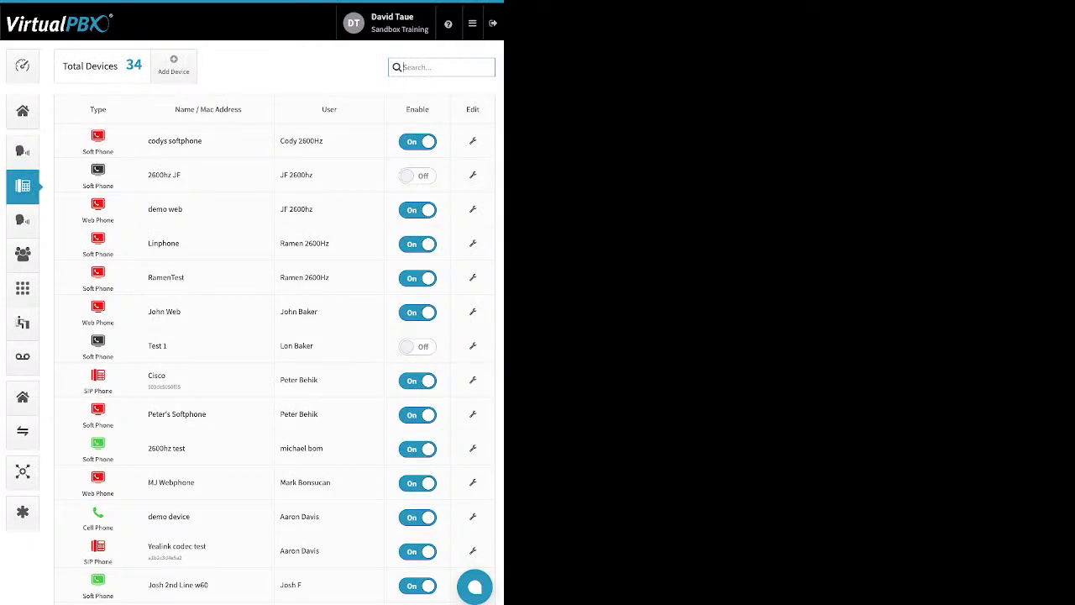
left_click(22, 220)
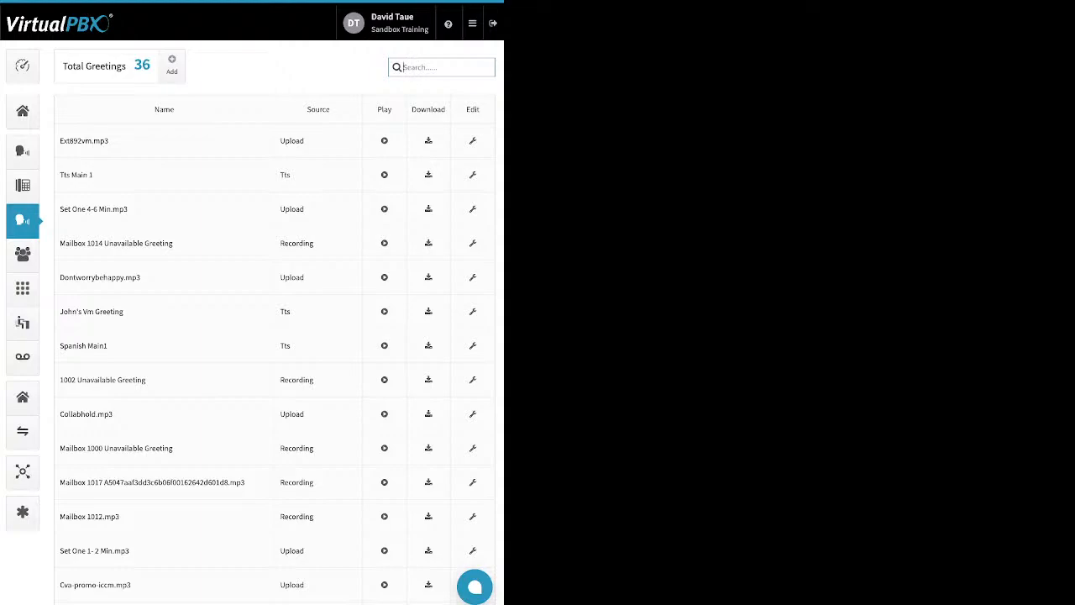
double_click(319, 110)
double_click(293, 141)
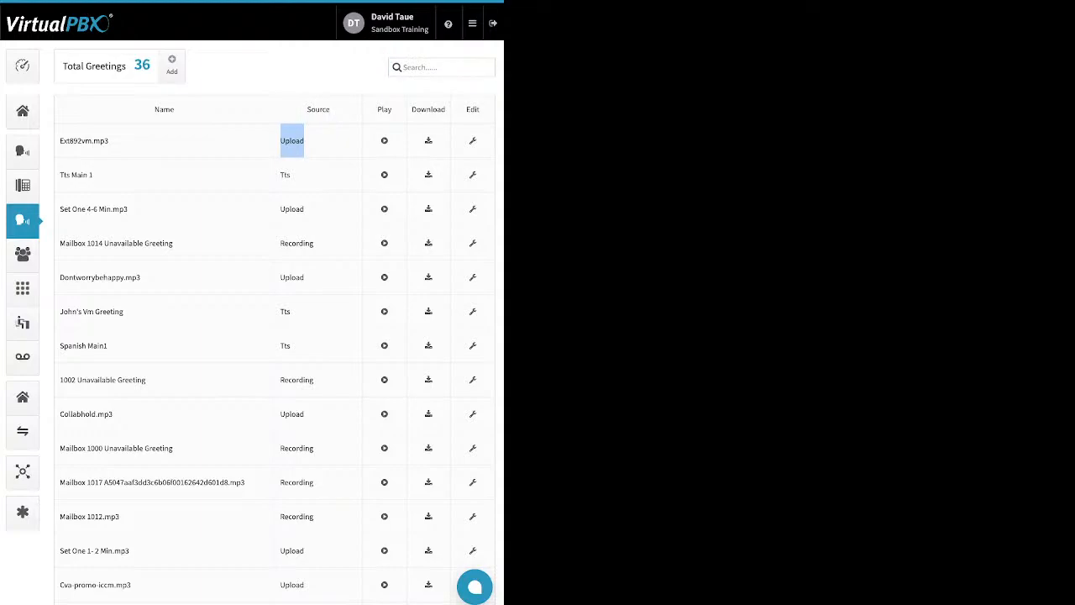
double_click(285, 175)
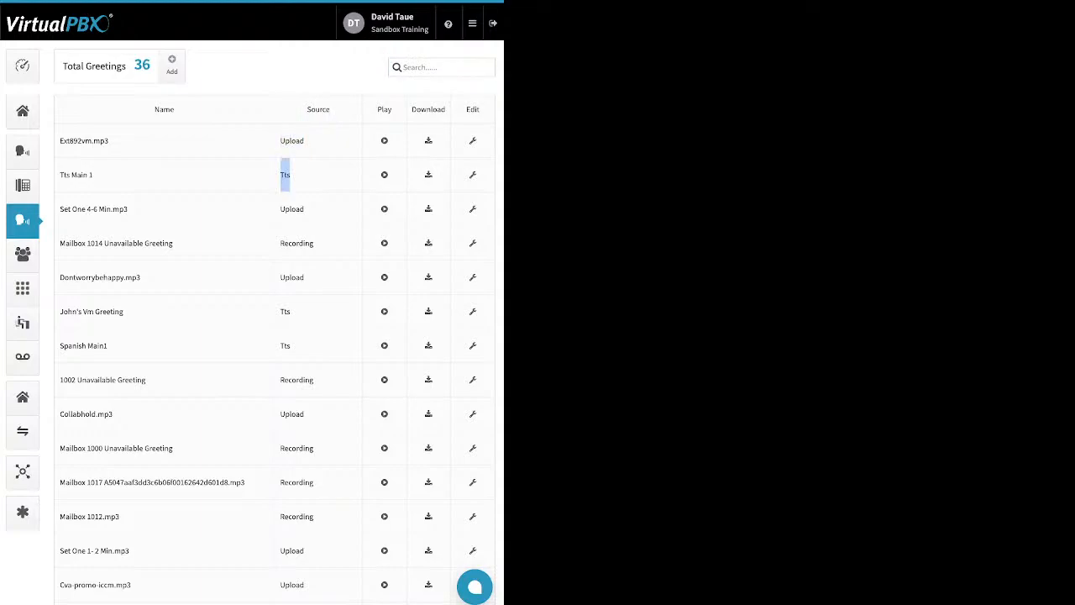
double_click(297, 243)
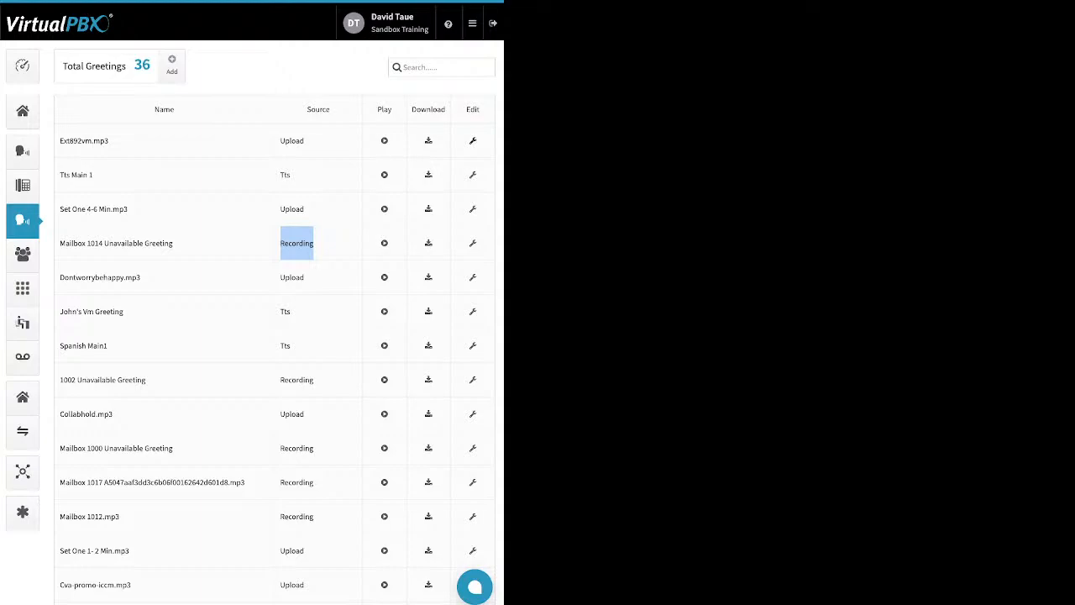
- Open the ext892vm.mp3 greeting's edit dialog and the new-greeting dialog, closing both without saving
left_click(473, 141)
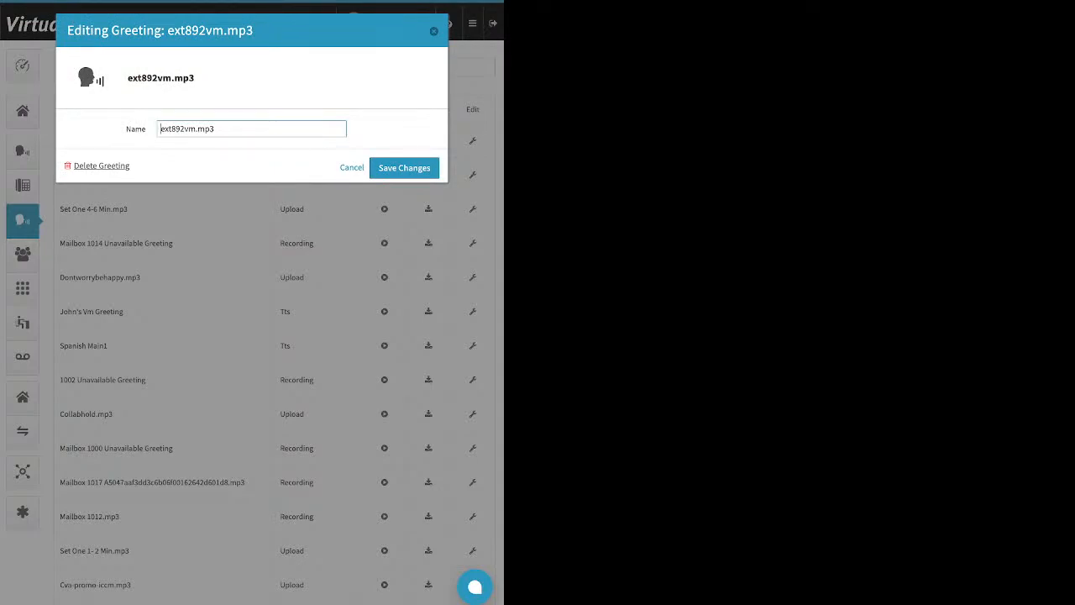
left_click(352, 167)
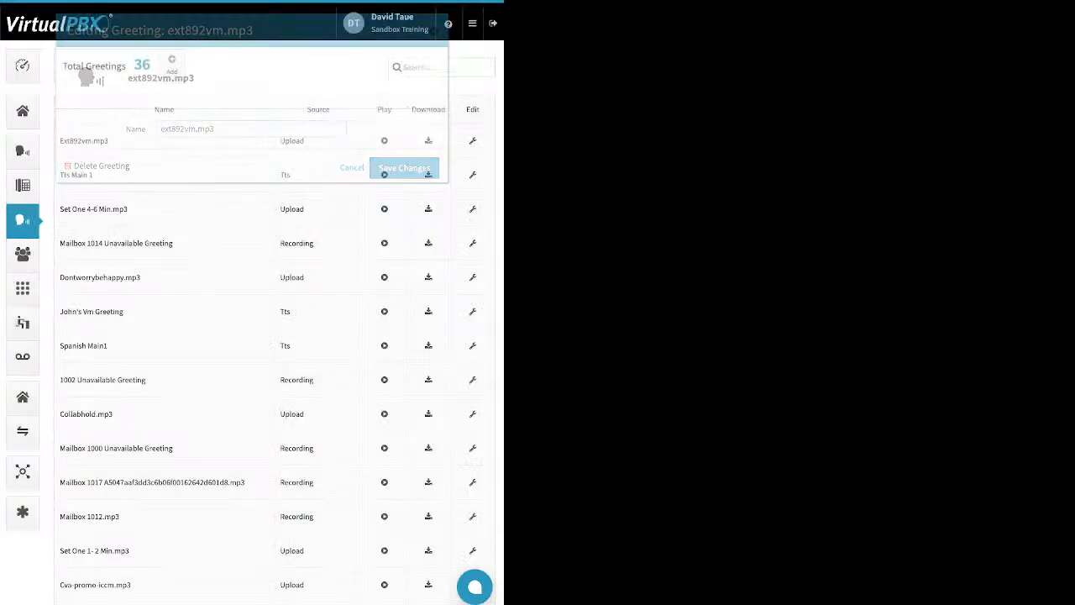
left_click(172, 64)
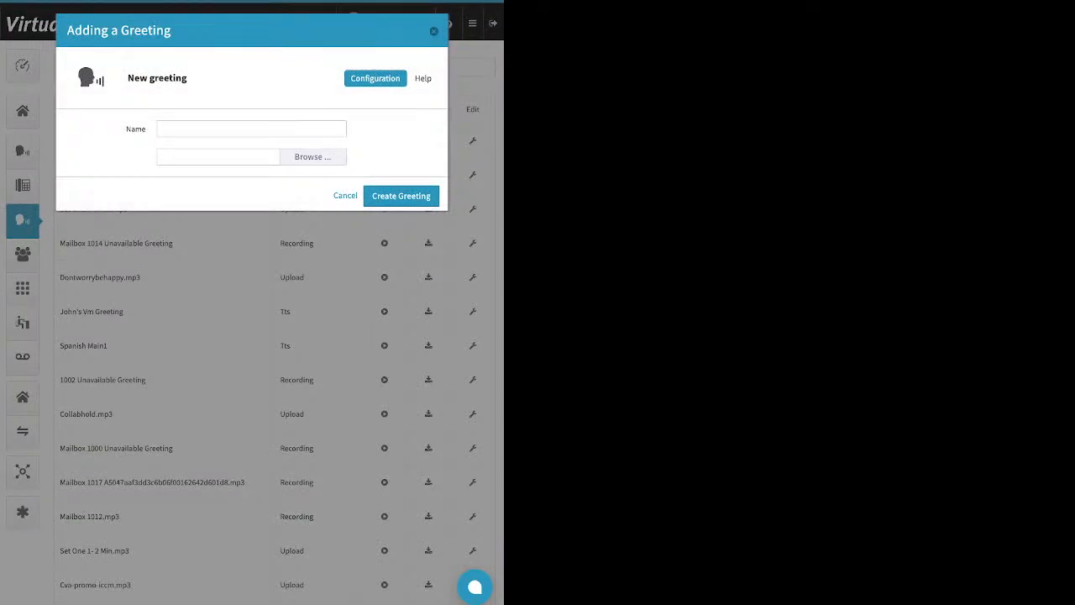
left_click(251, 129)
left_click(313, 158)
key("Escape")
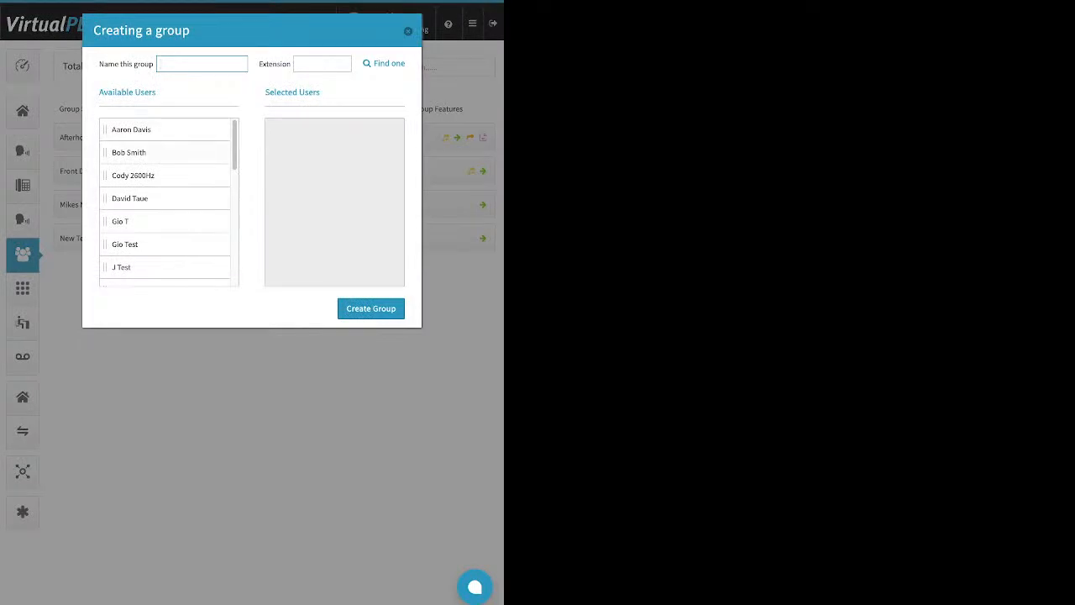
- Move several available users into Selected Users of a new group, then close the dialog without creating it
left_click_drag(159, 129, 331, 154)
left_click_drag(160, 152, 353, 176)
left_click_drag(159, 198, 301, 242)
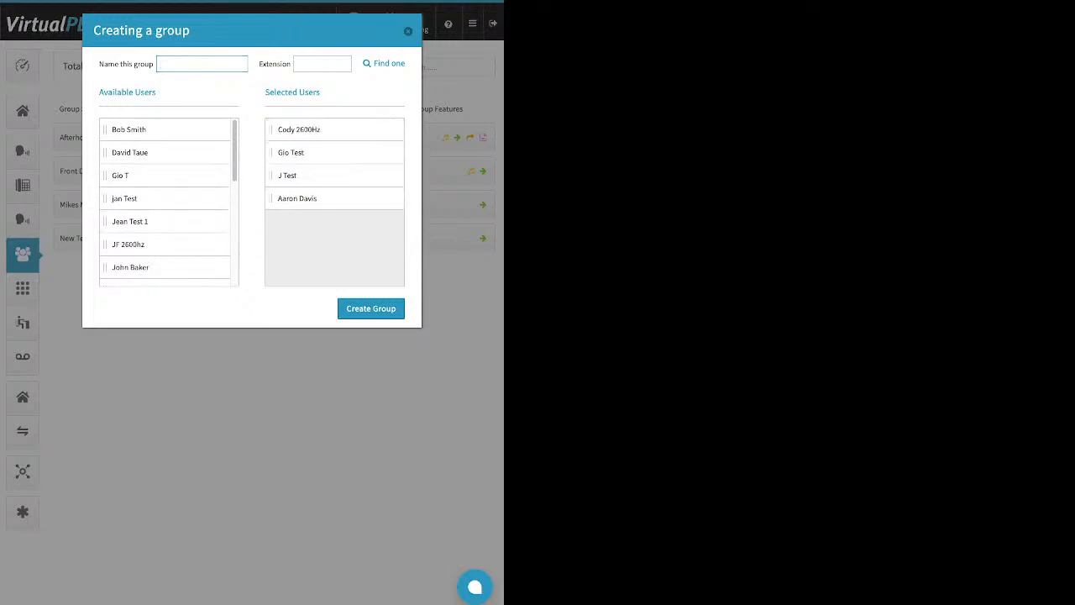
left_click(408, 31)
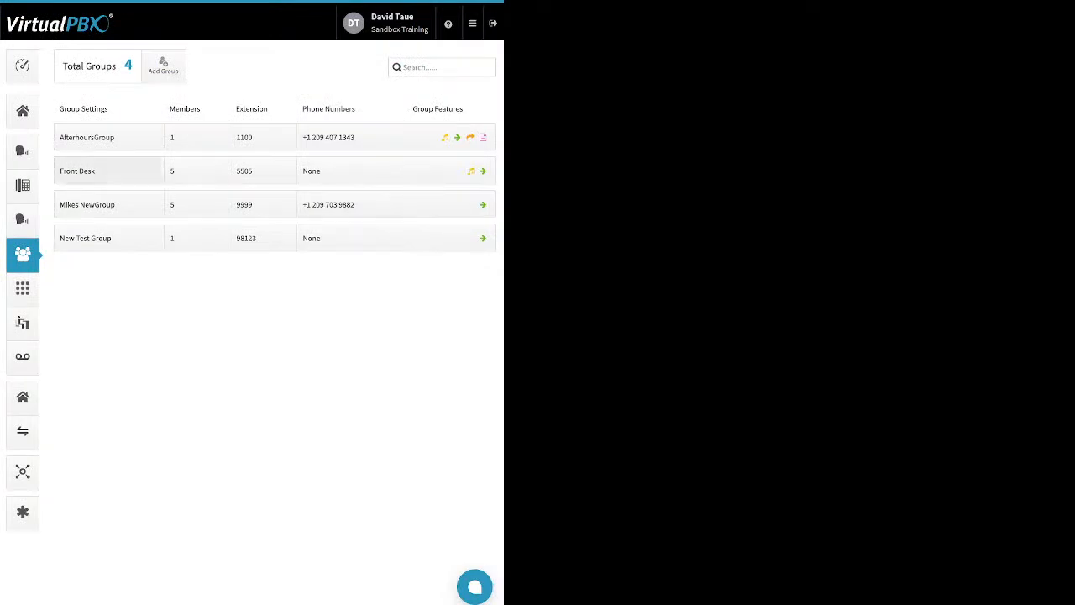
- Open the Front Desk group's Name and Group call attempts settings and save them
left_click(109, 170)
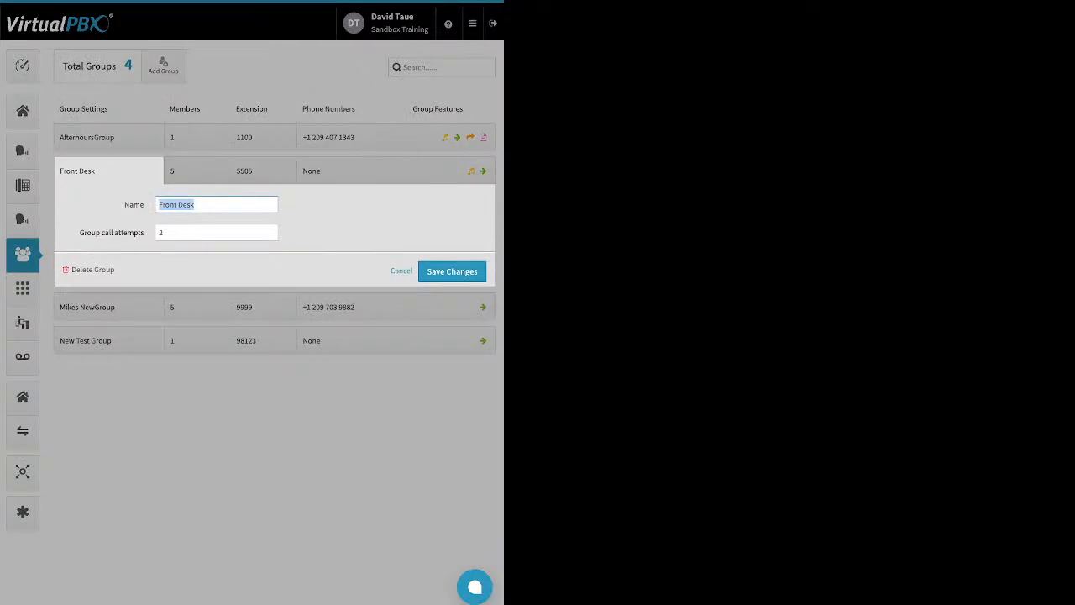
left_click(109, 219)
left_click_drag(81, 233, 144, 232)
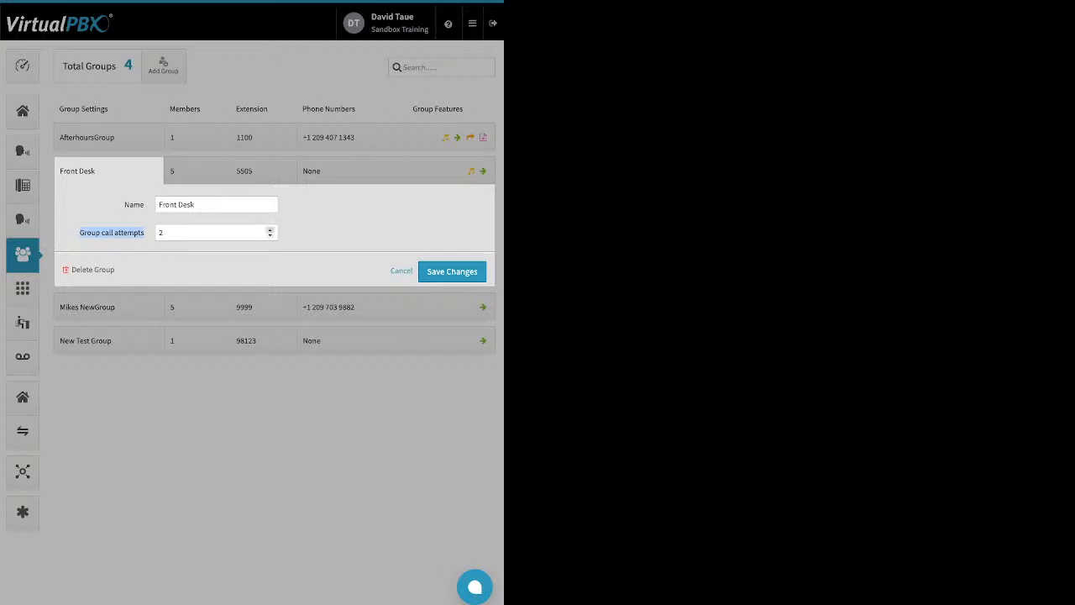
left_click(160, 233)
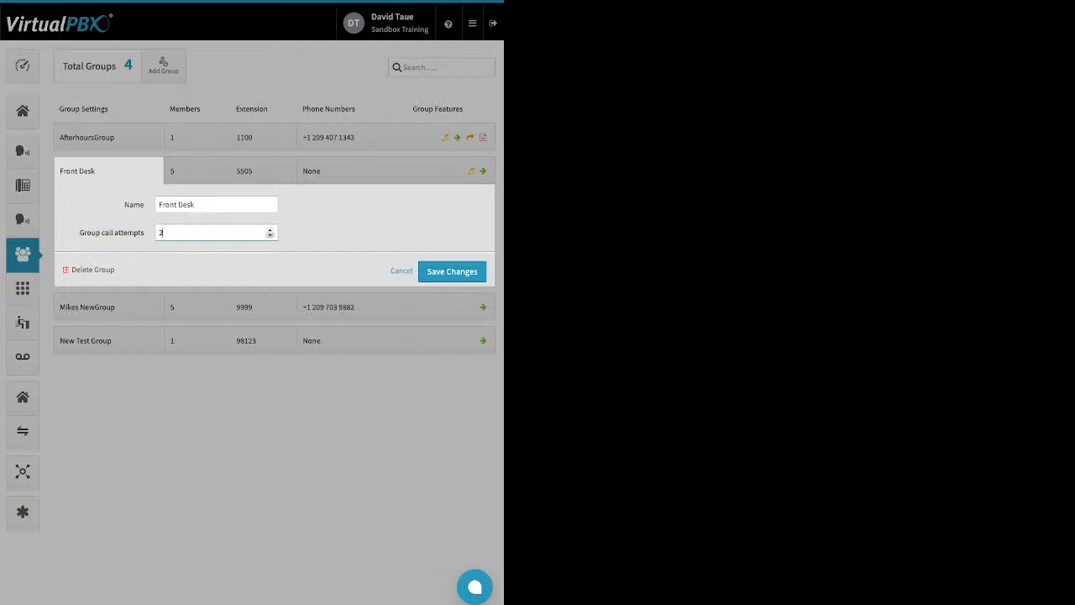
left_click(452, 271)
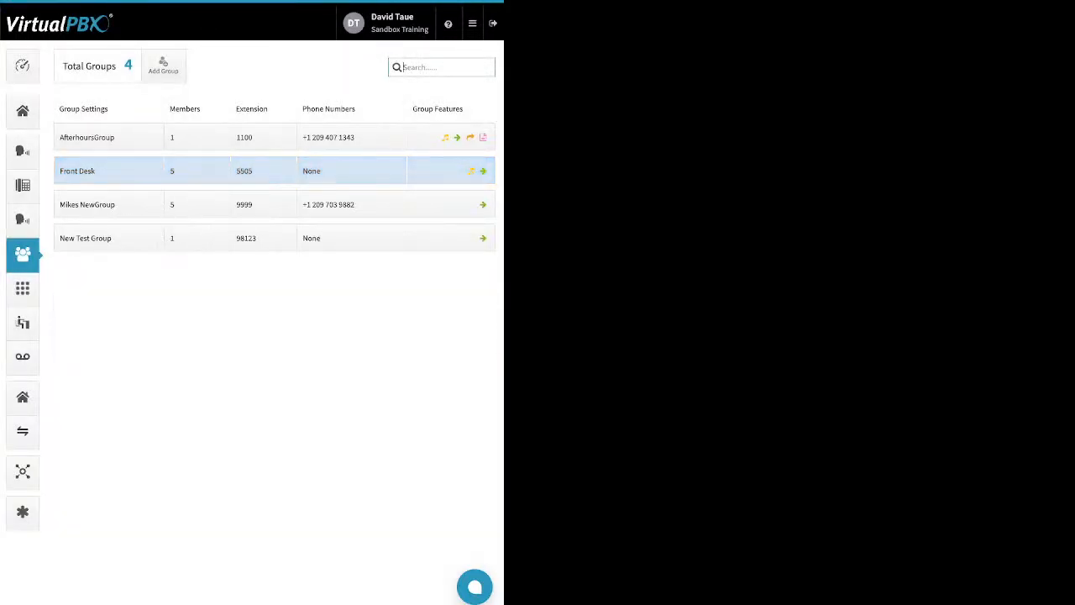
- Distribute the Front Desk members' ring times over 240 Sec, reorder the members, and distribute again
left_click(196, 171)
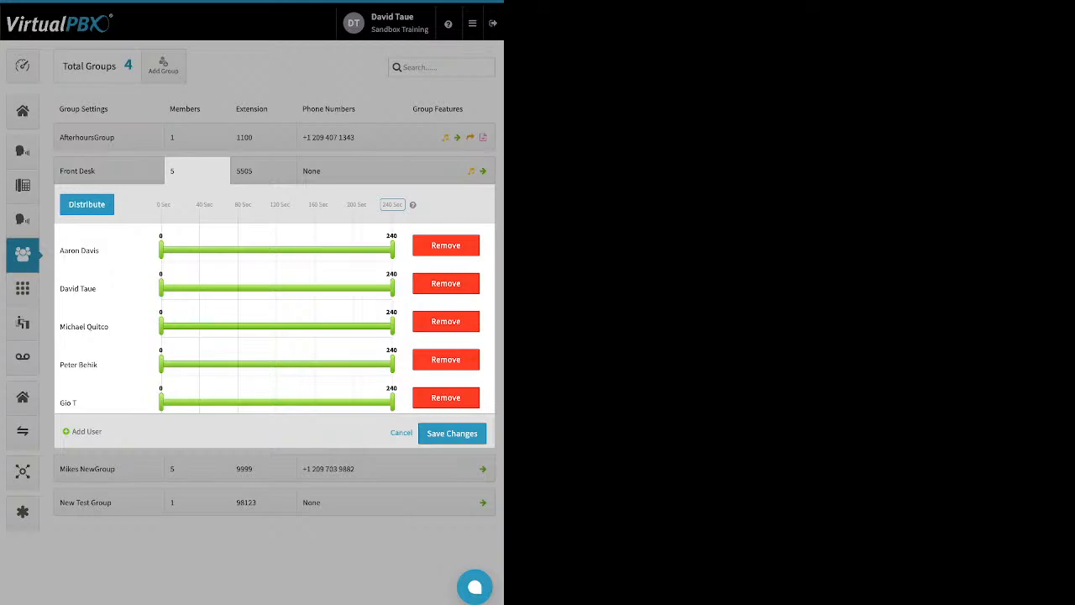
left_click_drag(405, 205, 66, 204)
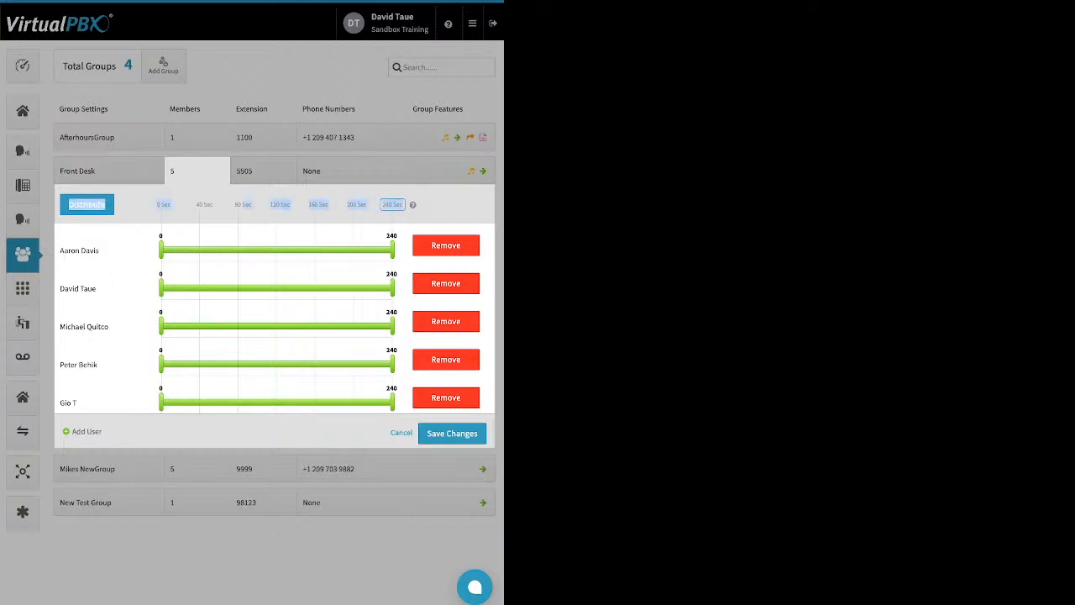
left_click(393, 216)
left_click(393, 205)
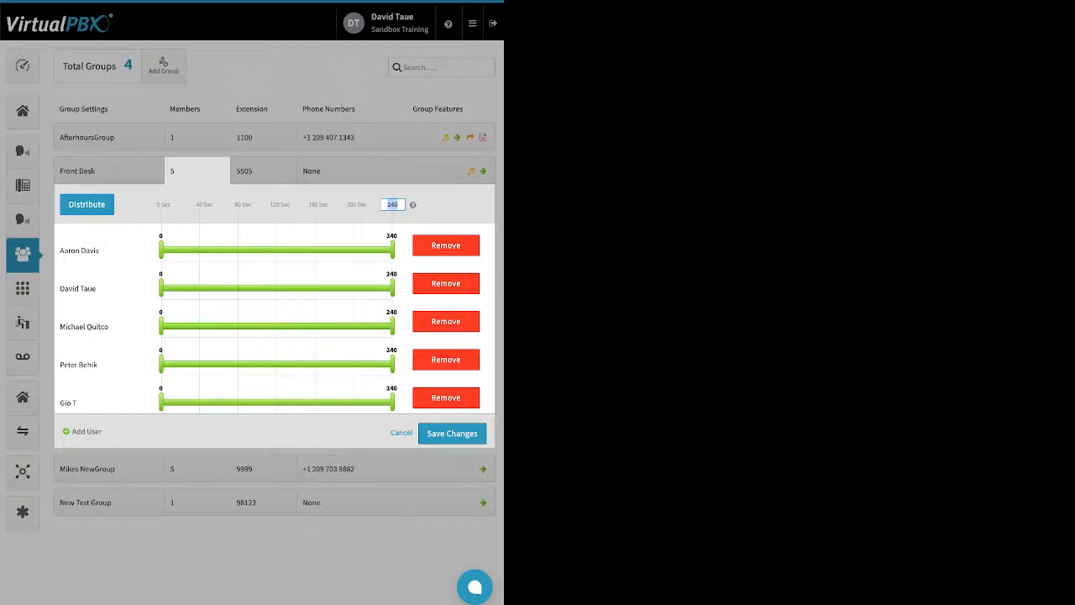
left_click(88, 206)
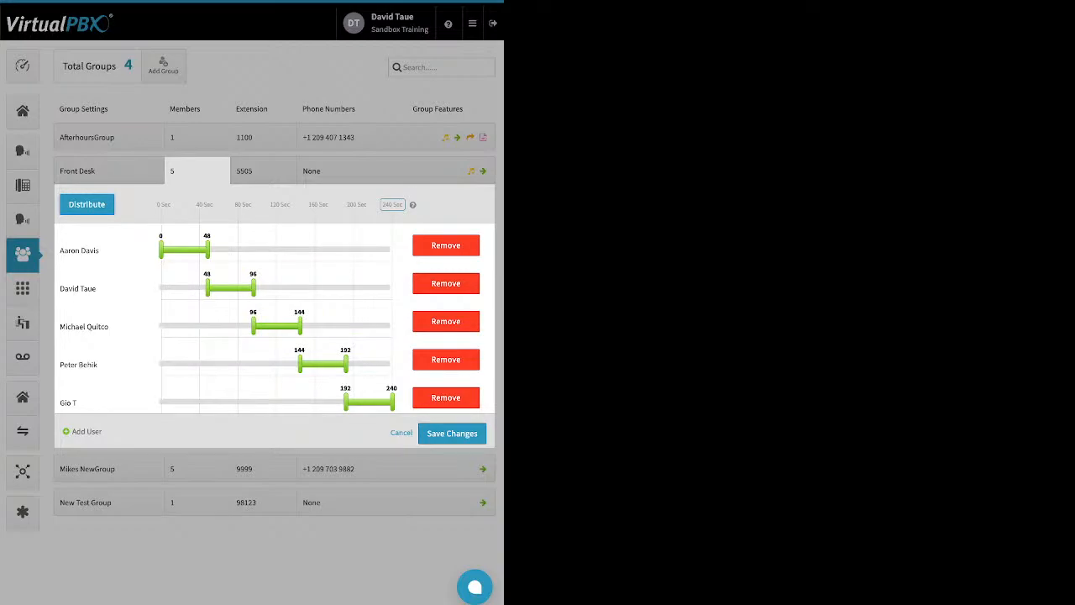
left_click_drag(101, 403, 142, 240)
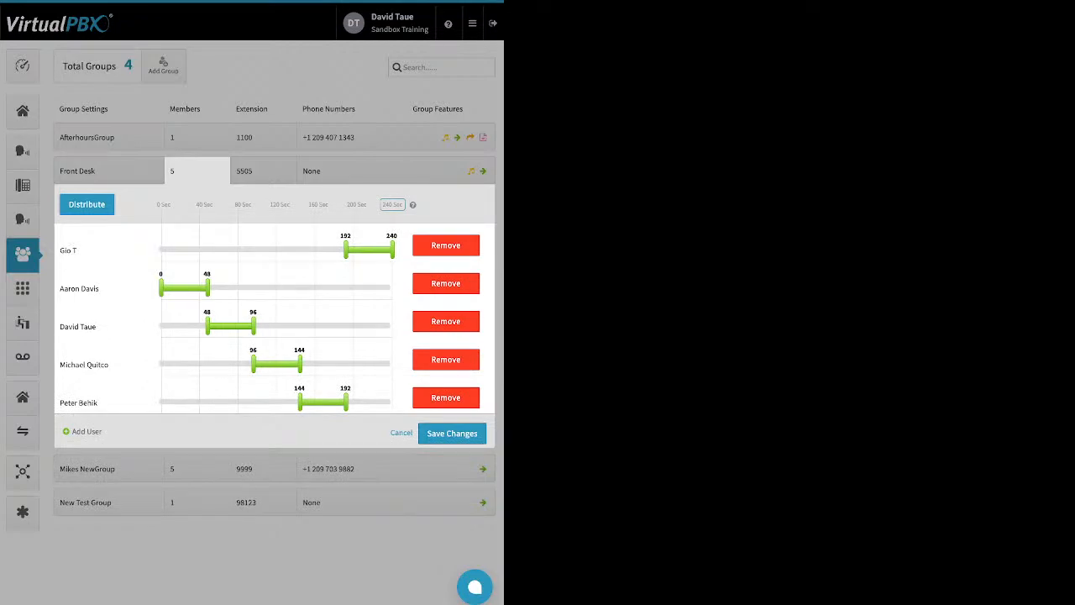
left_click_drag(79, 288, 168, 365)
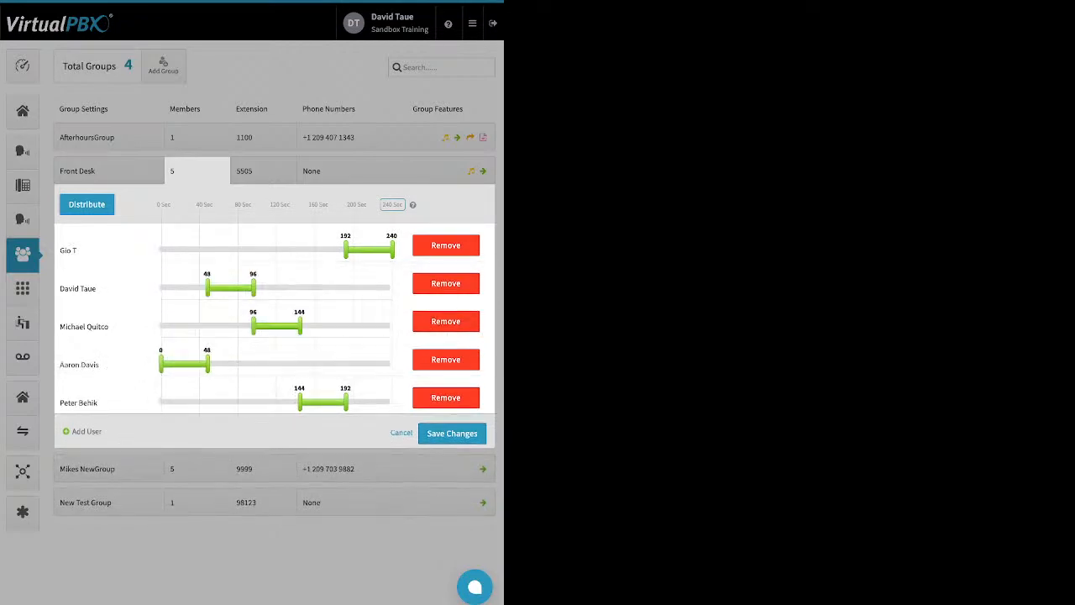
left_click_drag(78, 289, 192, 400)
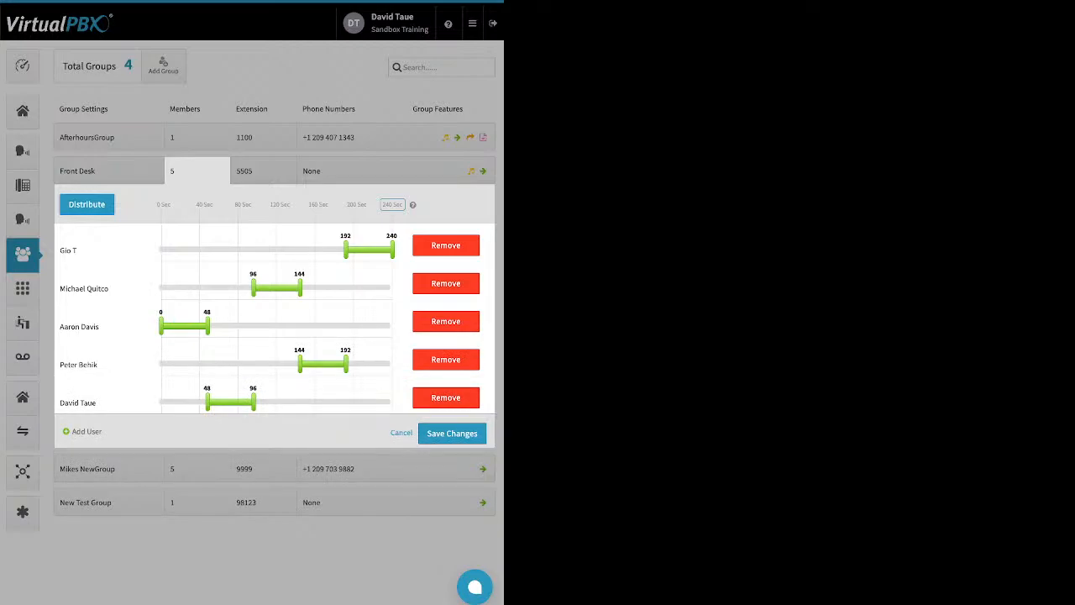
left_click(87, 205)
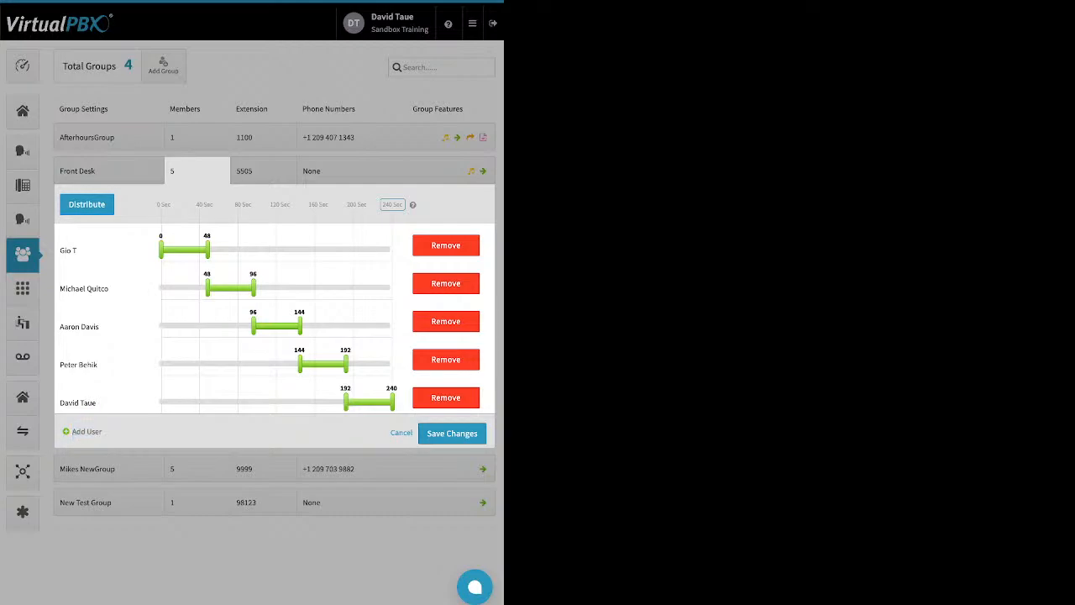
left_click_drag(72, 431, 99, 432)
left_click(86, 431)
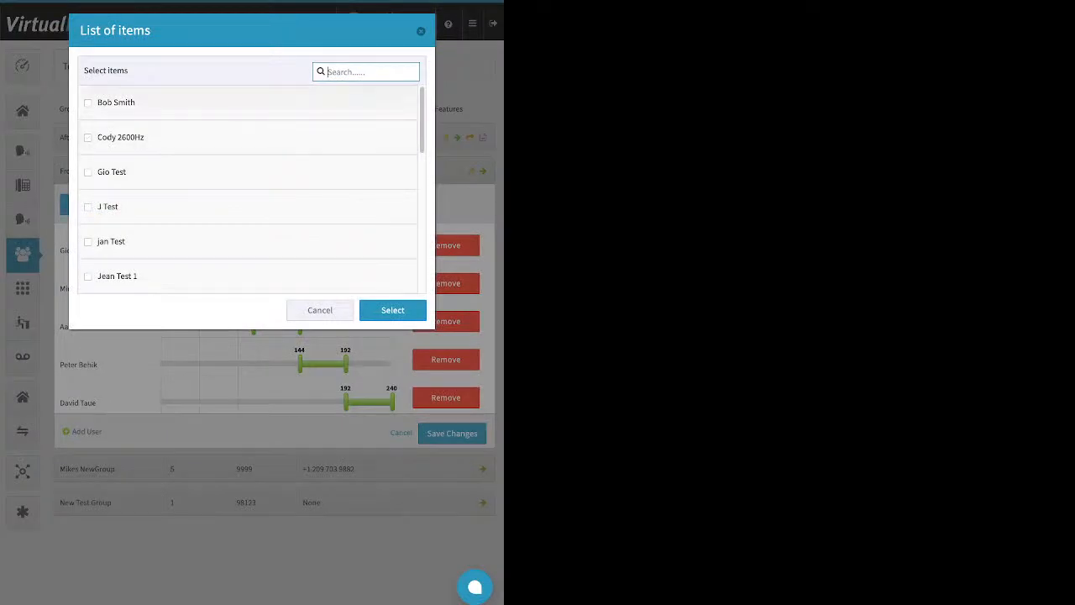
left_click(116, 101)
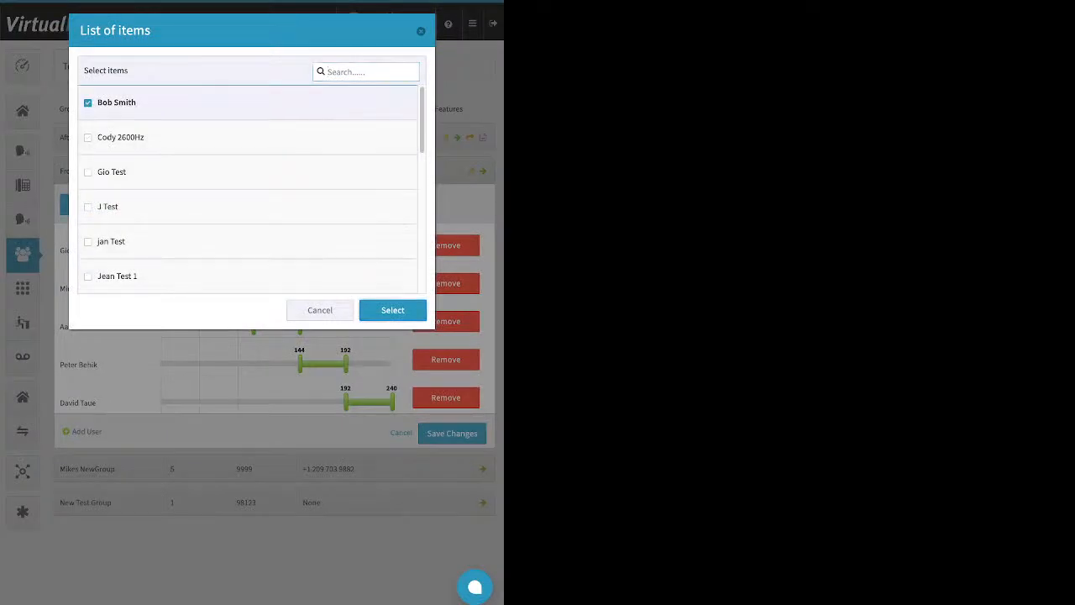
left_click(392, 310)
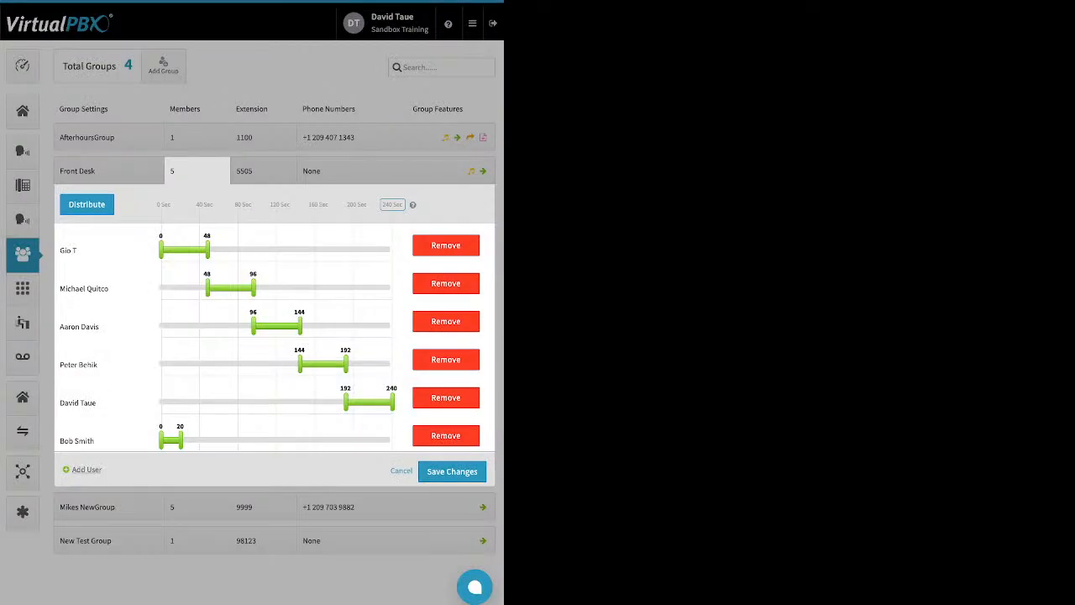
left_click(86, 204)
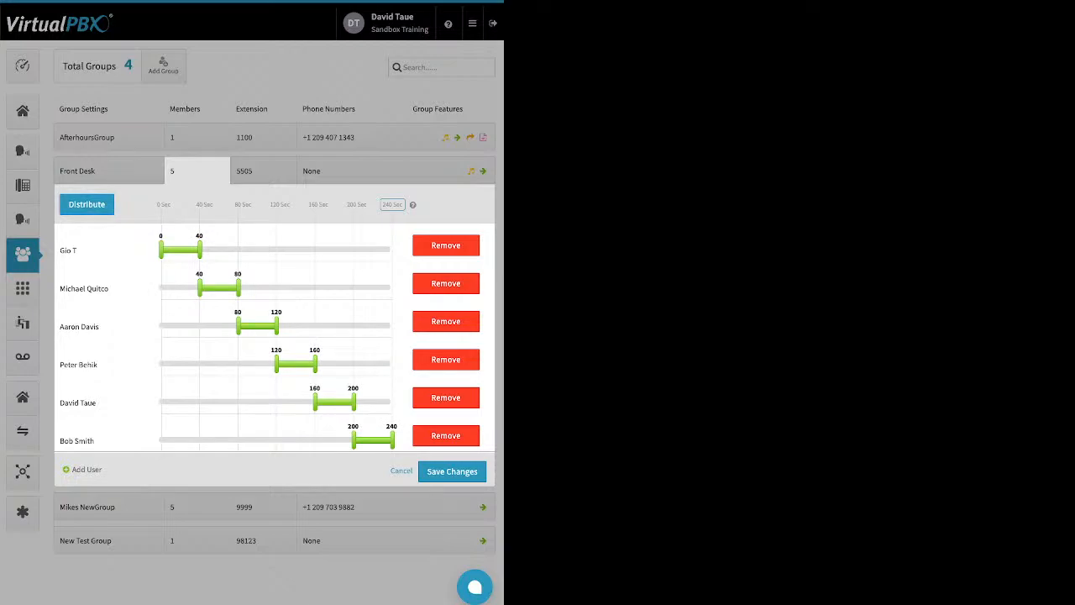
- Cancel out of the Front Desk extension panel and open the AfterhoursGroup's group features
left_click(264, 170)
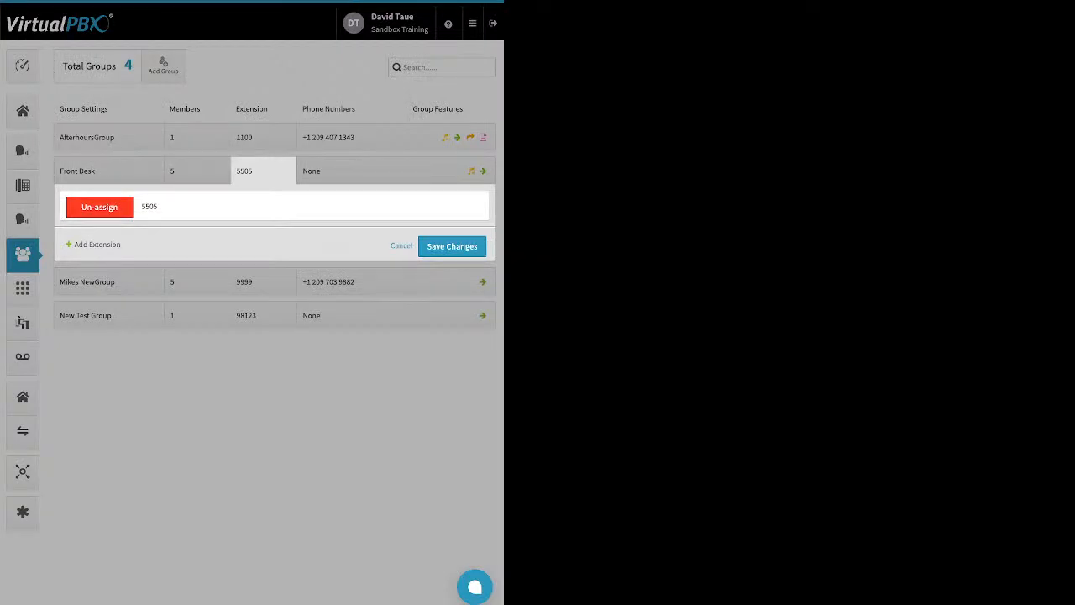
left_click(402, 246)
left_click(351, 137)
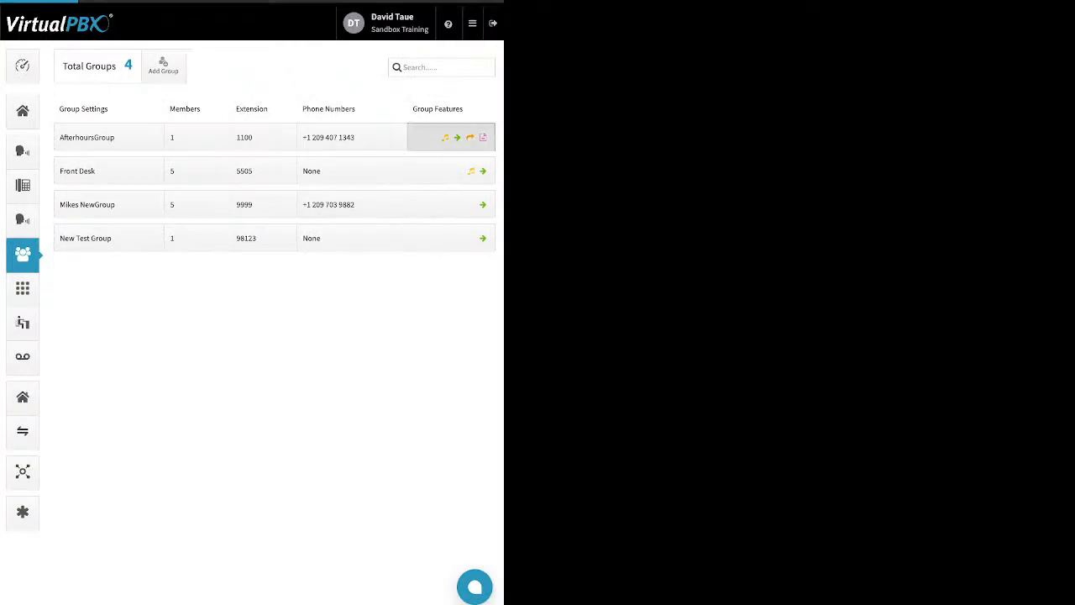
left_click(451, 137)
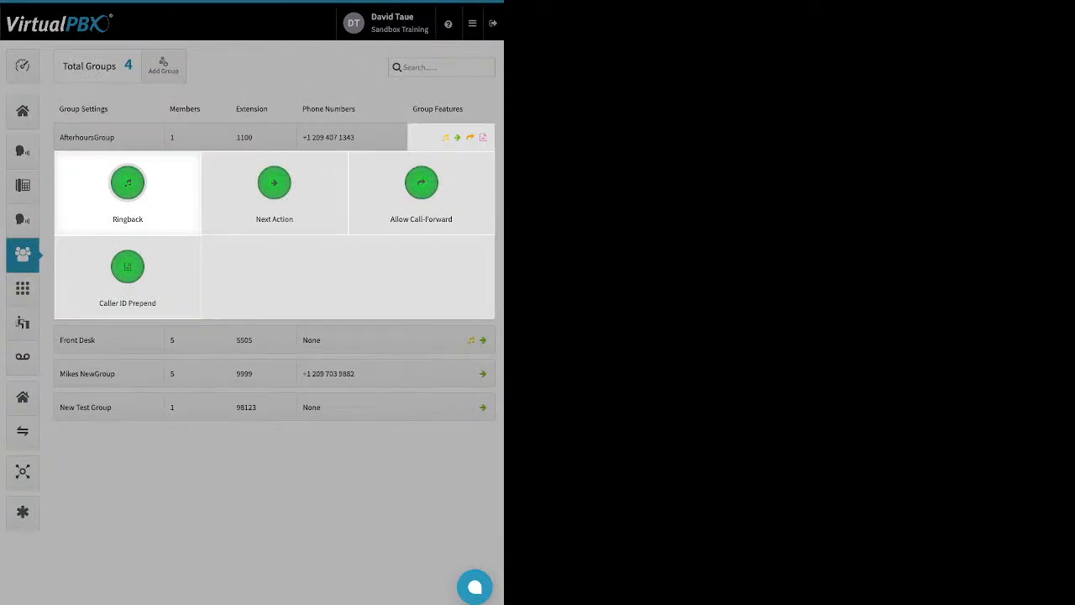
- Open the AfterhoursGroup's Ringback settings, reveal the media upload option, and cancel
left_click(127, 183)
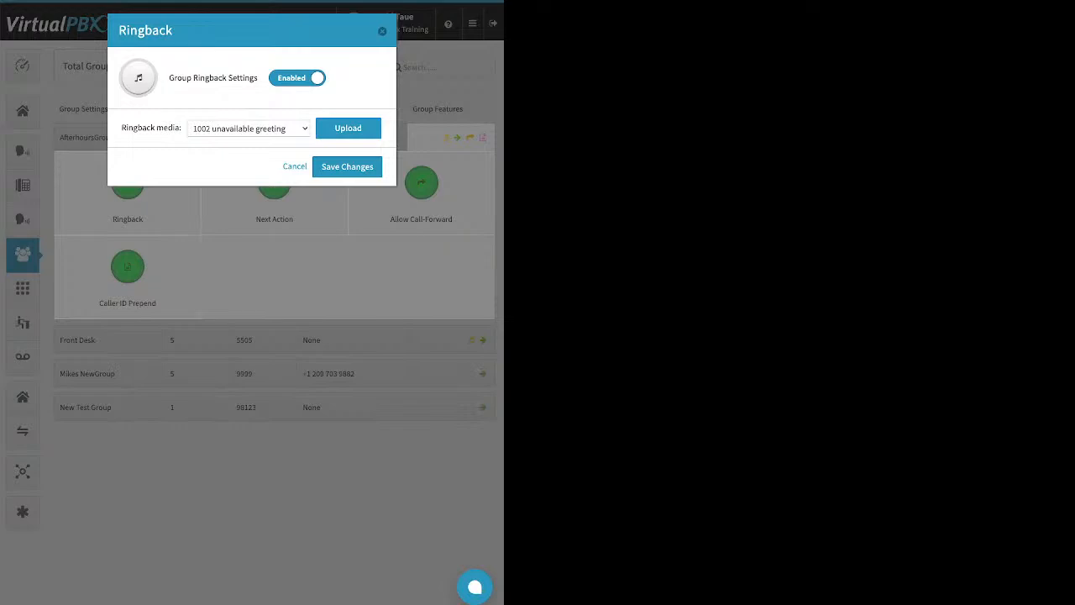
left_click_drag(259, 78, 177, 78)
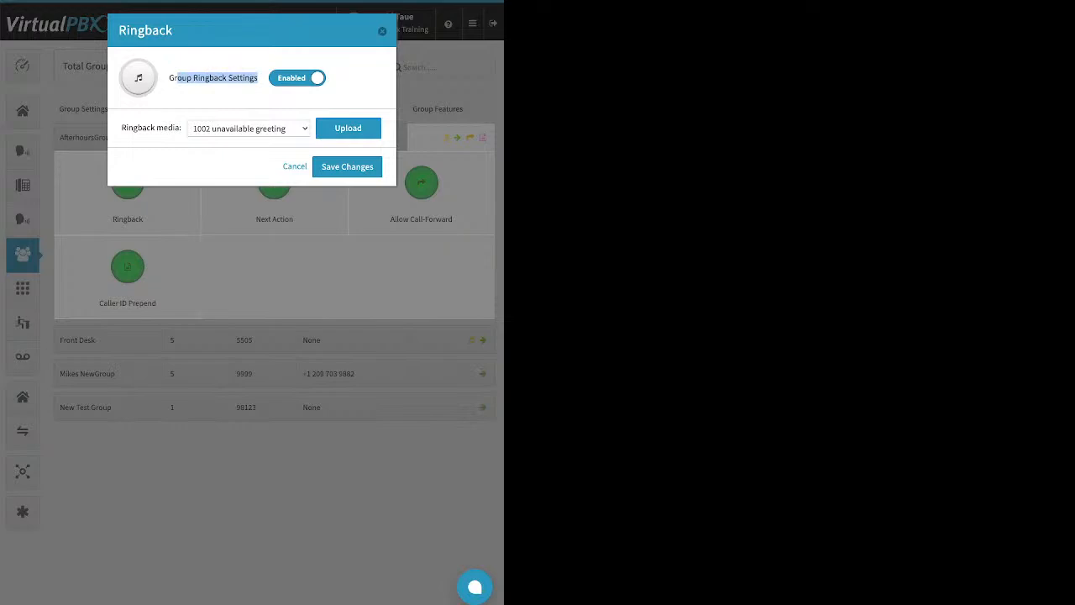
left_click(348, 128)
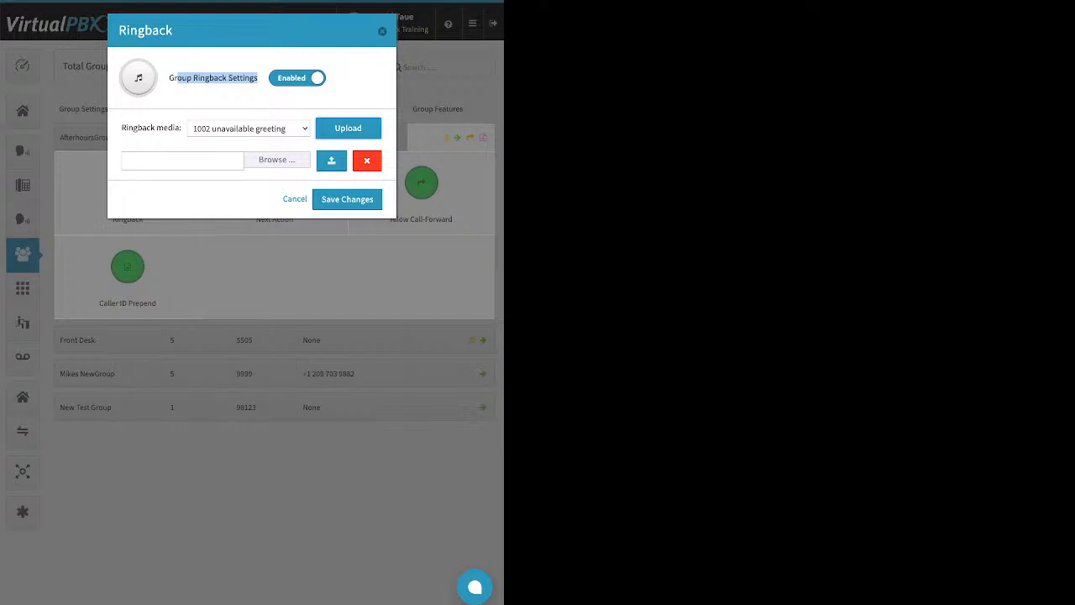
left_click(295, 199)
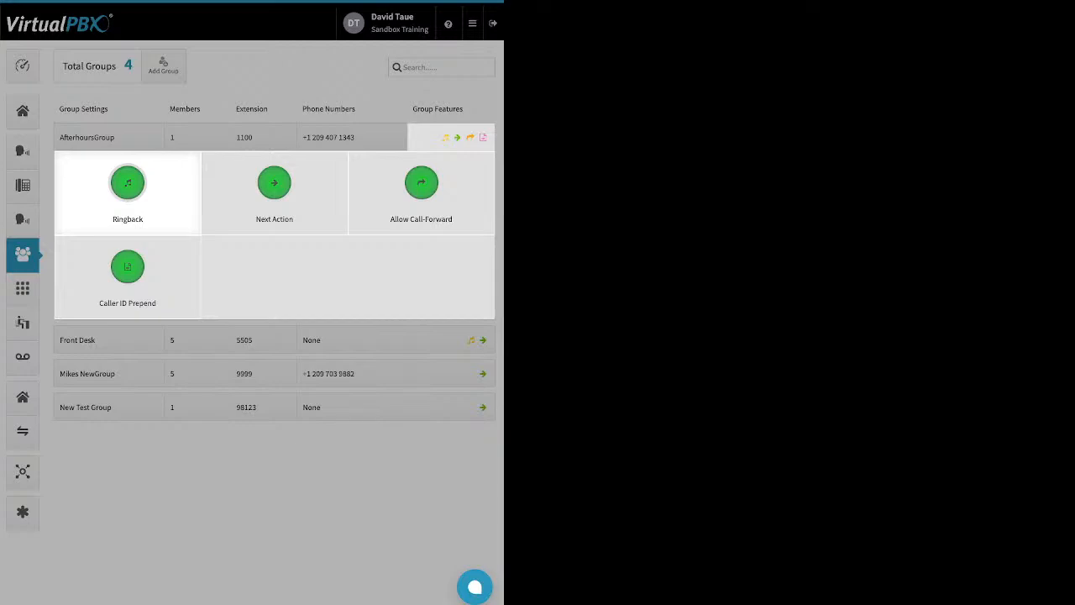
- Open the AfterhoursGroup's Next Action settings and review where unanswered calls are forwarded
left_click(274, 183)
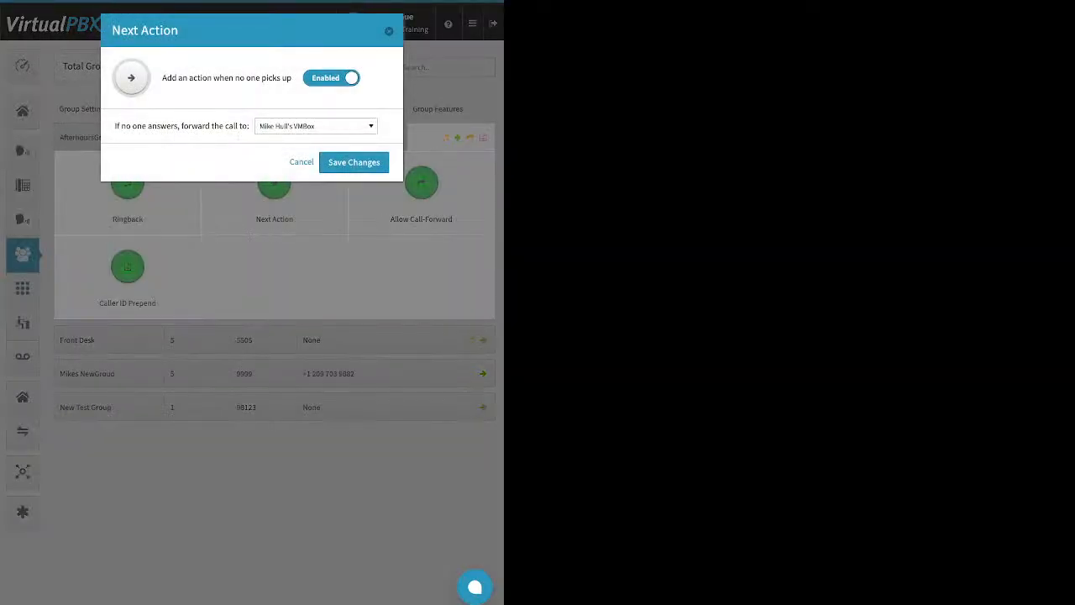
left_click_drag(115, 126, 243, 126)
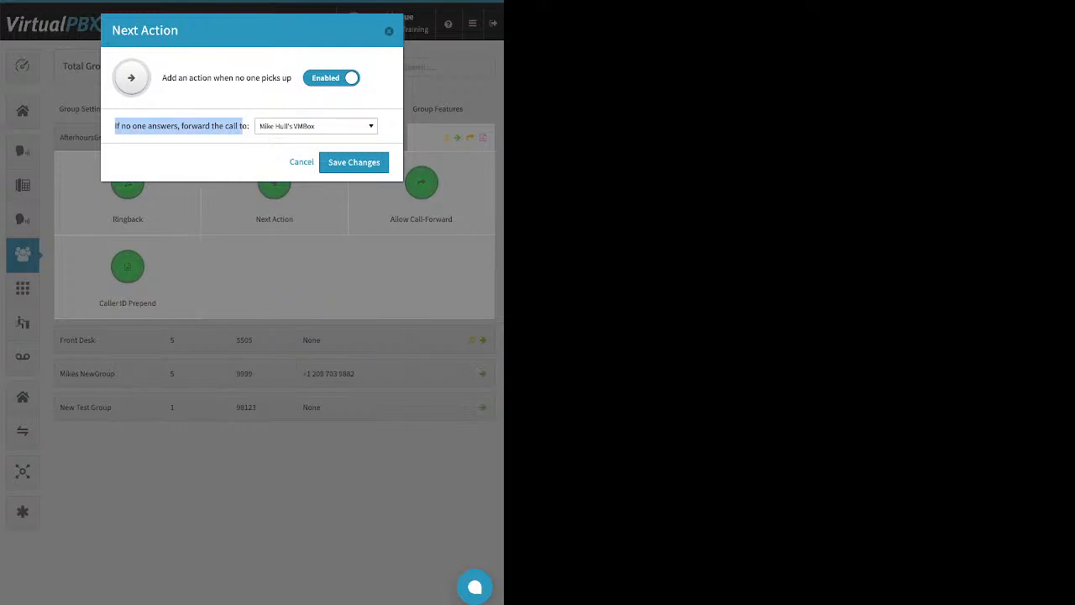
left_click(316, 127)
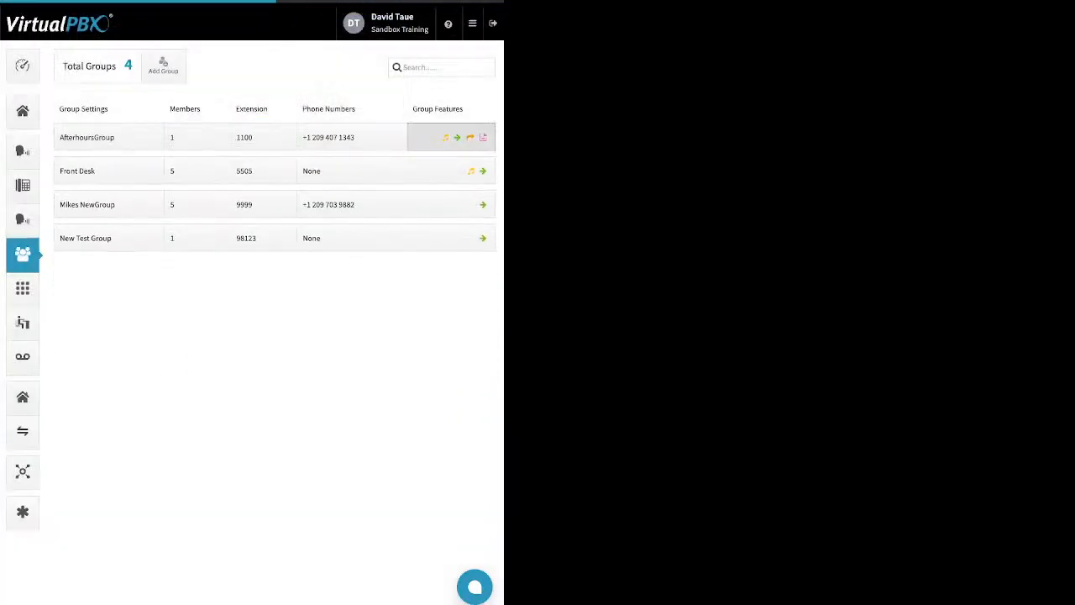
- Reopen the AfterhoursGroup's features, review its Caller ID Prepend name and number prefixes, and close the dialog
left_click(451, 137)
left_click(421, 182)
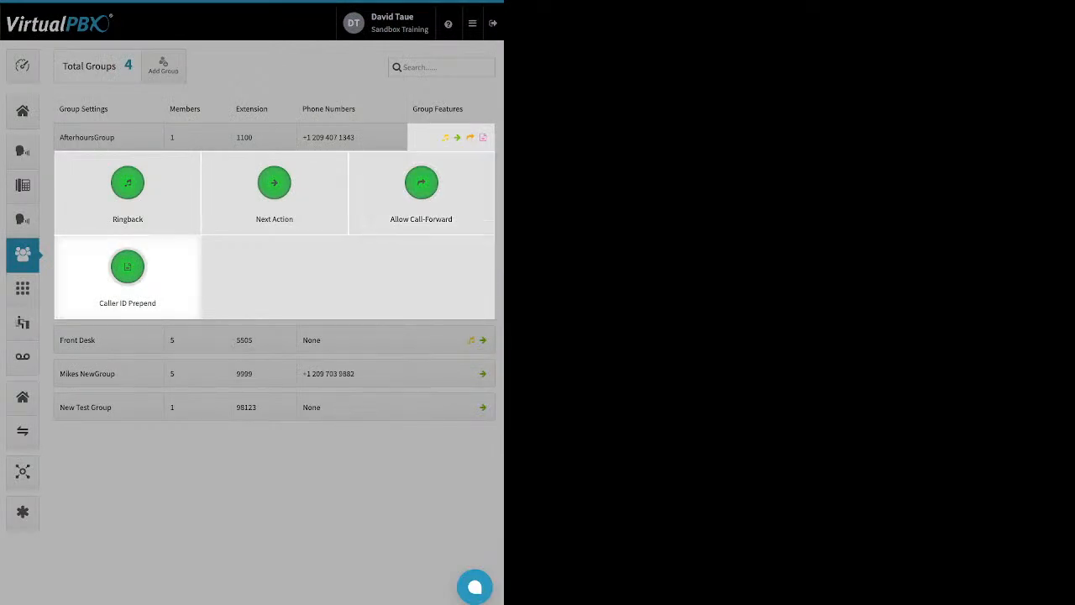
left_click(127, 269)
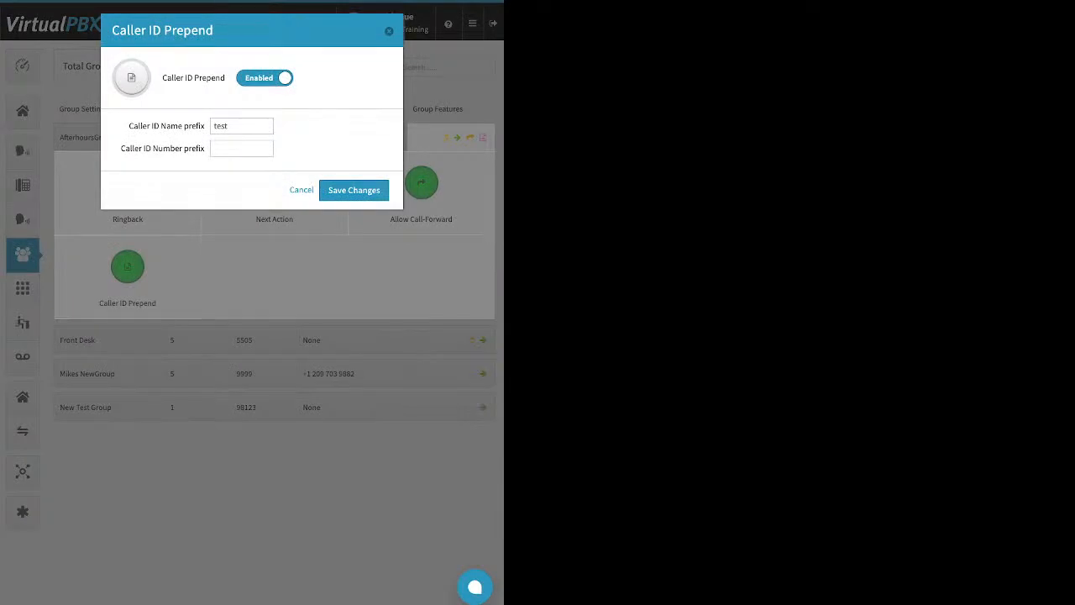
left_click_drag(129, 125, 205, 126)
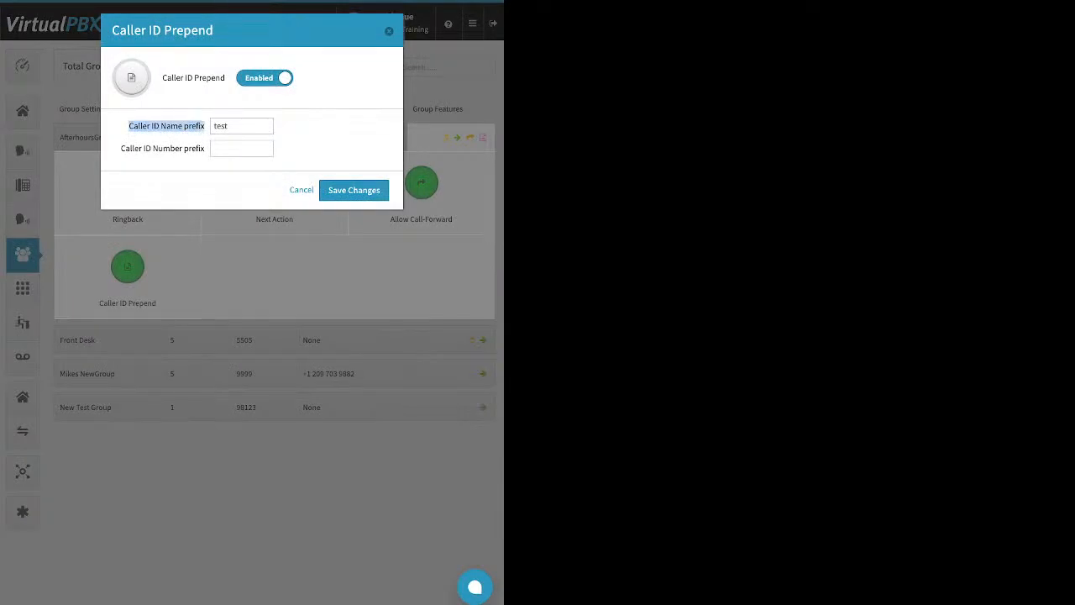
left_click_drag(121, 148, 205, 149)
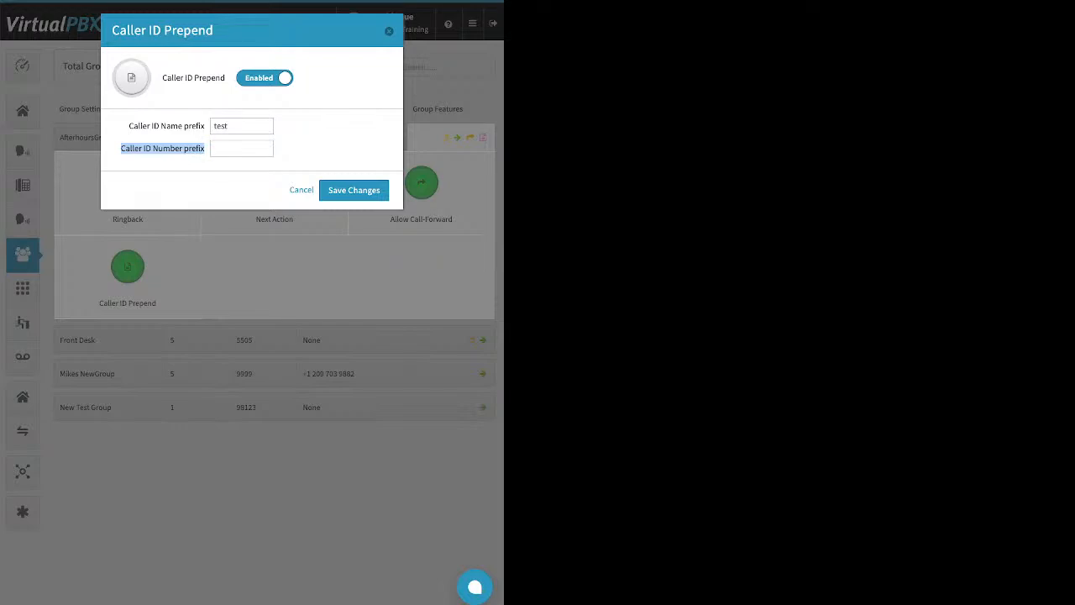
key("Escape")
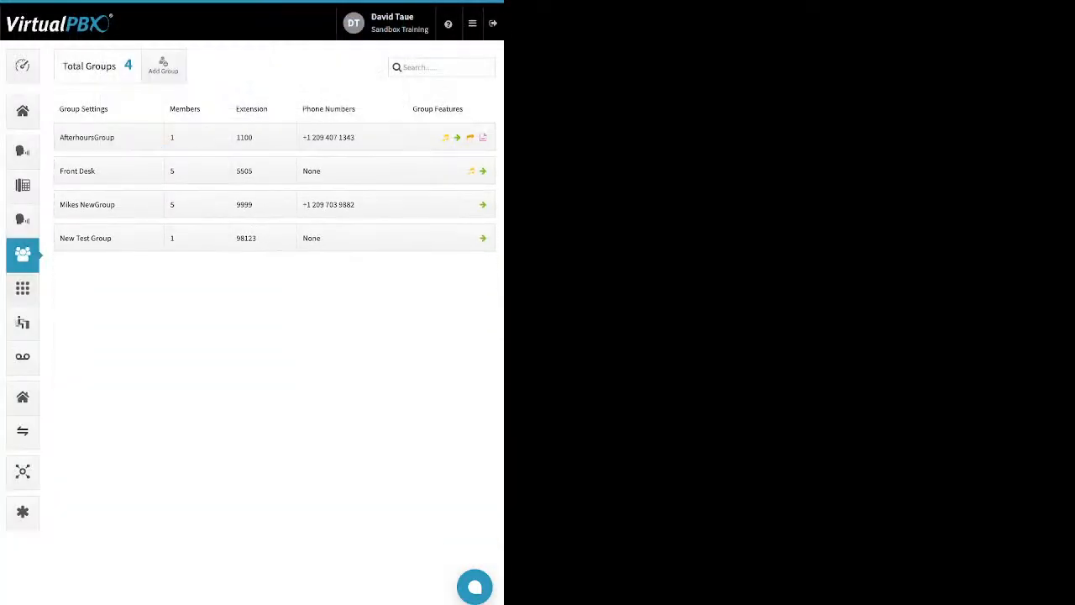
- Open the numbers in use list and view the options menu for a Callflows number
left_click(23, 289)
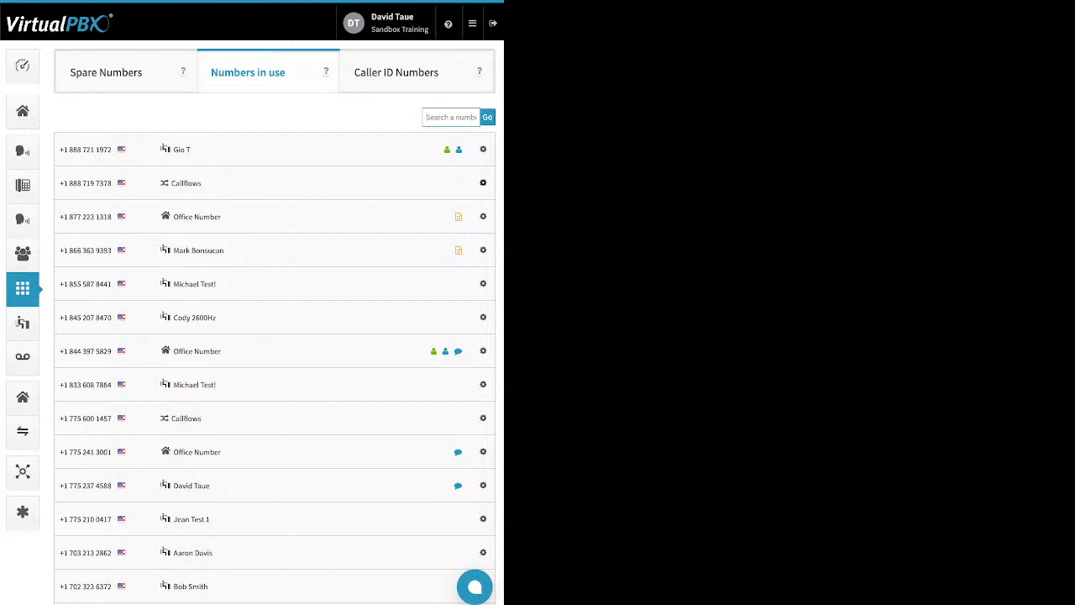
left_click(483, 182)
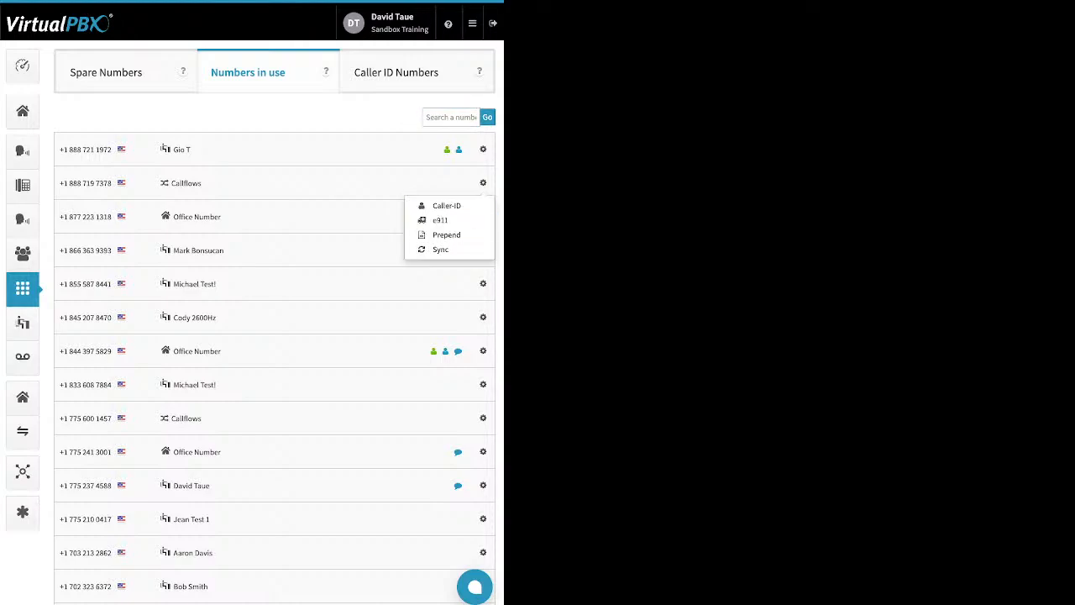
key("Escape")
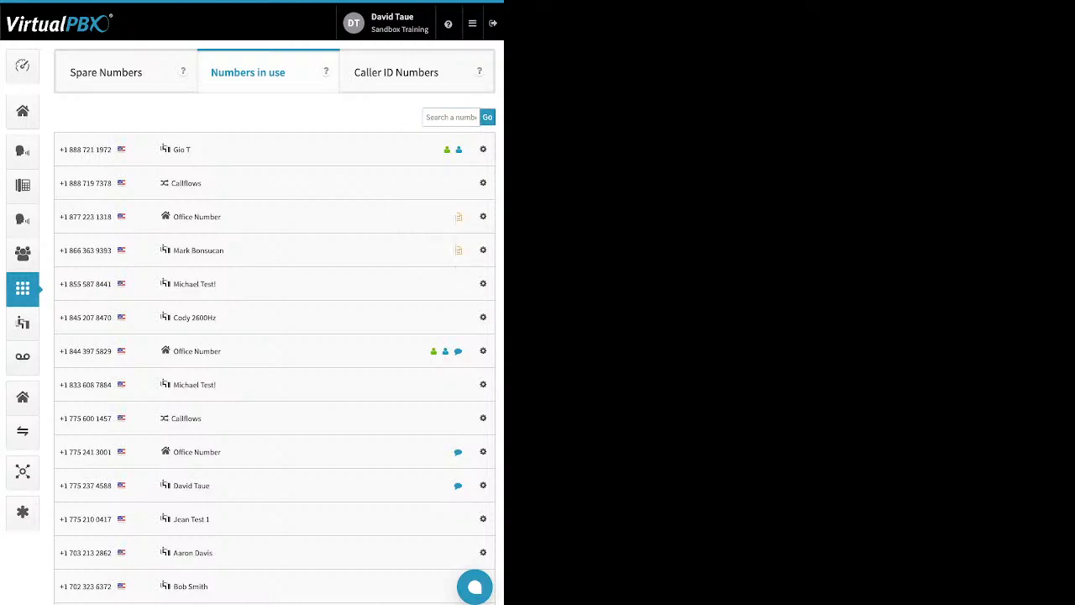
- Delete the second, third and fourth numbers from the Spare Numbers list and confirm the deletion
left_click(107, 72)
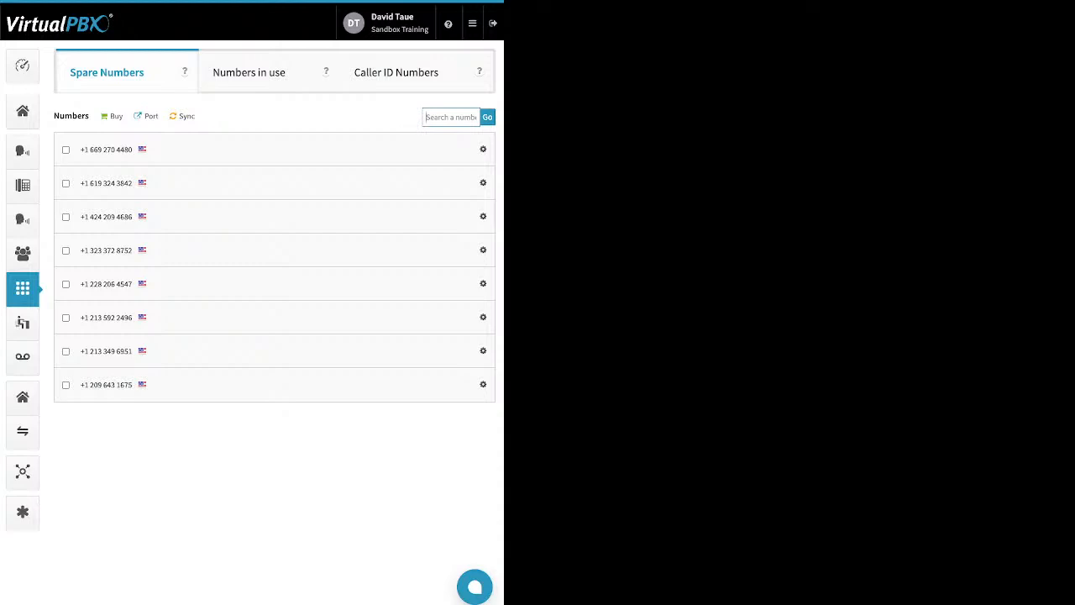
double_click(72, 116)
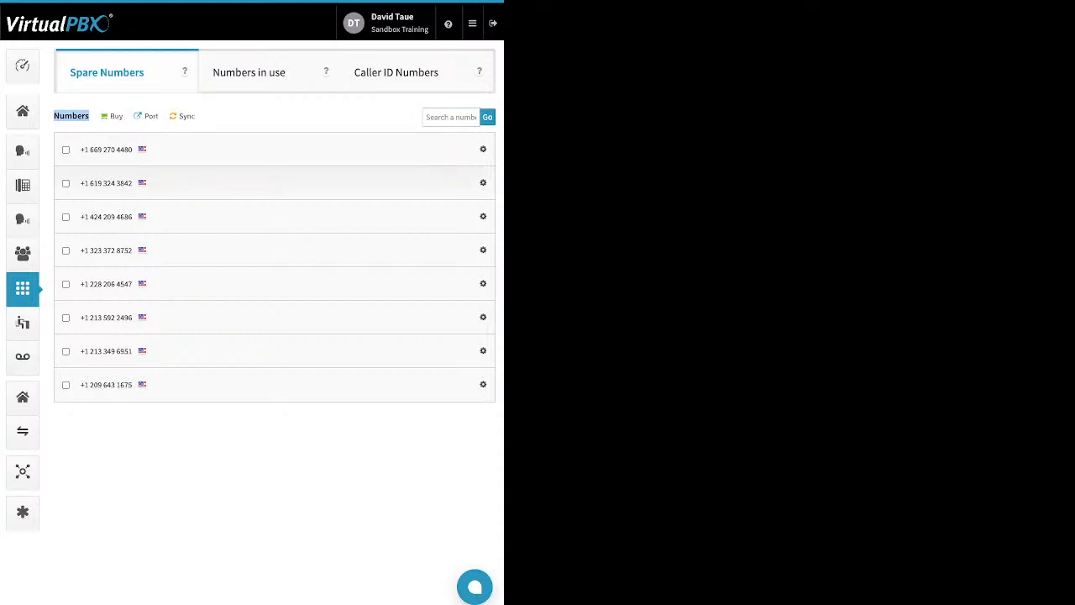
left_click(66, 183)
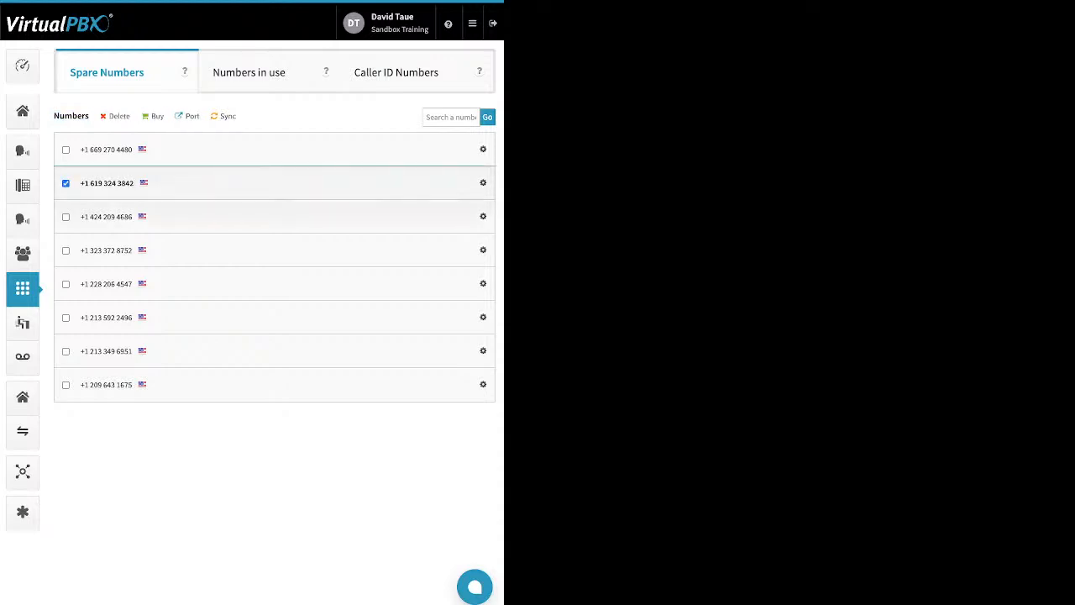
left_click(66, 217)
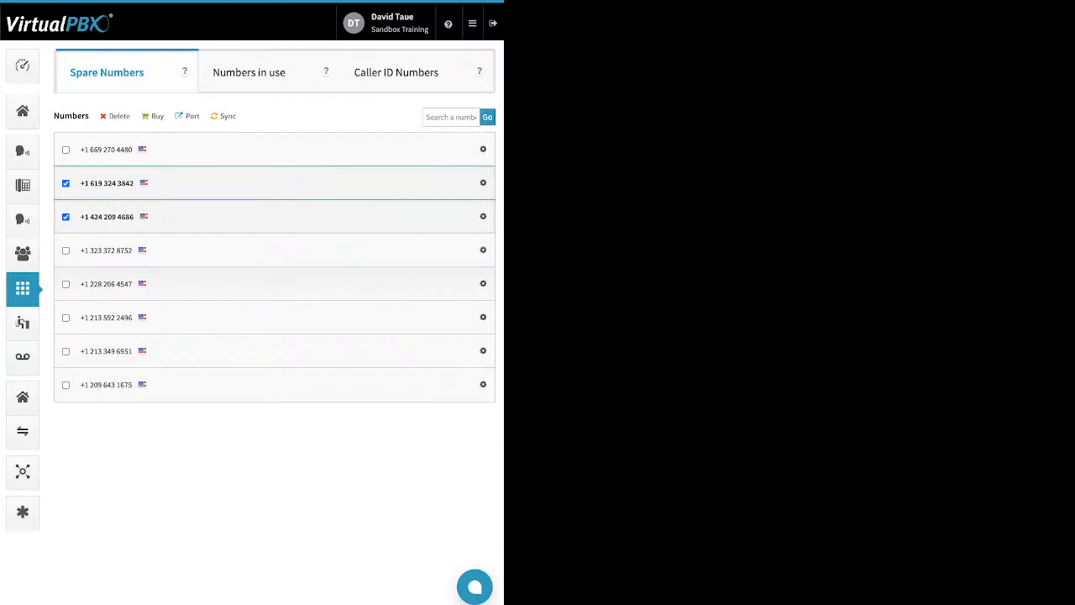
left_click(65, 250)
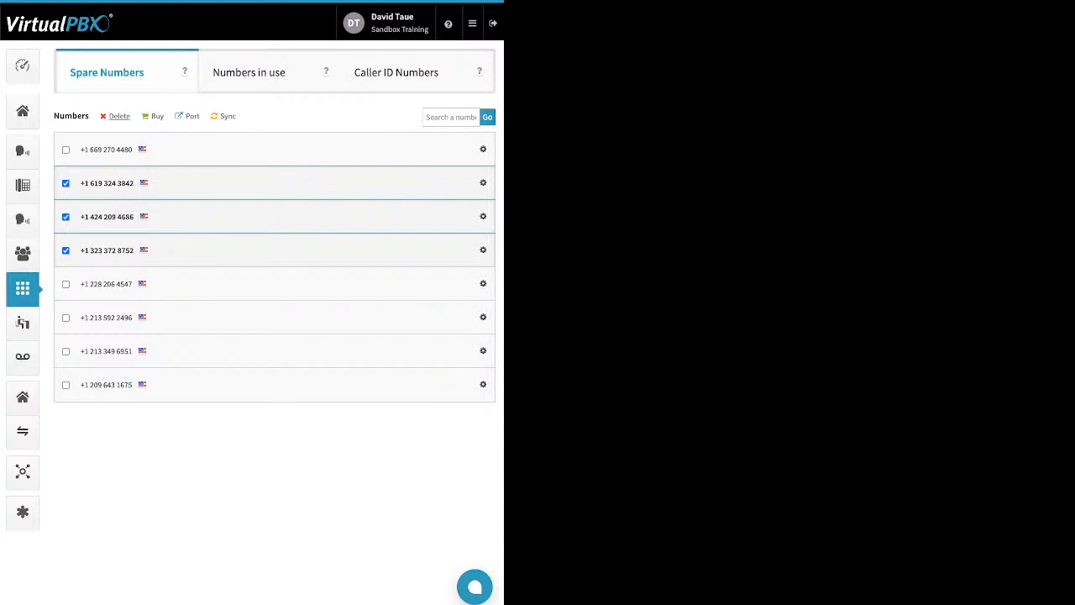
left_click(119, 116)
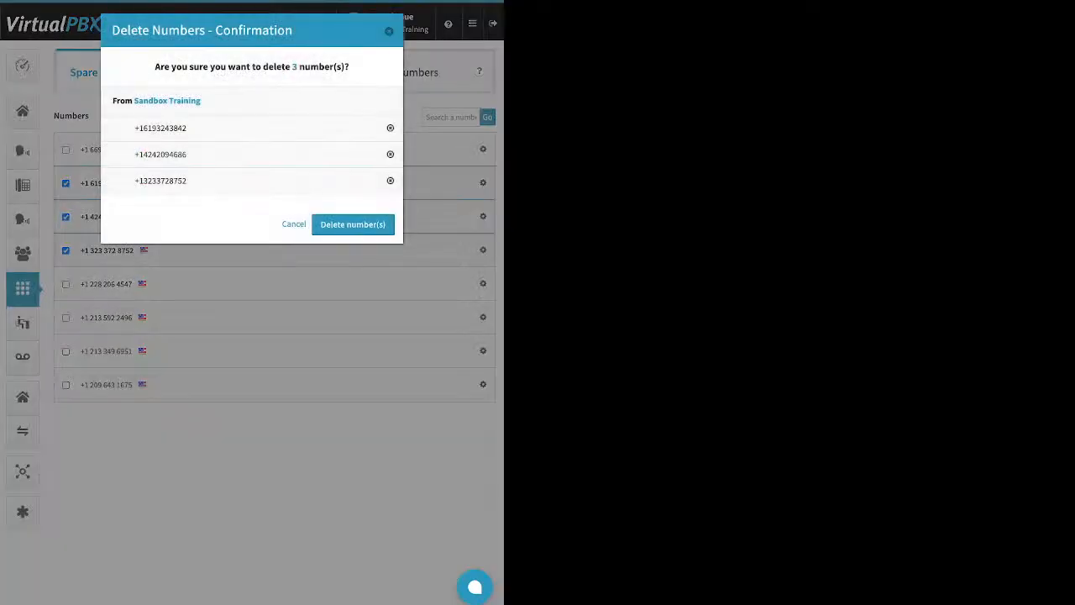
left_click(352, 224)
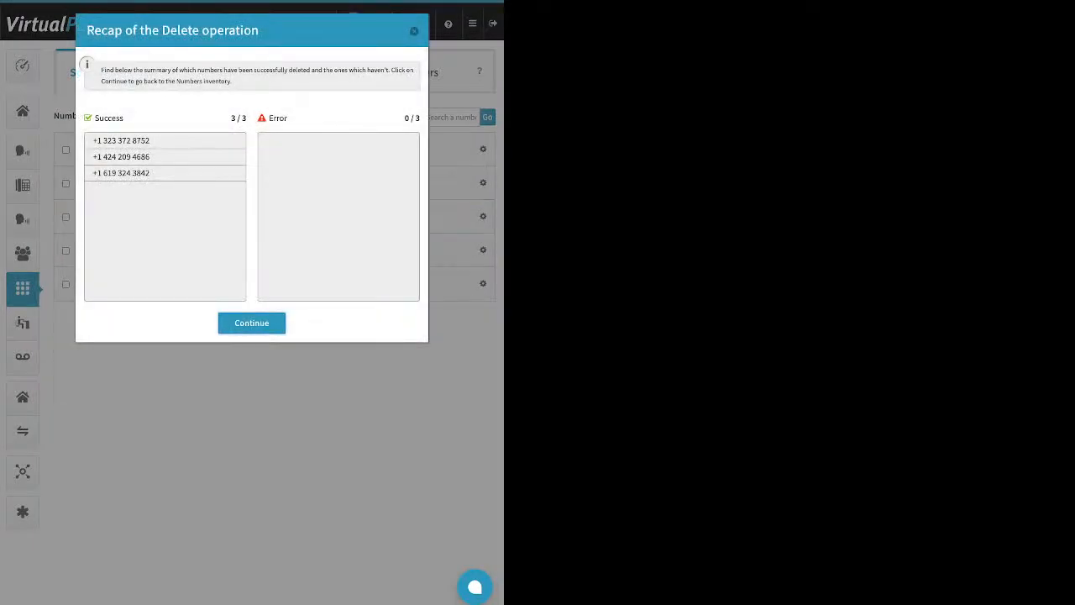
left_click(252, 324)
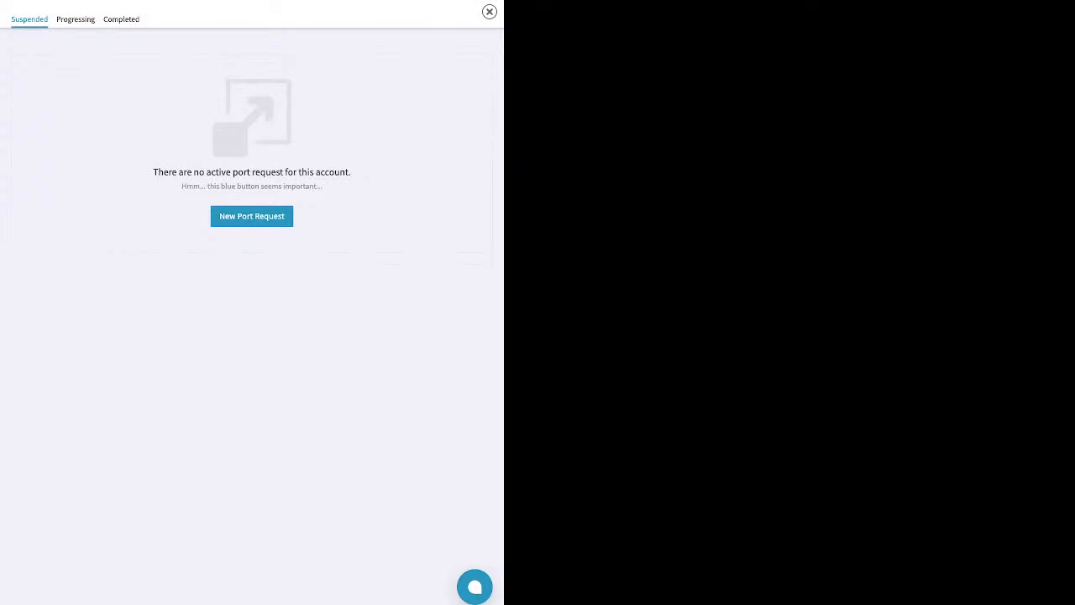
- Start a new port request named test for U.S. Local Numbers and tick the recent bill acknowledgement
left_click(252, 216)
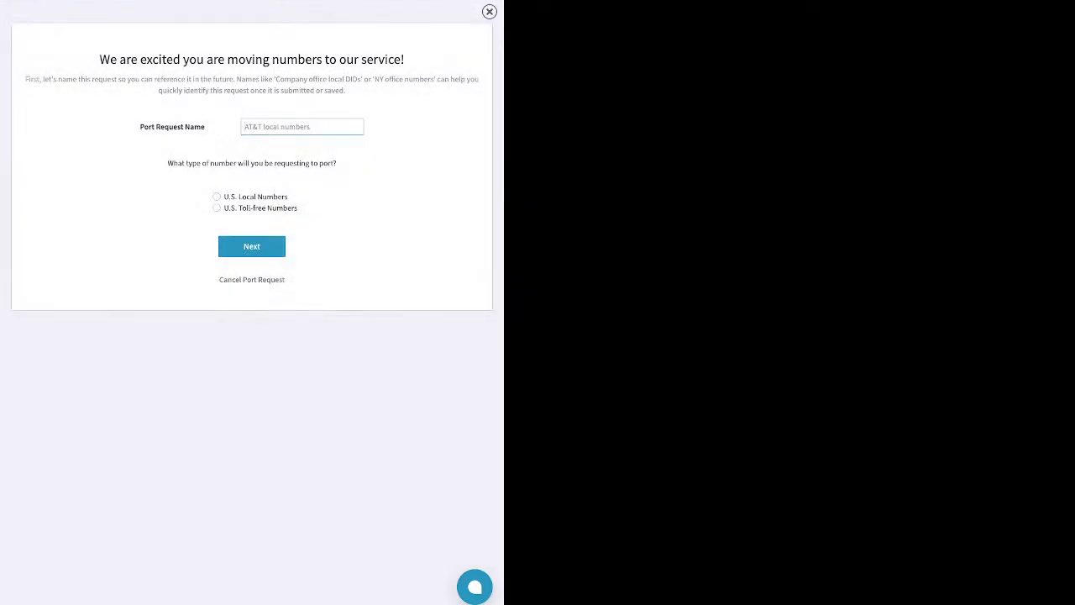
type("test")
left_click(252, 246)
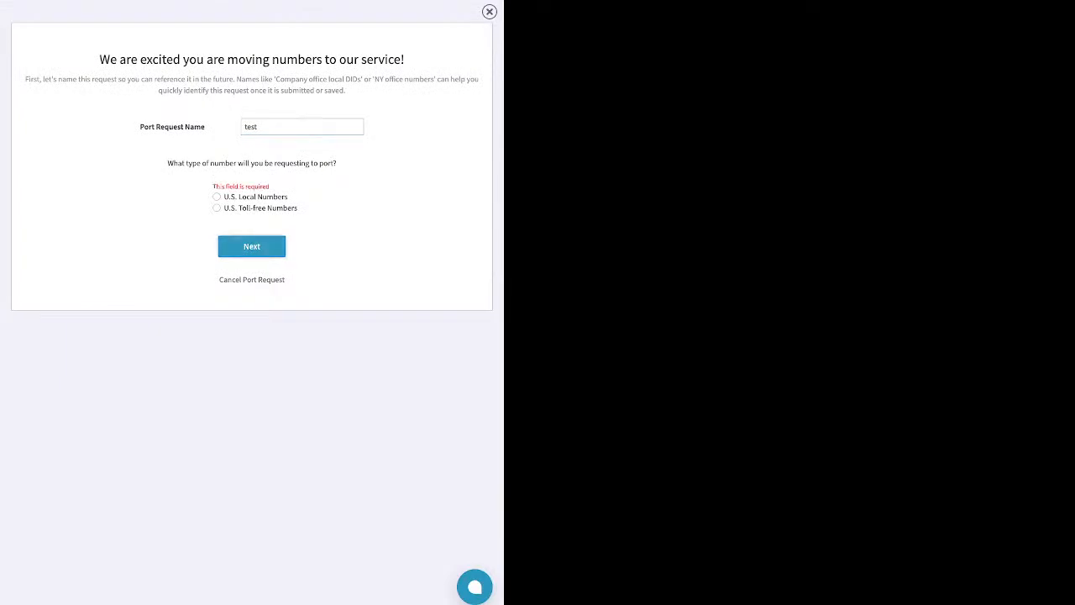
left_click(217, 197)
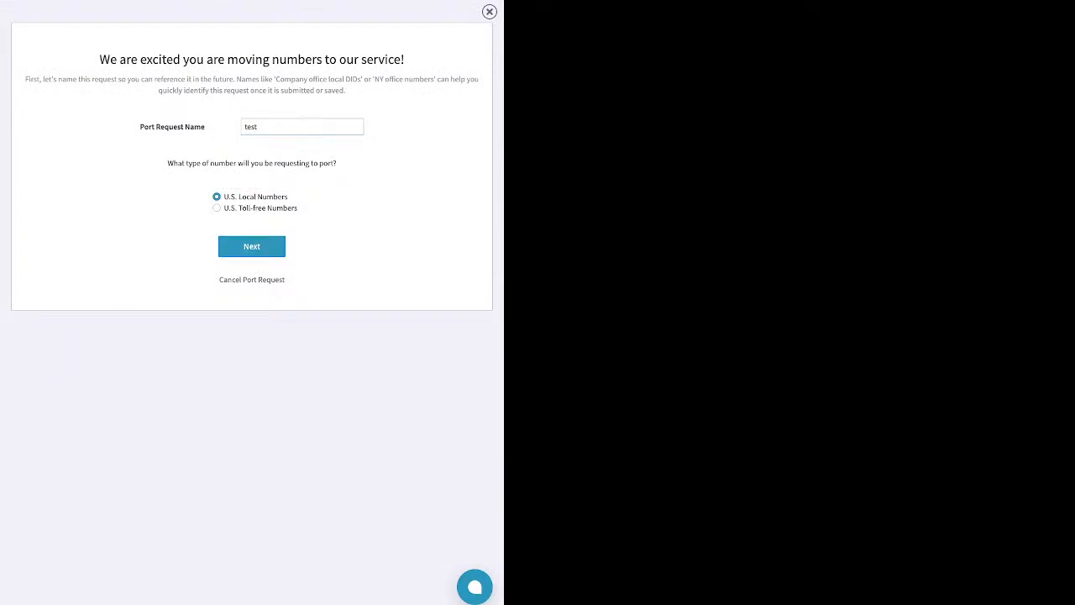
left_click(252, 246)
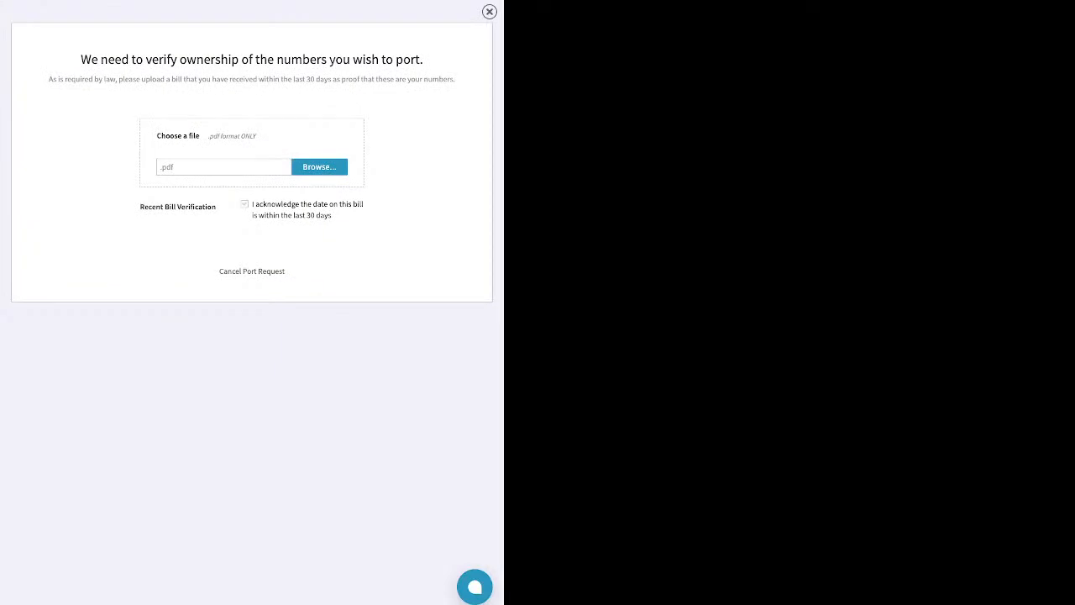
left_click(244, 204)
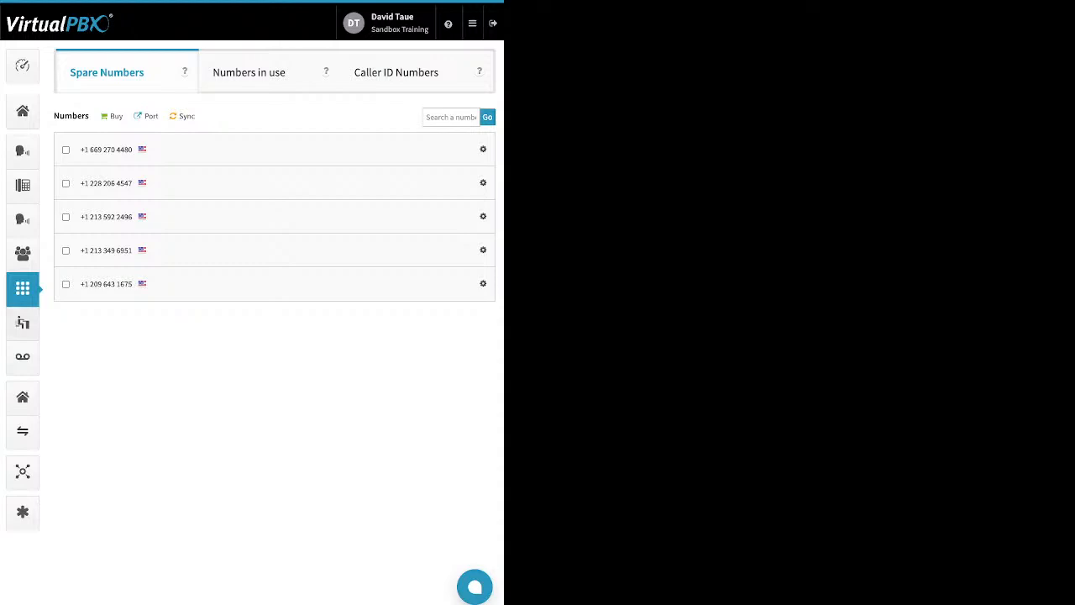
- Open the Add User and Device dialog from the users list and set the main extension number to 5001
left_click(23, 323)
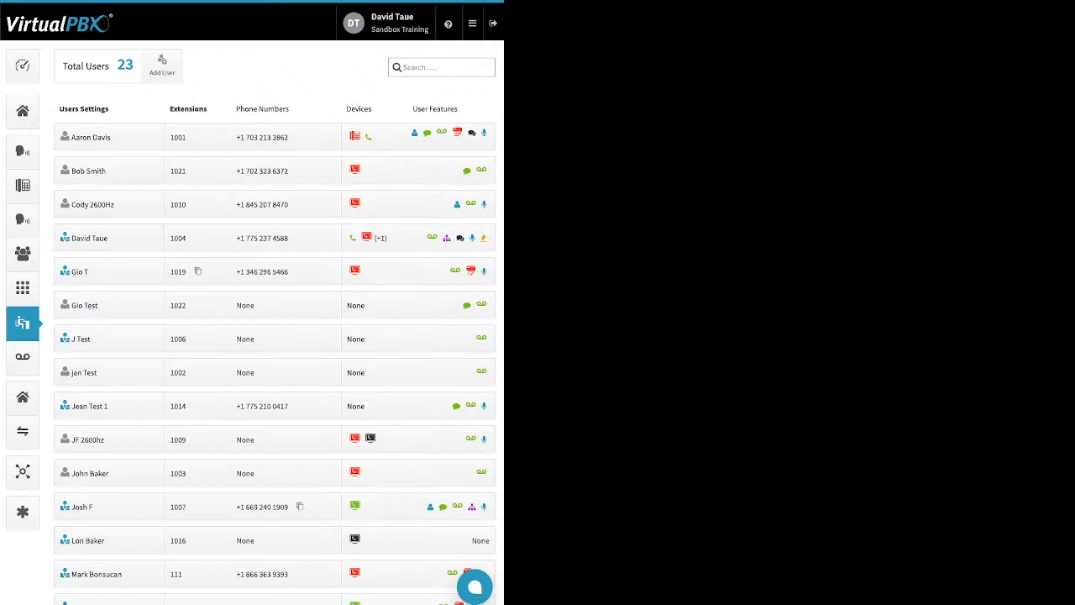
left_click(162, 65)
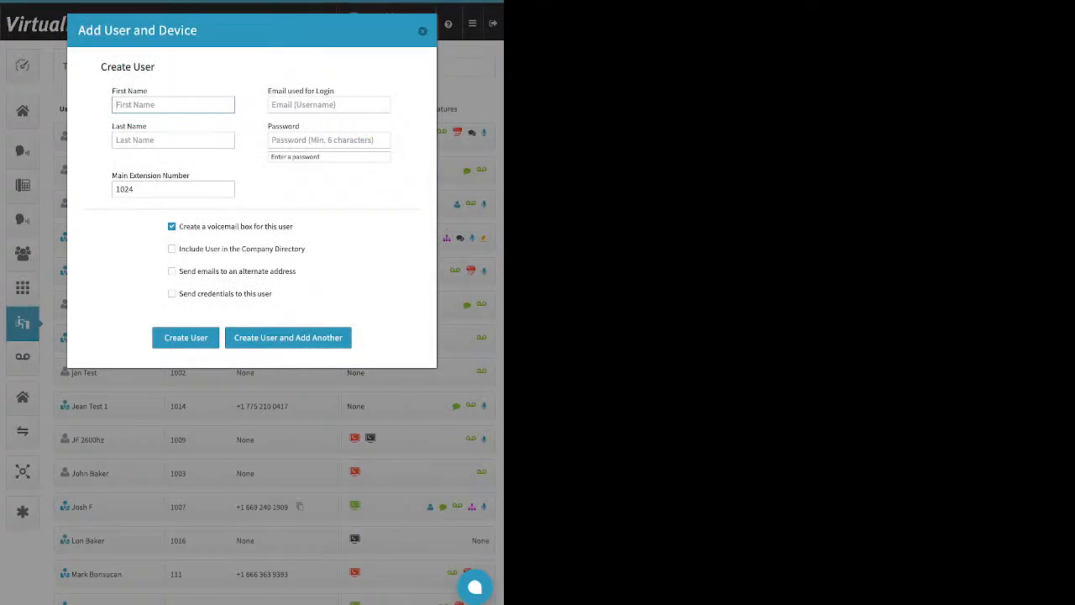
mouse_move(335, 91)
left_mouse_down()
mouse_move(272, 90)
mouse_move(335, 91)
left_mouse_up()
left_click(272, 90)
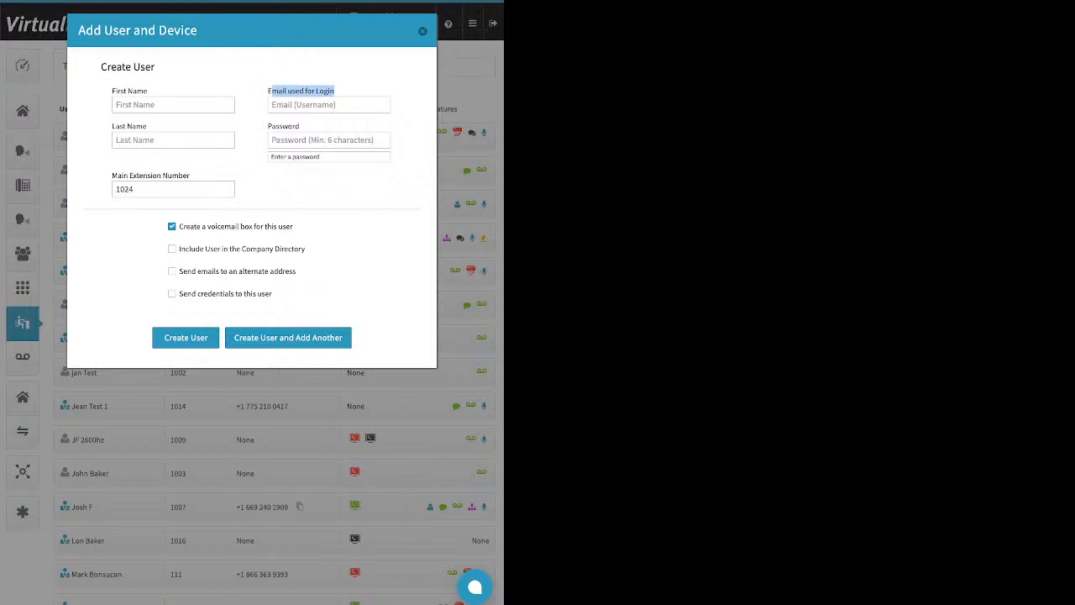
left_click(328, 140)
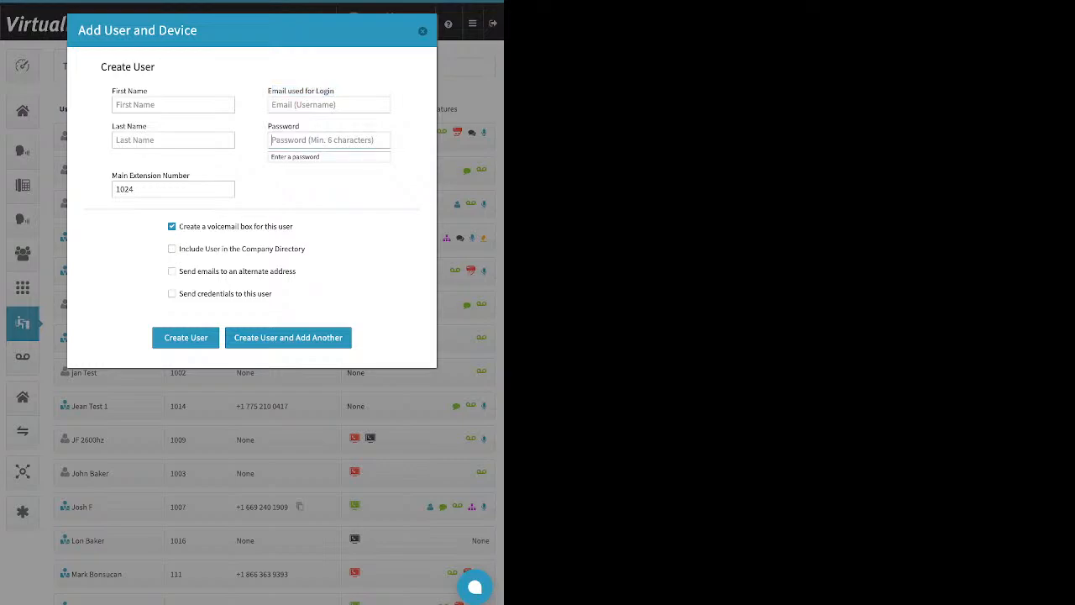
key("Tab")
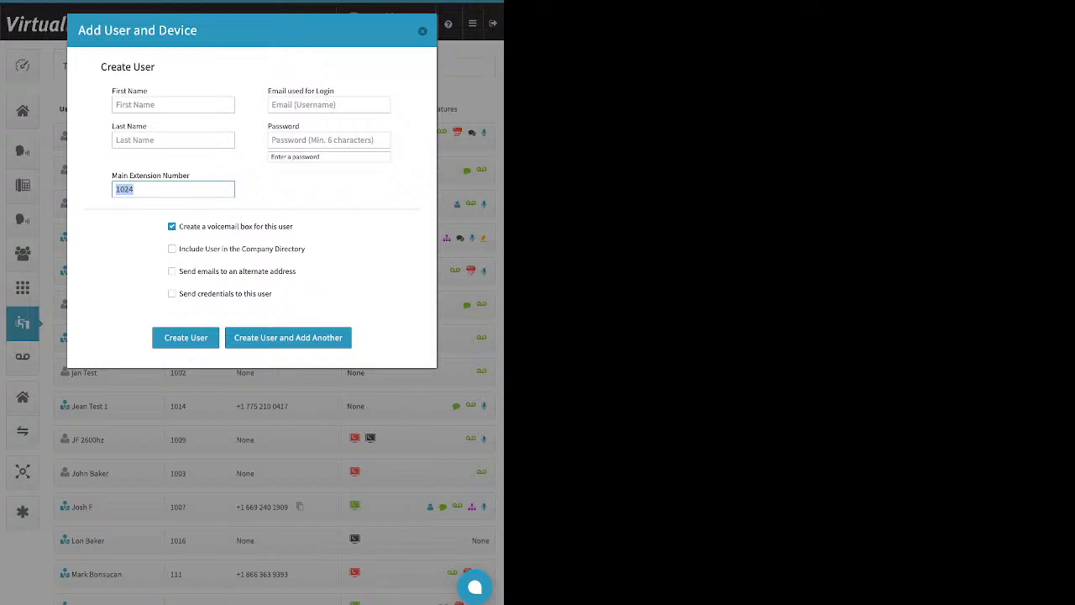
type("5001")
- Enable including the new user in the Company Directory and sending emails to an alternate address
left_click_drag(179, 226, 294, 226)
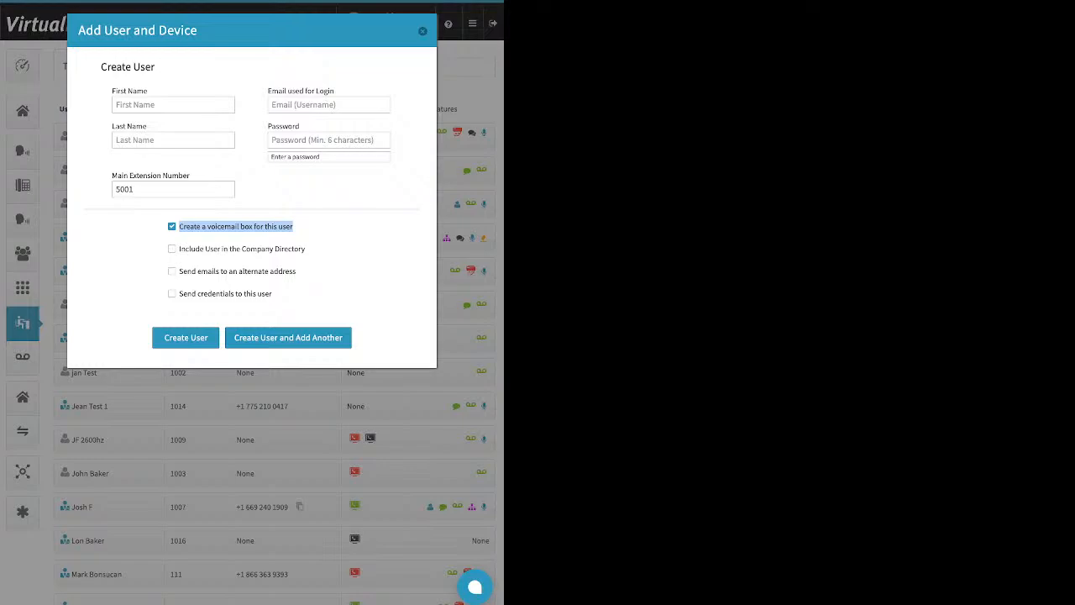
left_click_drag(307, 250, 174, 250)
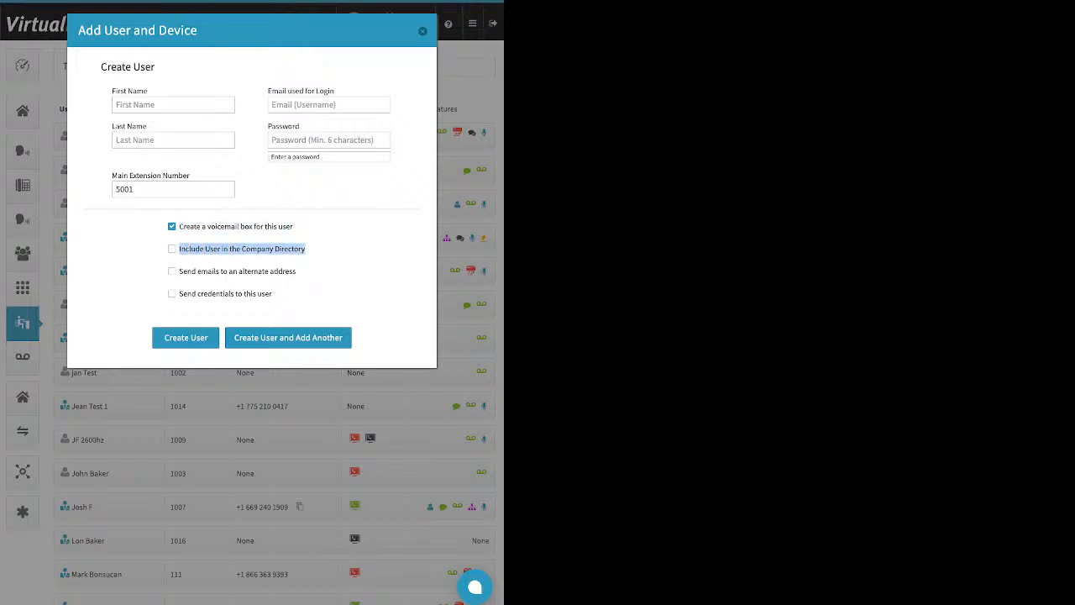
left_click(172, 249)
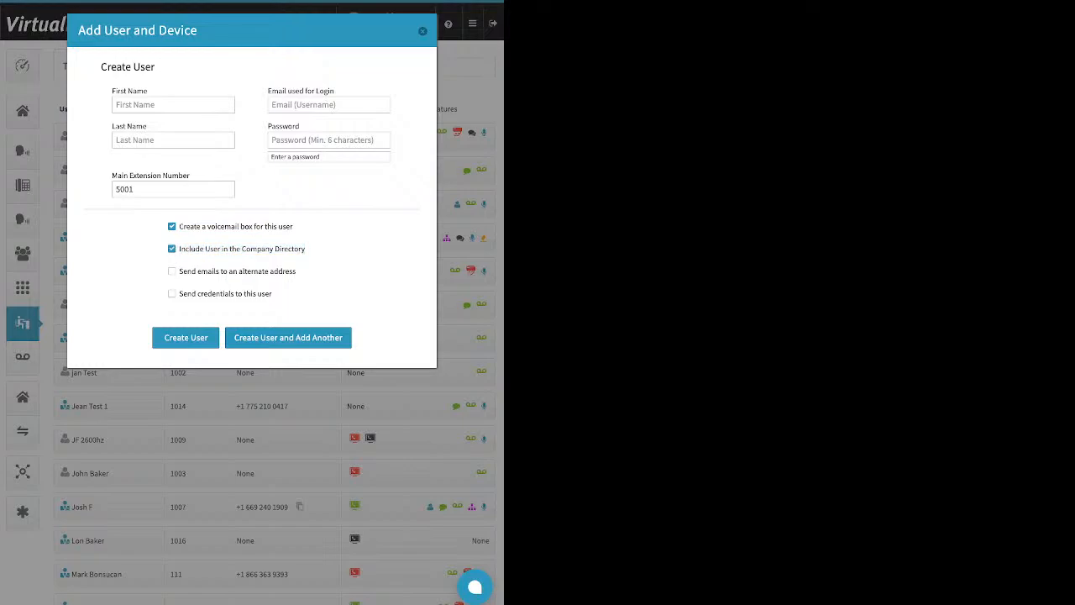
left_click_drag(296, 271, 197, 272)
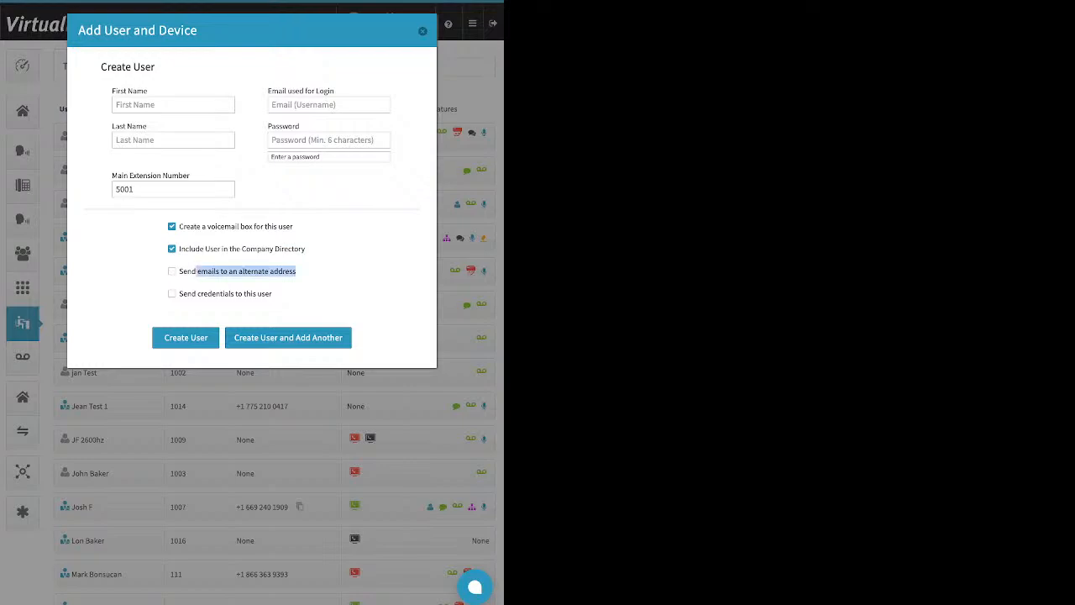
left_click_drag(267, 91, 330, 91)
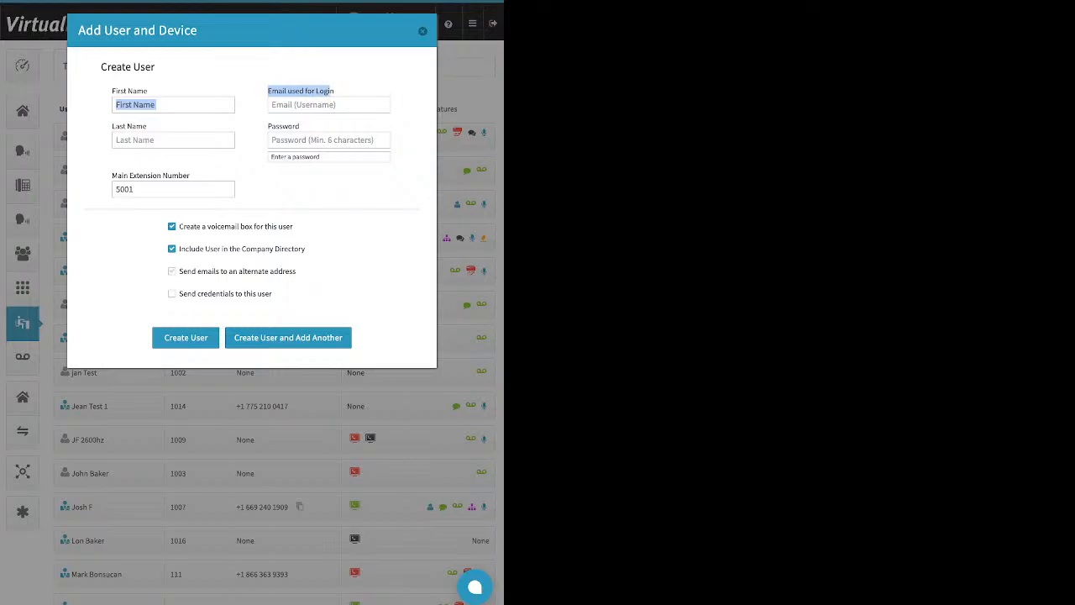
left_click(171, 271)
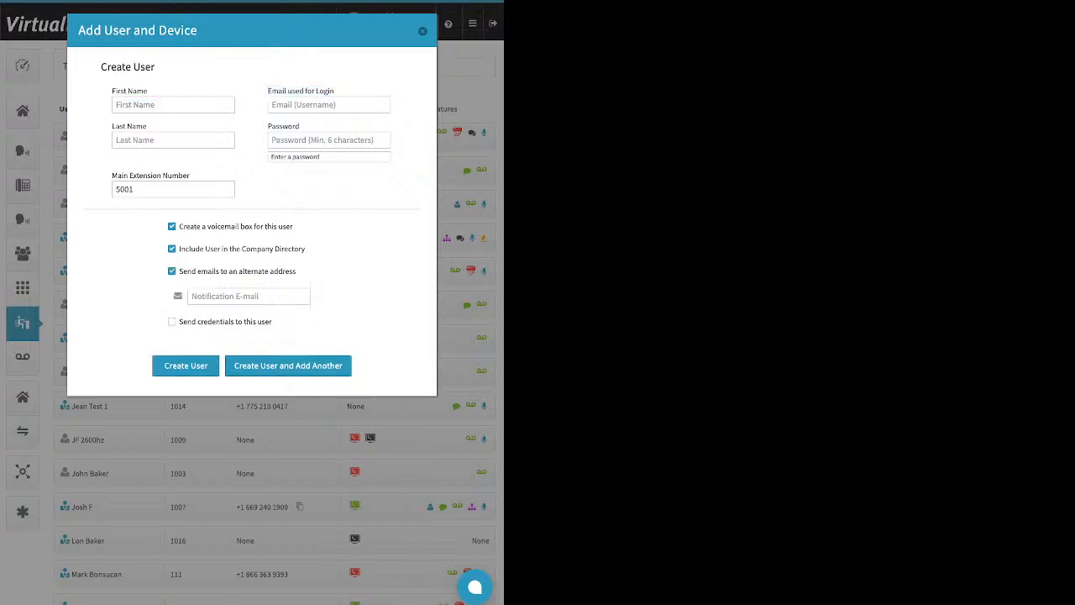
- Untick emails to an alternate address, tick sending credentials to the user, and close the Add User and Device dialog
left_click(244, 297)
left_click(171, 272)
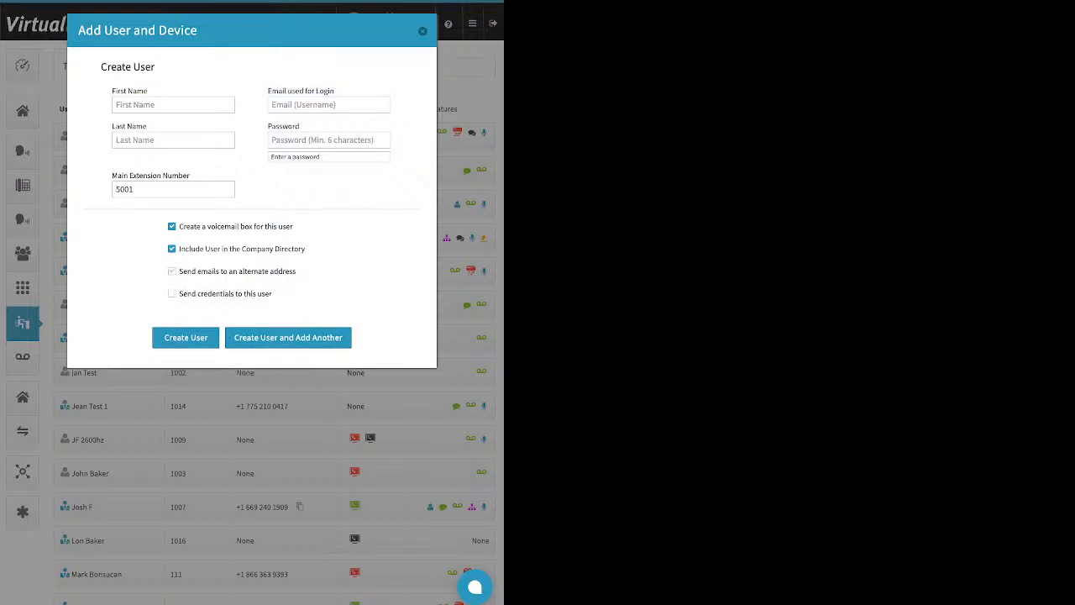
left_click_drag(273, 293, 173, 294)
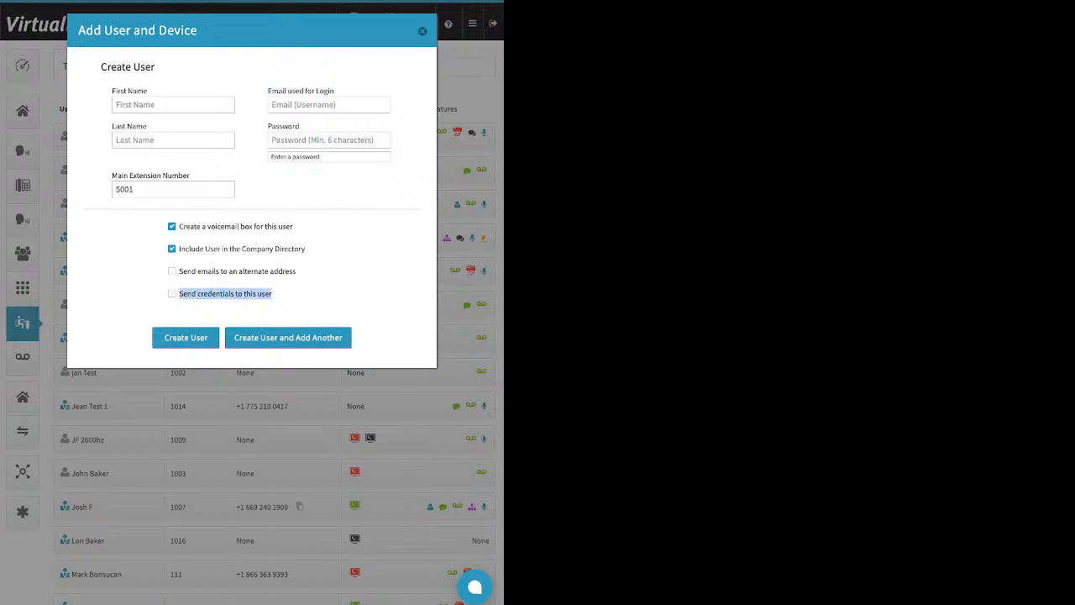
left_click(171, 293)
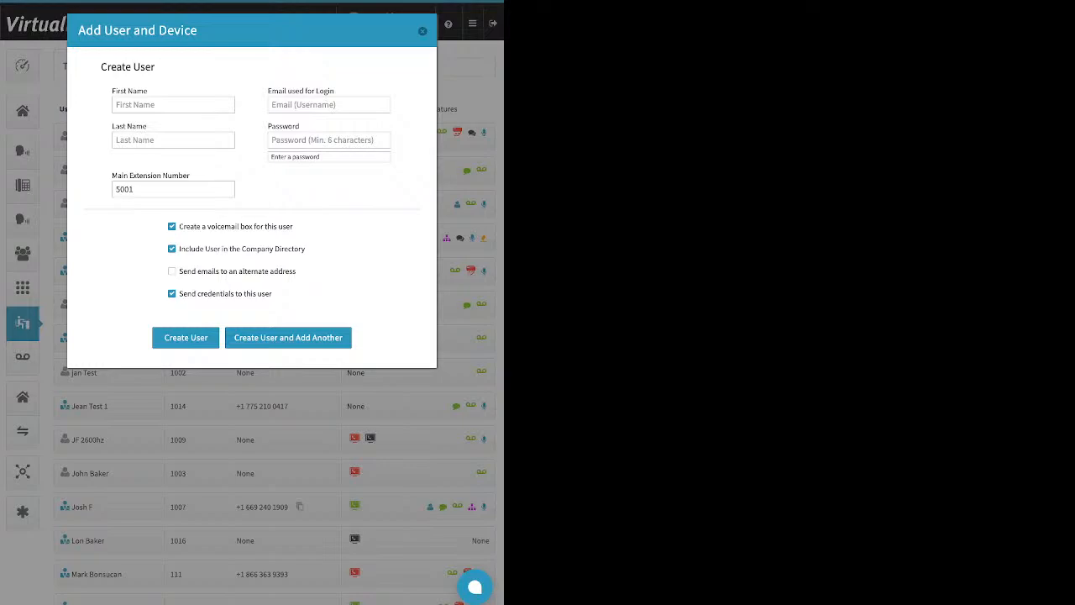
left_click(423, 31)
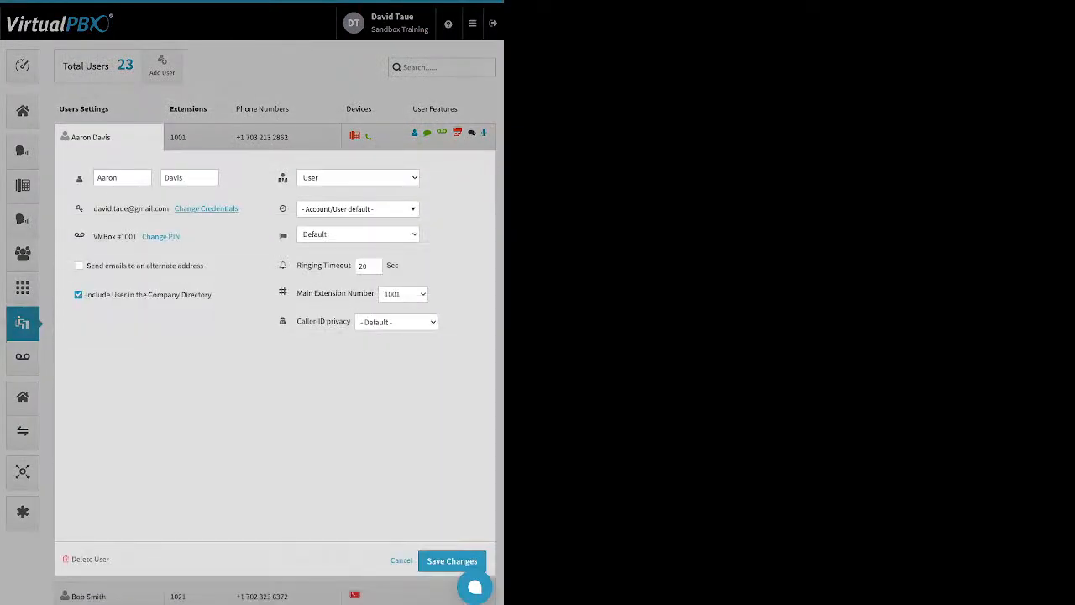
- Open the credentials and PIN update dialogs for the user with extension 1001 and dismiss each
left_click(206, 208)
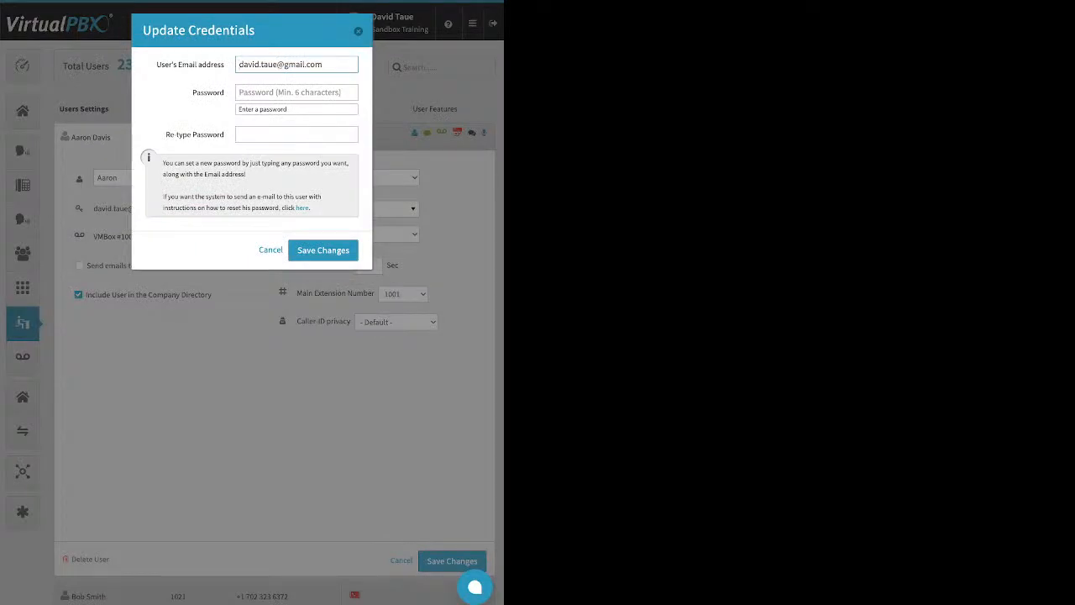
left_click_drag(311, 209, 295, 209)
key("Escape")
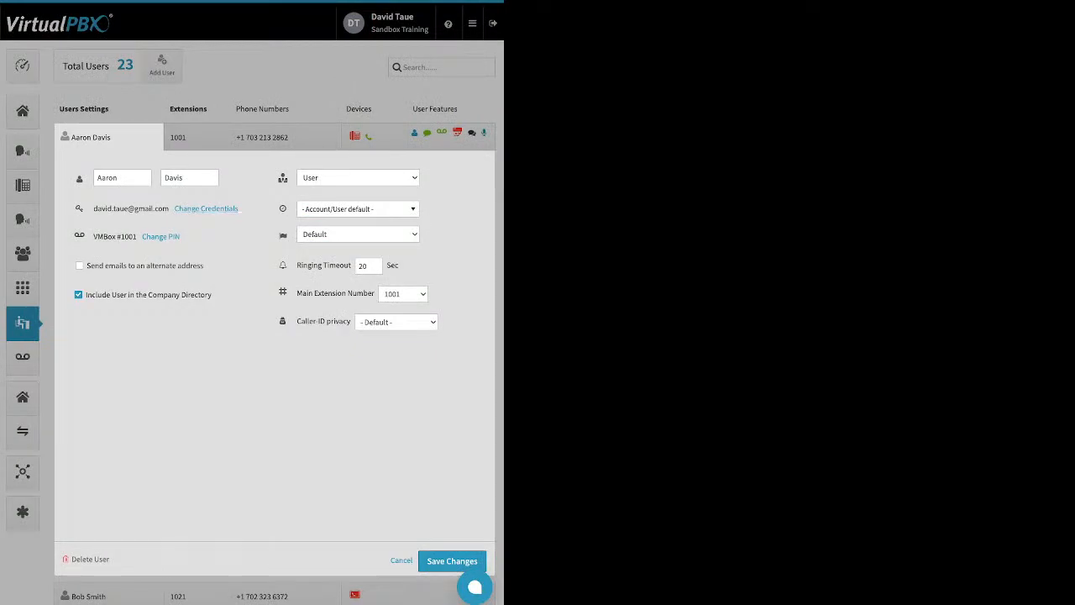
left_click(161, 236)
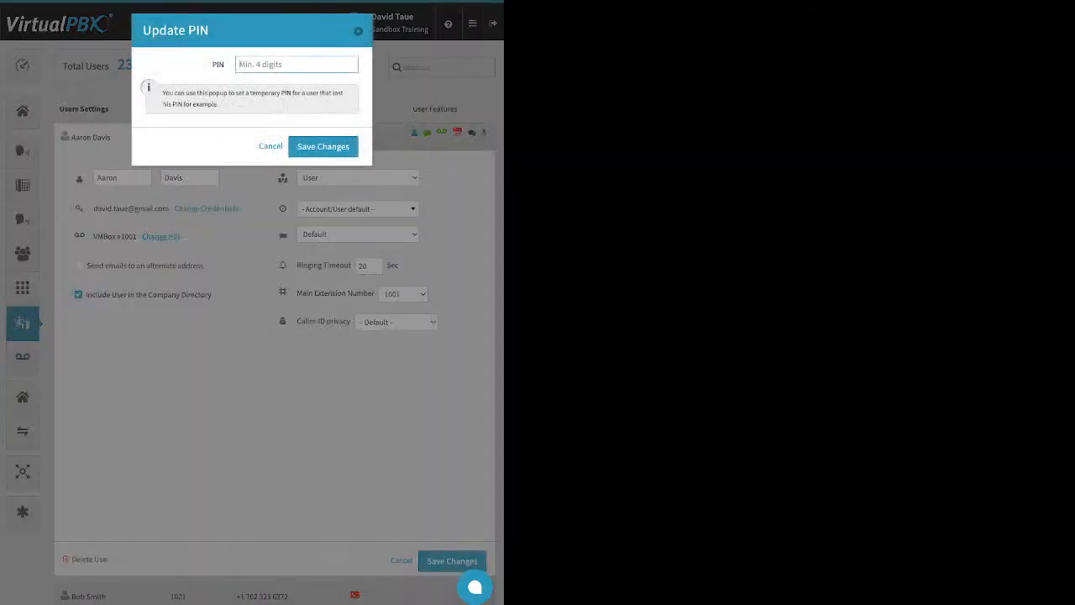
key("Escape")
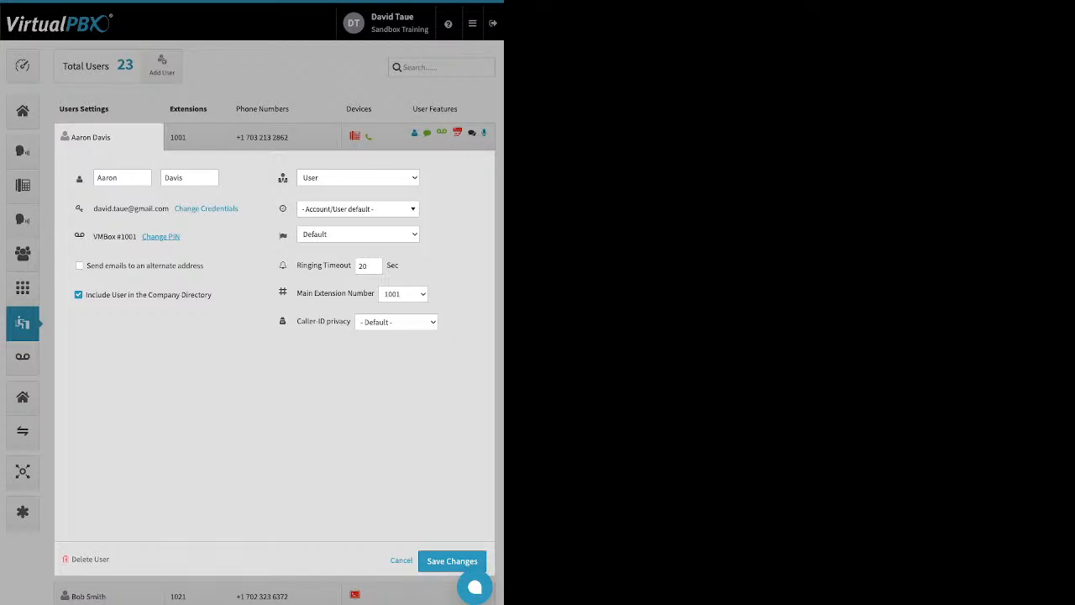
- Review the settings of the user with extension 1001, including the time zone options list
left_click_drag(204, 265, 134, 266)
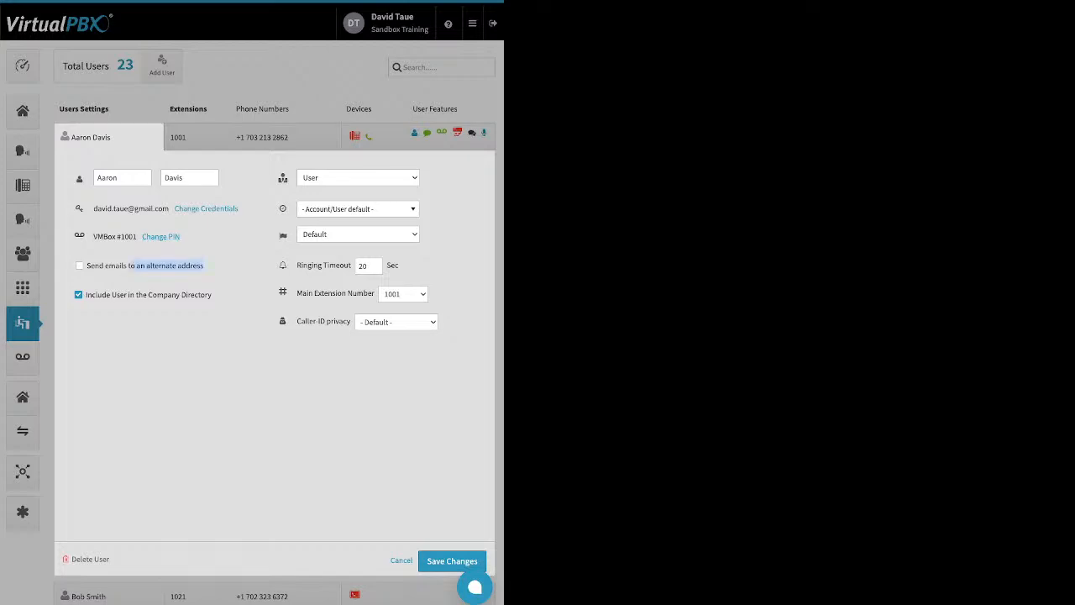
left_click_drag(212, 295, 148, 295)
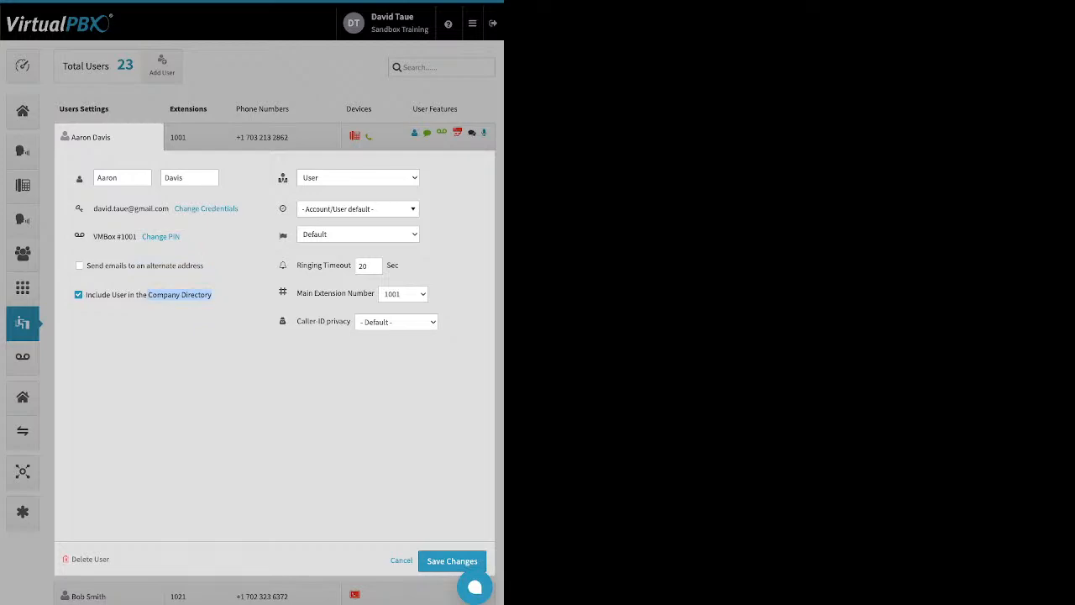
mouse_move(283, 176)
left_click(358, 209)
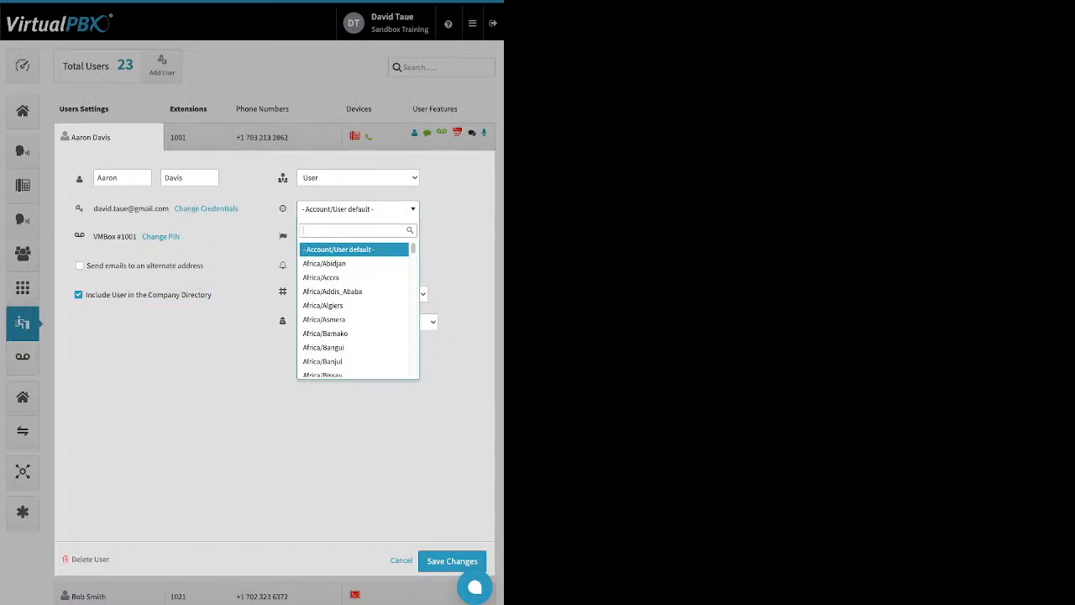
key("Escape")
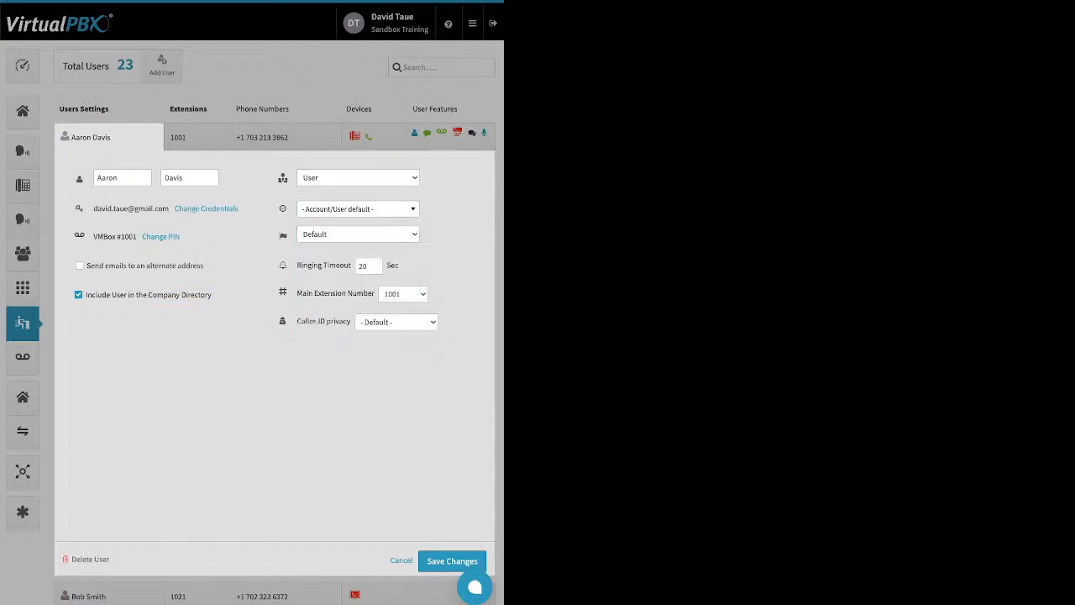
mouse_move(283, 236)
left_click_drag(297, 266, 351, 265)
- Open the extension and phone number panels of the user with extension 1001, then cancel
left_click(196, 137)
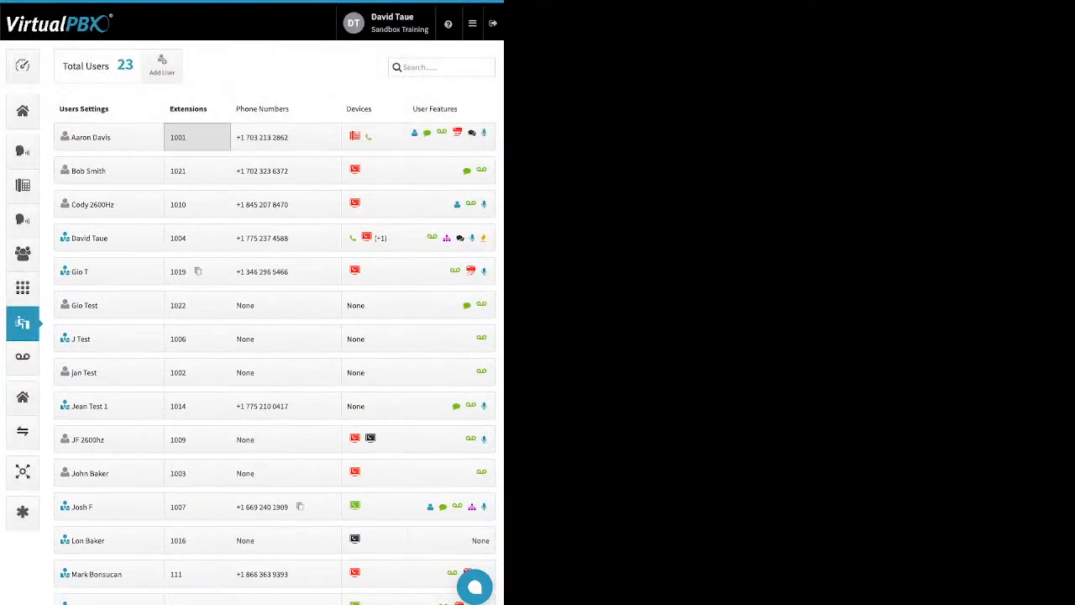
left_click(197, 137)
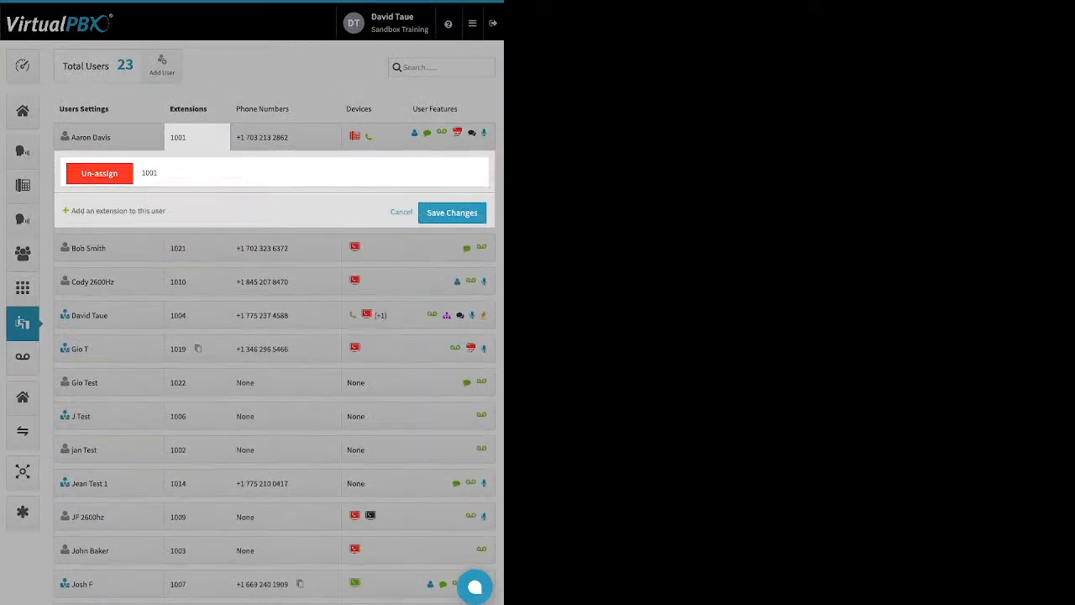
left_click(285, 137)
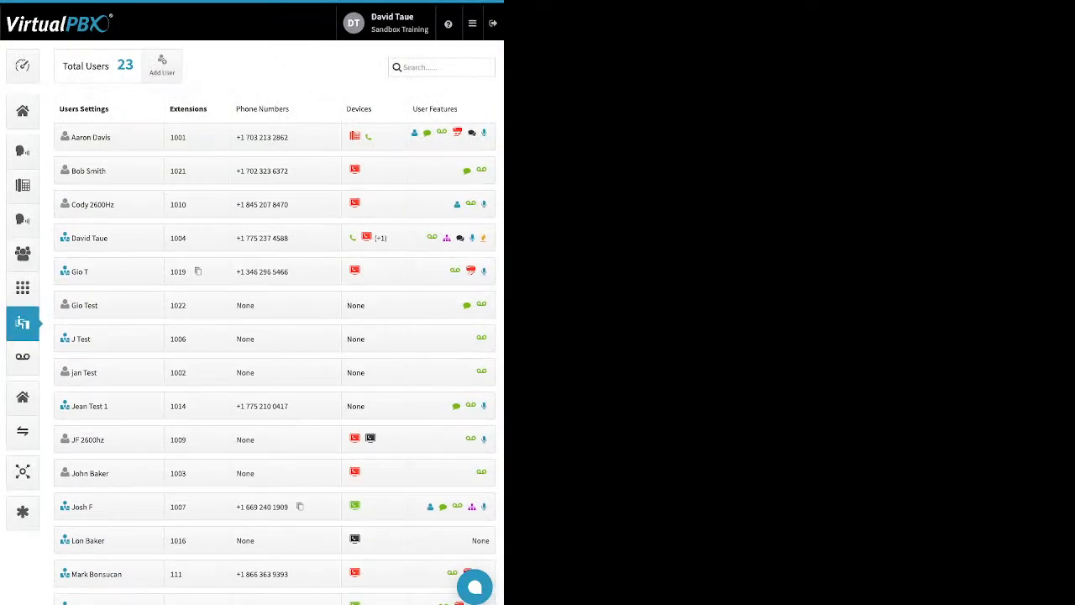
left_click(286, 137)
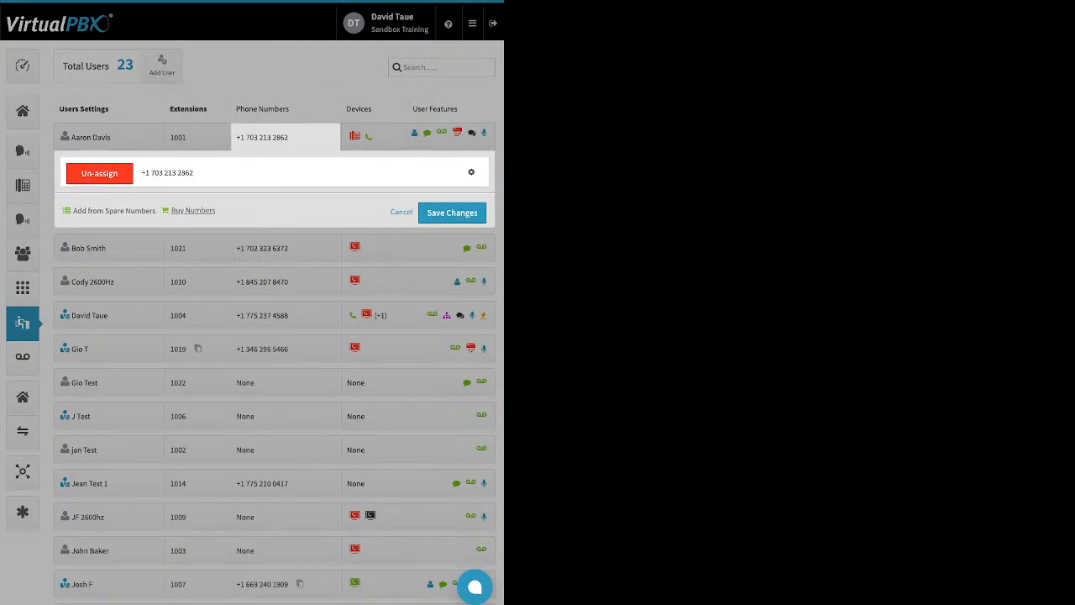
left_click(401, 211)
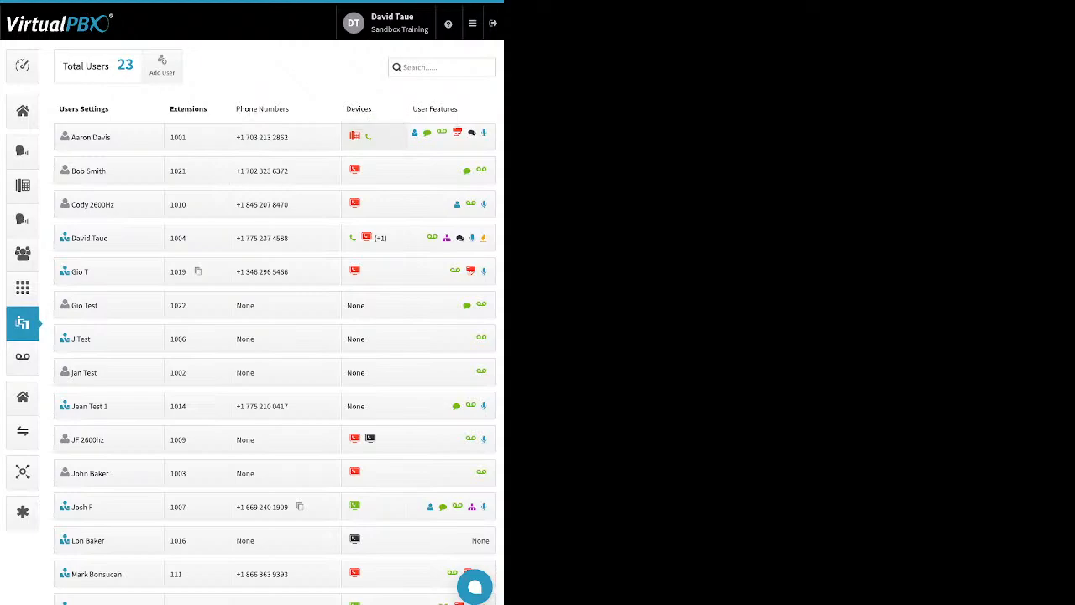
- Open the devices panel of the user with extension 1001 and browse the spare devices list, then cancel
left_click(370, 137)
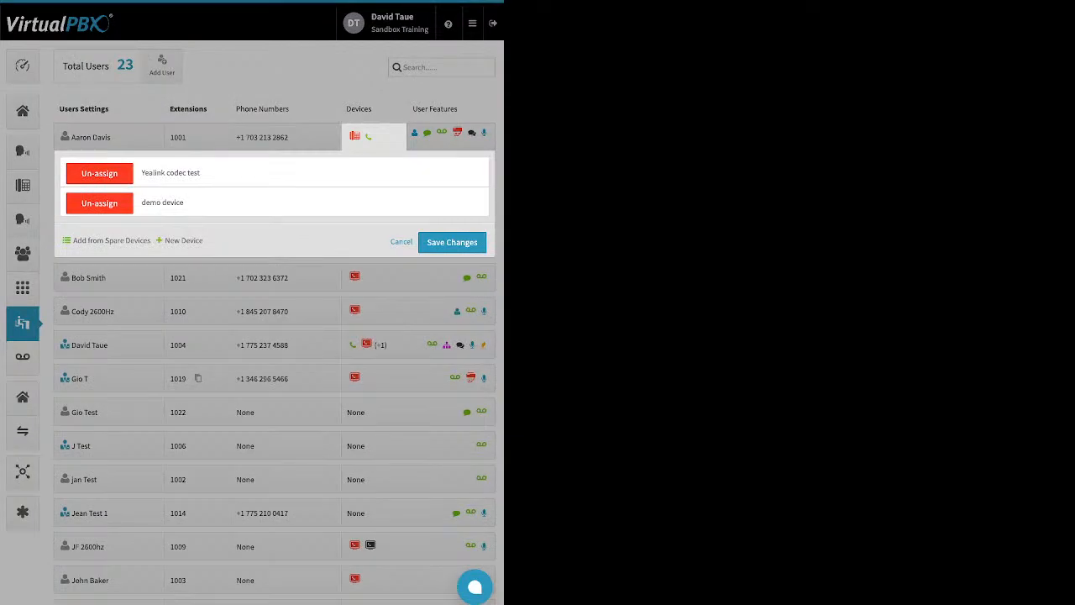
left_click(111, 240)
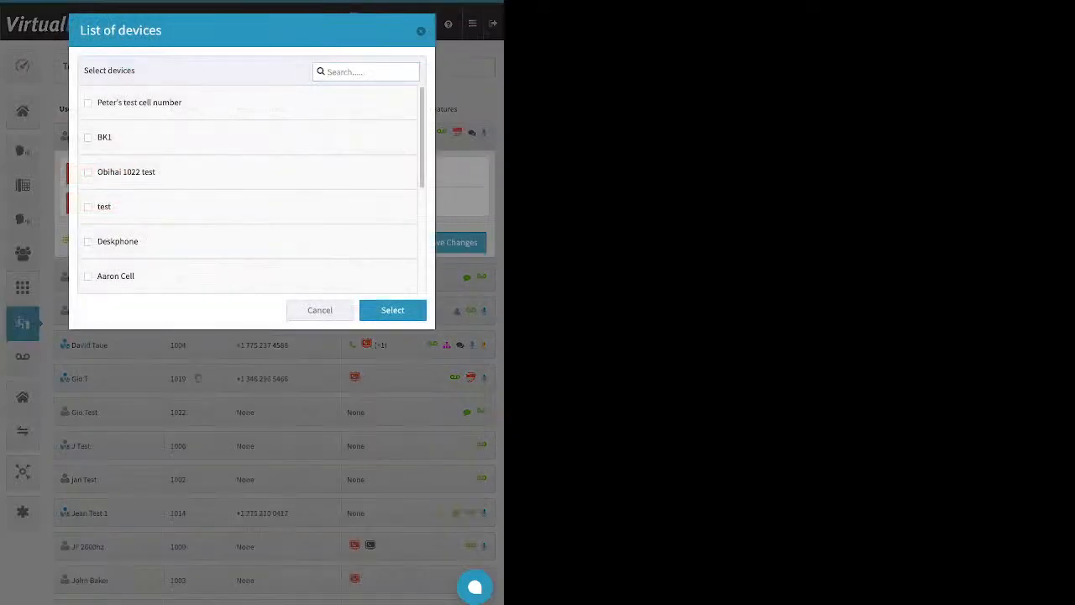
left_click(320, 310)
- Start adding a new Soft Phone device for the user with extension 1001, try the application toggle, and cancel
left_click(183, 240)
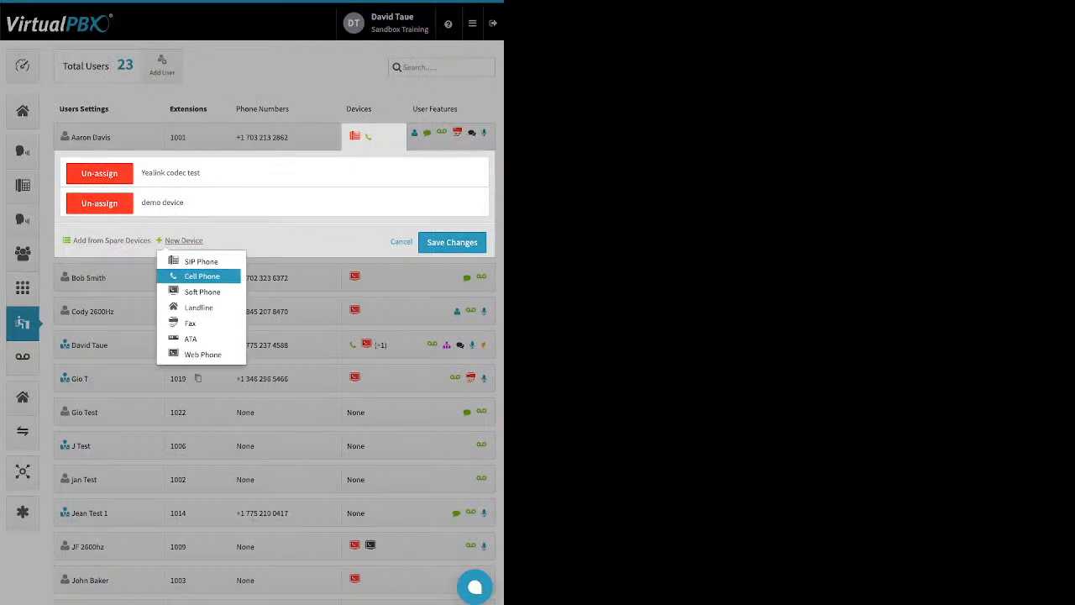
left_click(201, 292)
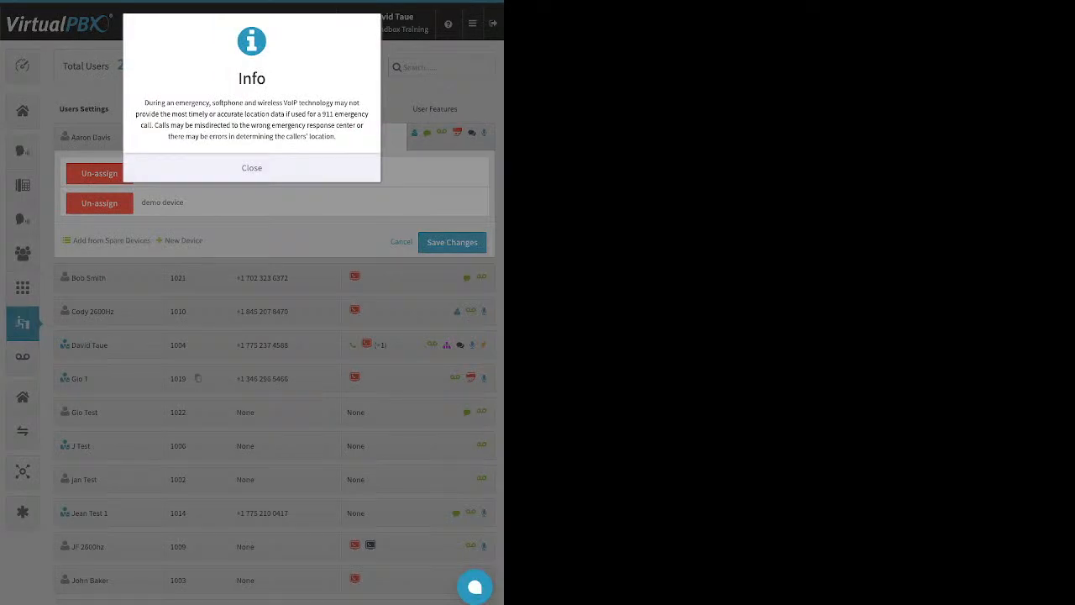
left_click(252, 168)
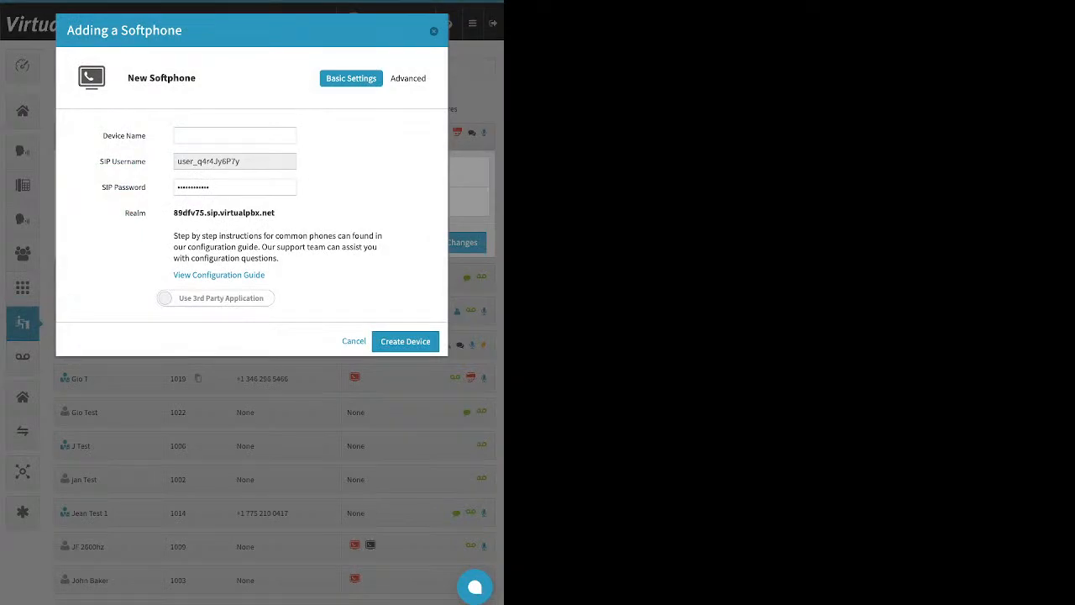
left_click(216, 299)
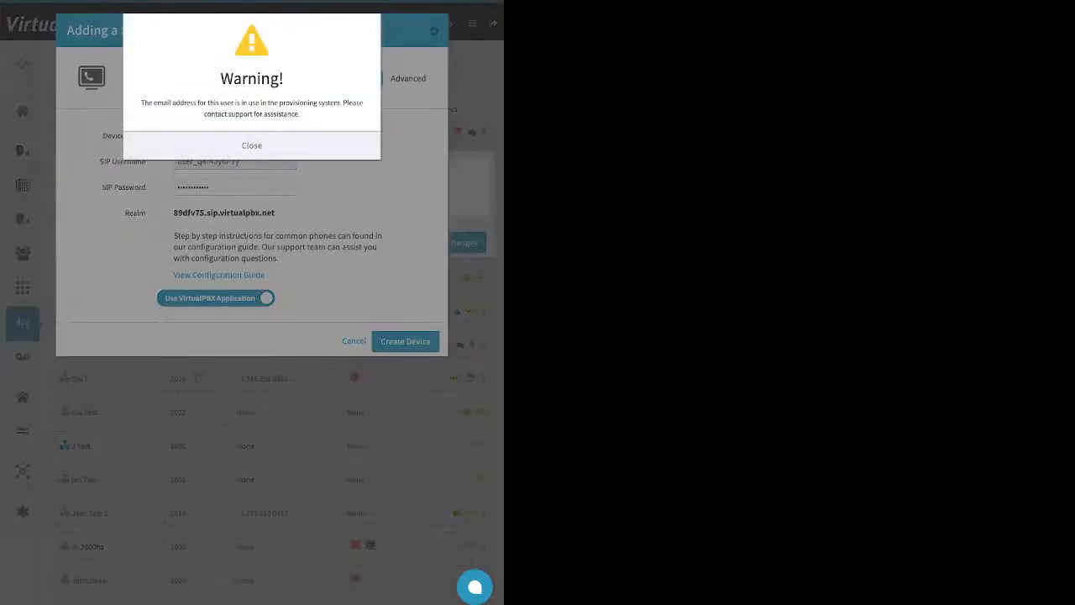
left_click(252, 145)
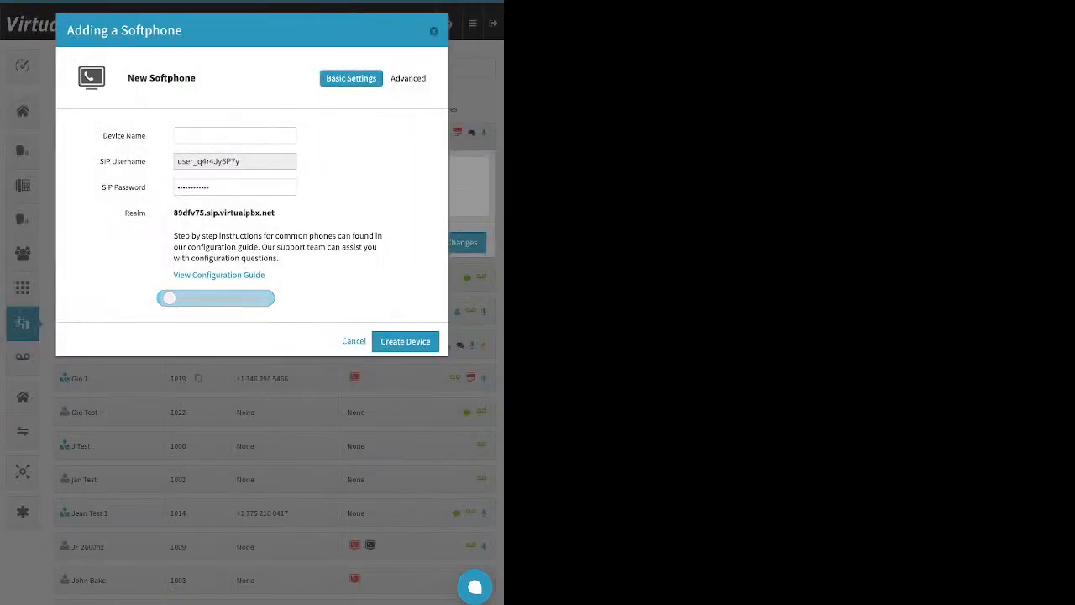
left_click(354, 341)
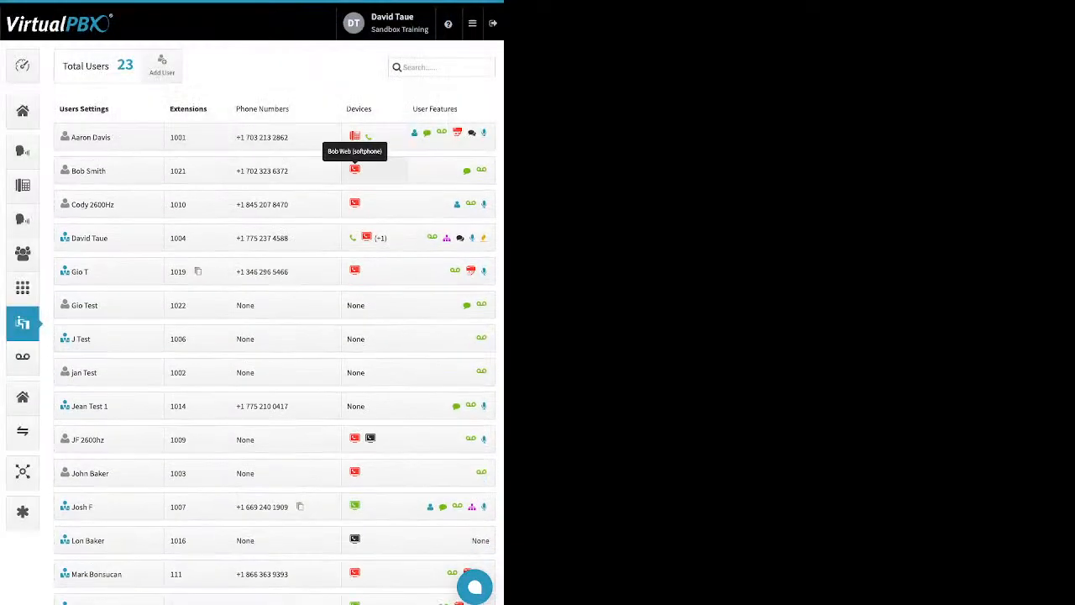
- Start adding a Soft Phone device for the user with extension 1021, switch the application toggle off, and cancel
left_click(355, 170)
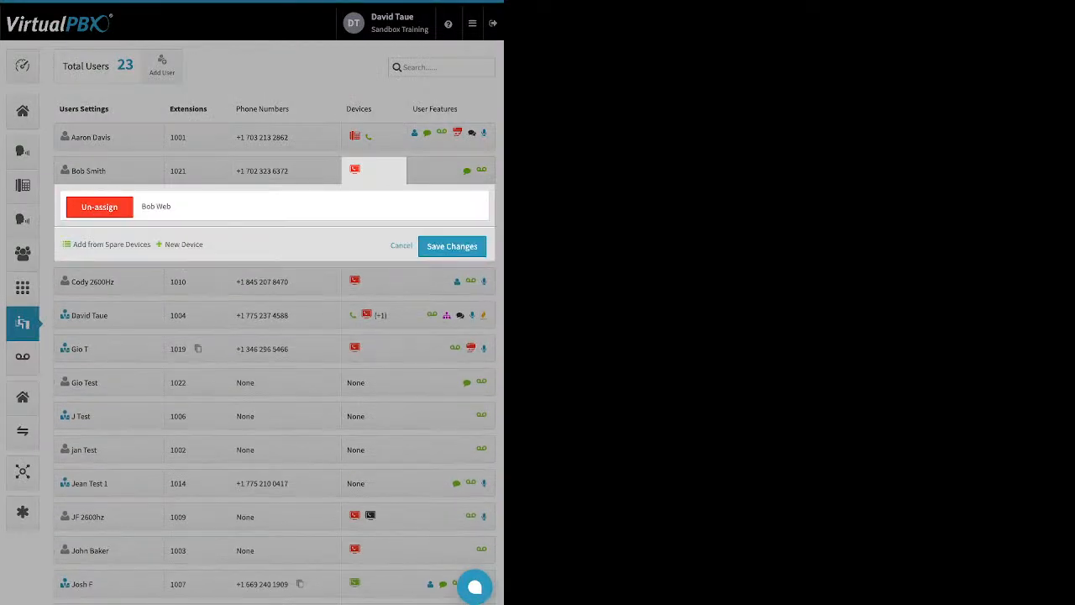
left_click(183, 244)
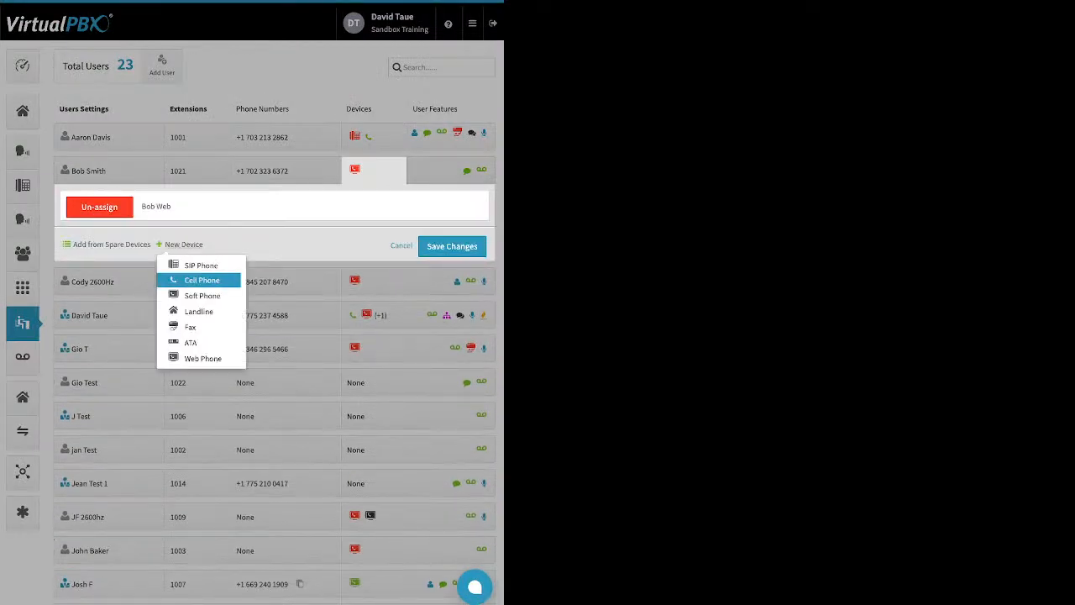
left_click(202, 296)
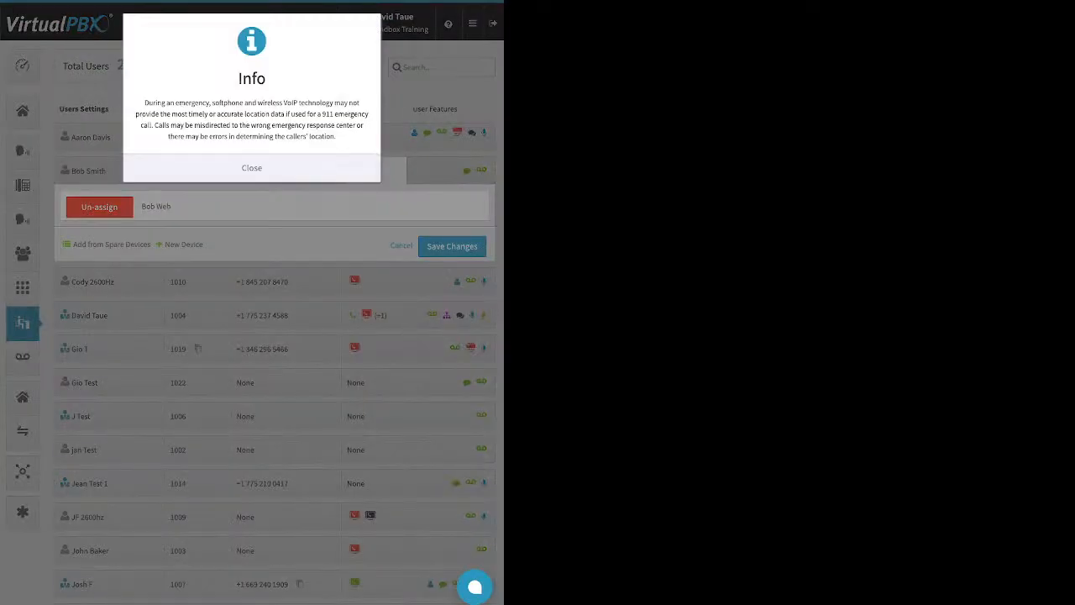
left_click(252, 168)
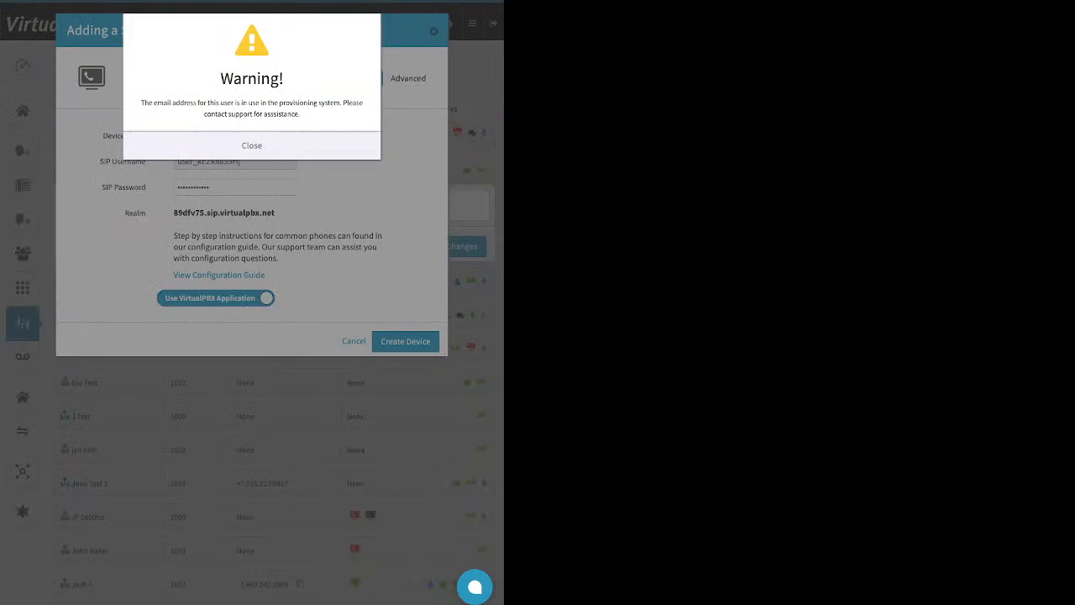
left_click(252, 145)
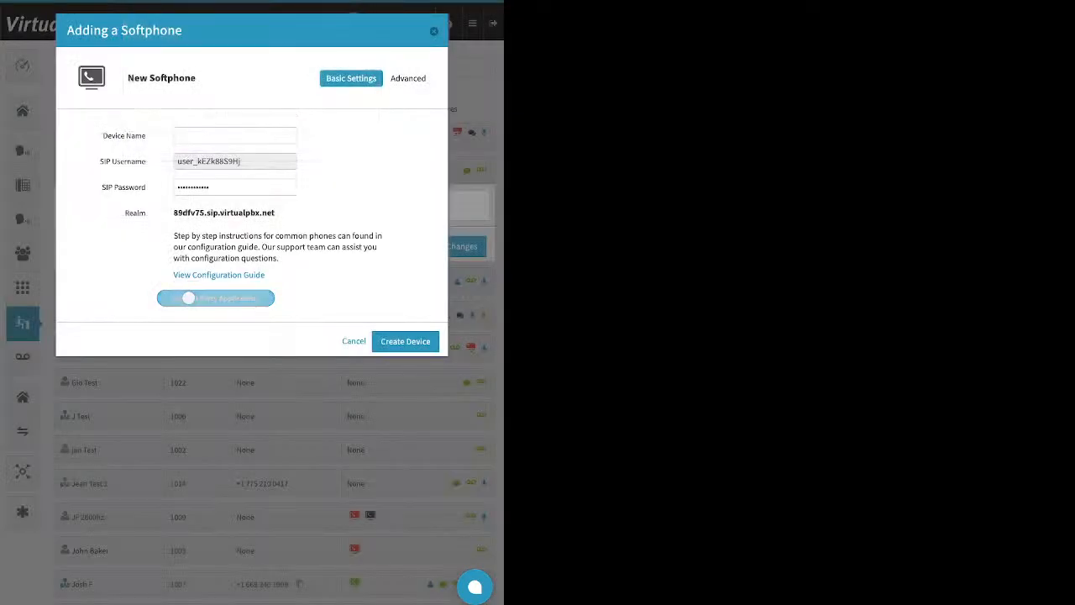
left_click(353, 341)
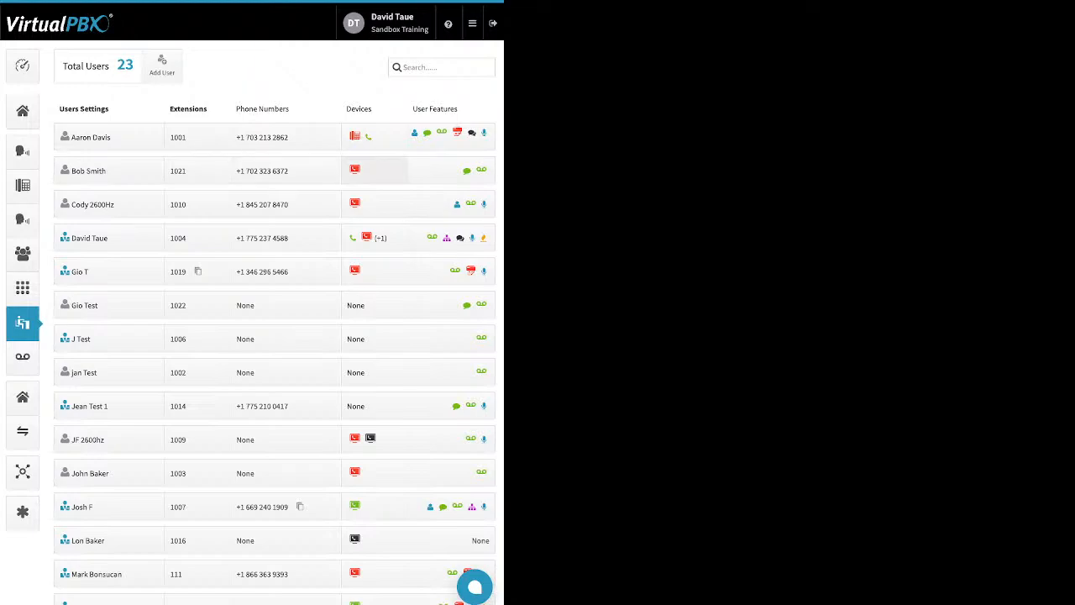
- Open the new device options for the user with extension 1021, pick Web Phone, and close the devices panel
left_click(374, 171)
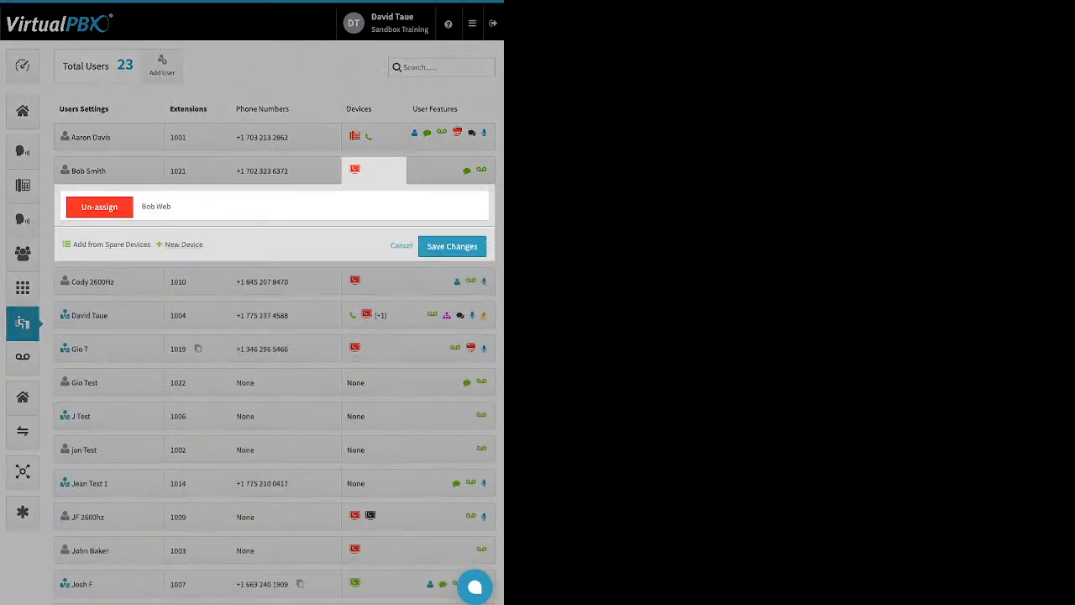
left_click(184, 244)
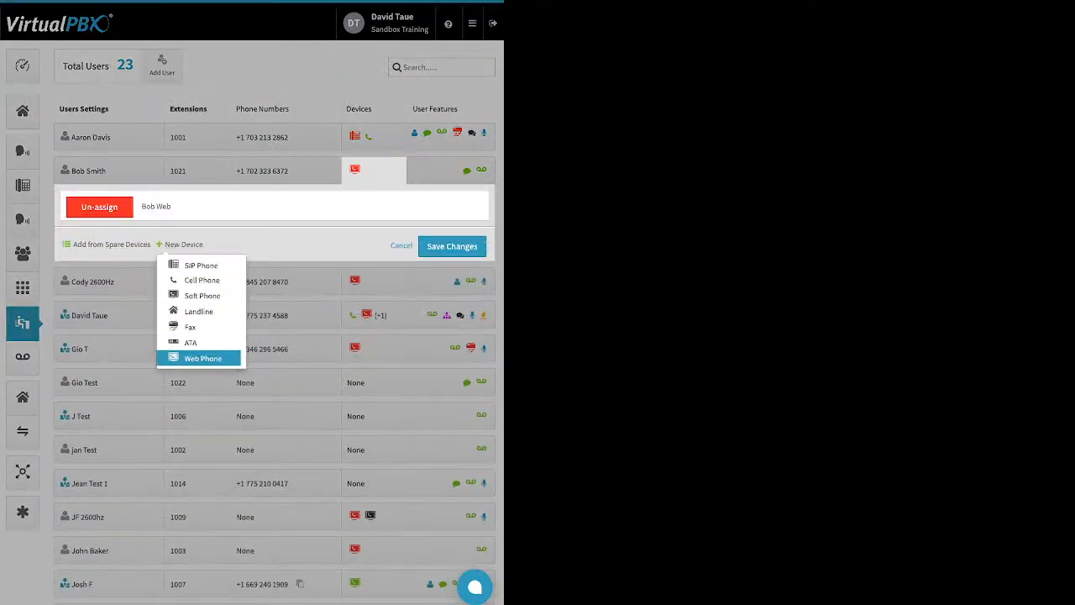
left_click(202, 358)
left_click(355, 168)
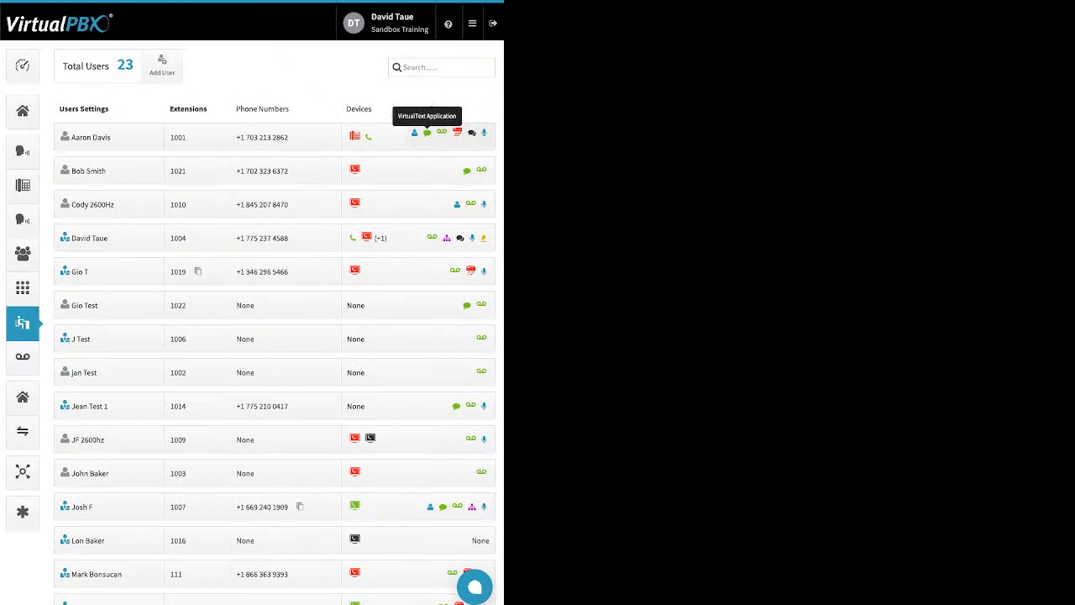
- Open the user features panel of the user with extension 1001
left_click(441, 132)
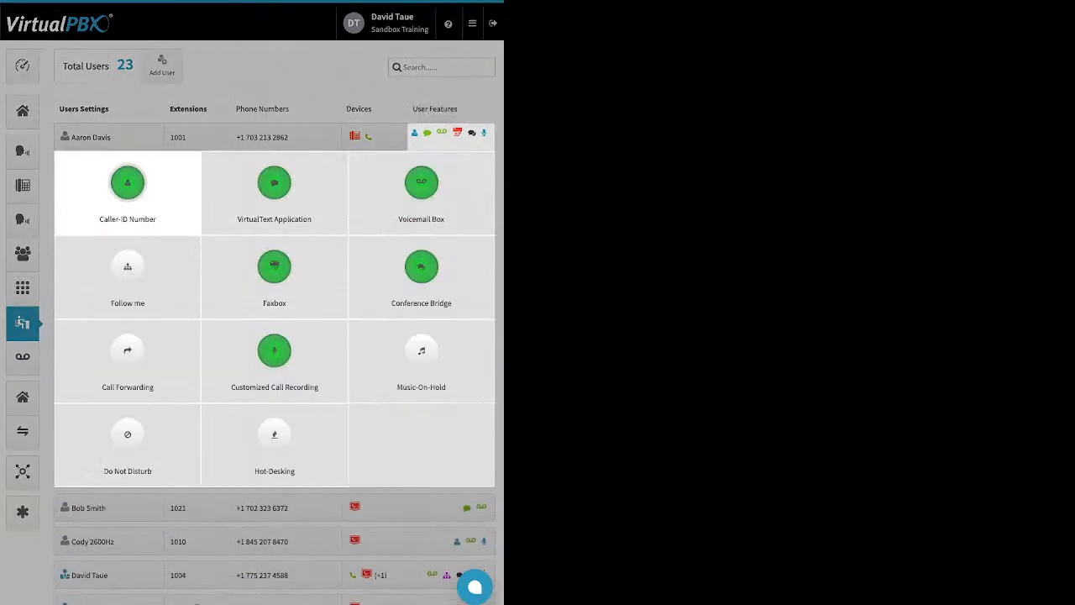
- Review the user's Caller-ID Number and VirtualText Application settings, closing each dialog
left_click(127, 189)
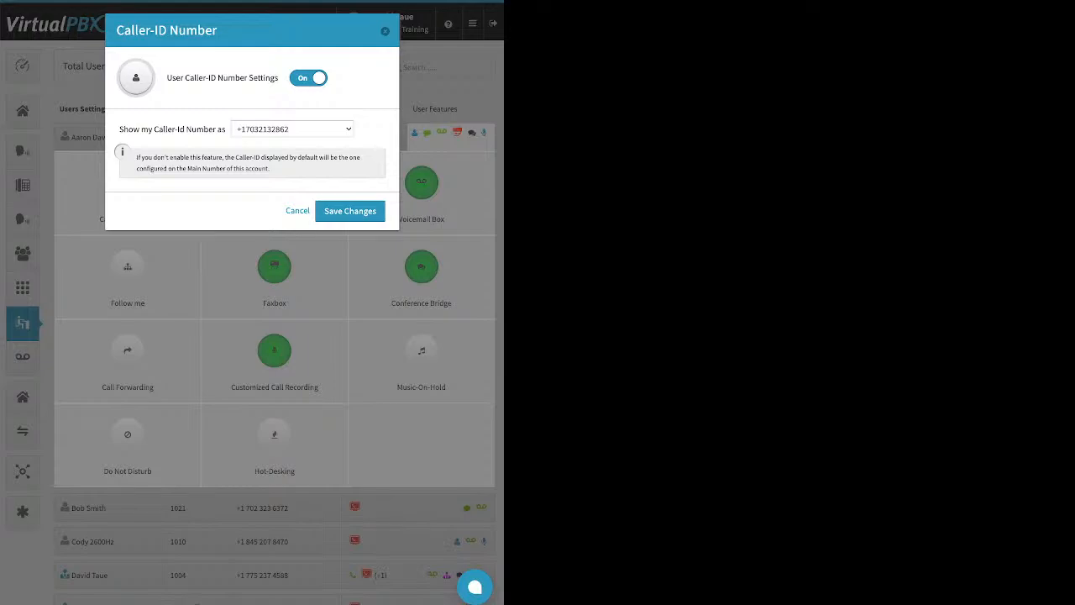
left_click(385, 31)
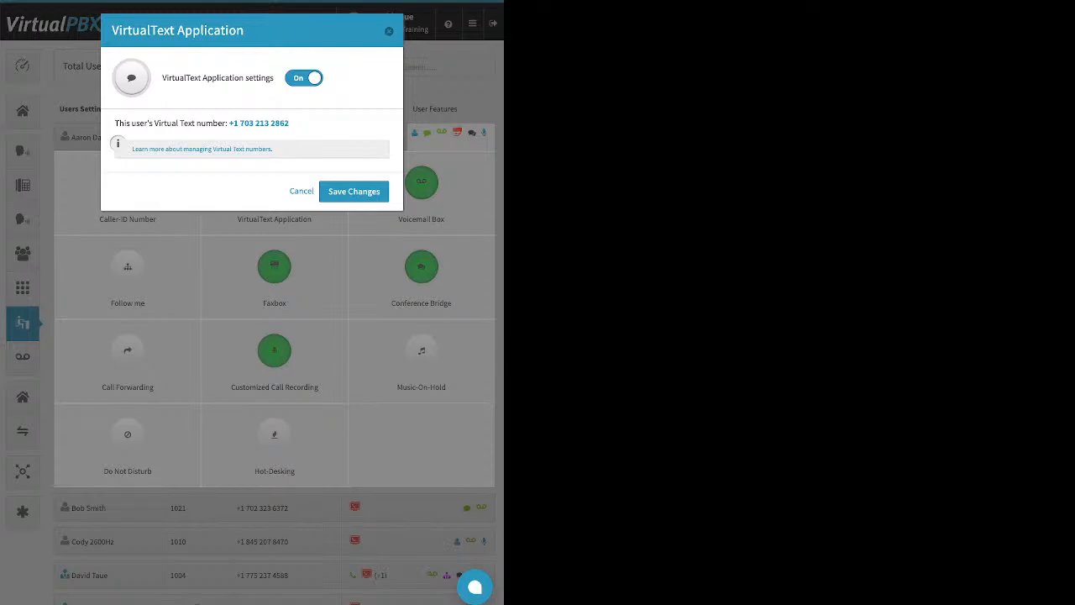
key("Escape")
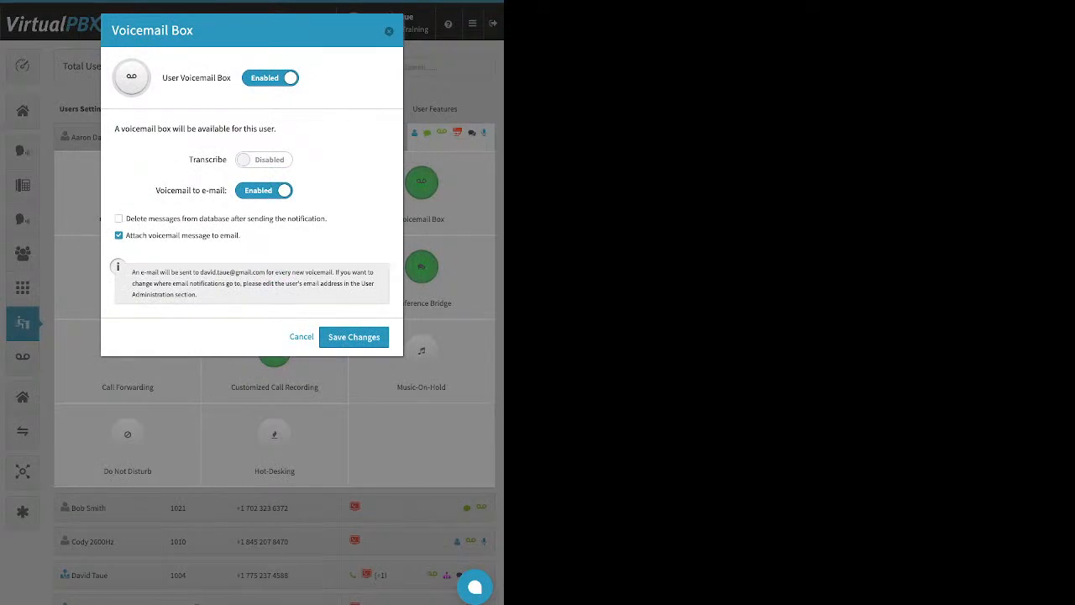
- Examine the Voicemail Box transcription and e-mail options and close the dialog
left_click_drag(189, 160, 226, 159)
left_click_drag(241, 235, 157, 235)
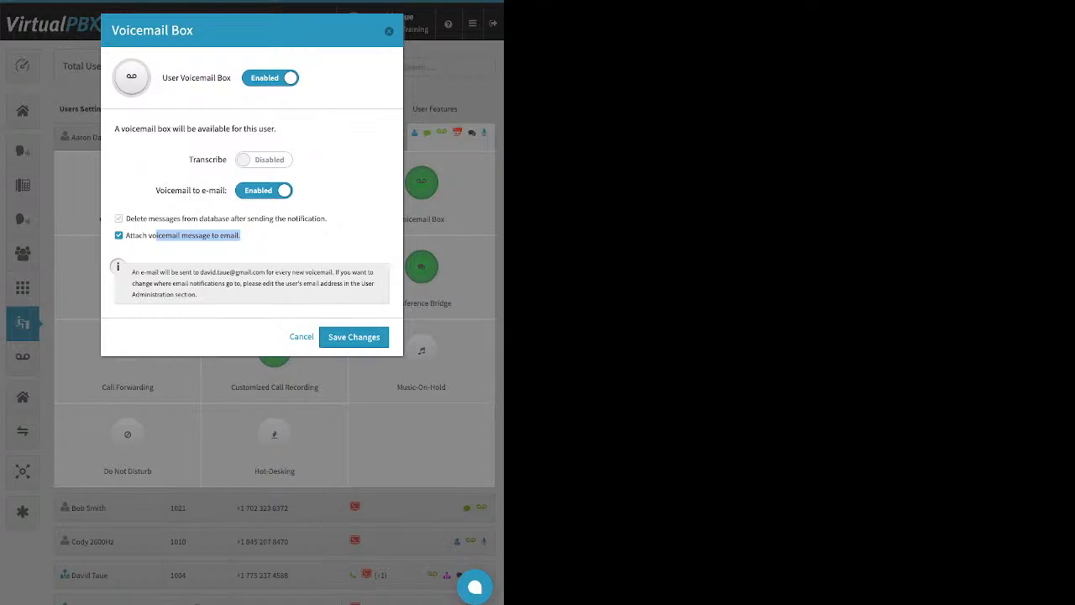
left_click_drag(126, 219, 327, 218)
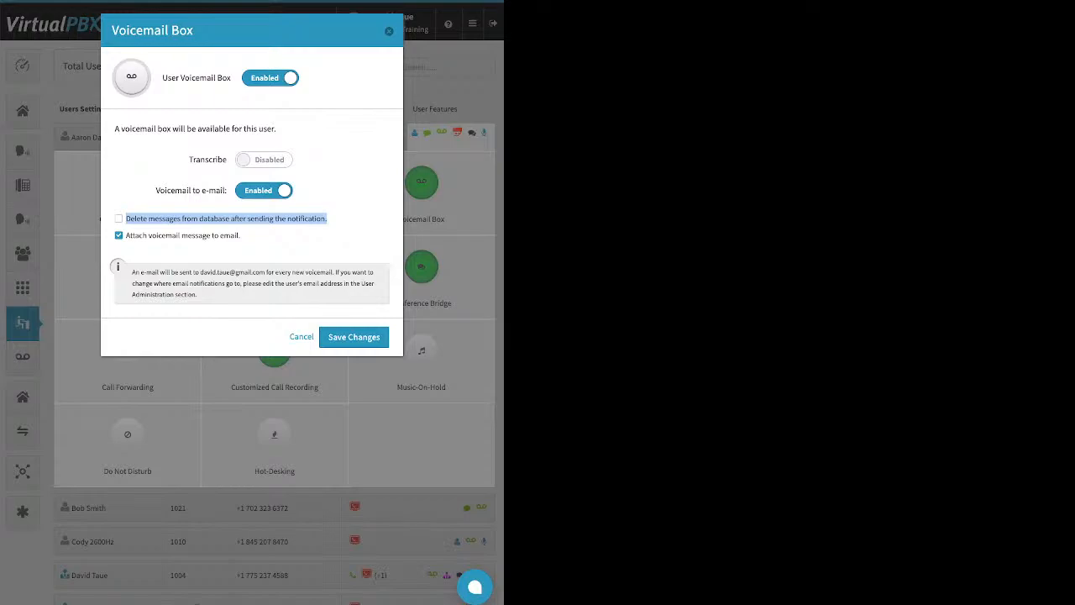
key("Escape")
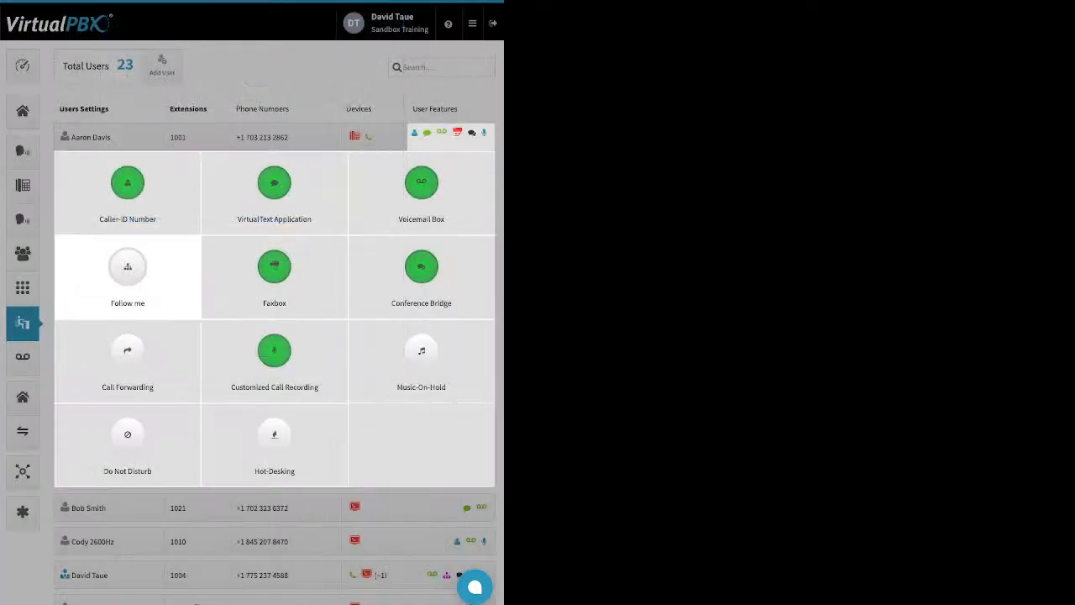
- Enable Follow me, set ring times for the Yealink and demo device, and distribute them evenly over 120 seconds
left_click(128, 273)
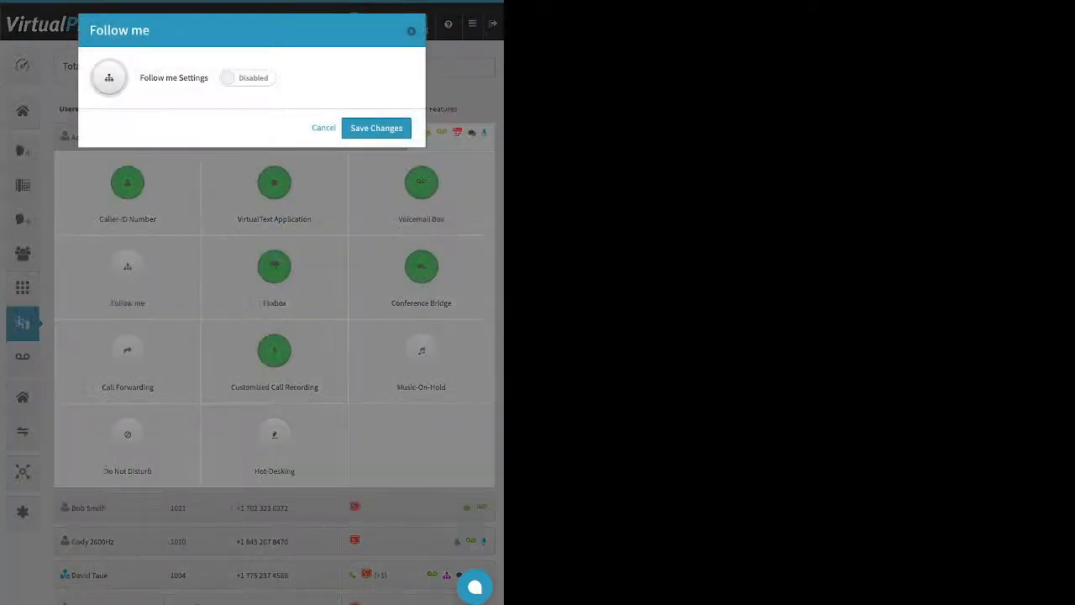
left_click(248, 78)
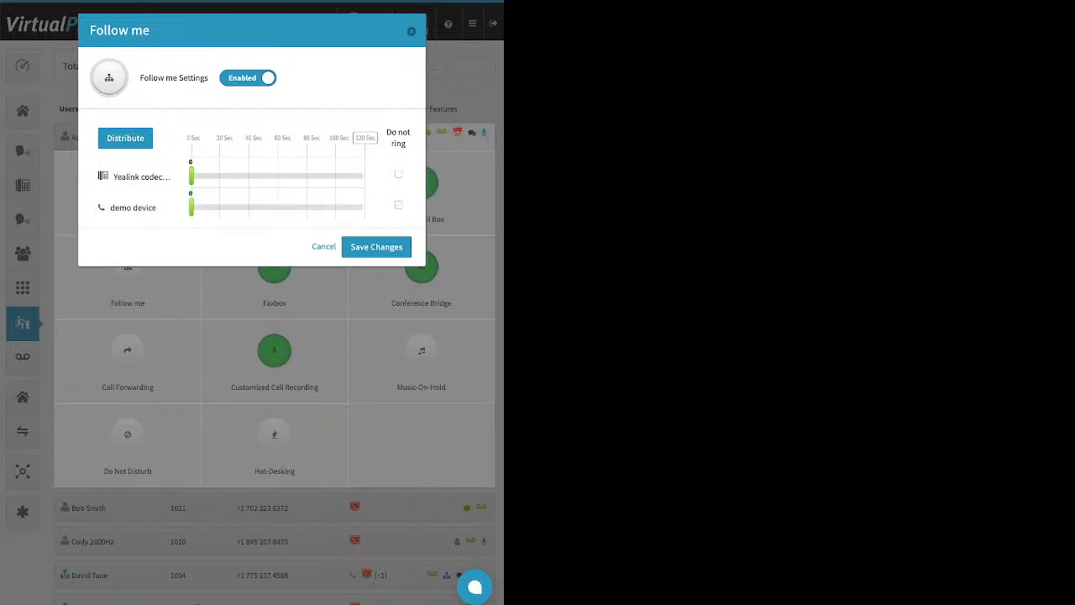
left_click_drag(191, 176, 248, 176)
left_click_drag(192, 206, 282, 206)
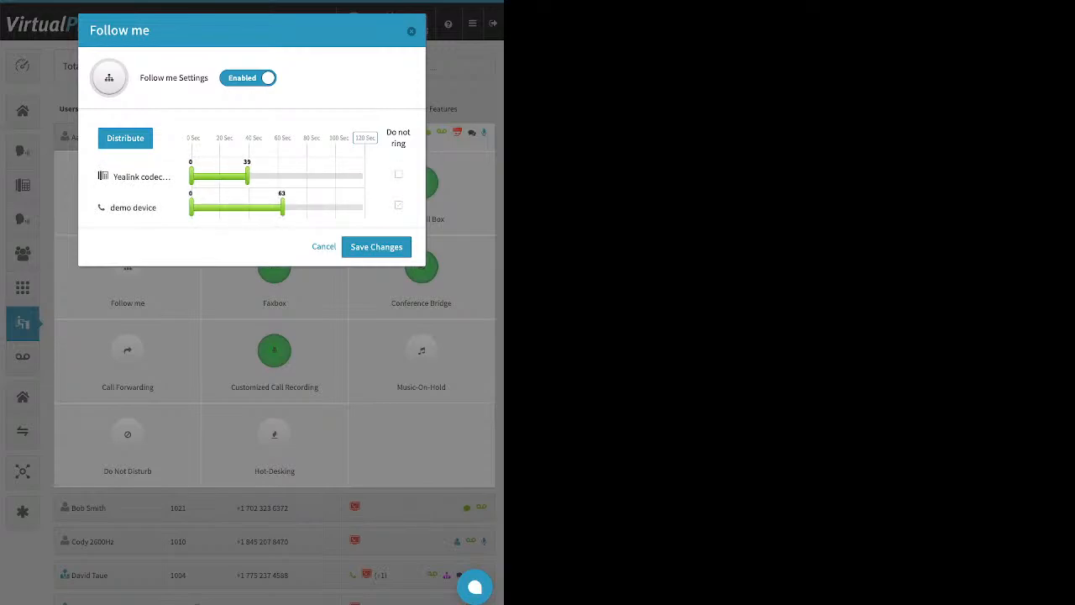
left_click(366, 138)
left_click(125, 137)
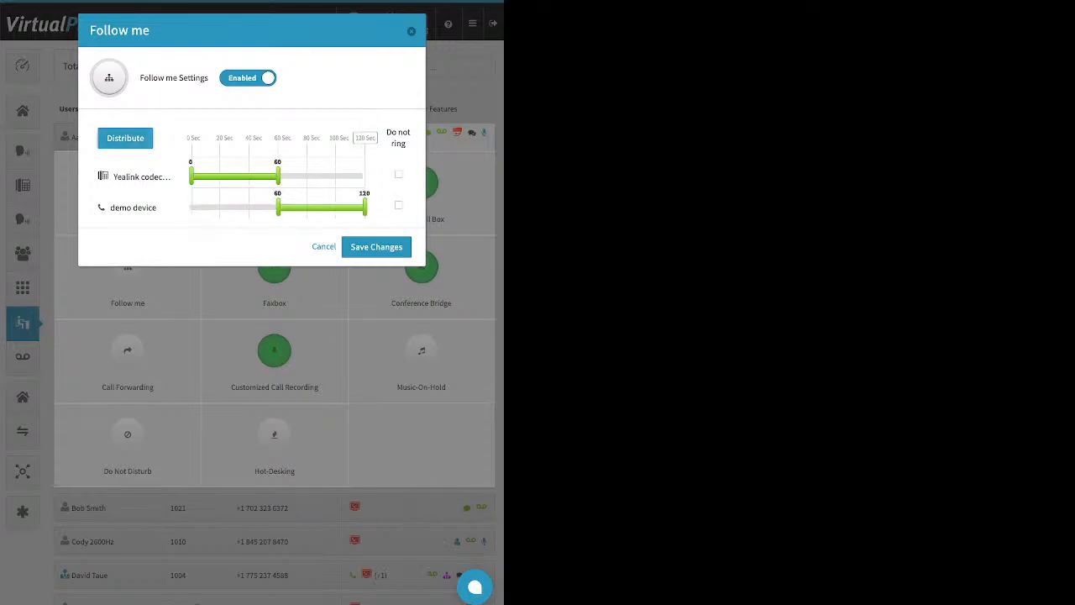
- Move the demo device ahead of the Yealink, redistribute the ring times, and close Follow me without saving
left_click_drag(132, 207, 158, 148)
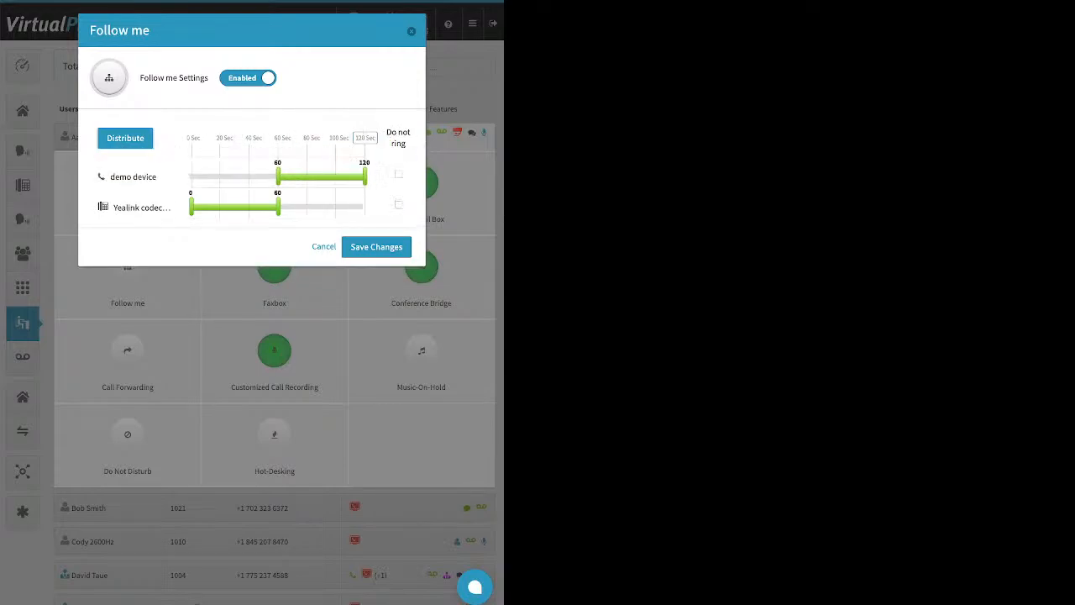
left_click(125, 138)
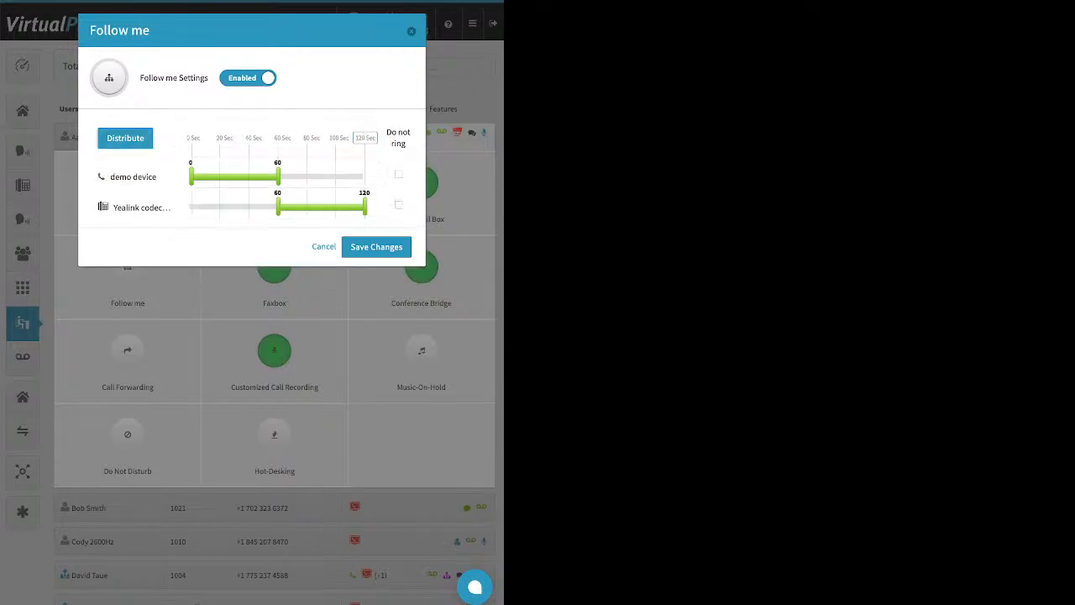
left_click(412, 31)
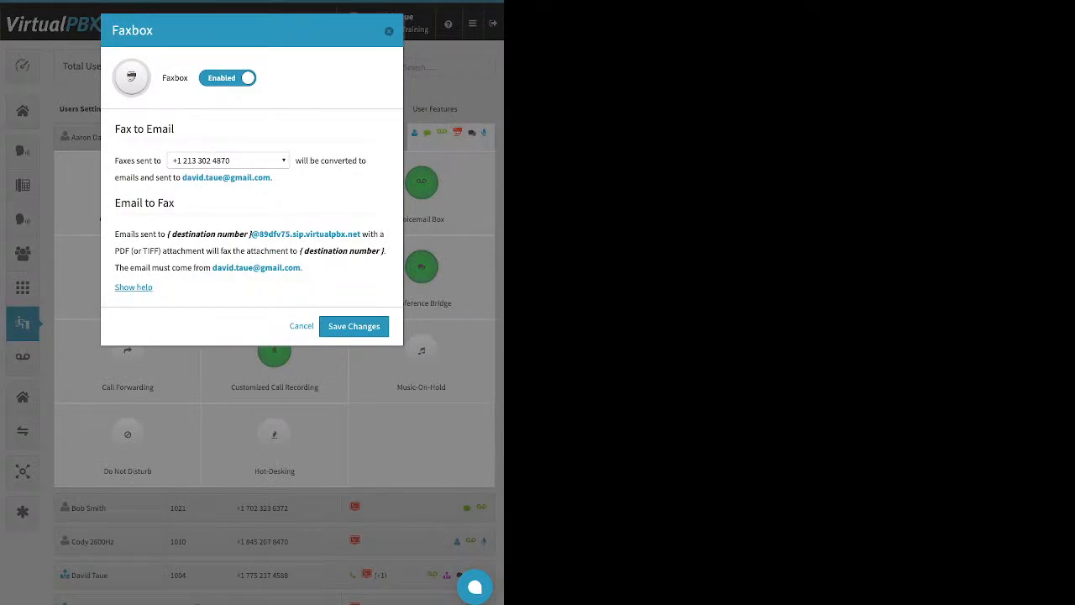
- Open the Faxbox number options and cancel the dialog
left_click(228, 160)
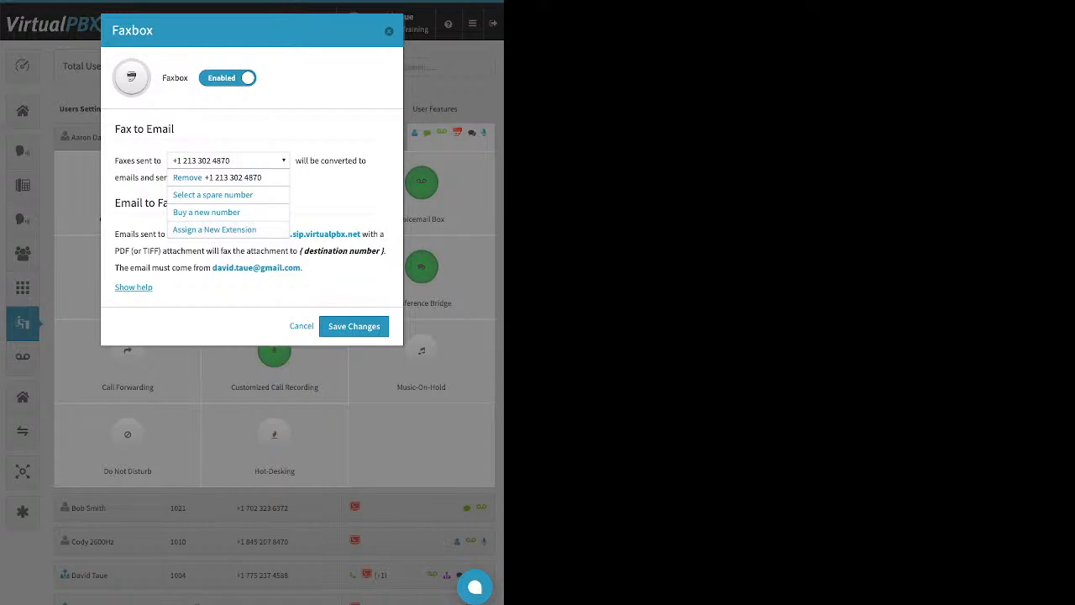
left_click(302, 326)
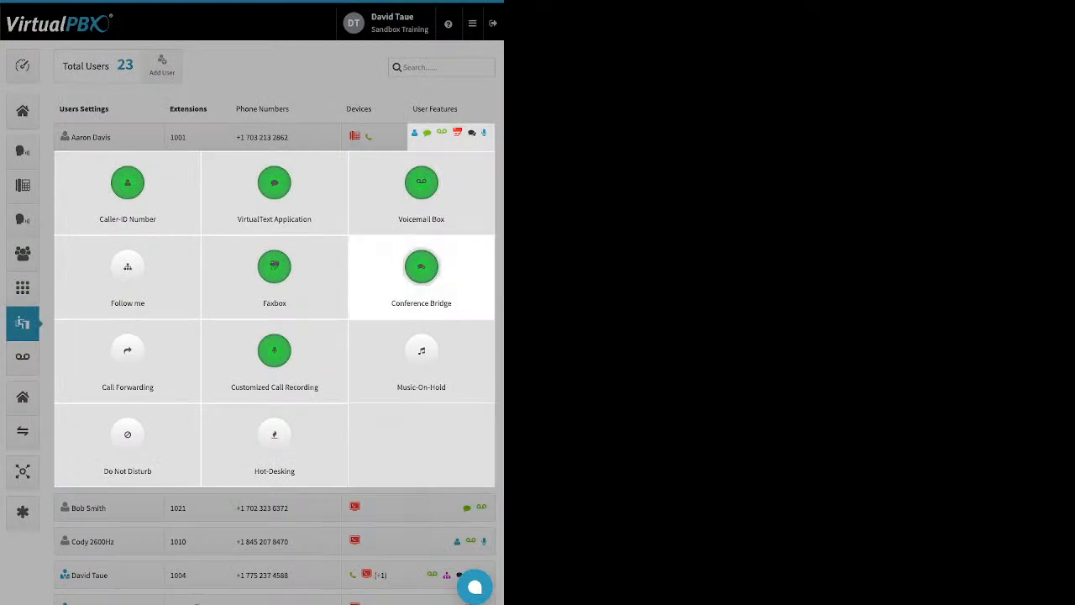
- Open the Conference Bridge settings, examine the room PIN and video conferencing options, and close the dialog
left_click(422, 267)
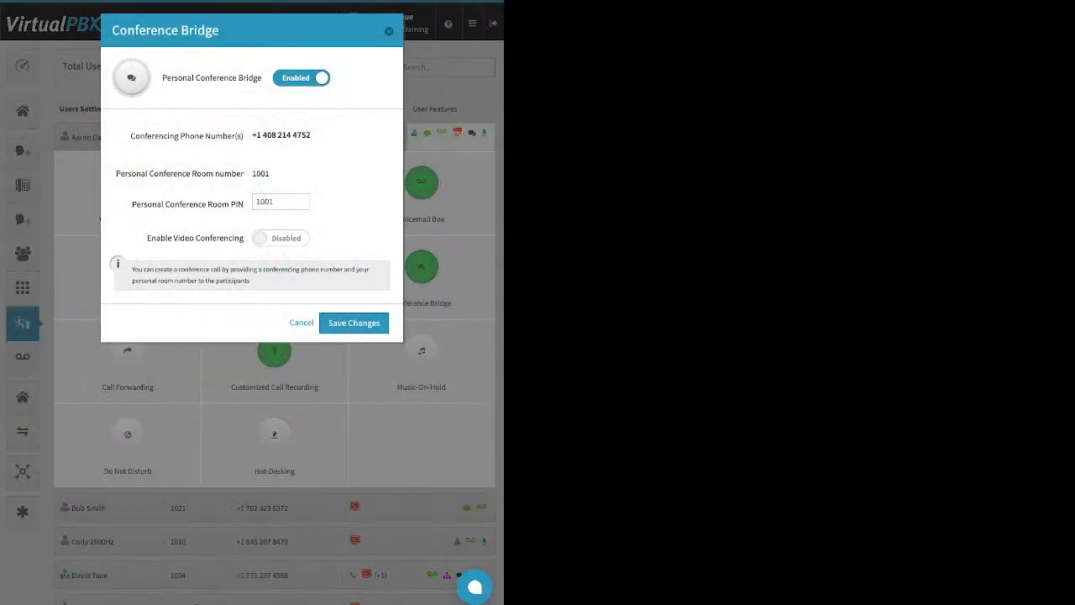
left_click_drag(132, 204, 243, 204)
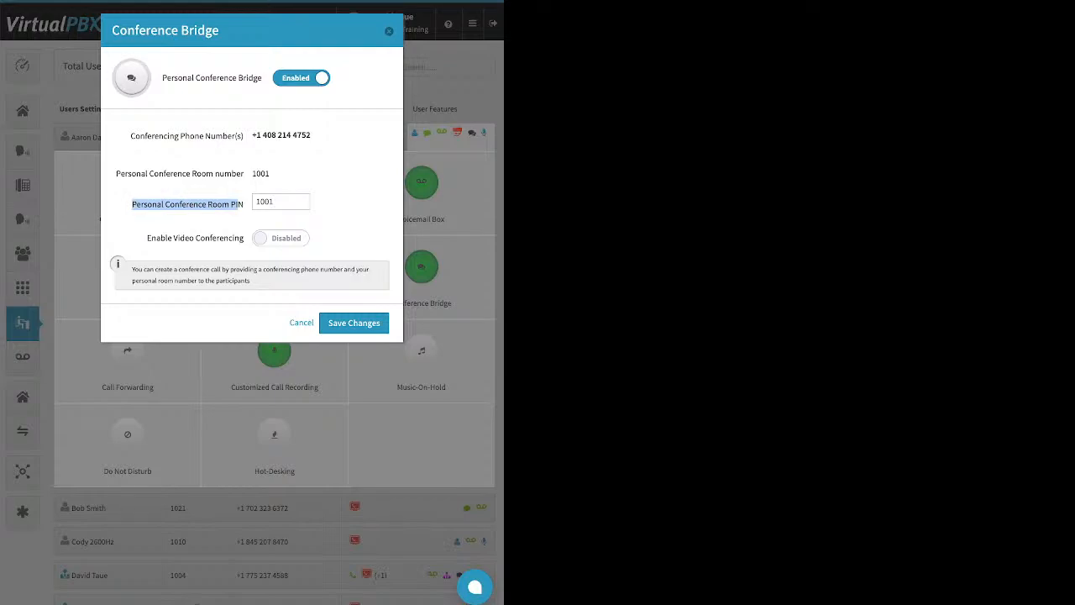
left_click(281, 201)
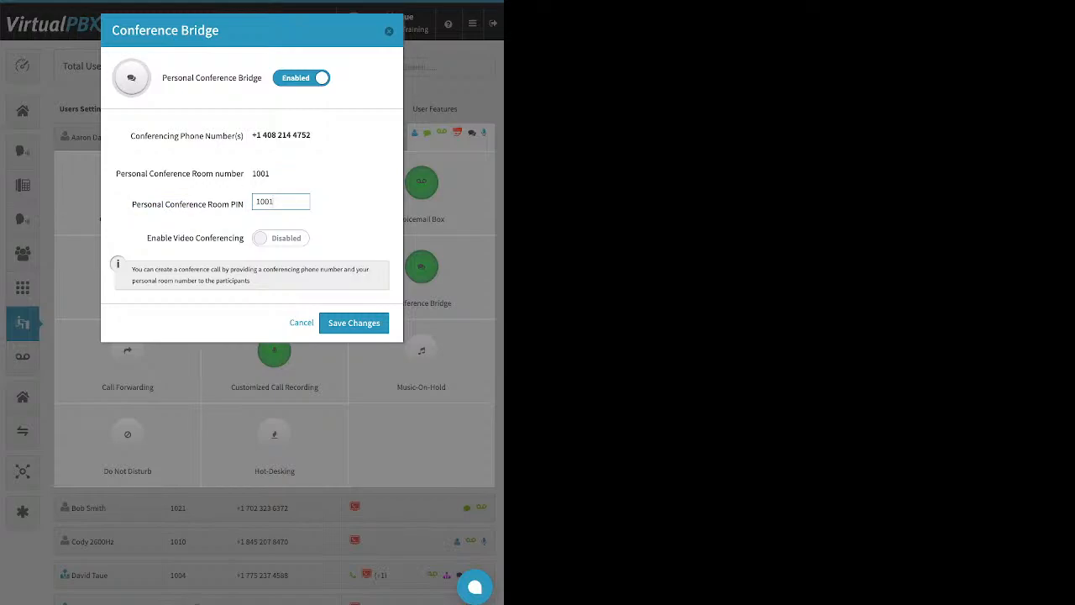
left_click_drag(147, 238, 244, 238)
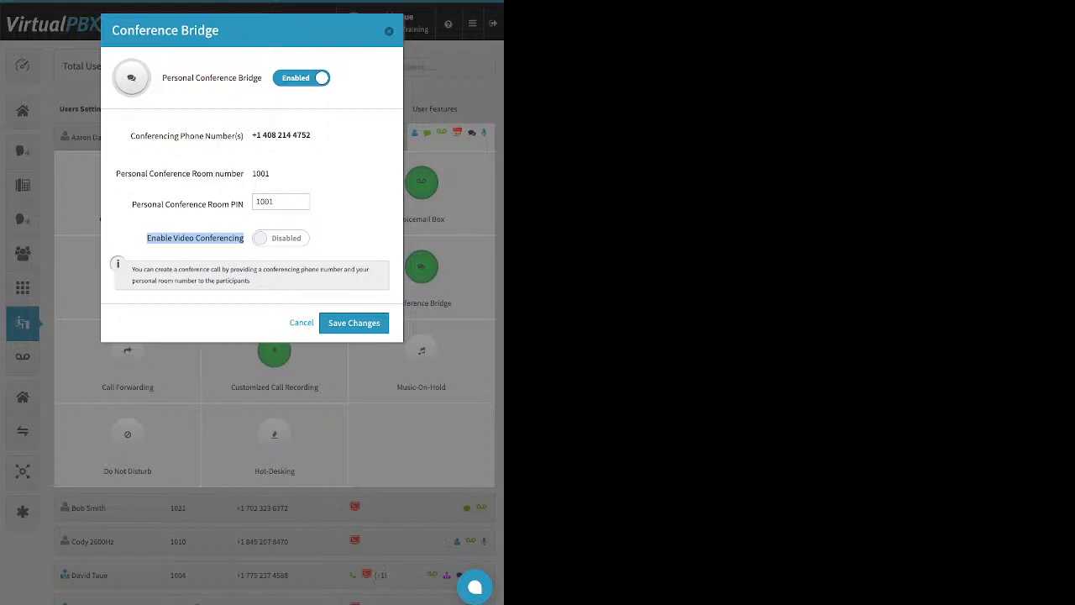
left_click(196, 238)
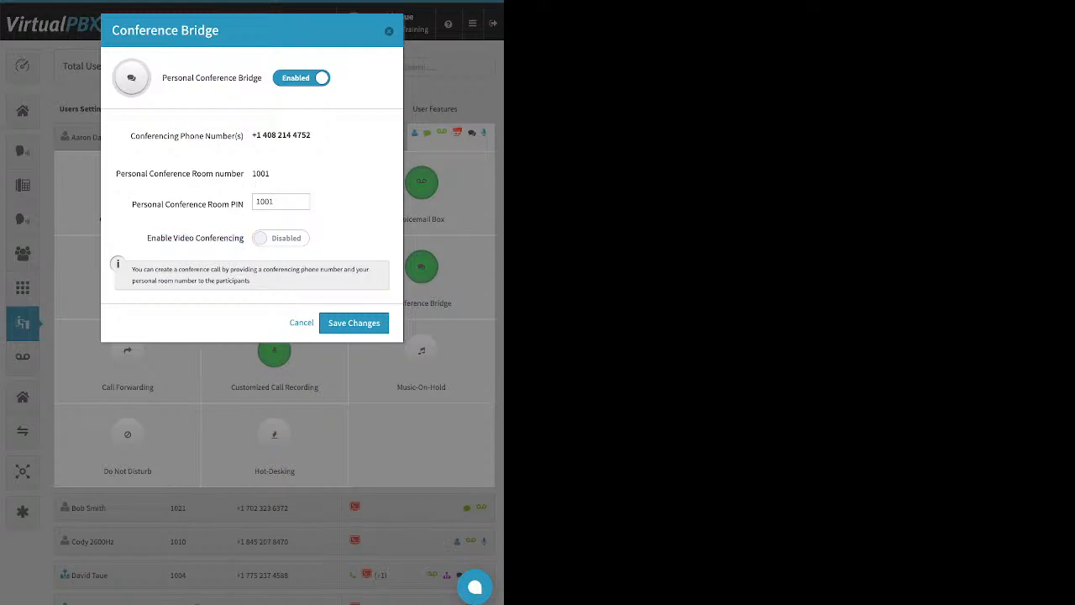
key("Escape")
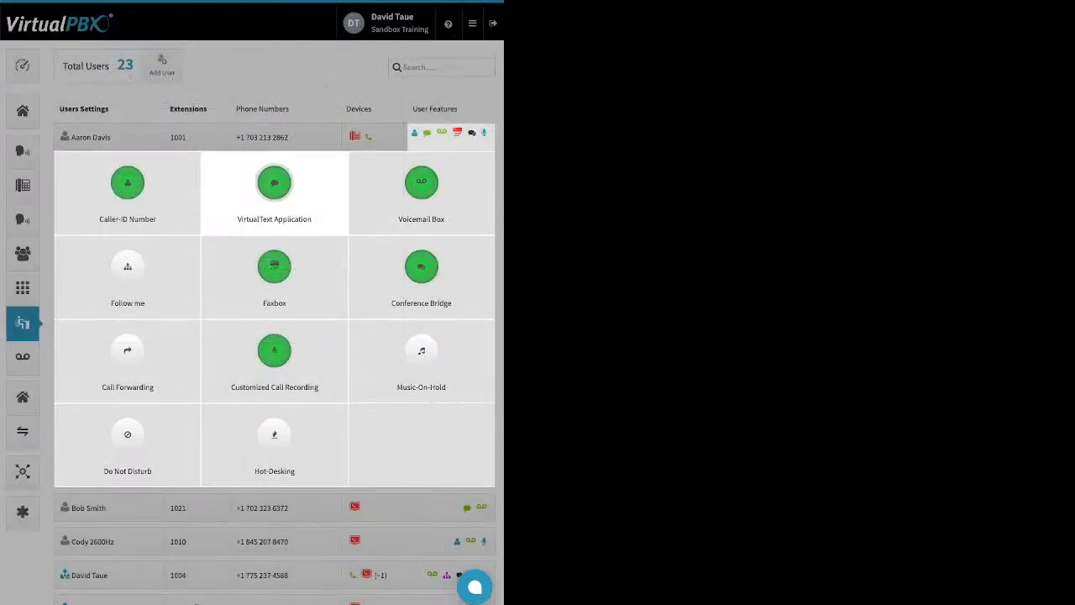
- Try Call Forwarding in On and Failover Mode, inspect the forwarding number, and close without saving
left_click(128, 351)
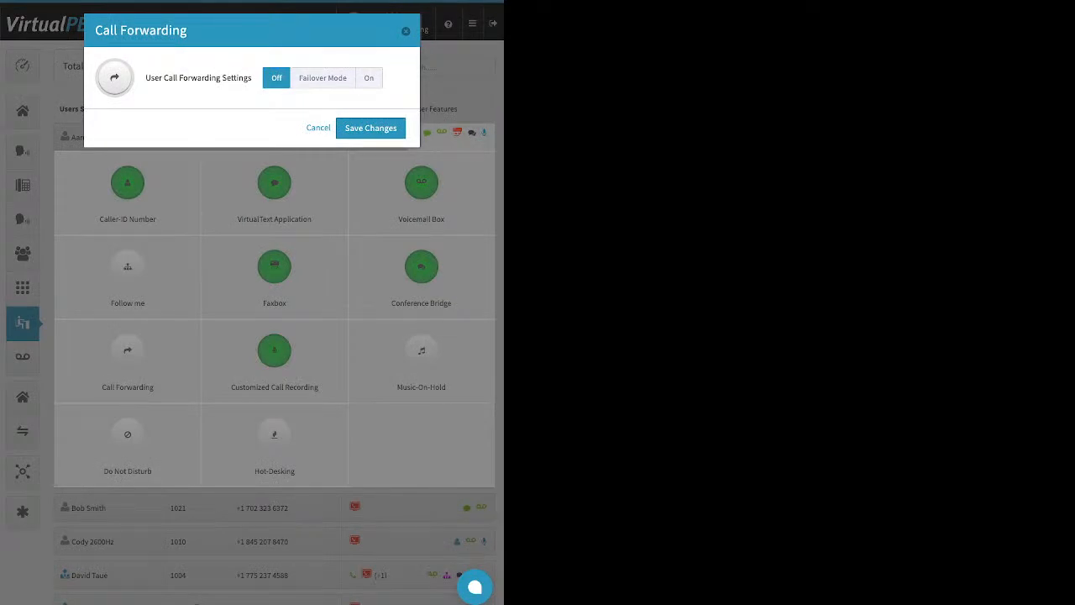
left_click(369, 78)
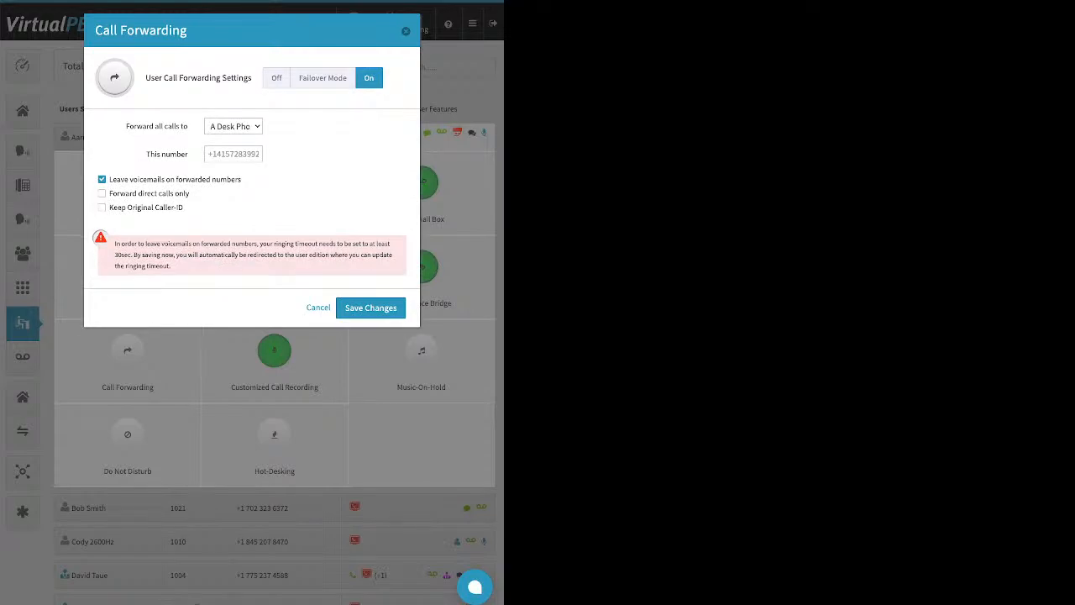
left_click(322, 78)
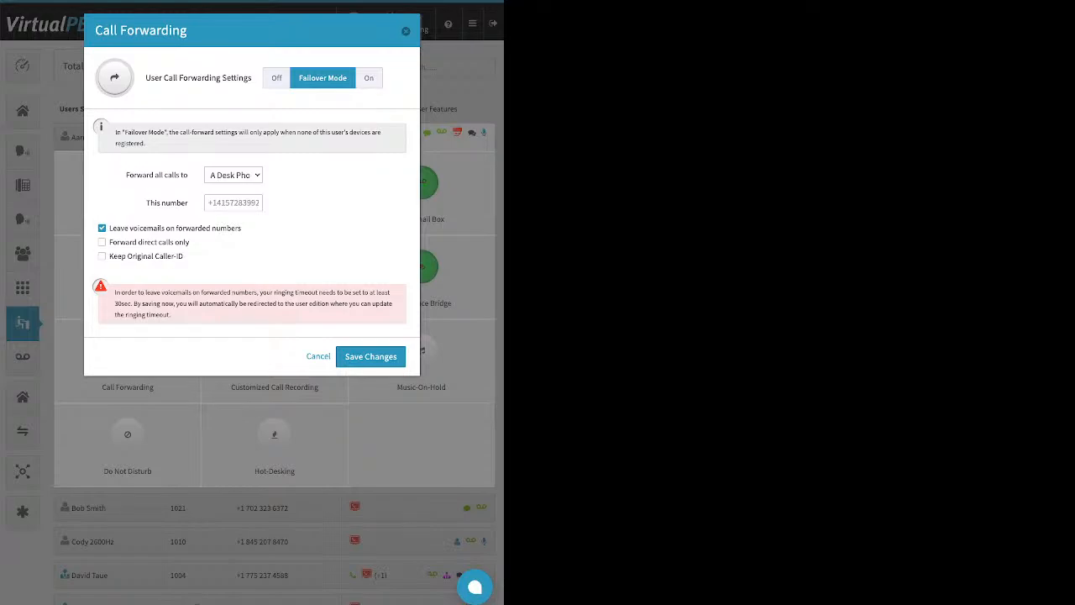
triple_click(166, 202)
left_click(233, 202)
key("Escape")
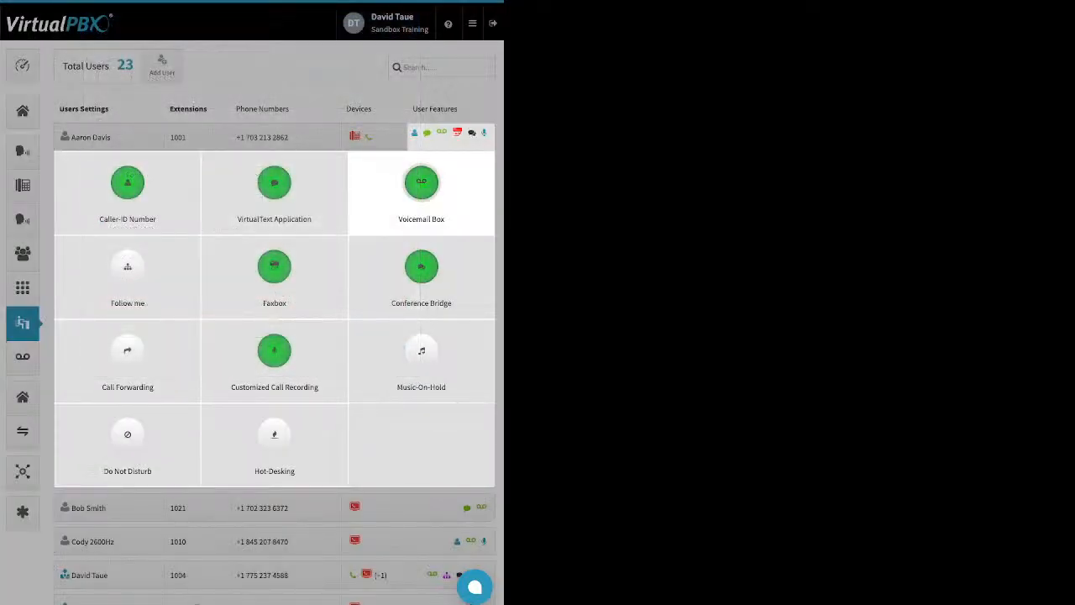
- Open Customized Call Recording and set all four call directions to Account Default (Off)
left_click(274, 350)
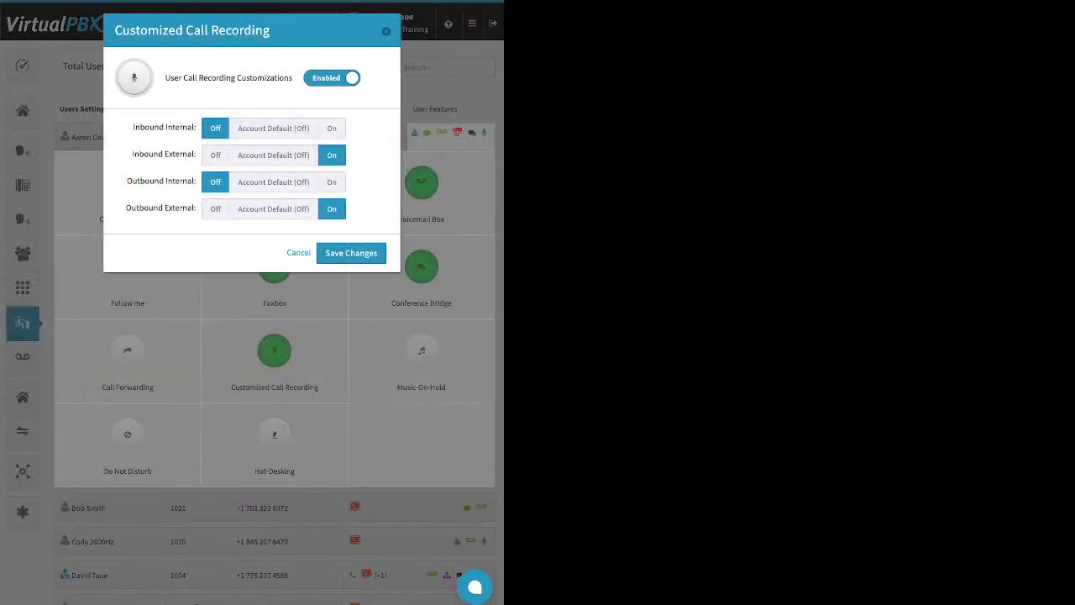
left_click(274, 127)
left_click(273, 154)
left_click(273, 182)
left_click(273, 209)
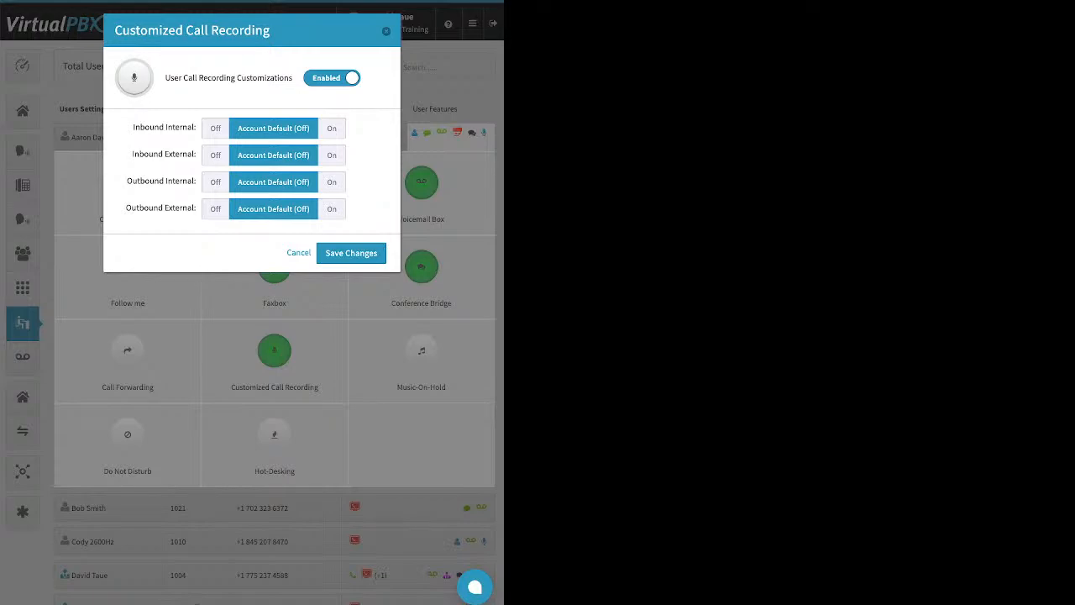
- Turn recording On for inbound and outbound, internal and external calls, and save the changes
left_click(331, 128)
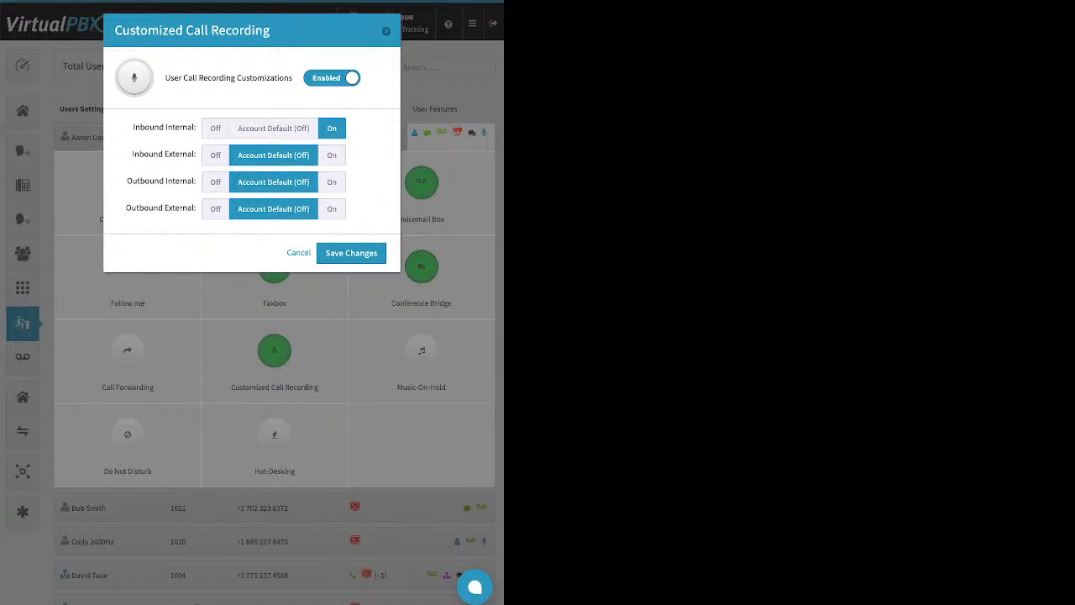
left_click(332, 156)
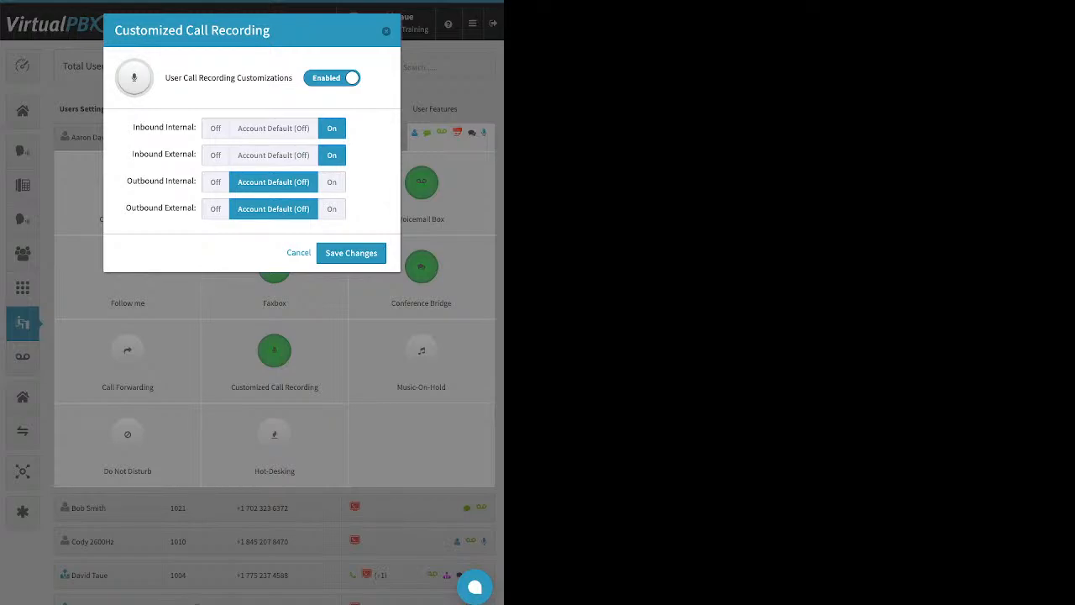
left_click(331, 182)
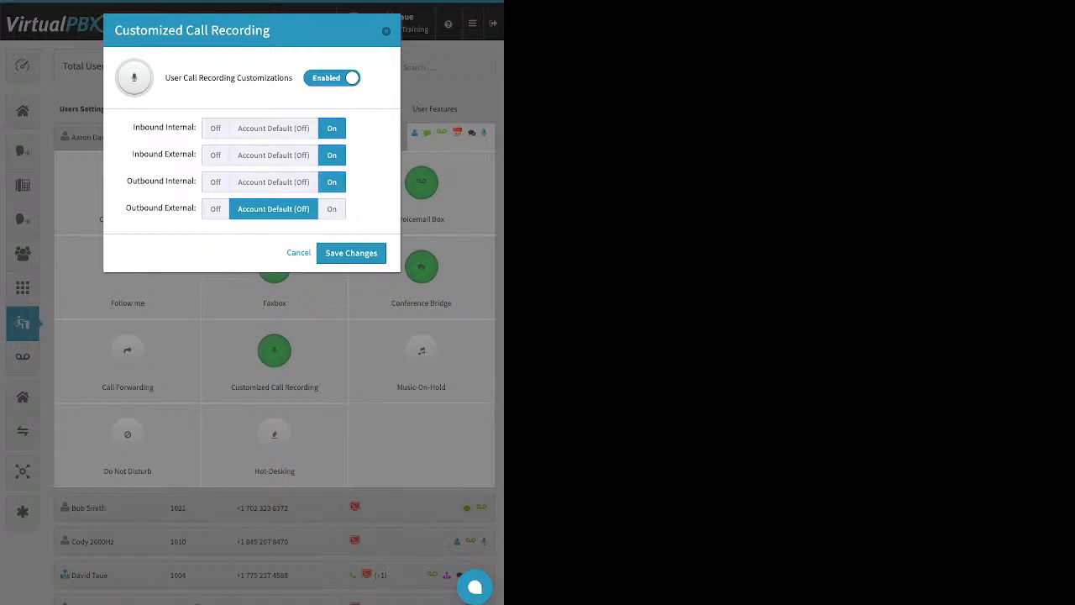
left_click(332, 209)
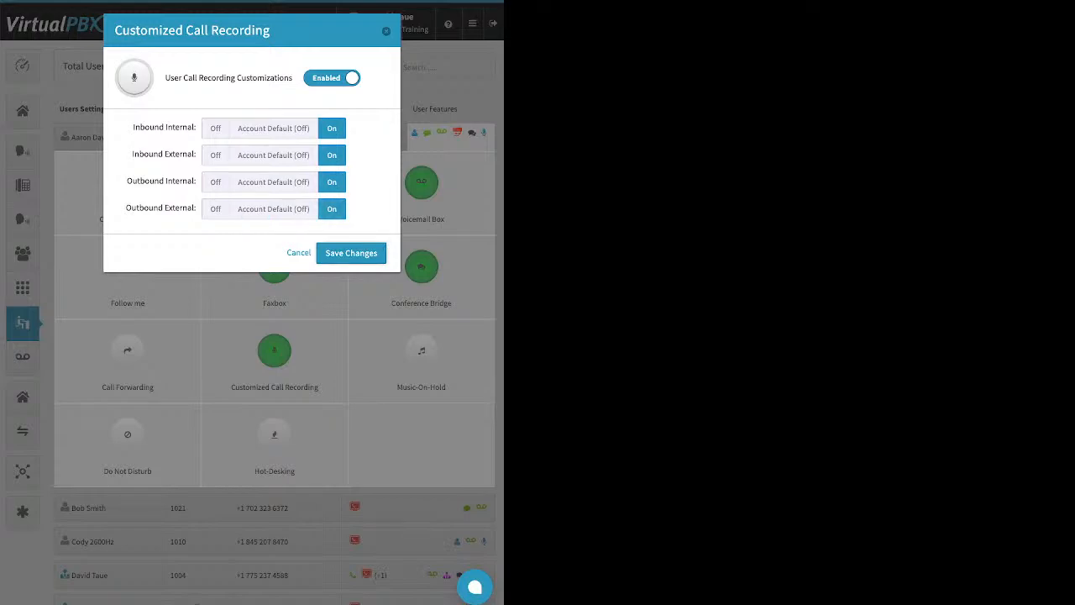
left_click(351, 253)
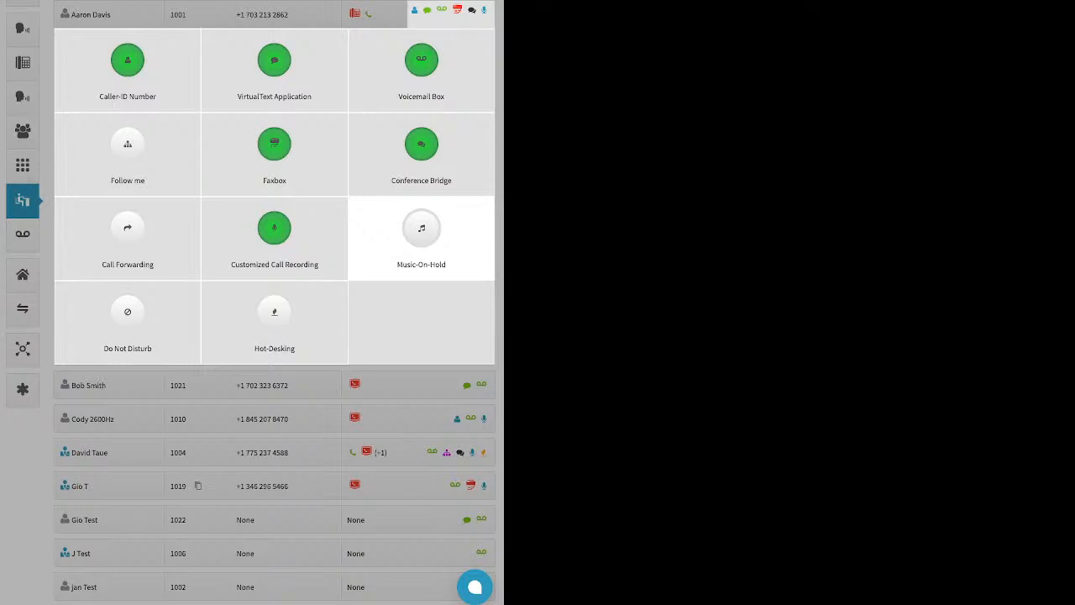
- Enable Music-On-Hold for the user, open its upload option, and close the dialog without saving
left_click(420, 235)
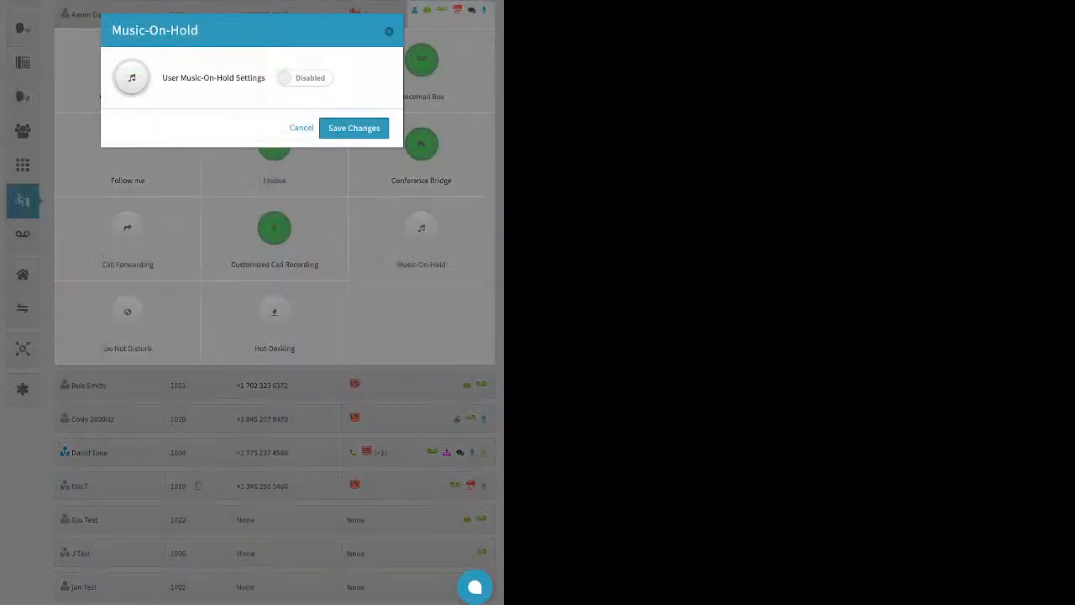
left_click(305, 78)
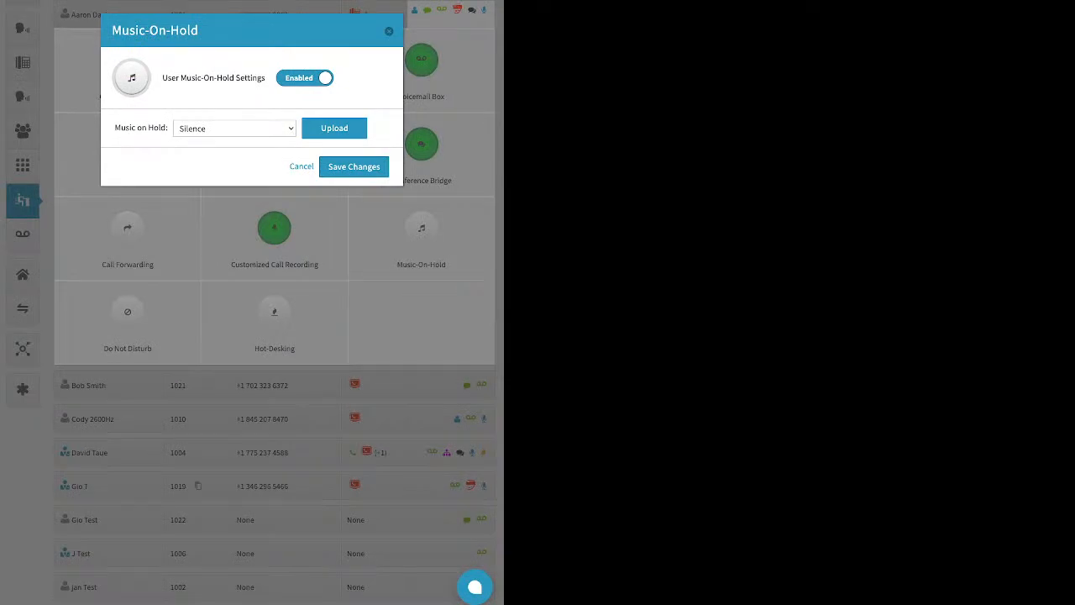
left_click(334, 128)
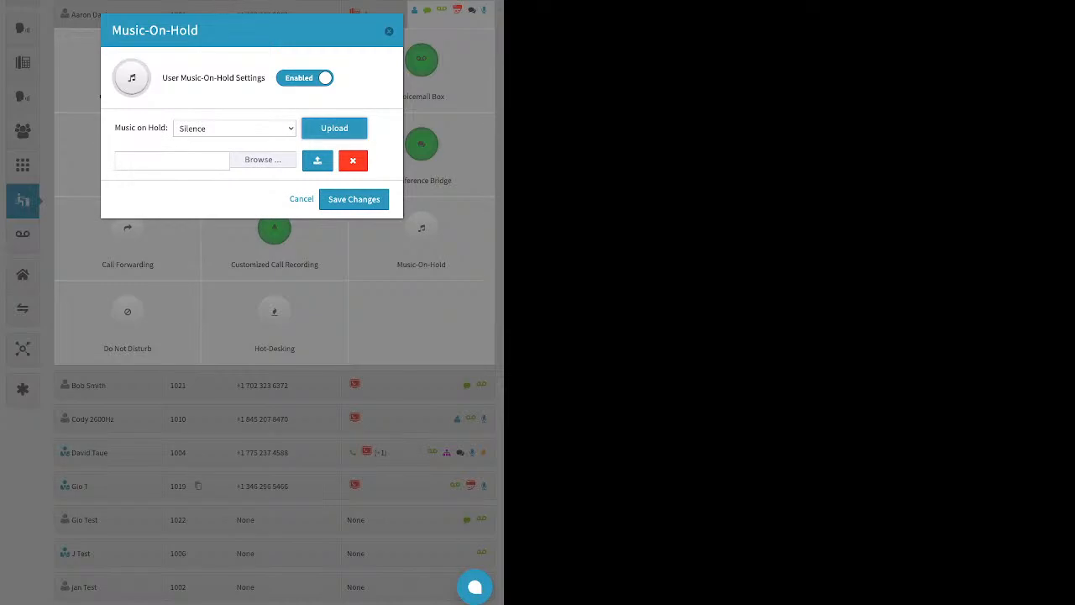
left_click(389, 31)
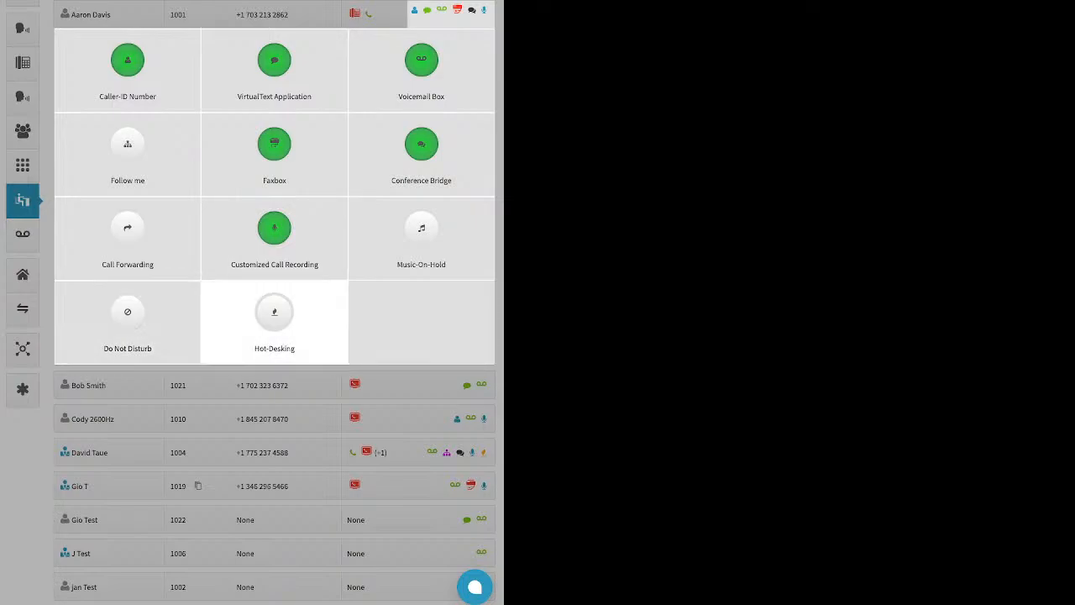
- Enable Hot-Desking, examine the Hotdesk ID, PIN and multiple-device login options, and close without saving
left_click(274, 321)
left_click(295, 79)
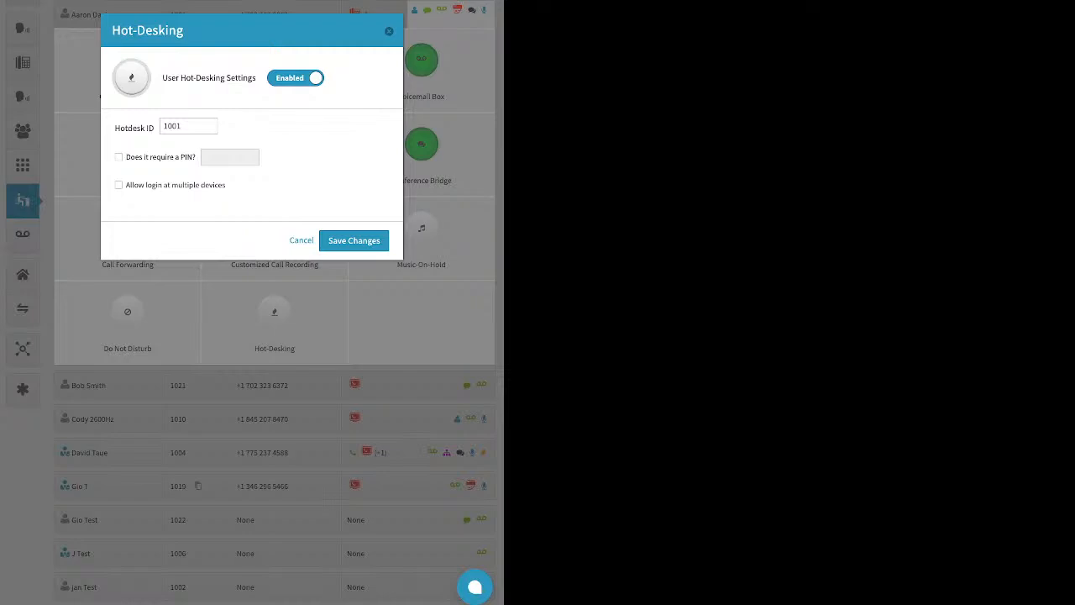
left_click(389, 31)
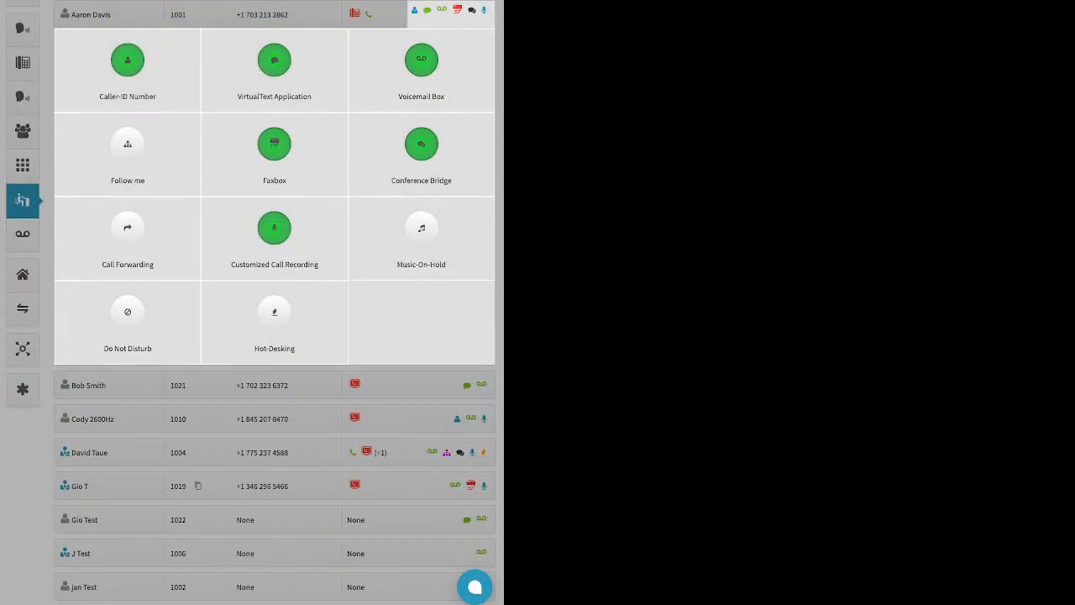
- Open the voicemail boxes list and the new voicemail box dialog, review its name, number and PIN fields, and cancel
left_click(23, 234)
left_click(22, 235)
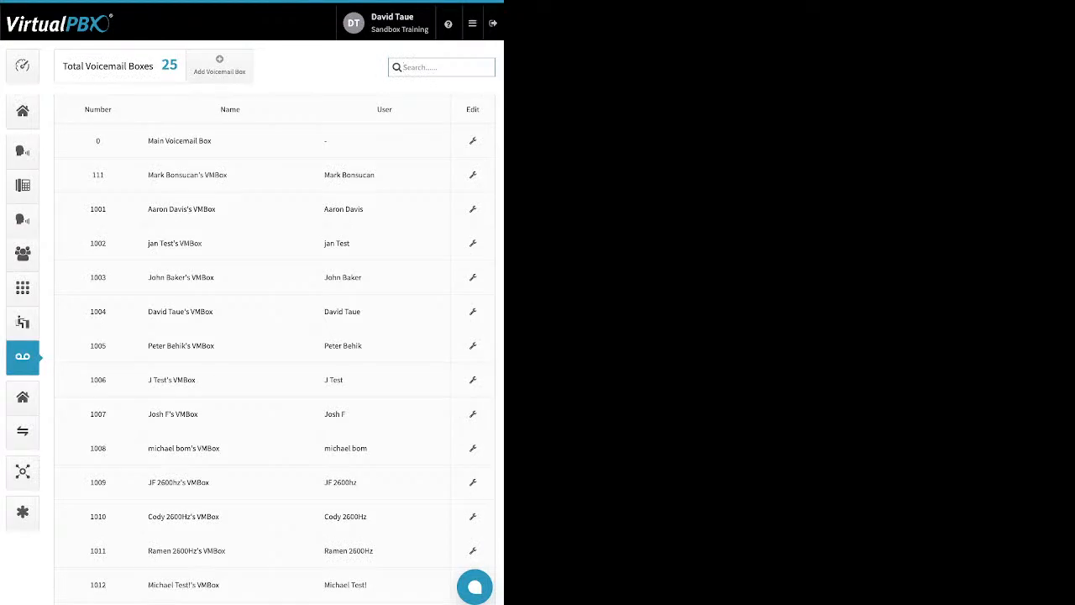
triple_click(344, 210)
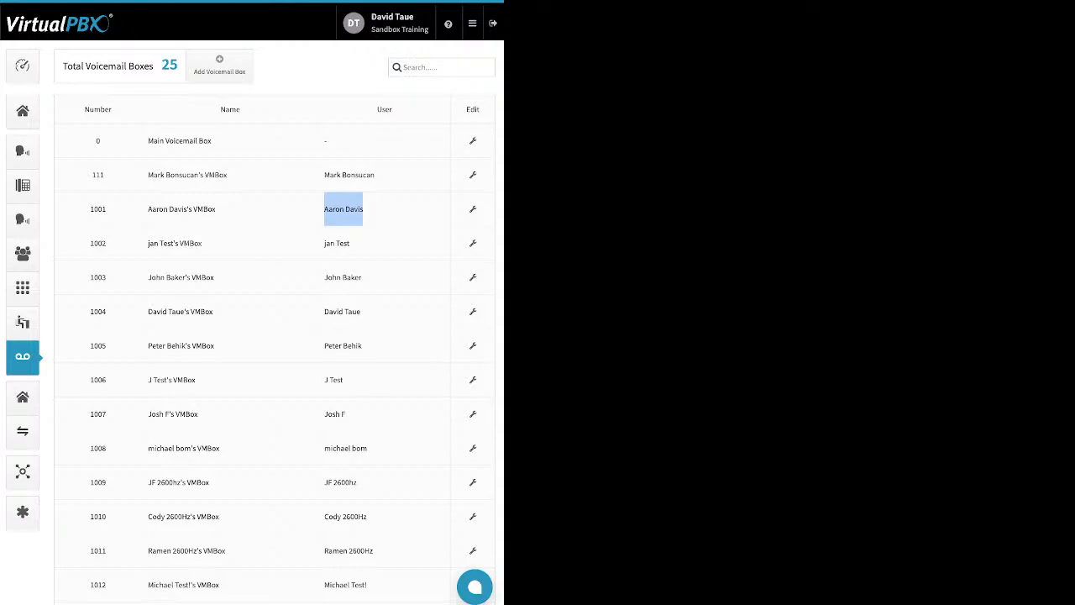
left_click(219, 66)
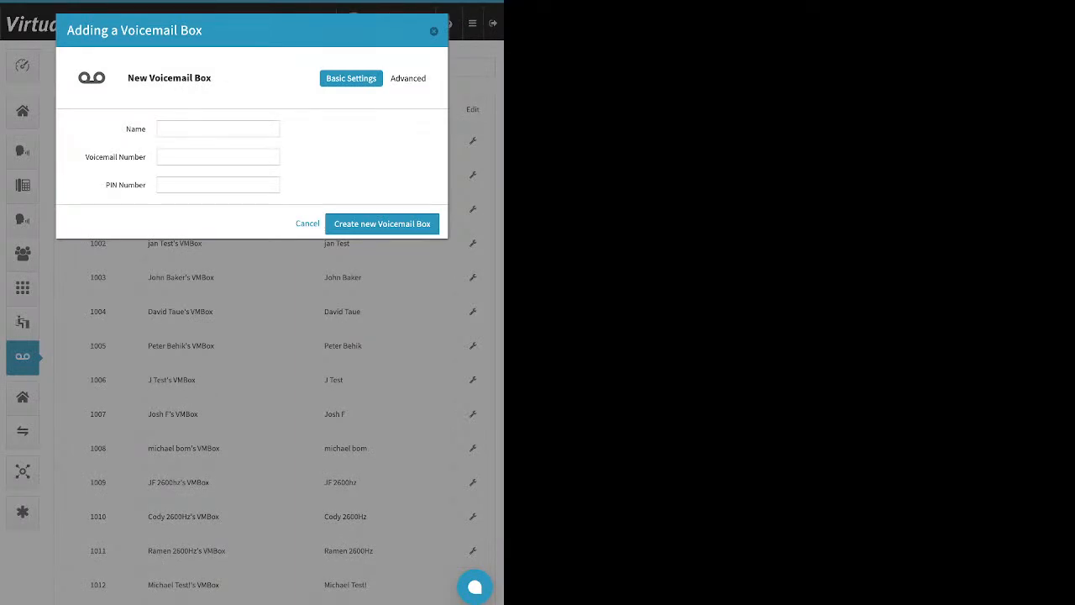
left_click(218, 128)
left_click_drag(146, 157, 94, 157)
left_click_drag(146, 184, 105, 185)
key("Escape")
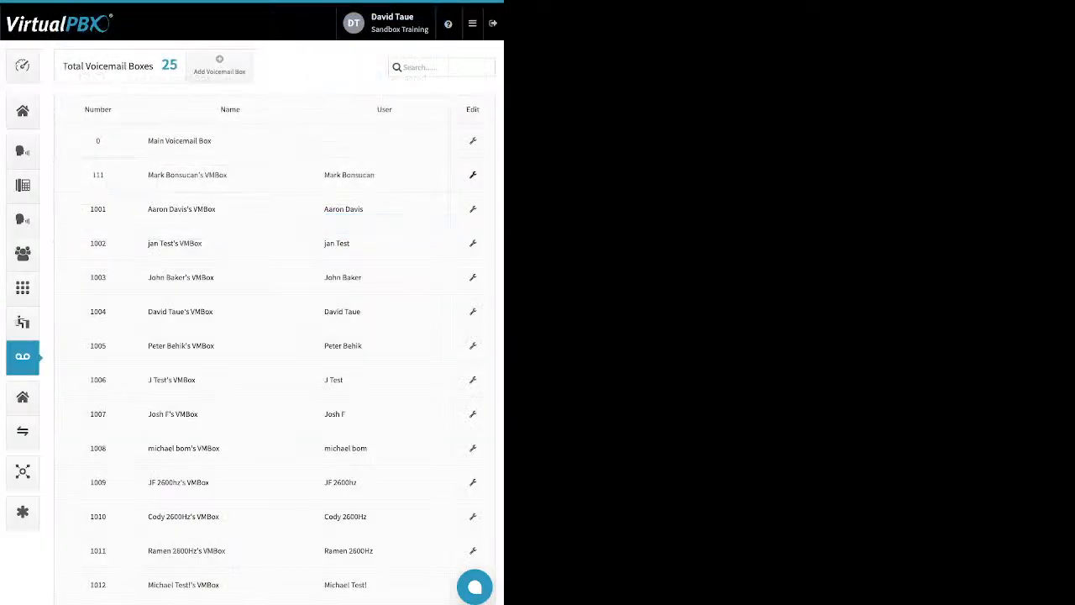
- Open the Main Voicemail Box for editing and examine its Greeting Media and Recipients settings, starting a new recipient entry
left_click(473, 141)
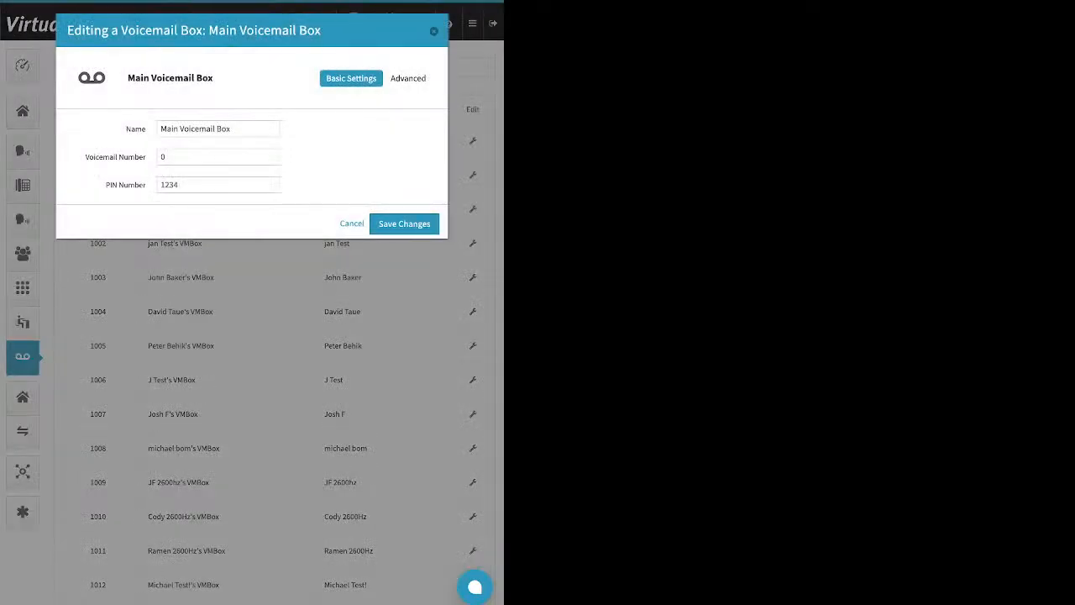
left_click(411, 78)
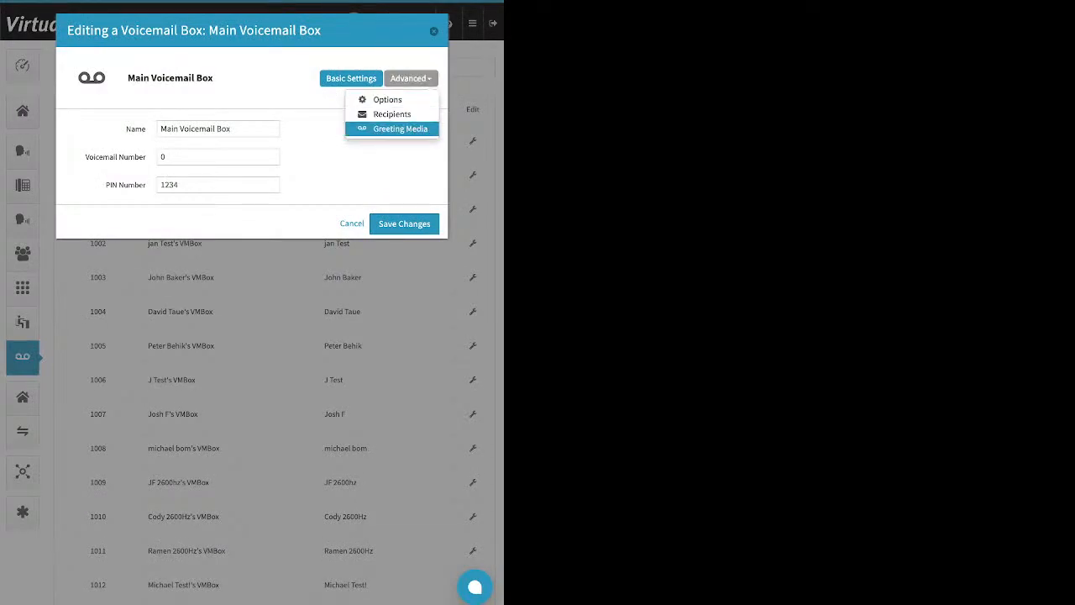
left_click(393, 130)
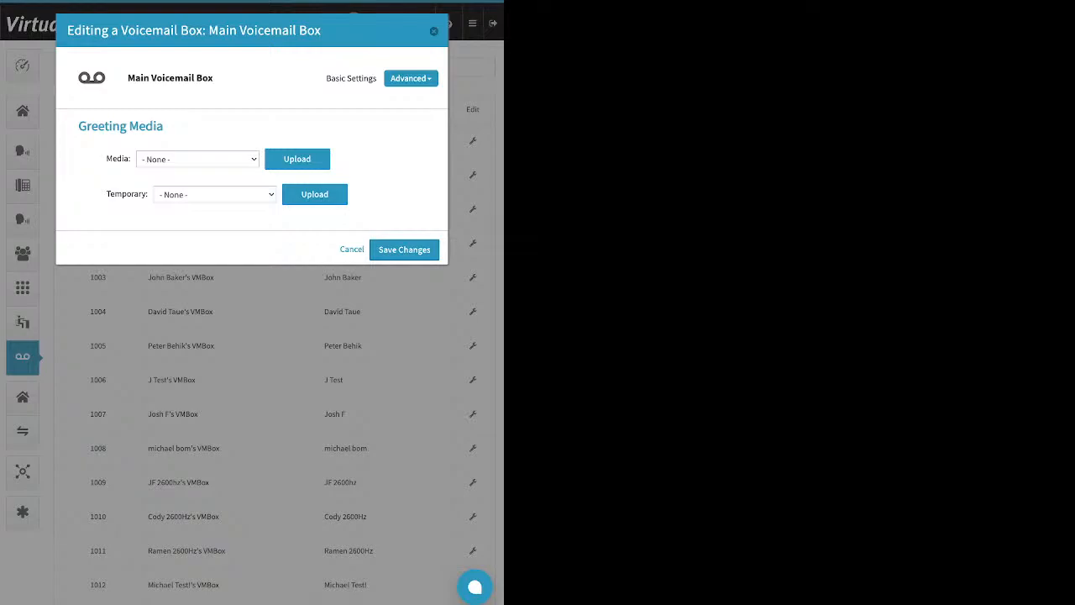
left_click_drag(105, 194, 147, 194)
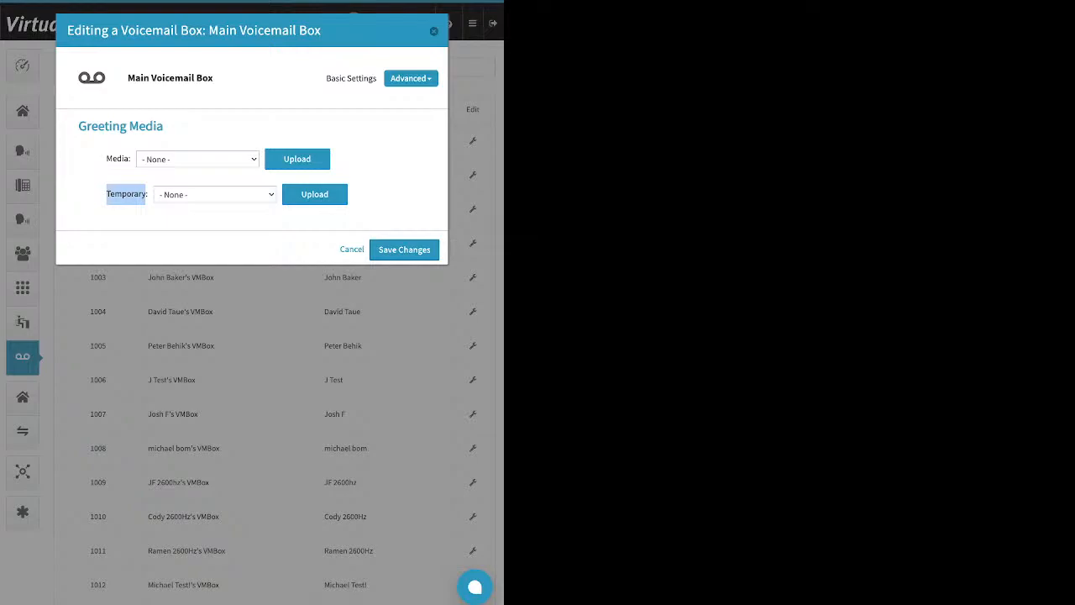
left_click(126, 195)
left_click(411, 78)
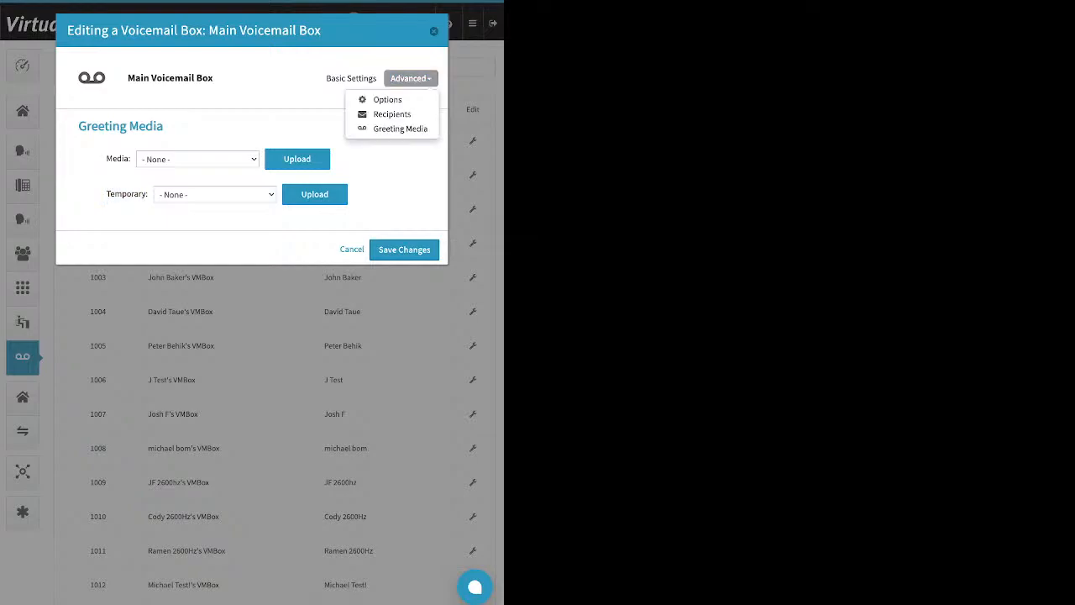
left_click(392, 114)
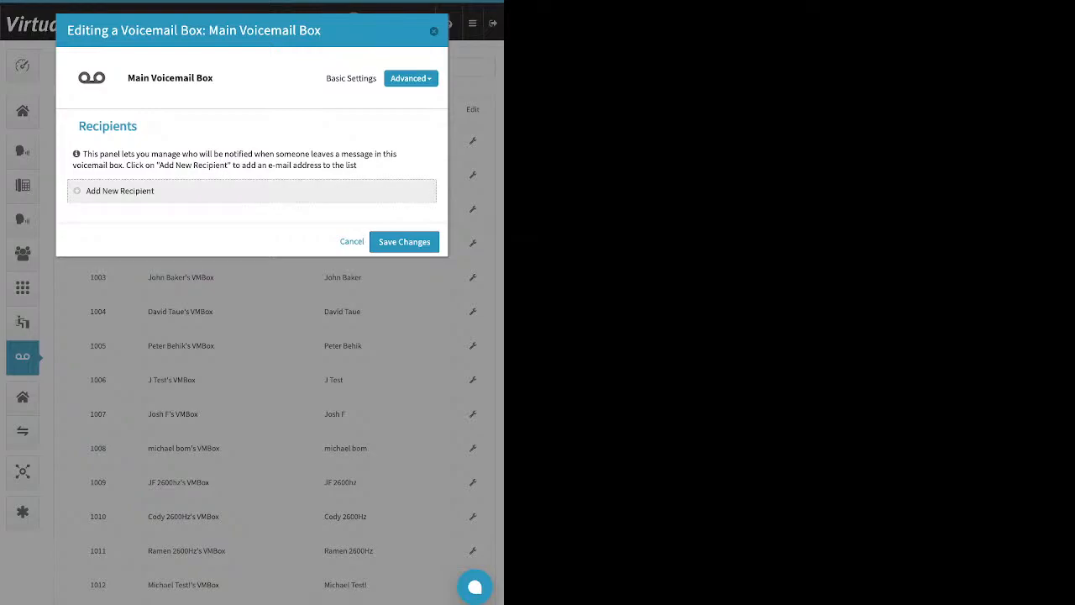
left_click(120, 192)
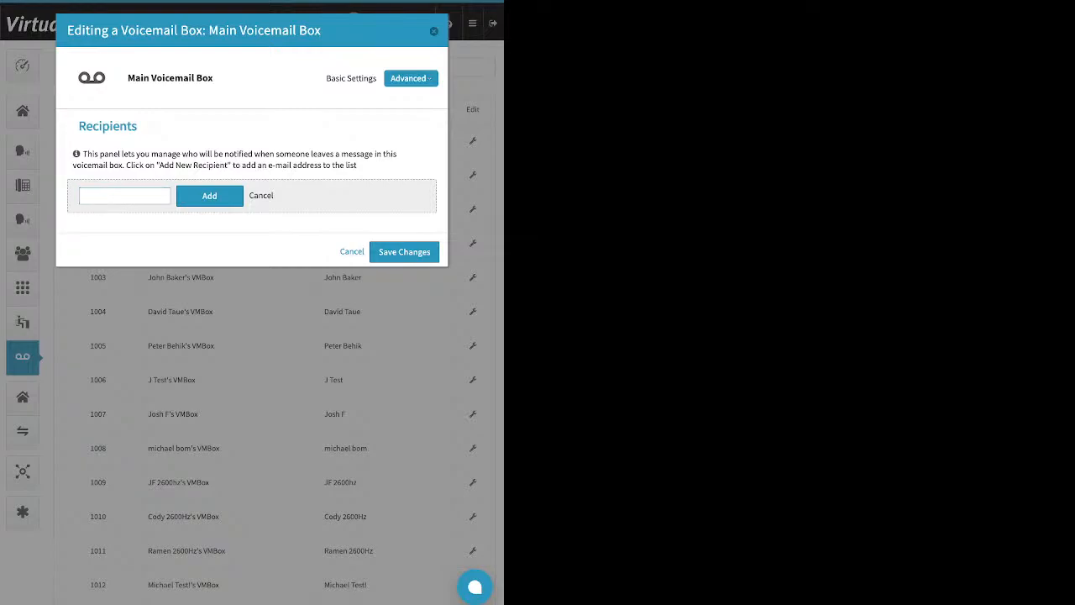
- Review the Main Voicemail Box options, toggle Attach messages to e-mail off and back on, and save the changes
left_click(411, 78)
left_click(394, 98)
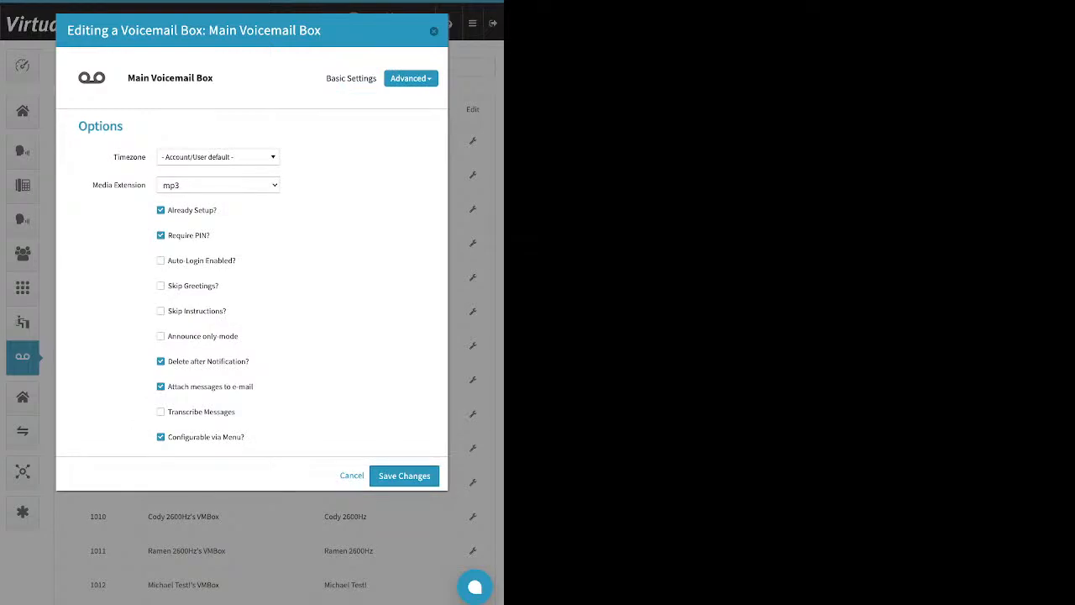
left_click_drag(217, 210, 180, 210)
left_click_drag(250, 361, 168, 361)
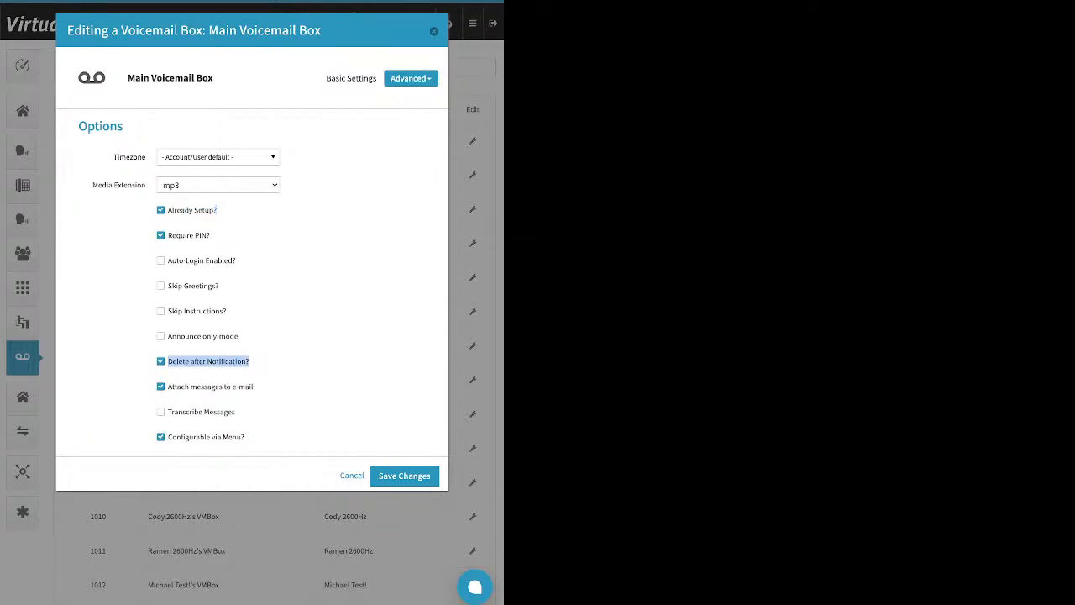
left_click(160, 387)
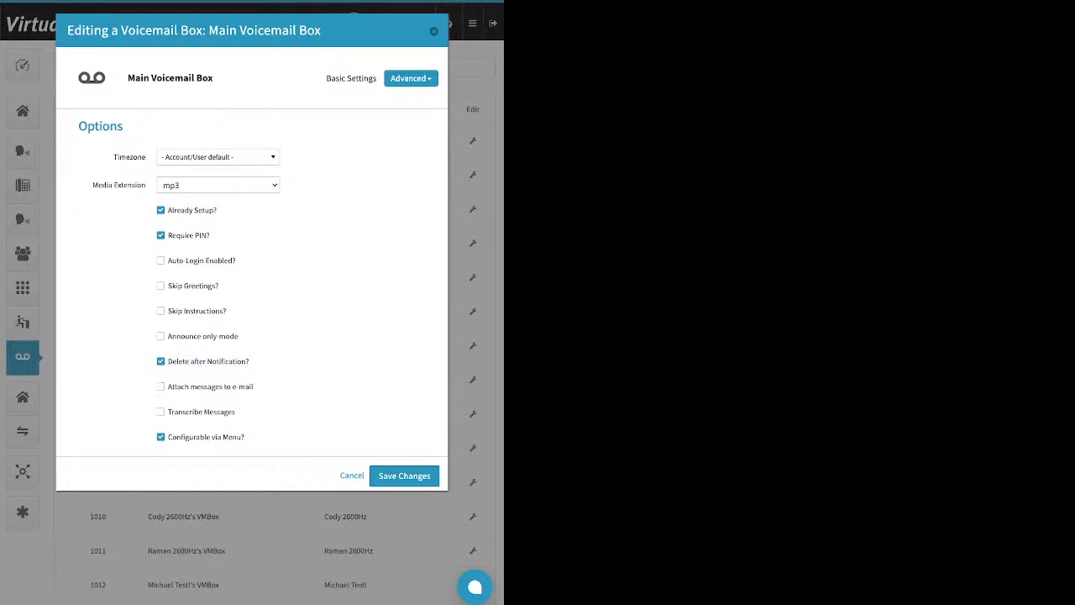
left_click_drag(254, 386, 172, 387)
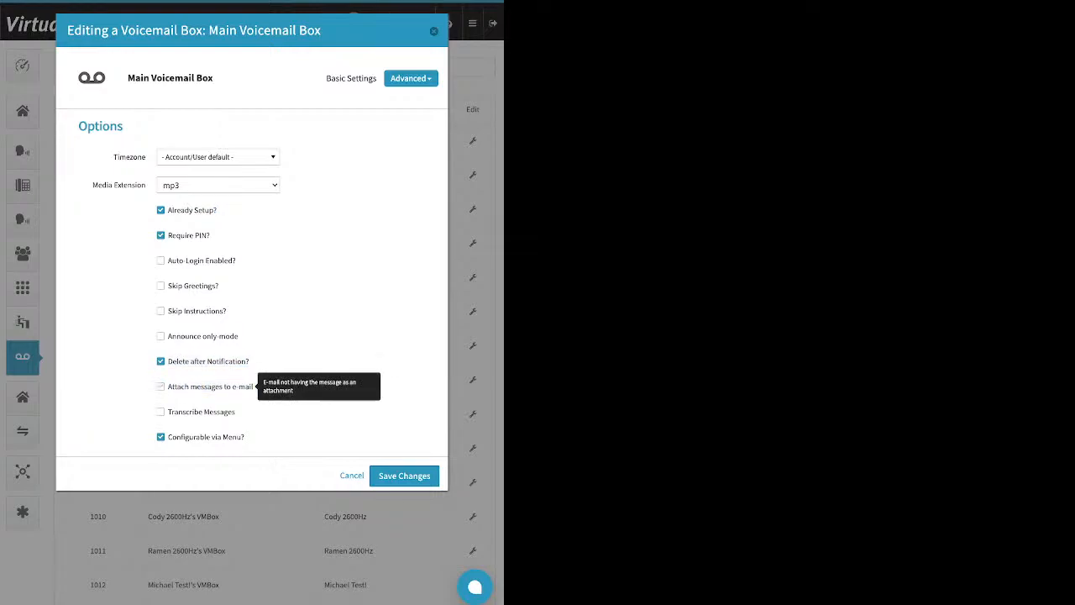
left_click(161, 386)
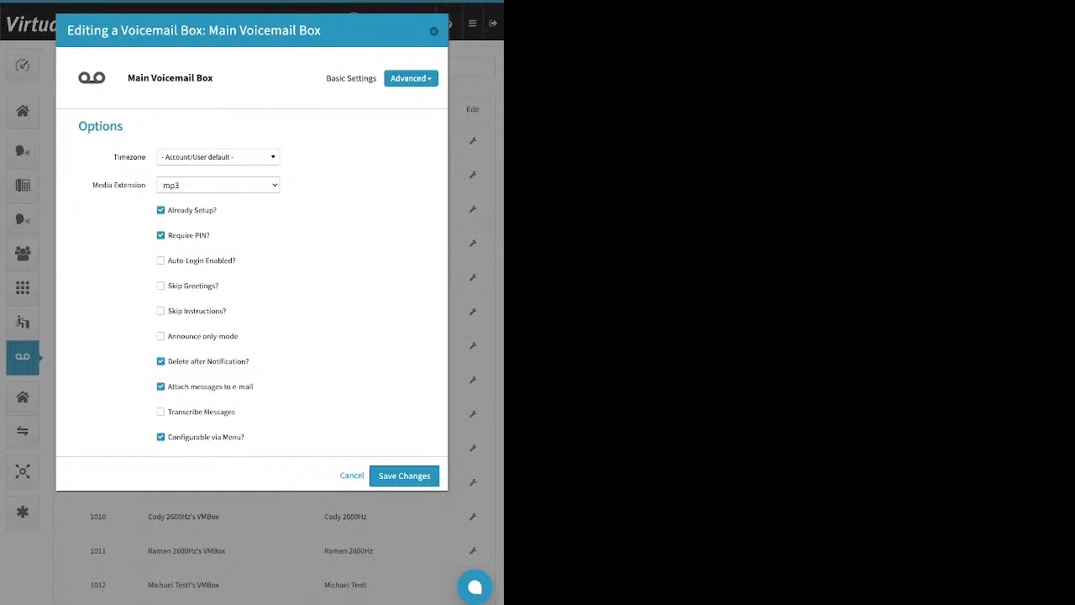
left_click(404, 477)
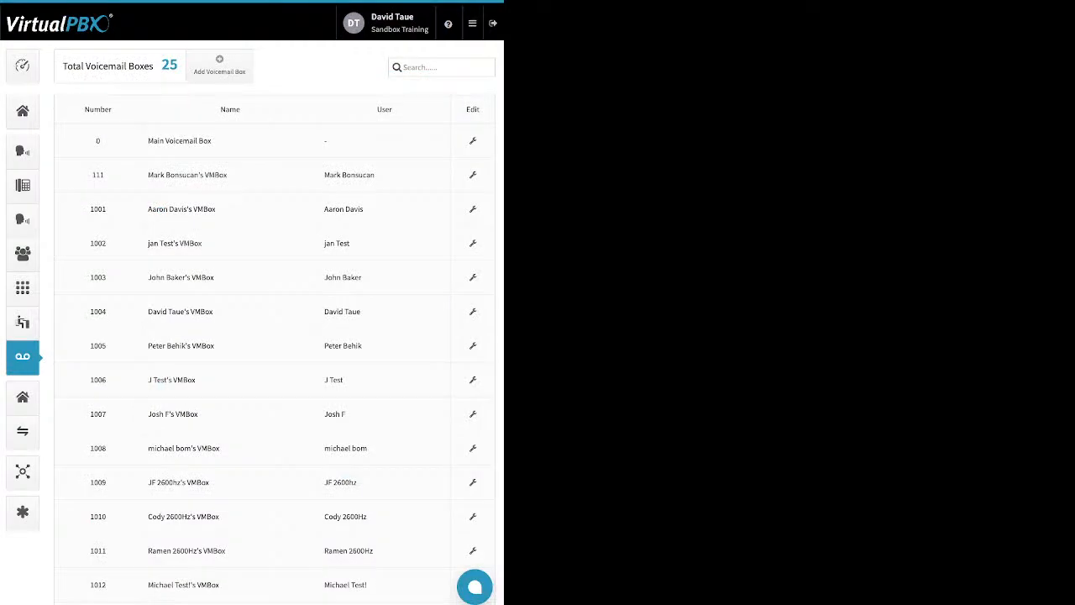
- Open the next admin section below voicemail boxes in the navigation
left_click(23, 397)
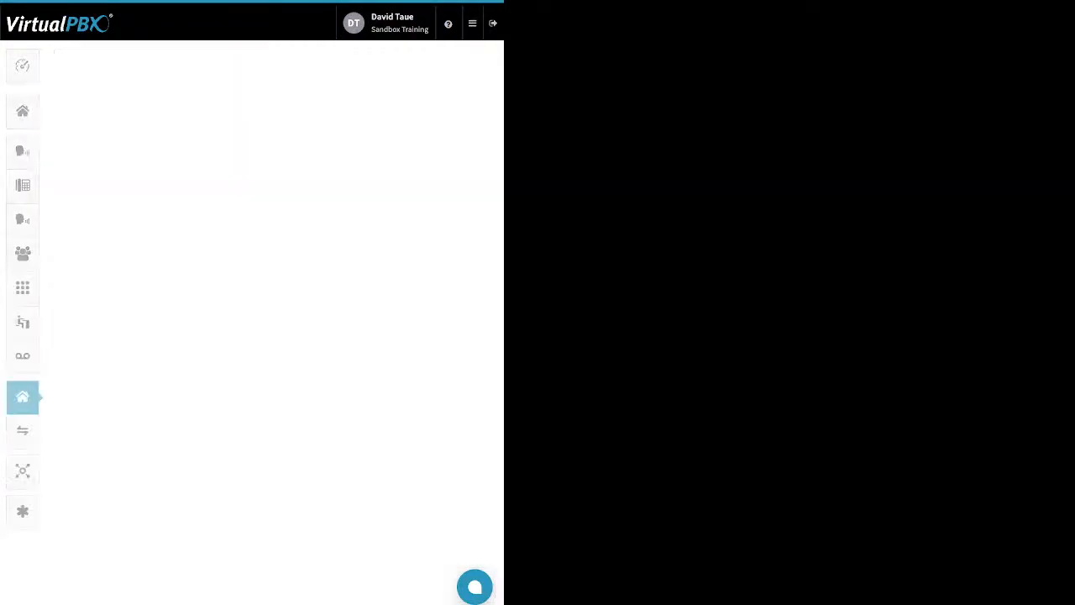
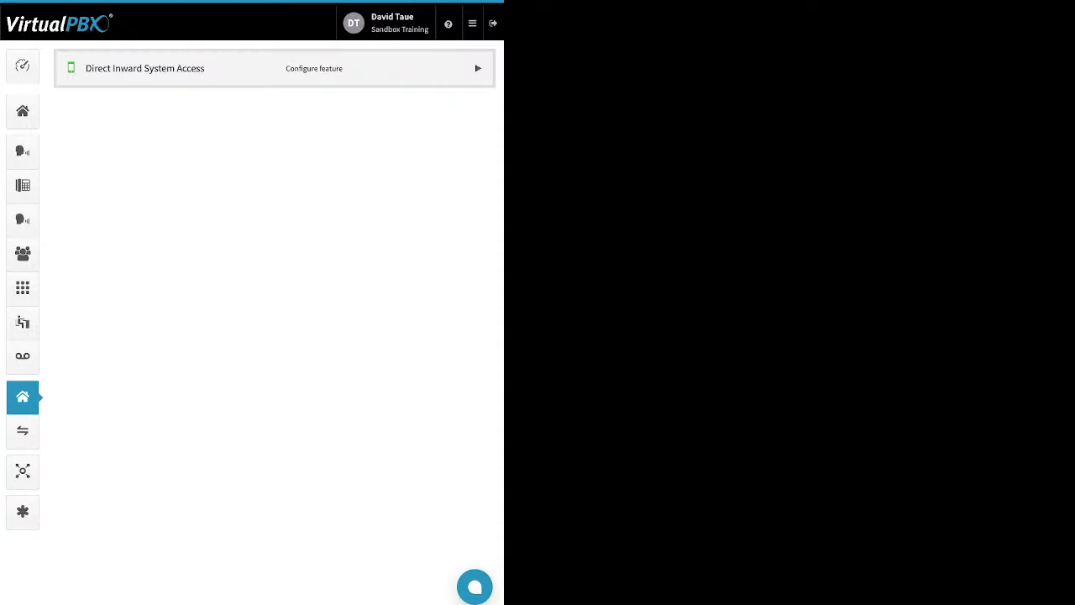
- Enable Direct Inward System Access, then open its settings and add an extension numbered 8359
left_click(478, 68)
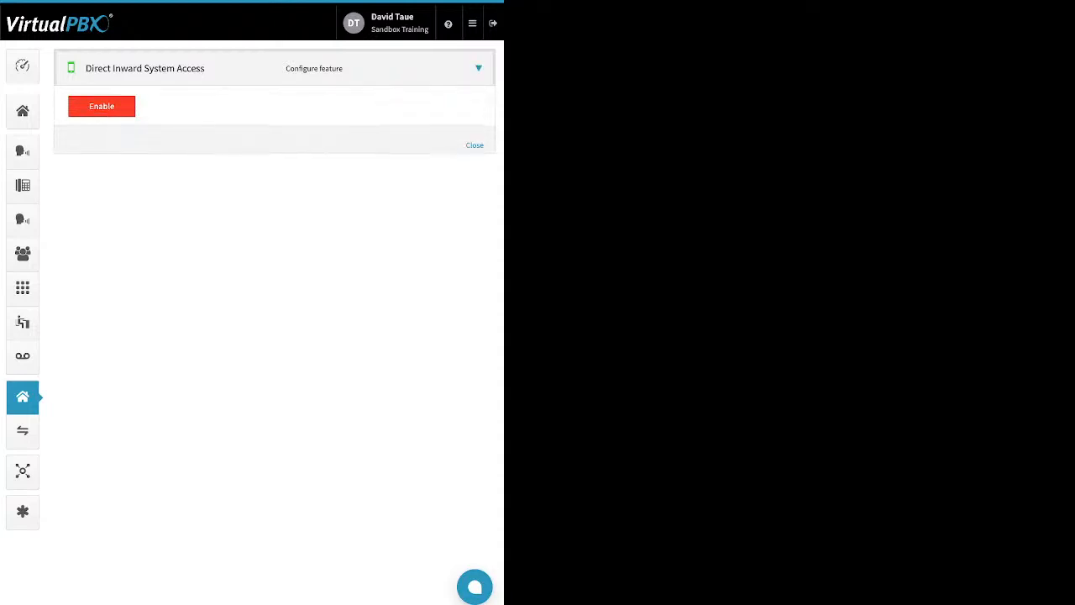
left_click(102, 106)
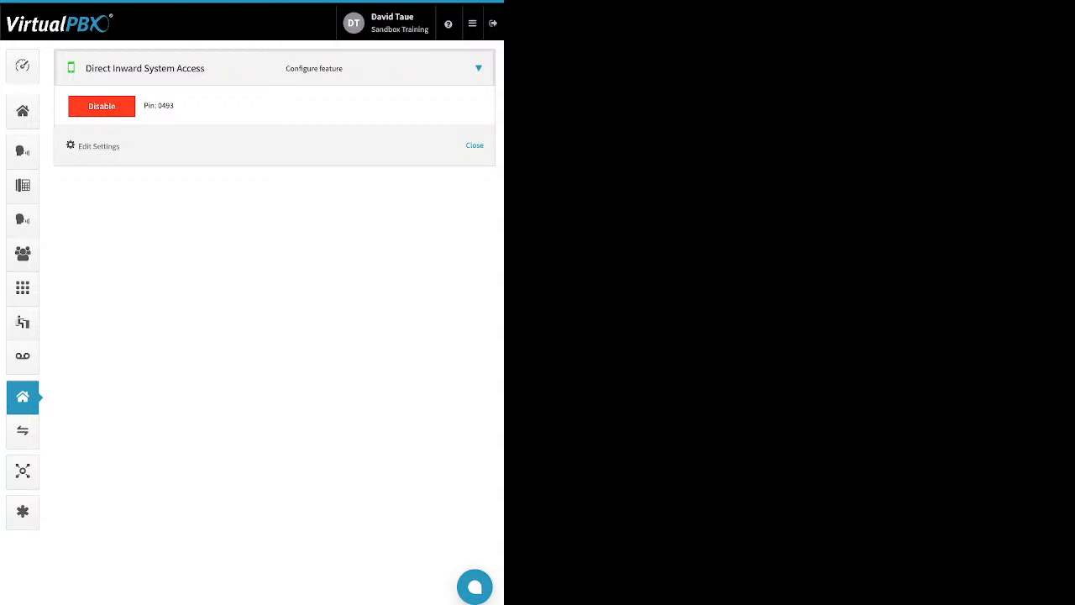
left_click_drag(122, 147, 91, 147)
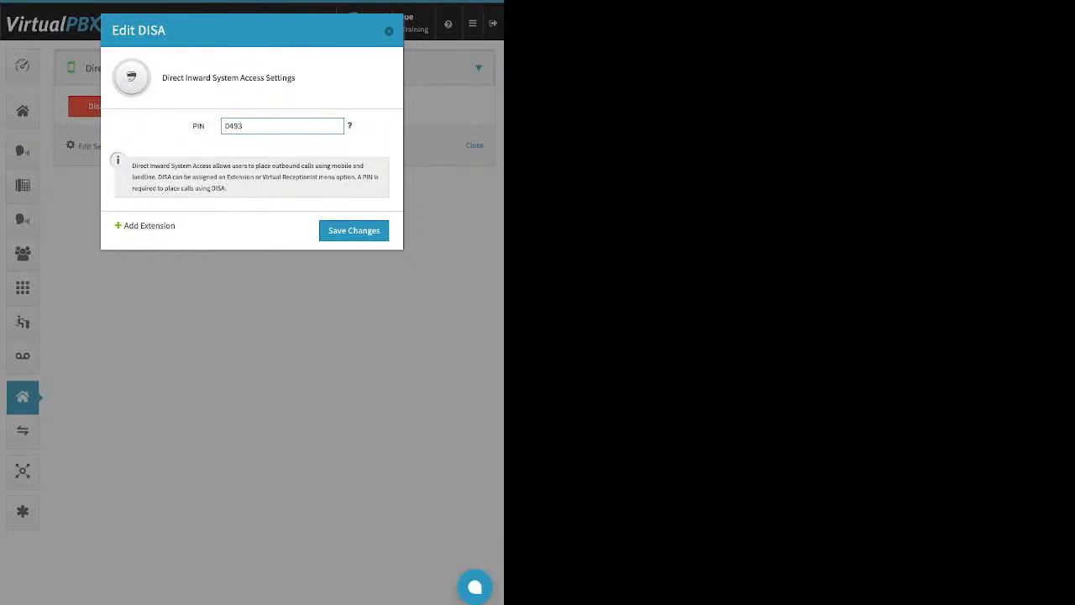
left_click(150, 225)
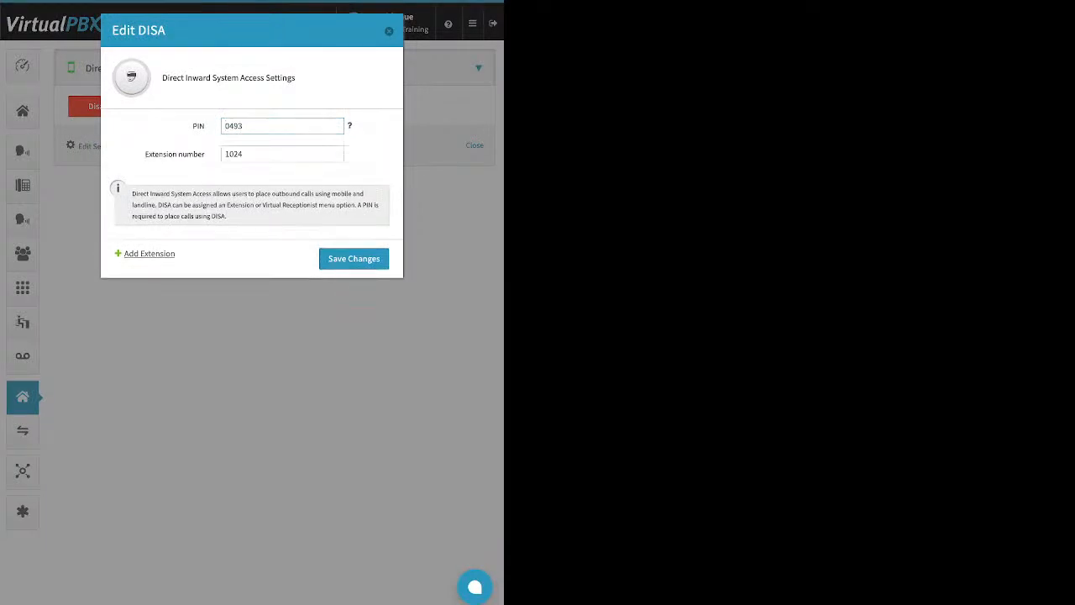
double_click(234, 154)
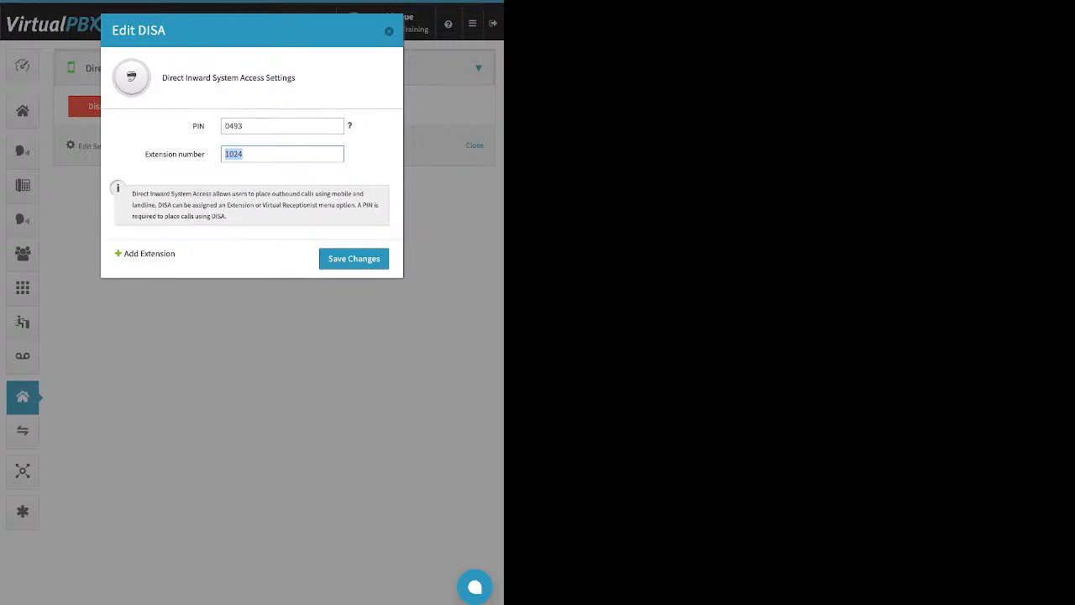
type("8359")
key("Return")
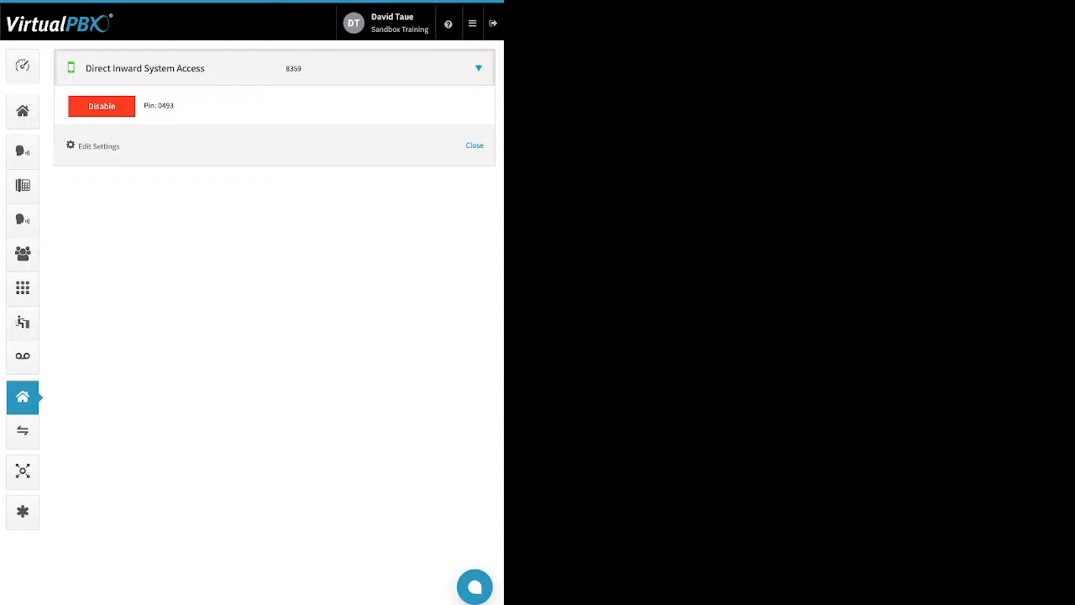
- Open the Company Caller ID dialog from the dashboard and review its caller ID and emergency address fields
left_click_drag(174, 105, 162, 105)
left_click(22, 66)
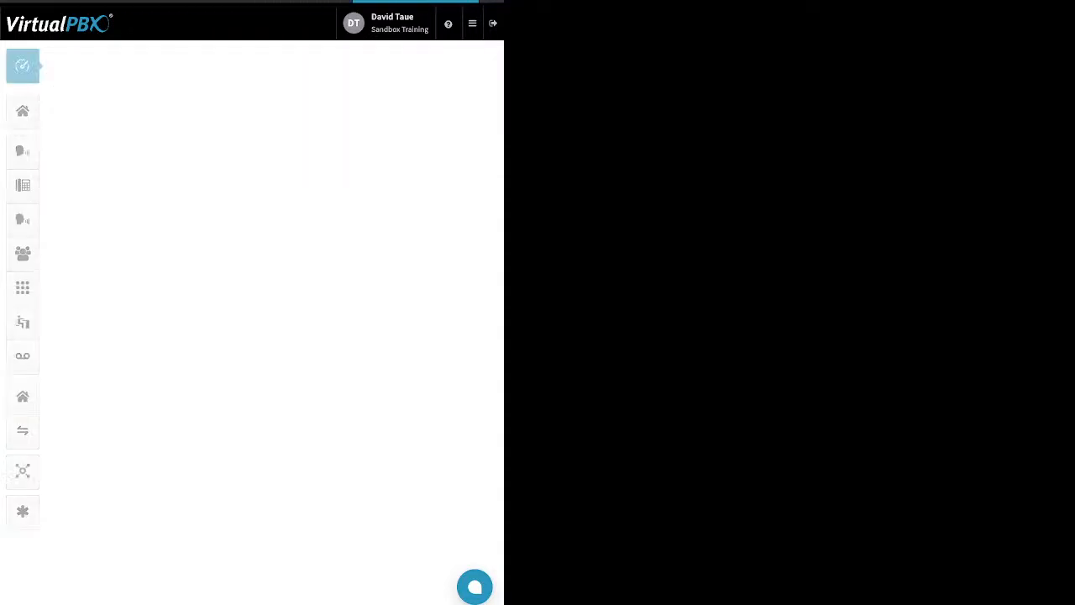
left_click(330, 66)
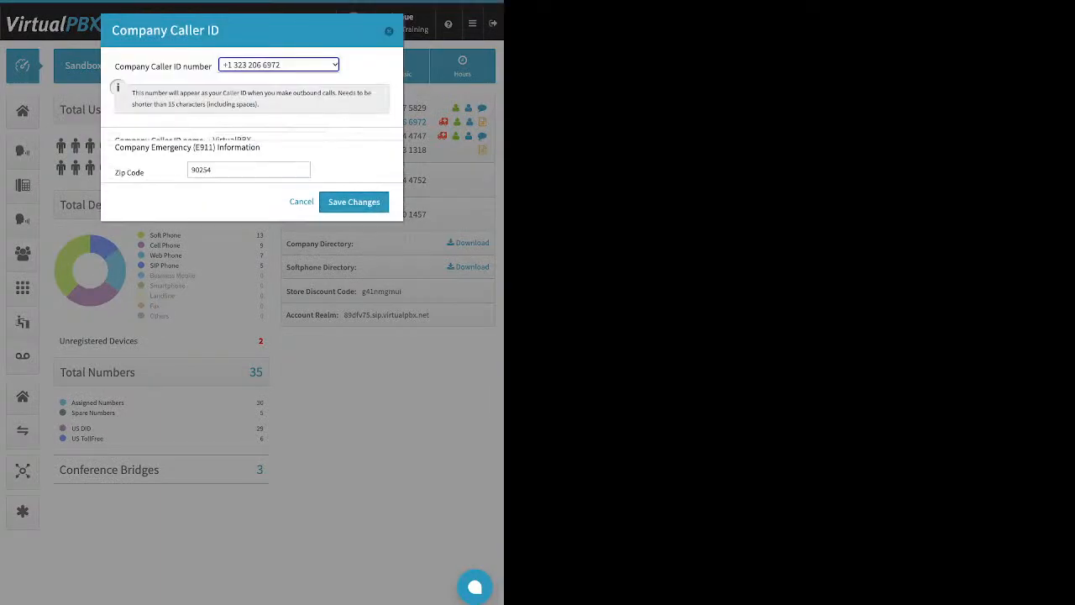
left_click(389, 31)
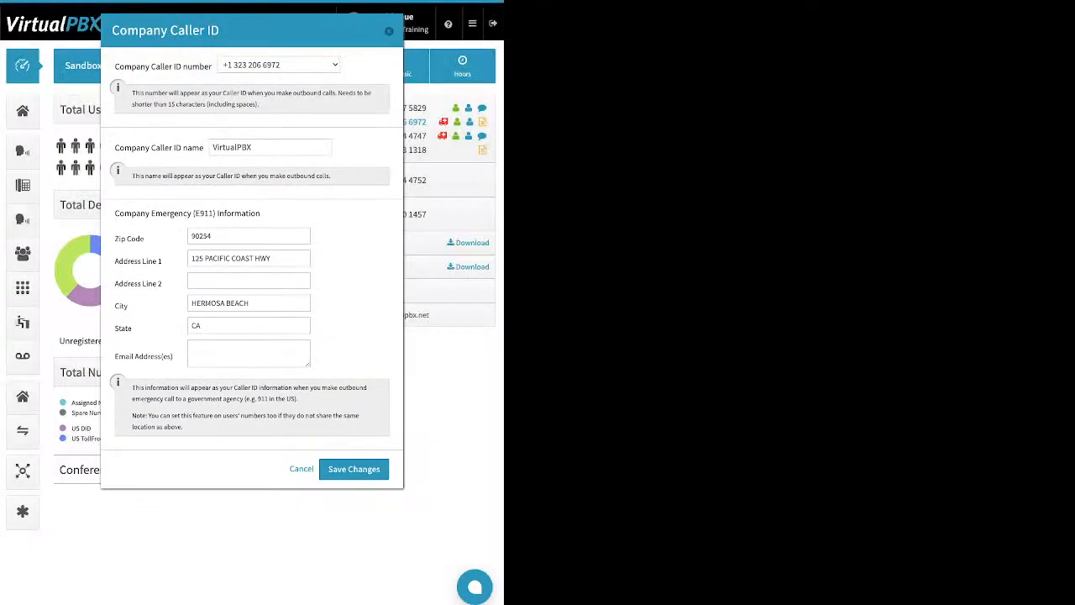
- Return to the features section and disable Direct Inward System Access, confirming the prompt
left_click(23, 396)
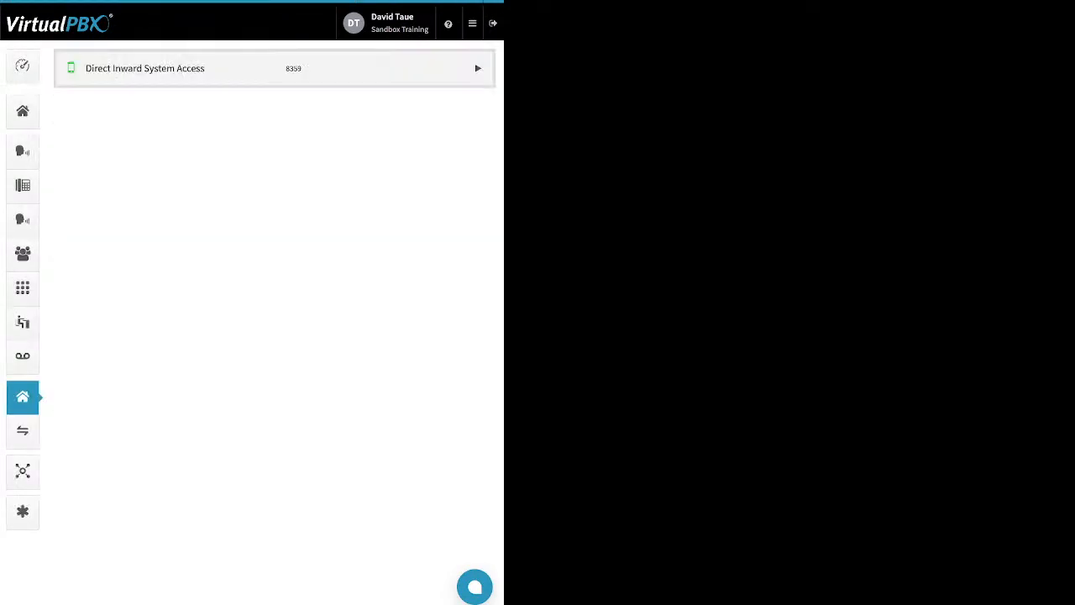
left_click(478, 68)
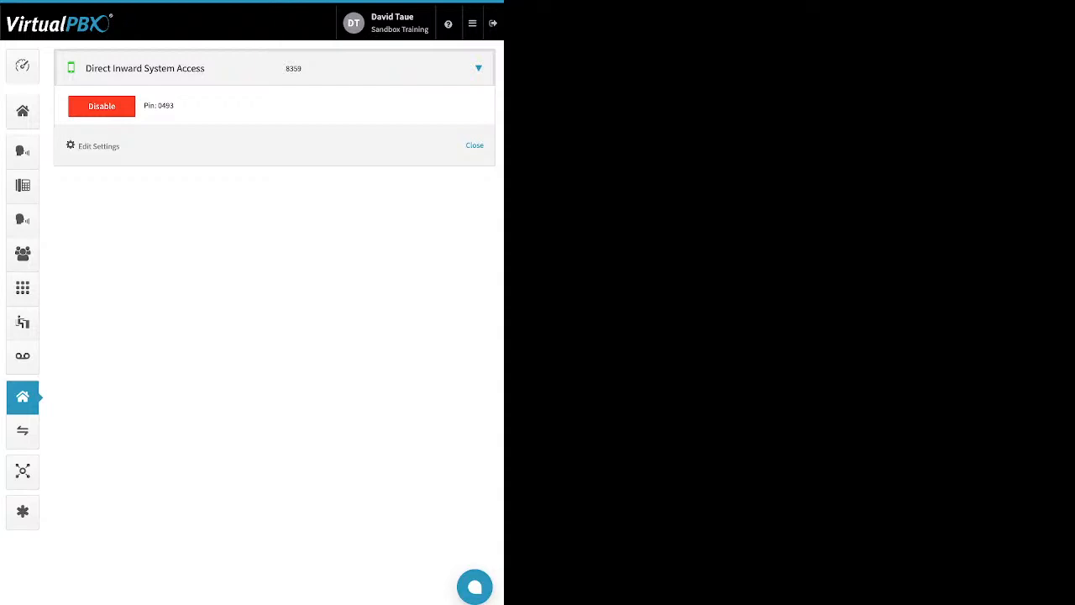
left_click(102, 107)
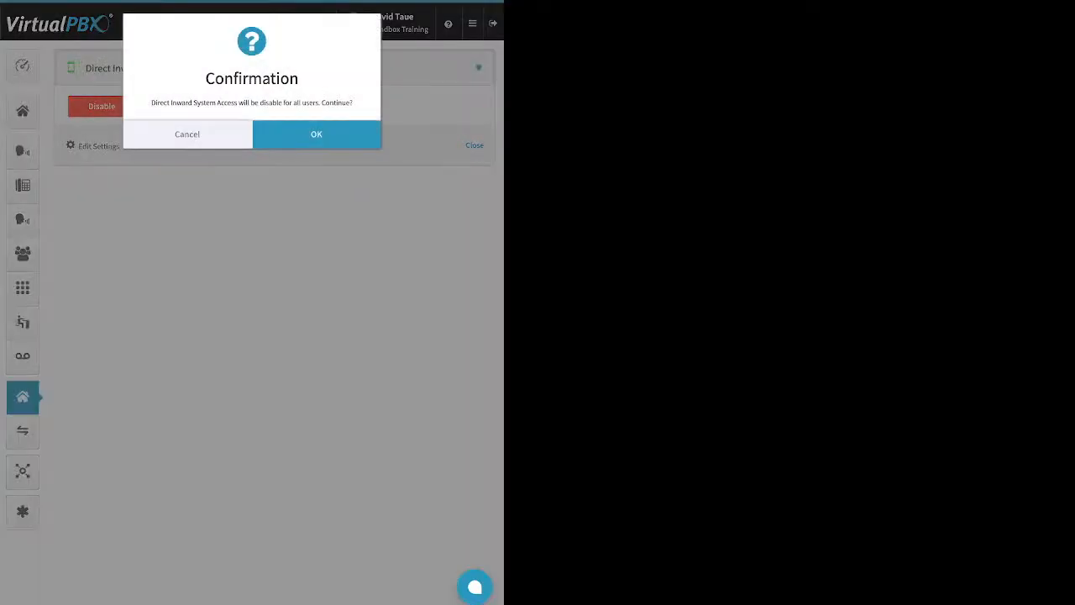
left_click(317, 134)
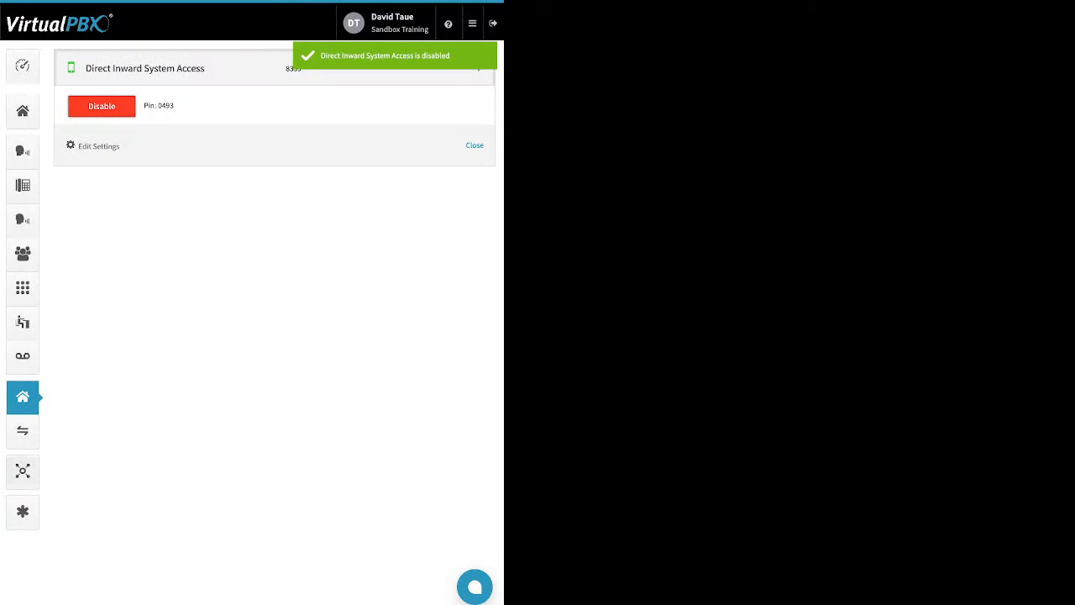
- Open the call logs and filter them to show this month's calls
left_click(22, 472)
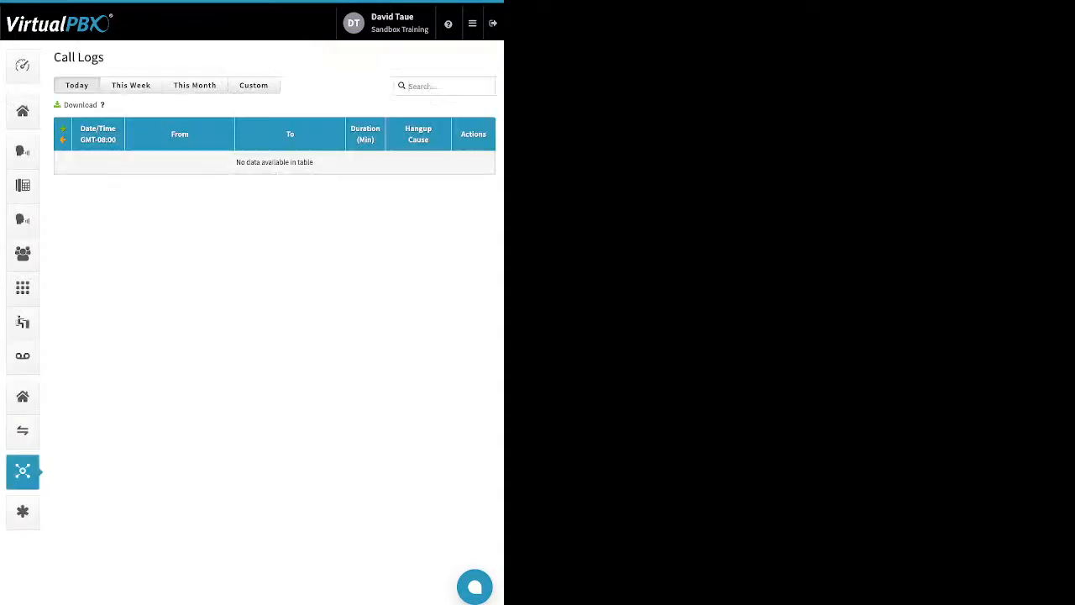
left_click(131, 85)
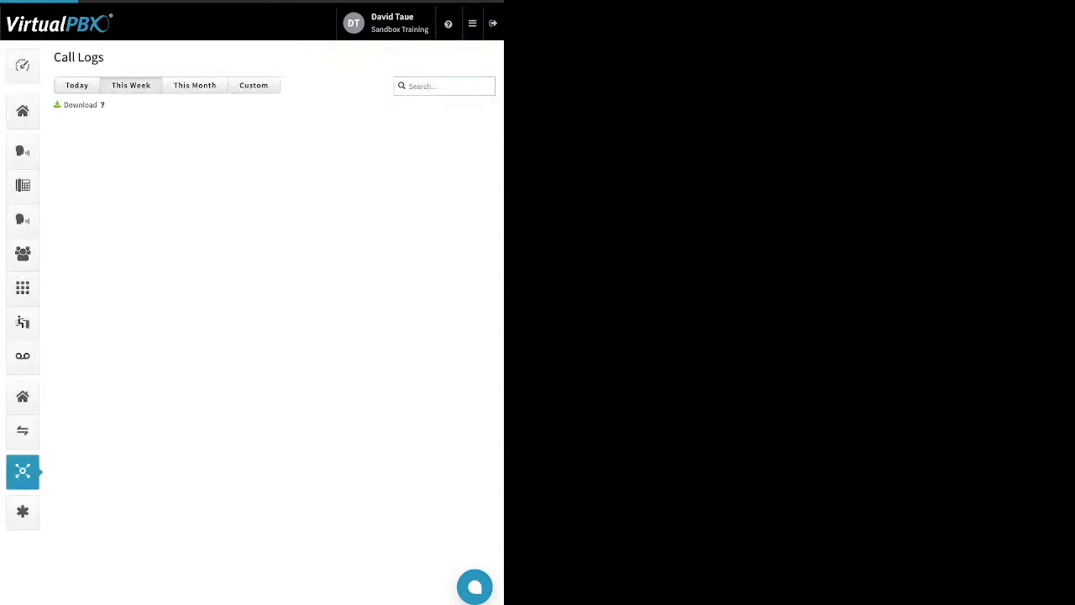
left_click(195, 85)
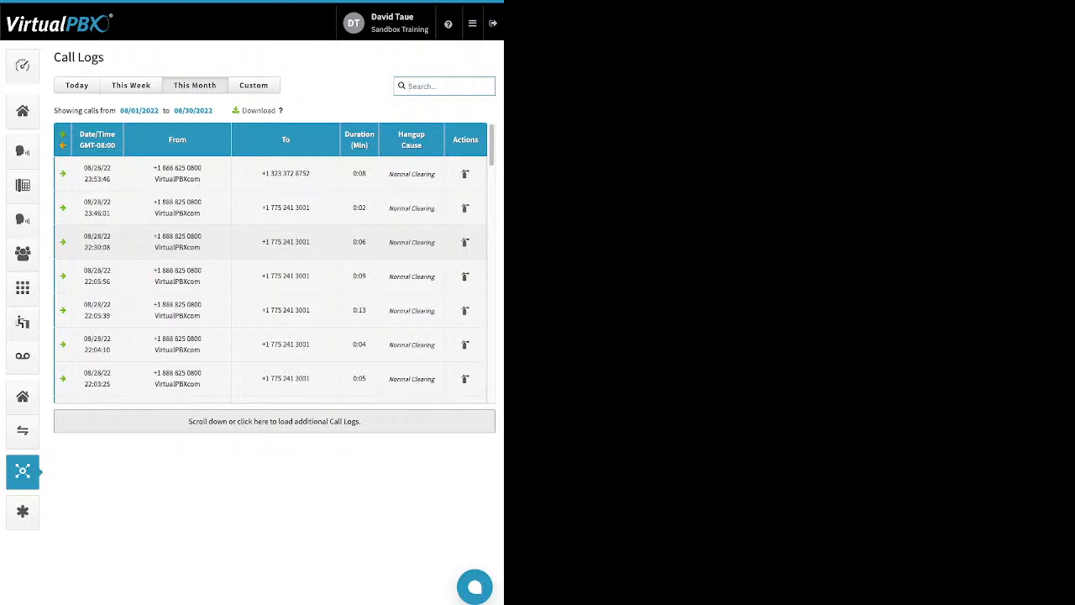
- Scroll through this month's call logs, expanding several call entries to examine their details
scroll(270, 252, "down", 5)
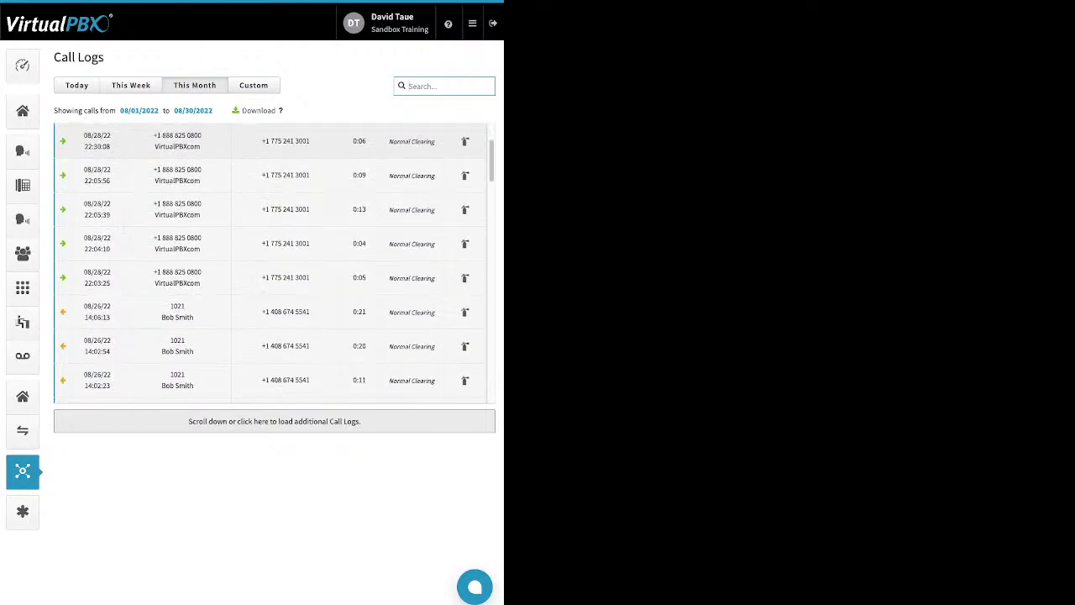
scroll(274, 262, "down", 4)
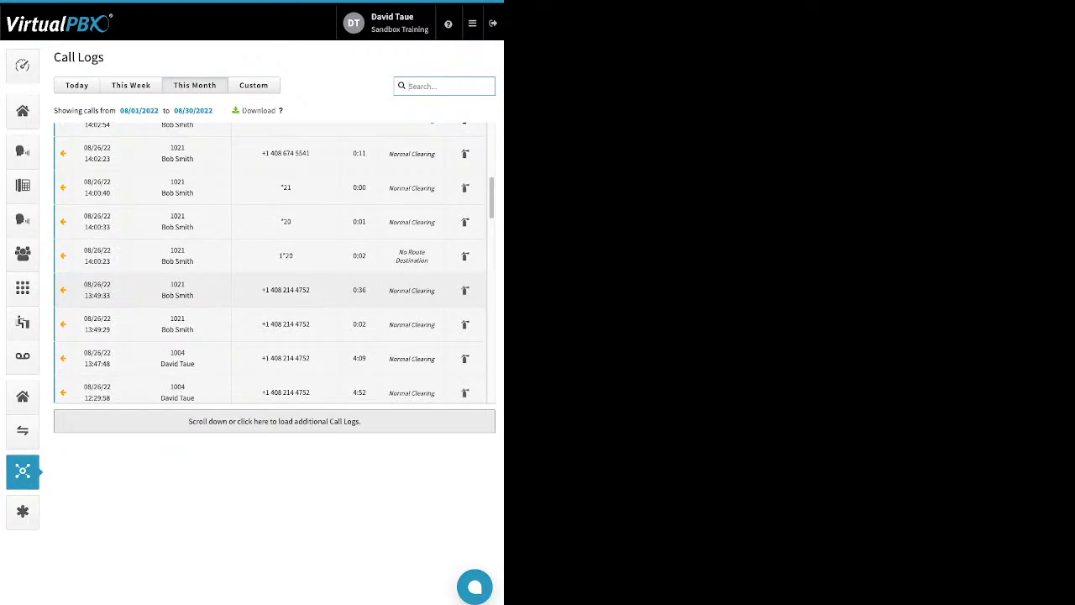
left_click(270, 290)
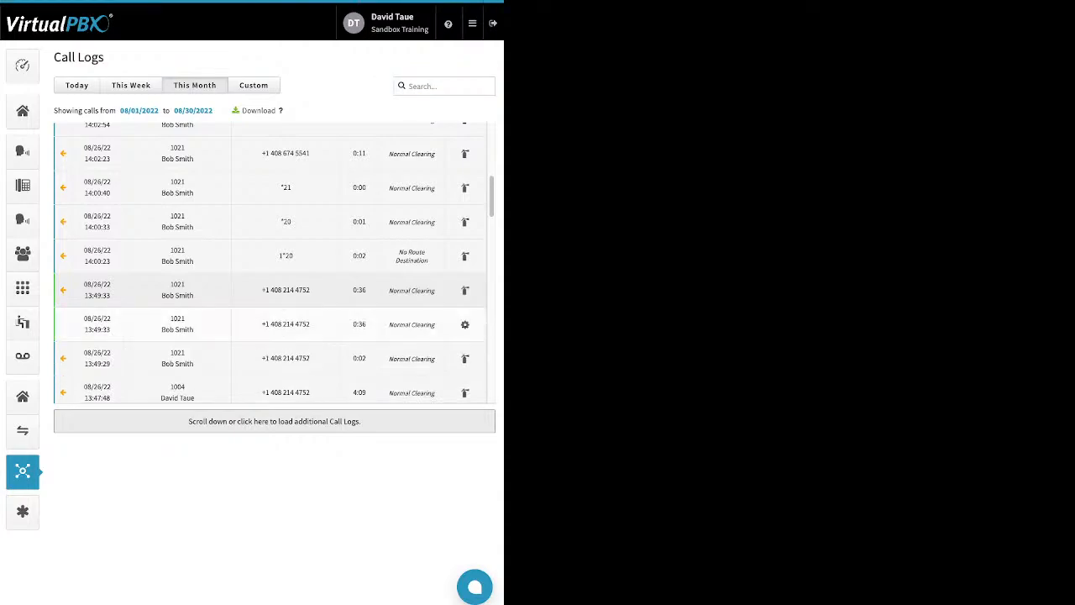
scroll(271, 290, "down", 1)
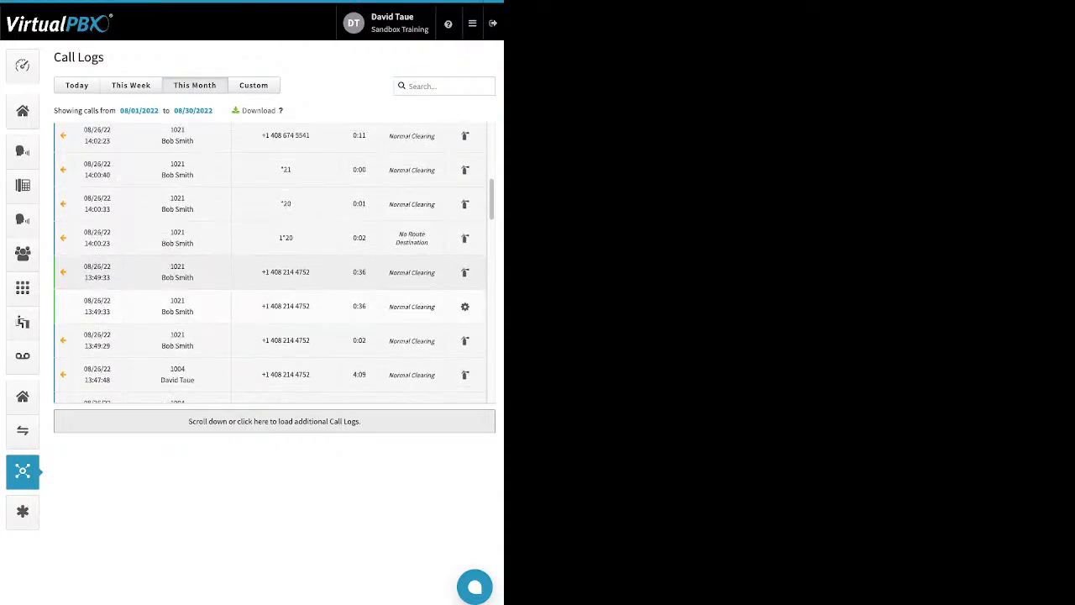
left_click(271, 284)
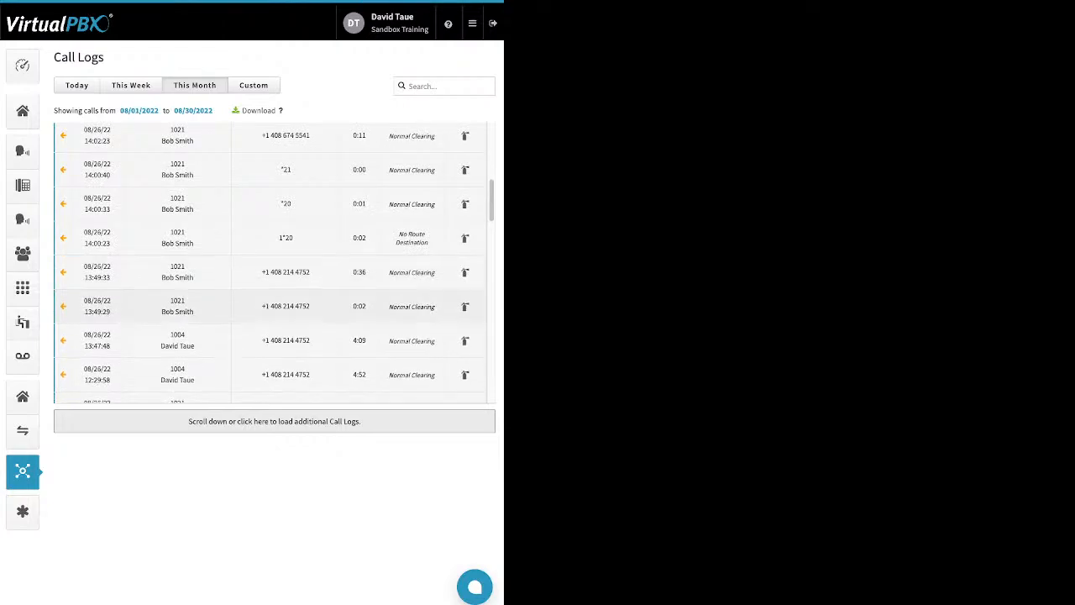
left_click(271, 299)
left_click(270, 299)
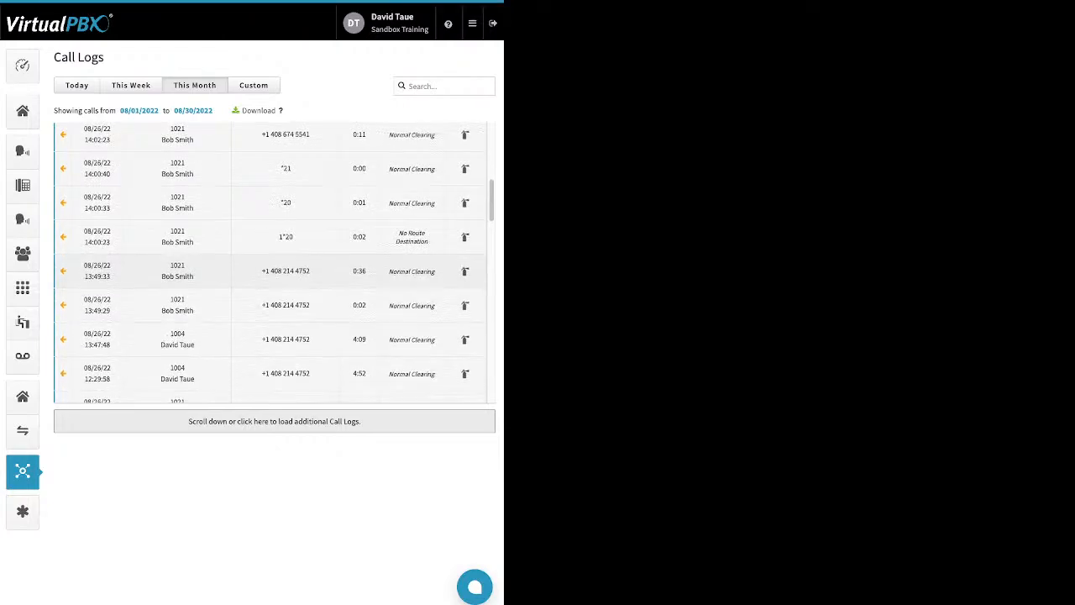
scroll(270, 261, "down", 2)
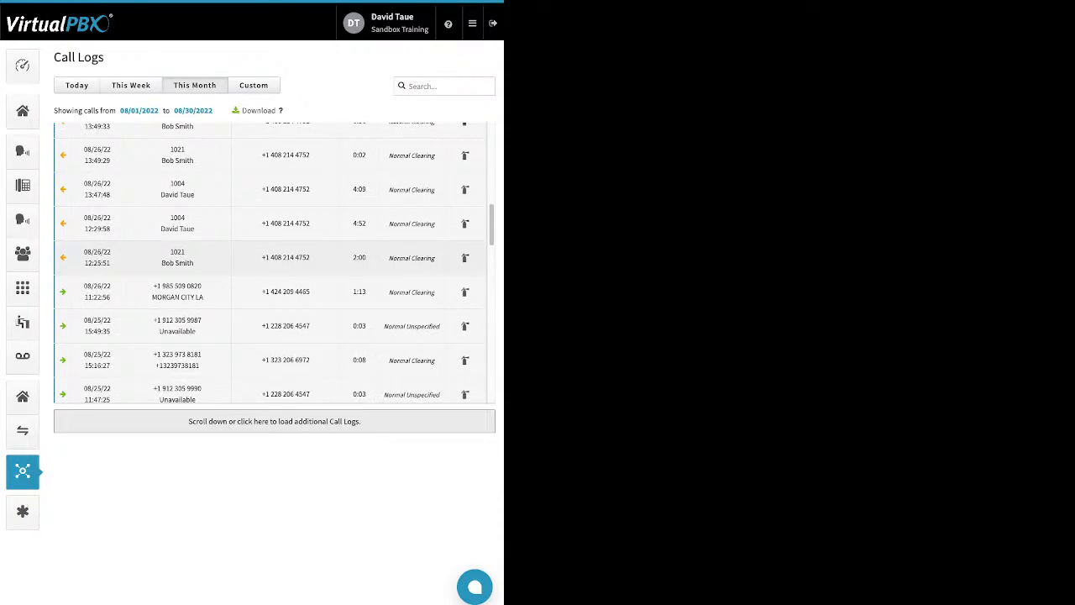
left_click(271, 292)
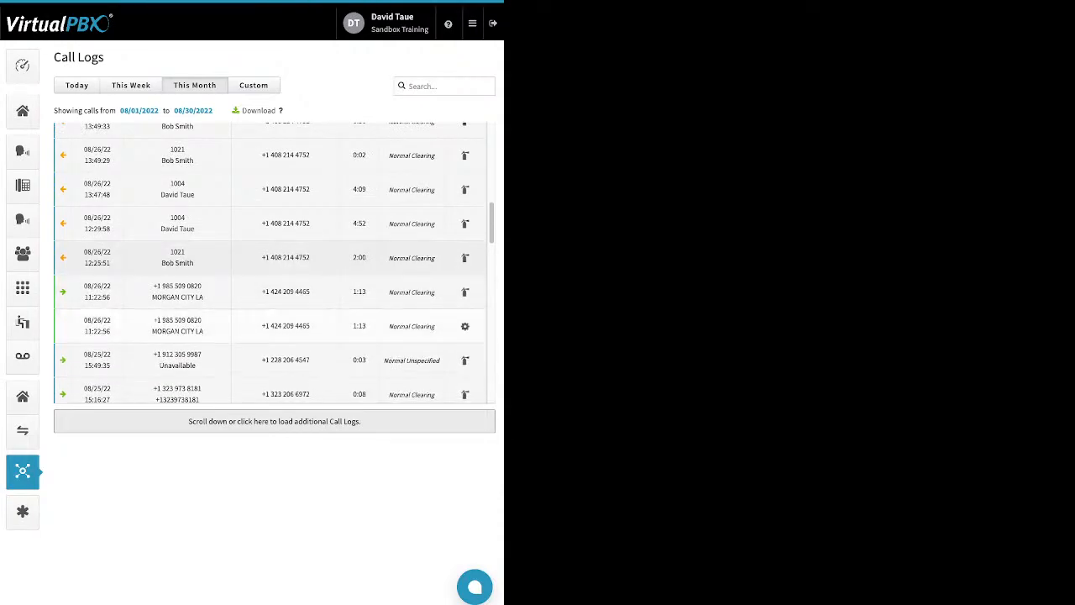
scroll(271, 258, "down", 1)
left_click(270, 258)
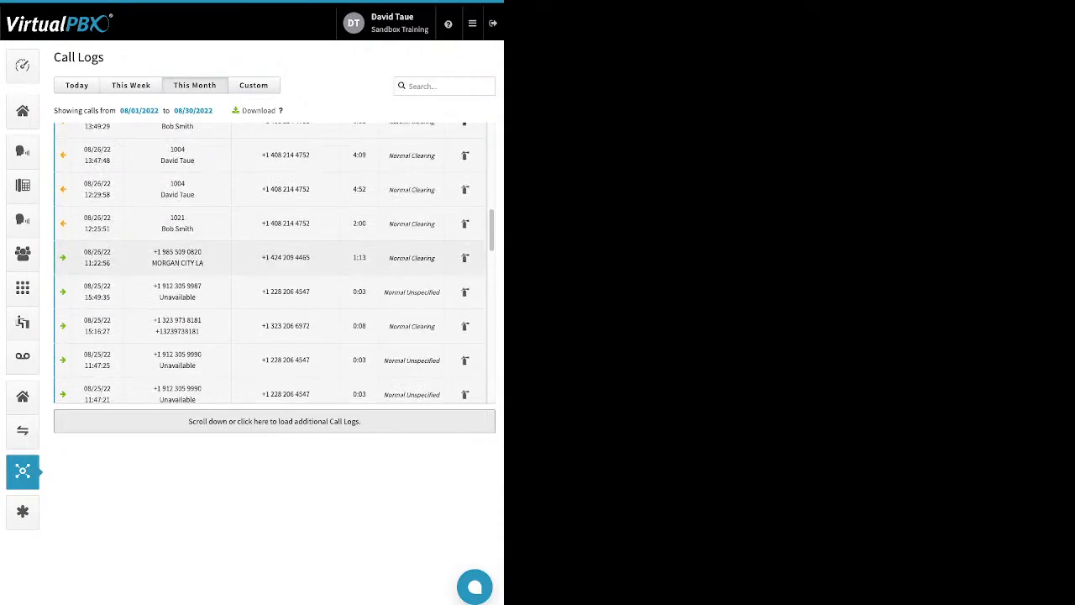
- Scroll further down the call logs to review older calls from mid-August
scroll(270, 258, "down", 3)
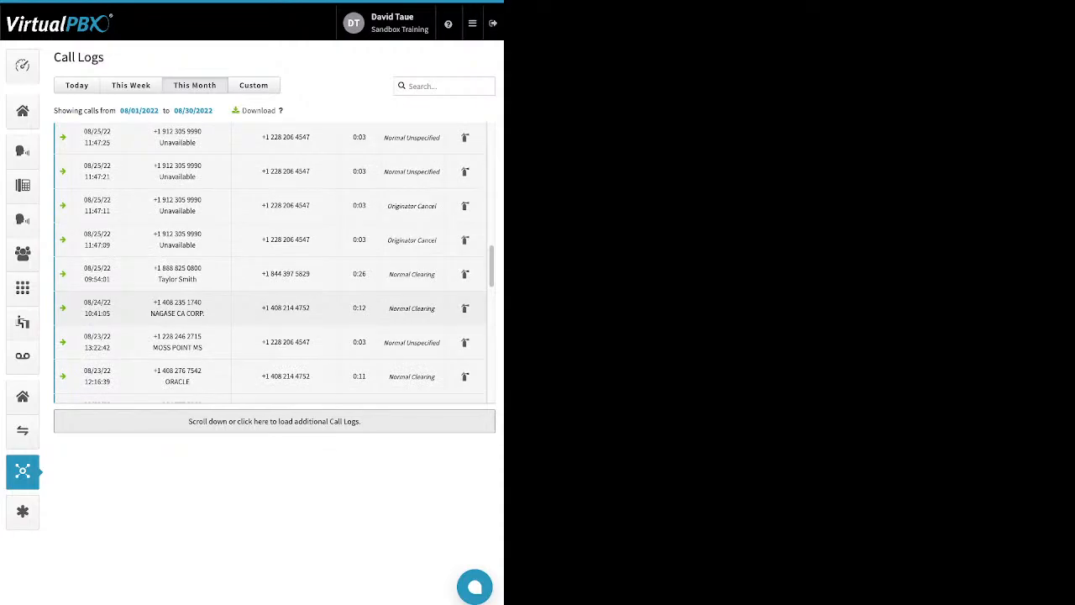
left_click(270, 275)
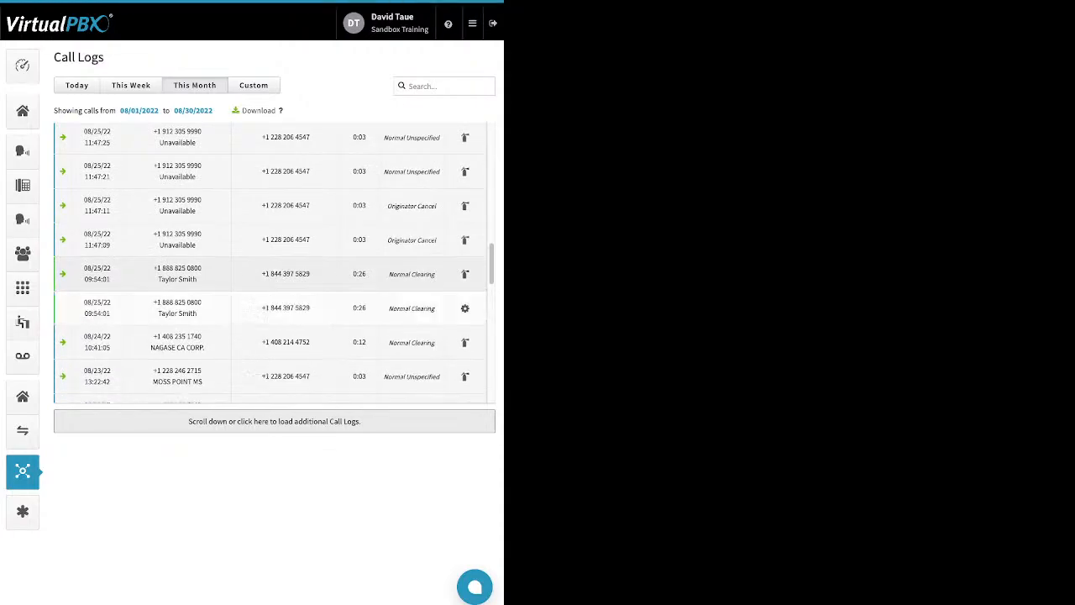
scroll(271, 274, "down", 2)
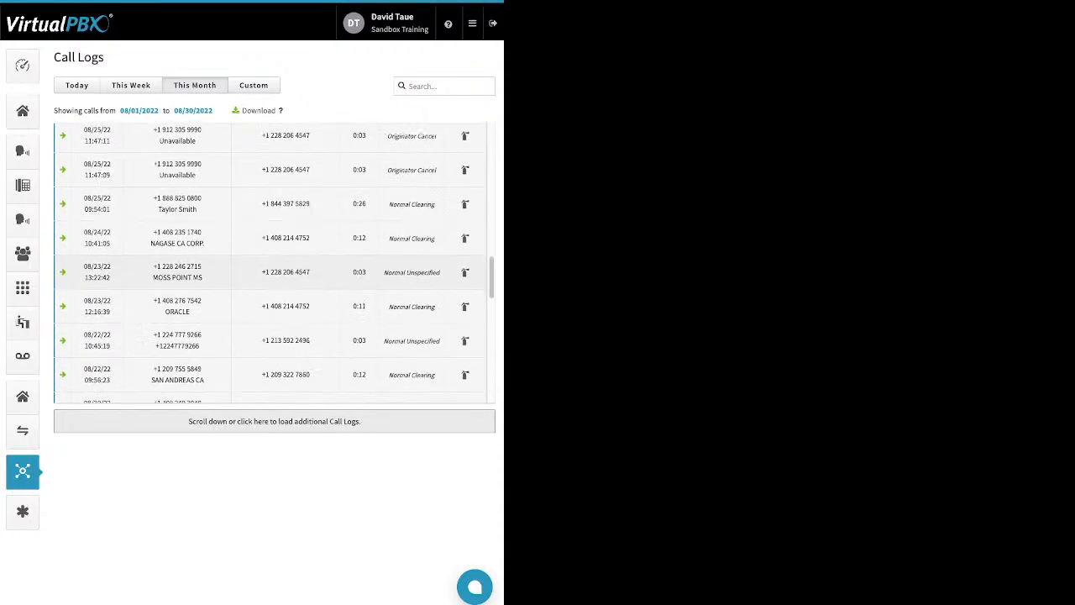
scroll(270, 274, "down", 3)
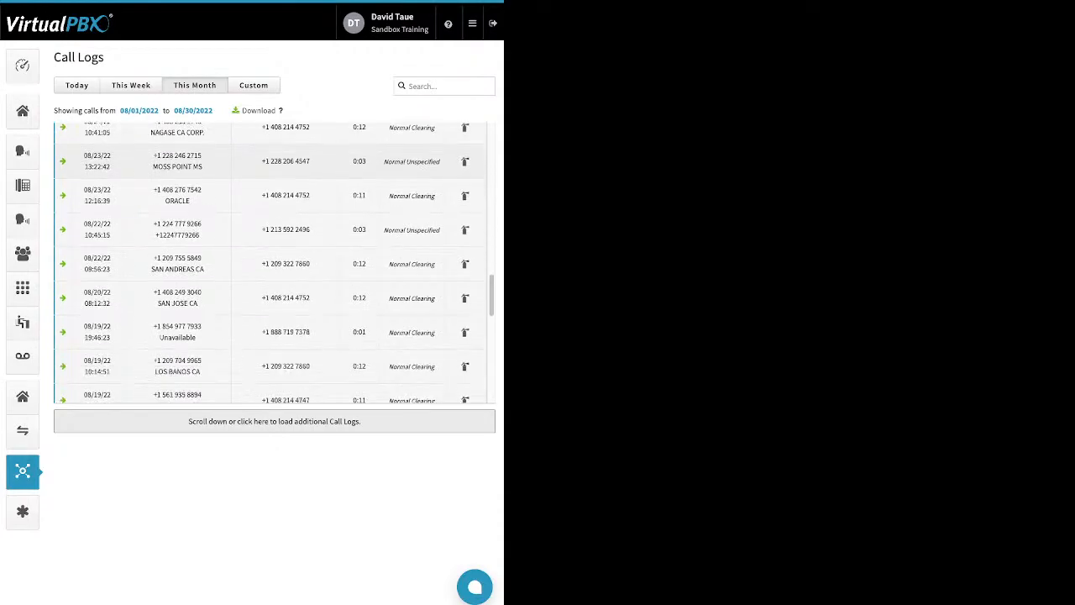
scroll(271, 274, "down", 8)
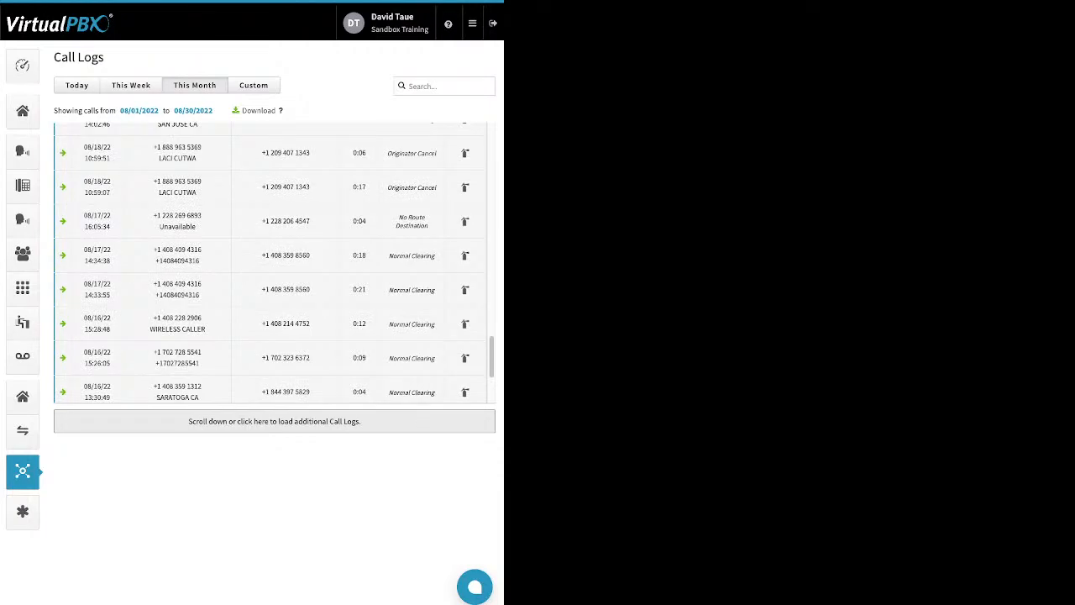
scroll(270, 274, "down", 2)
scroll(270, 274, "down", 1)
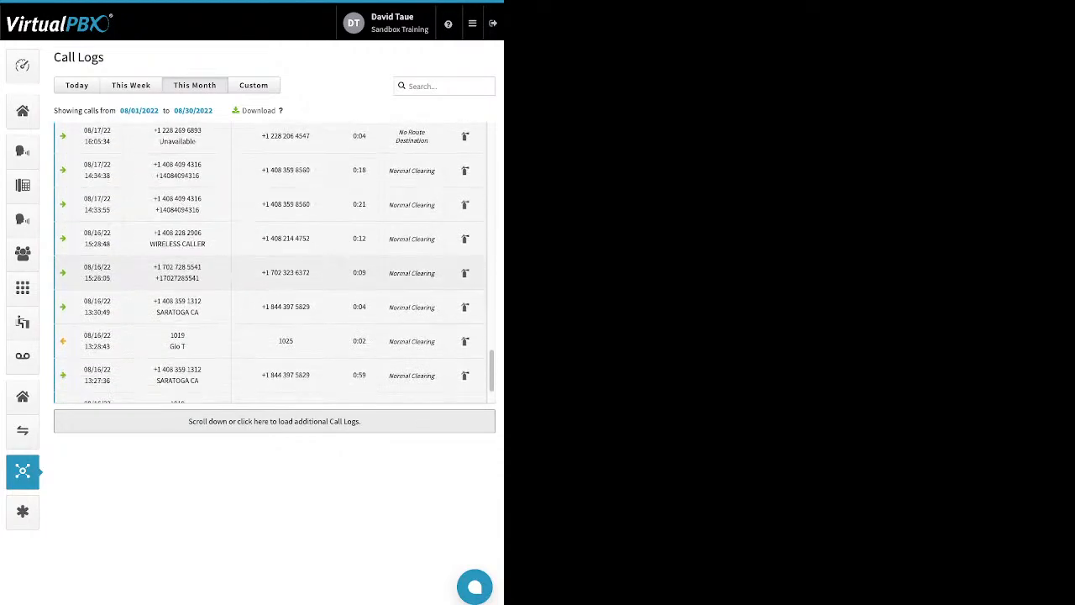
scroll(271, 274, "down", 3)
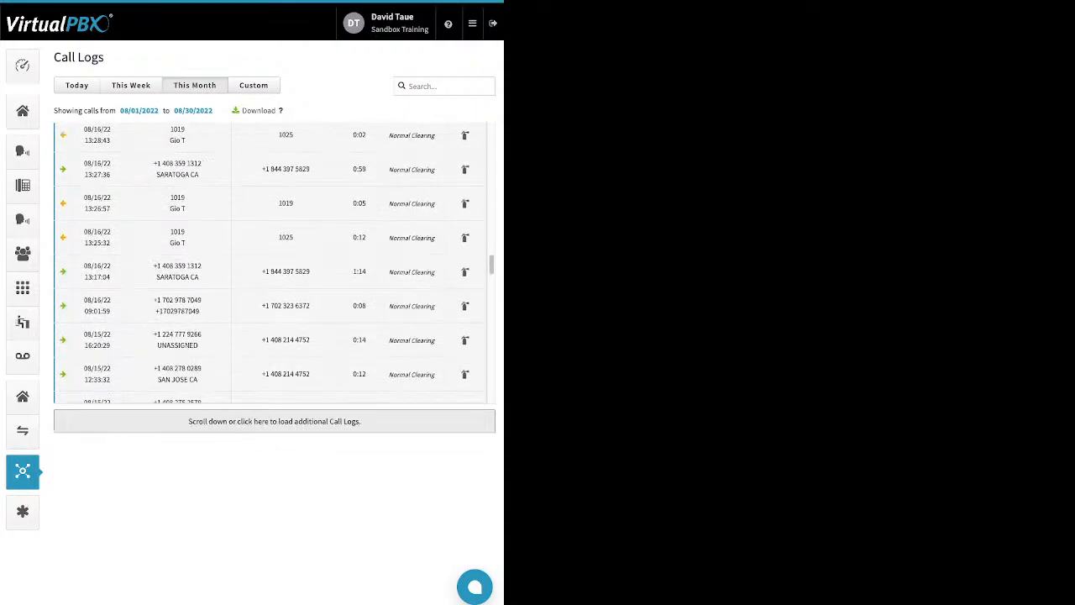
scroll(271, 304, "down", 2)
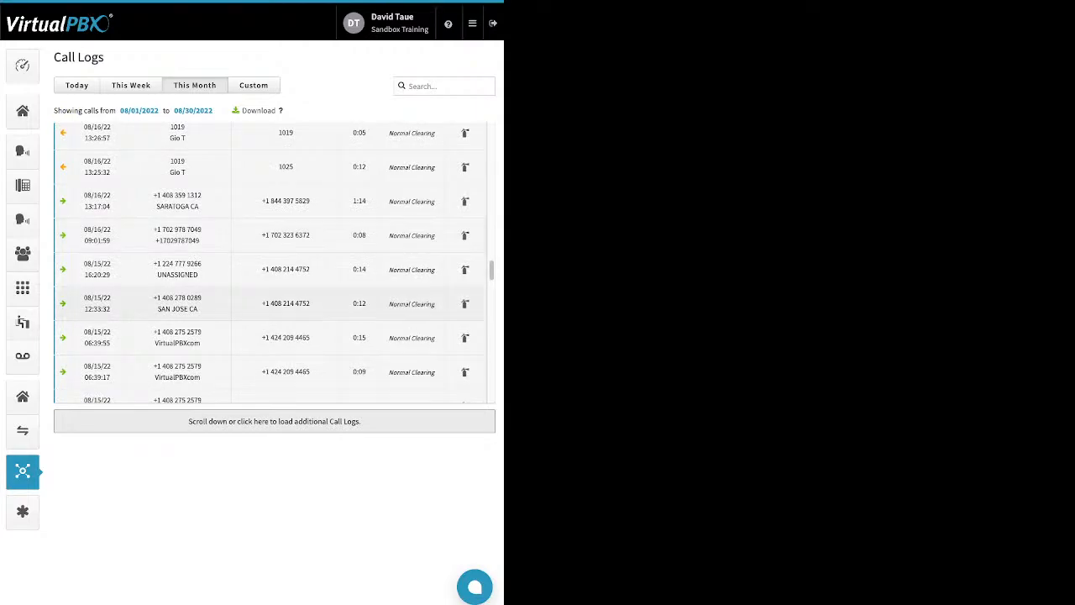
scroll(271, 304, "down", 5)
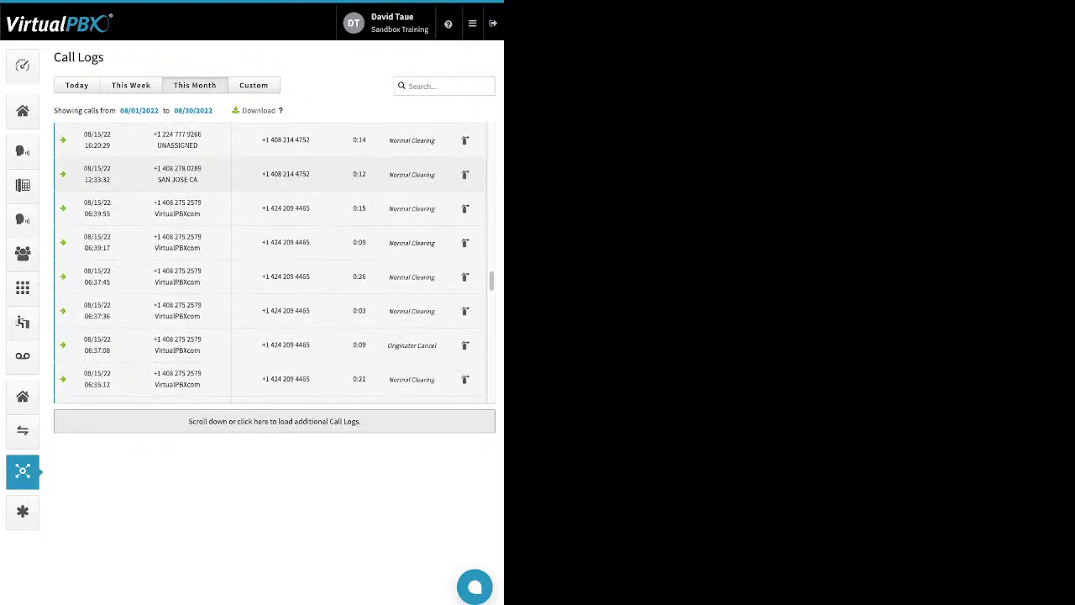
scroll(274, 262, "down", 7)
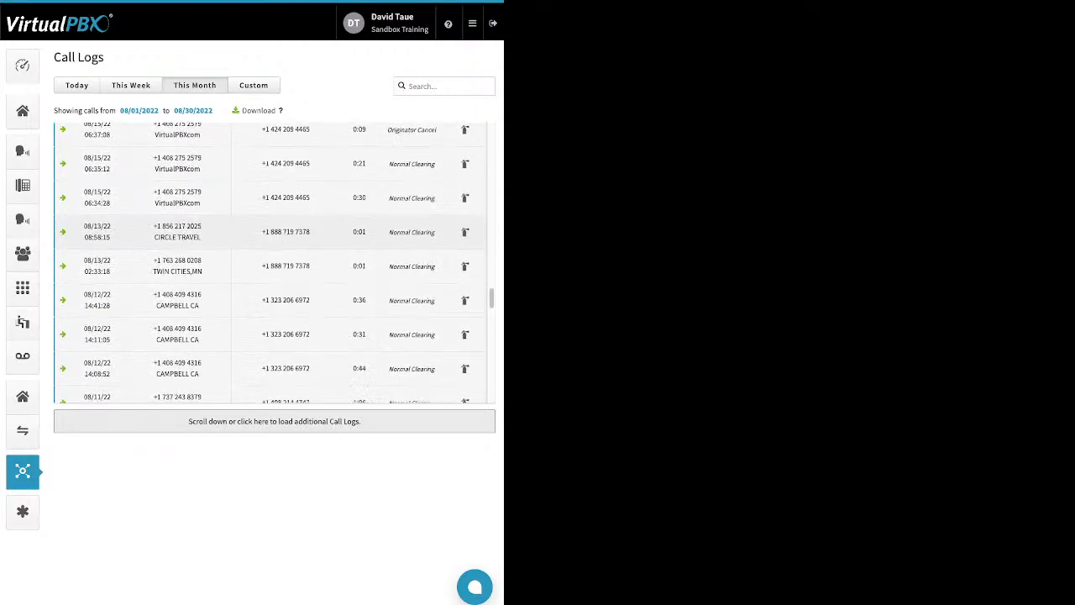
- Scroll down to the early-August call logs and inspect the custom date range's start-date calendar
scroll(274, 262, "down", 3)
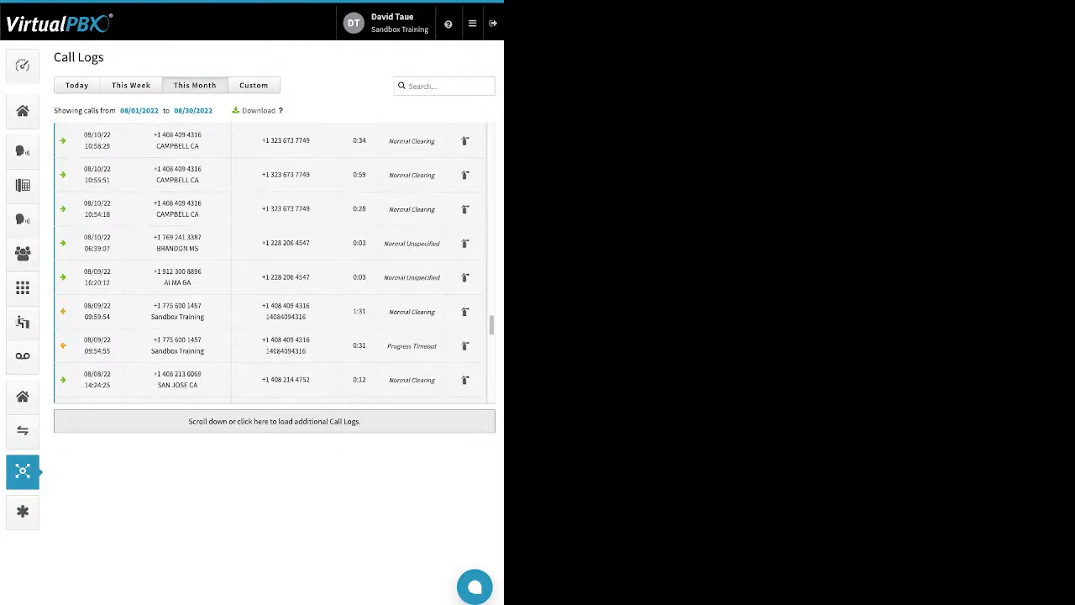
scroll(266, 265, "down", 3)
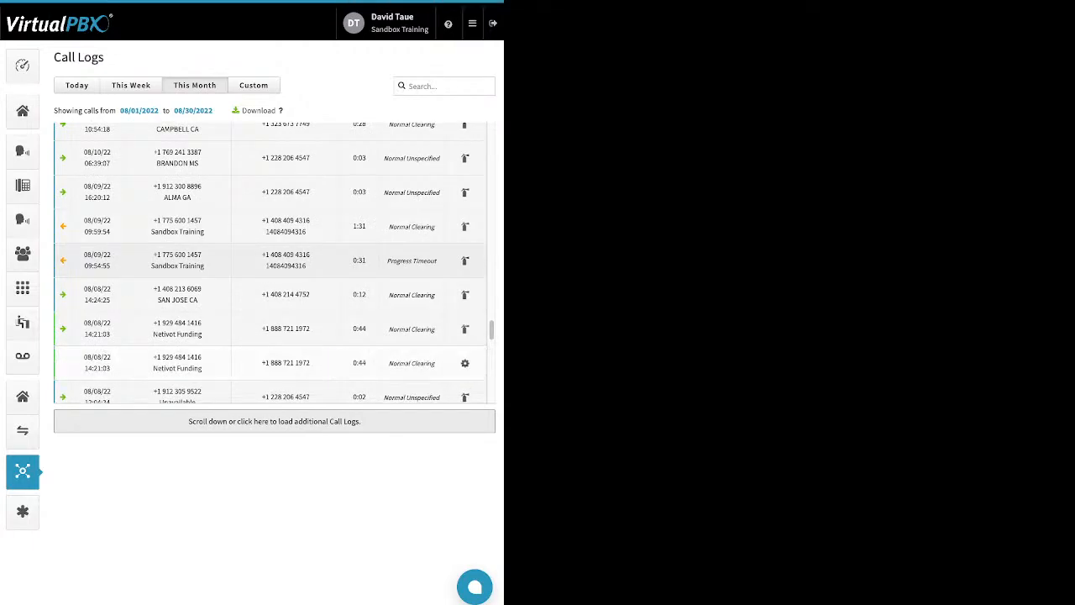
scroll(274, 263, "down", 5)
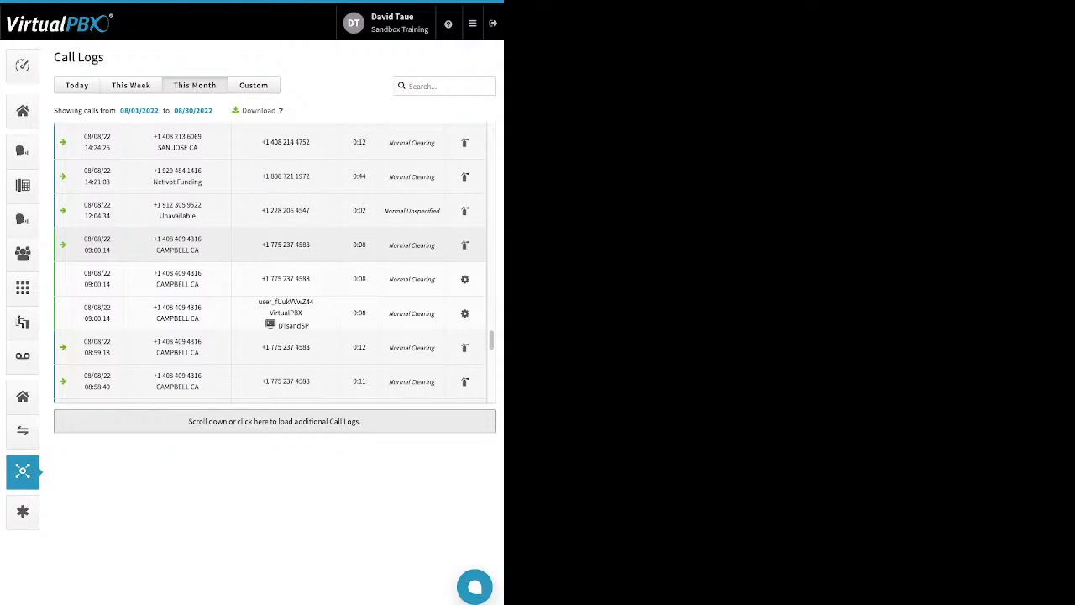
scroll(274, 243, "down", 5)
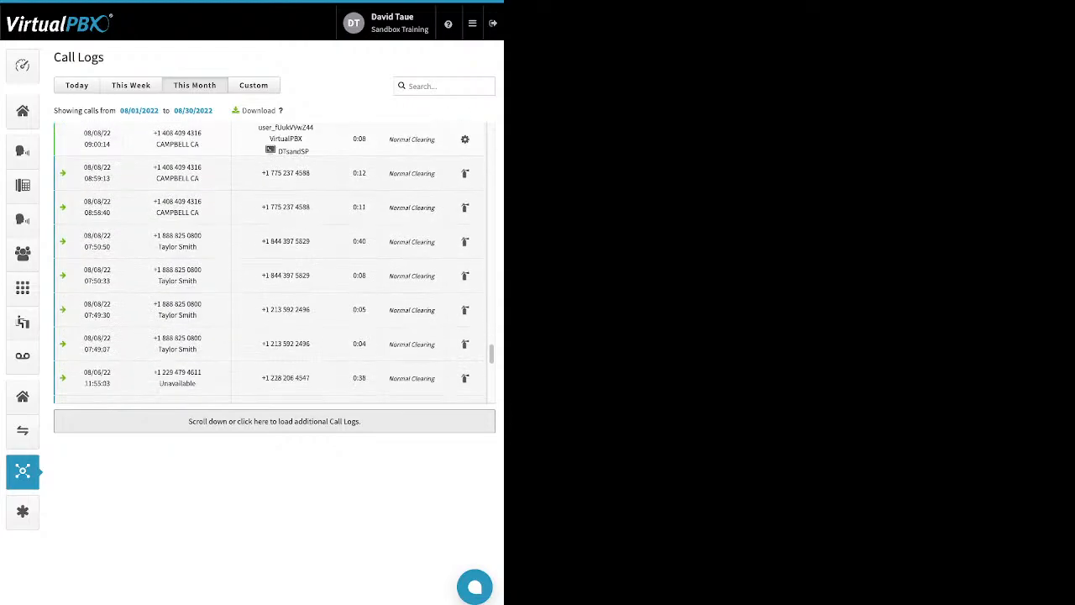
scroll(274, 244, "down", 3)
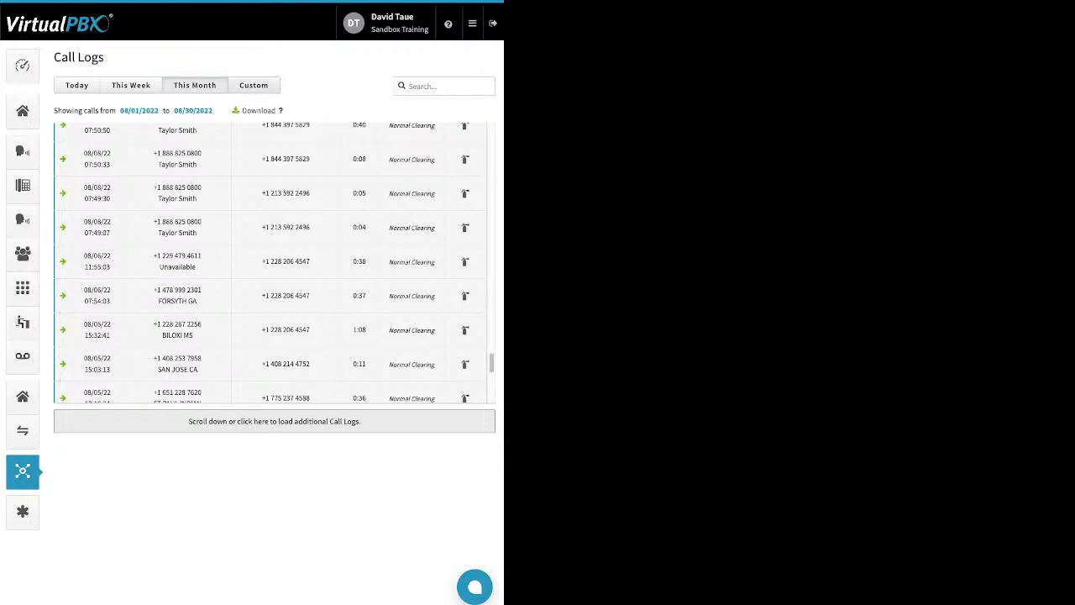
left_click(253, 85)
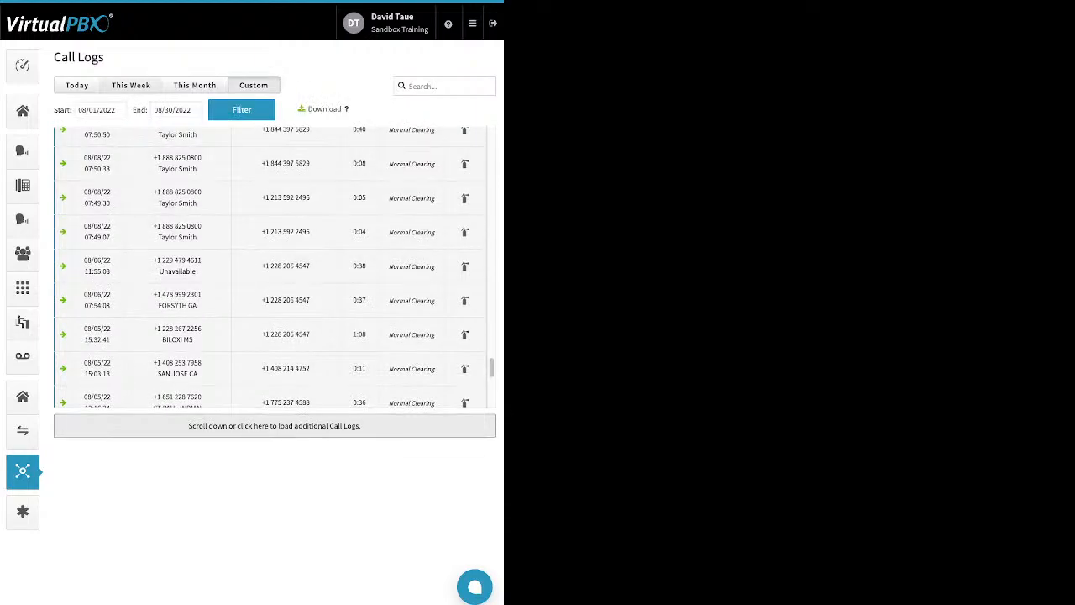
left_click(98, 110)
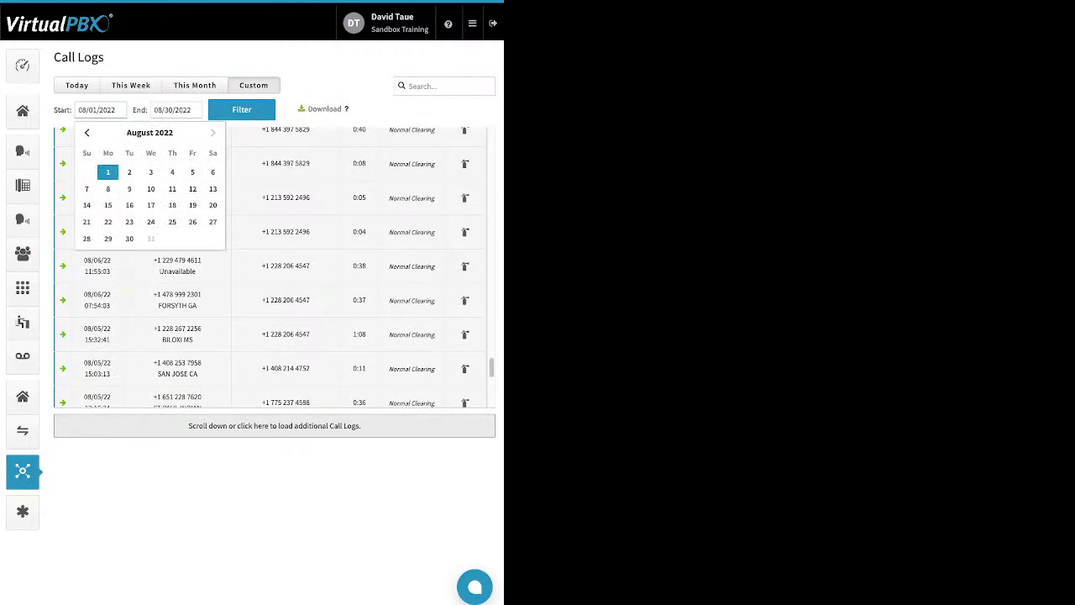
left_click(336, 59)
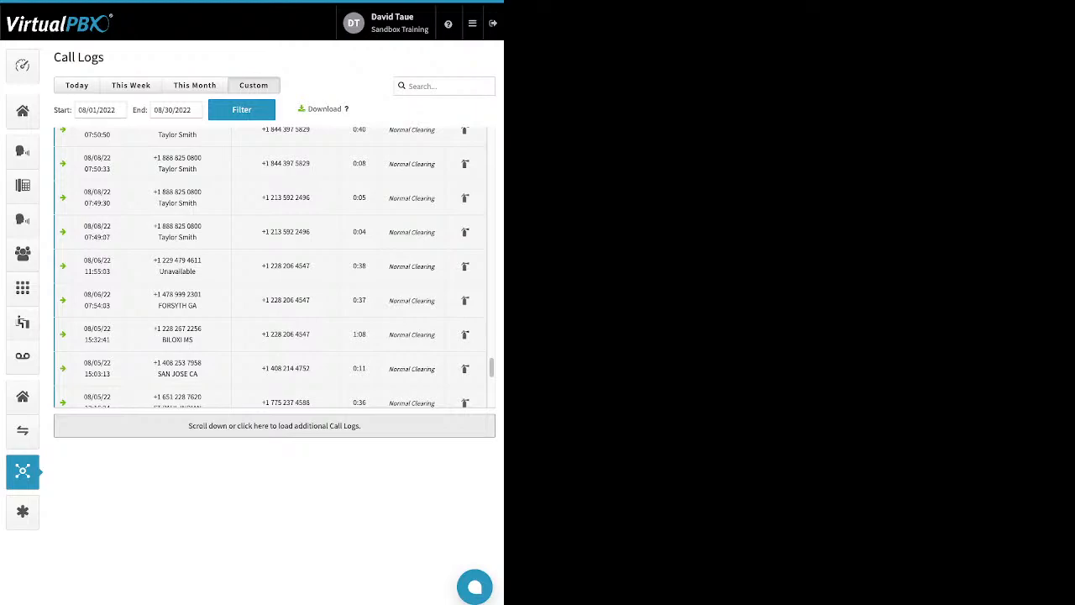
- Open the feature codes list, then go to the blacklist settings and open the blacklist editor
left_click(22, 512)
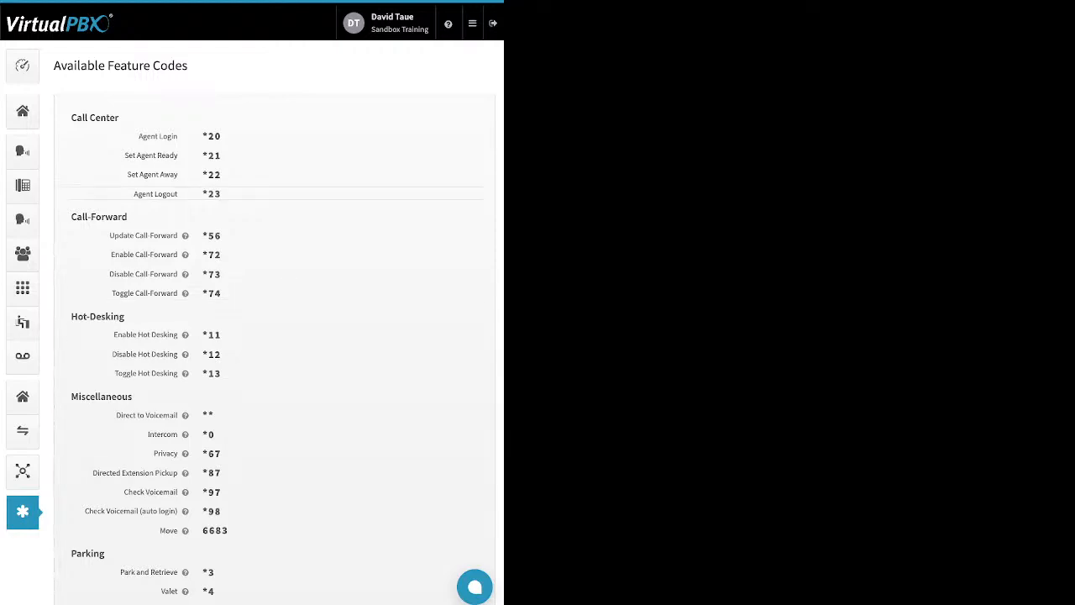
left_click(472, 23)
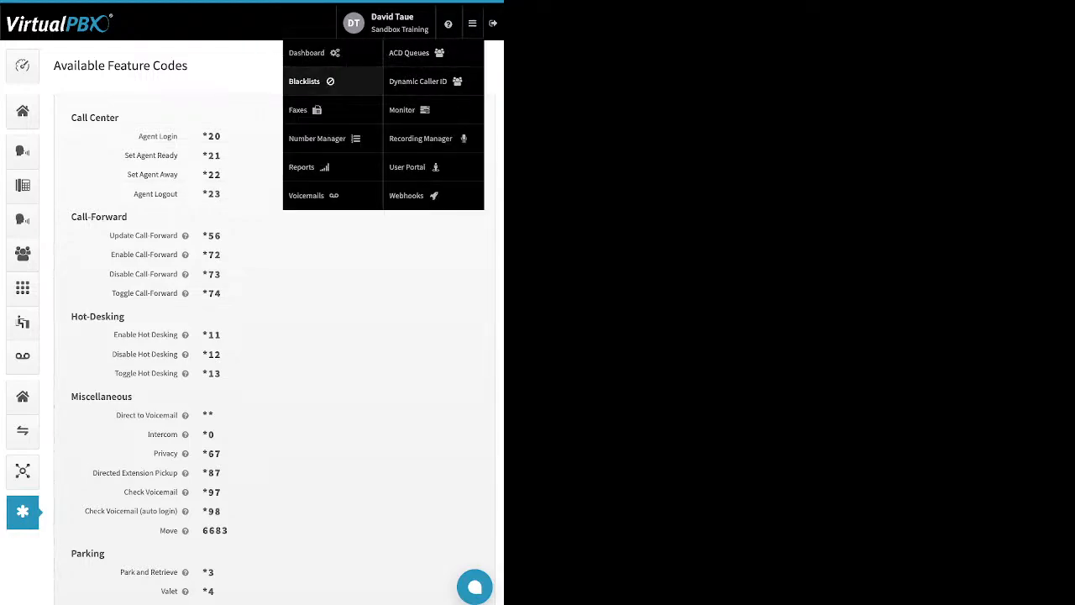
left_click(339, 81)
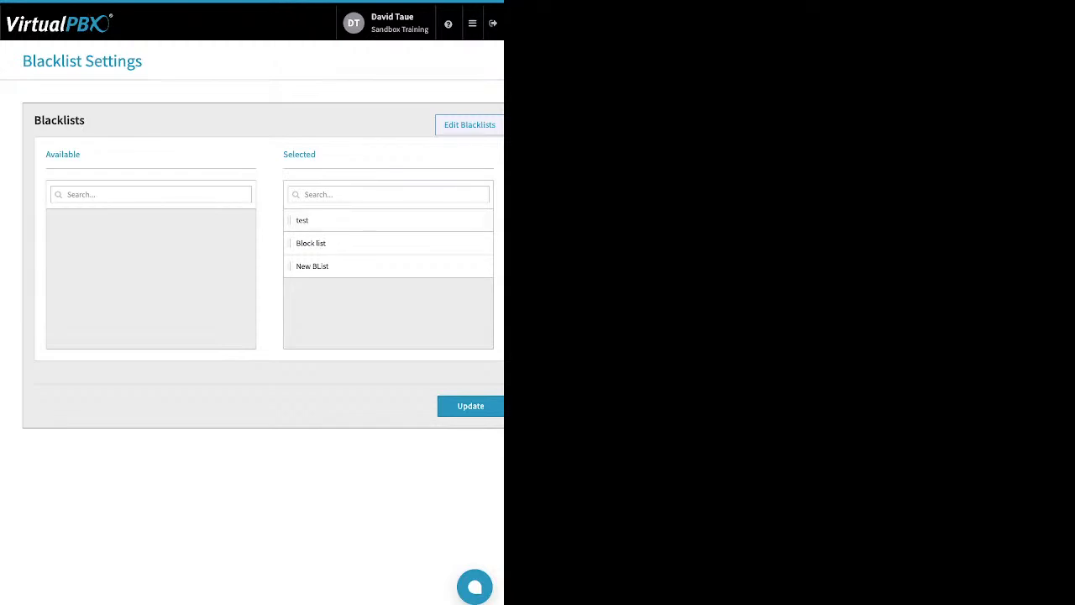
left_click(470, 125)
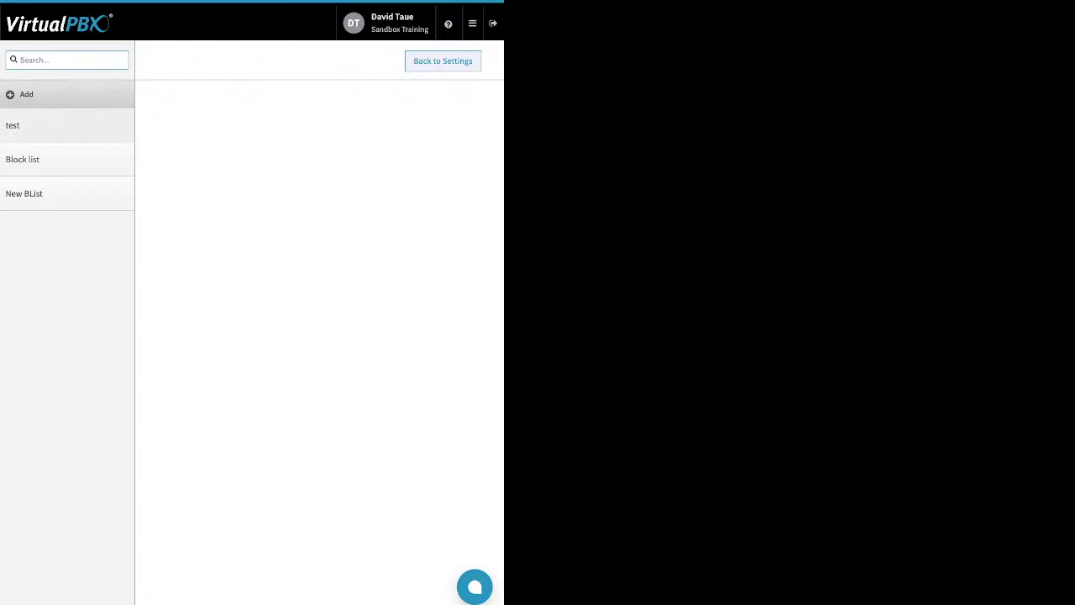
- Turn off Block Anonymous on the test blacklist, save it, and update the blacklist settings
left_click(67, 125)
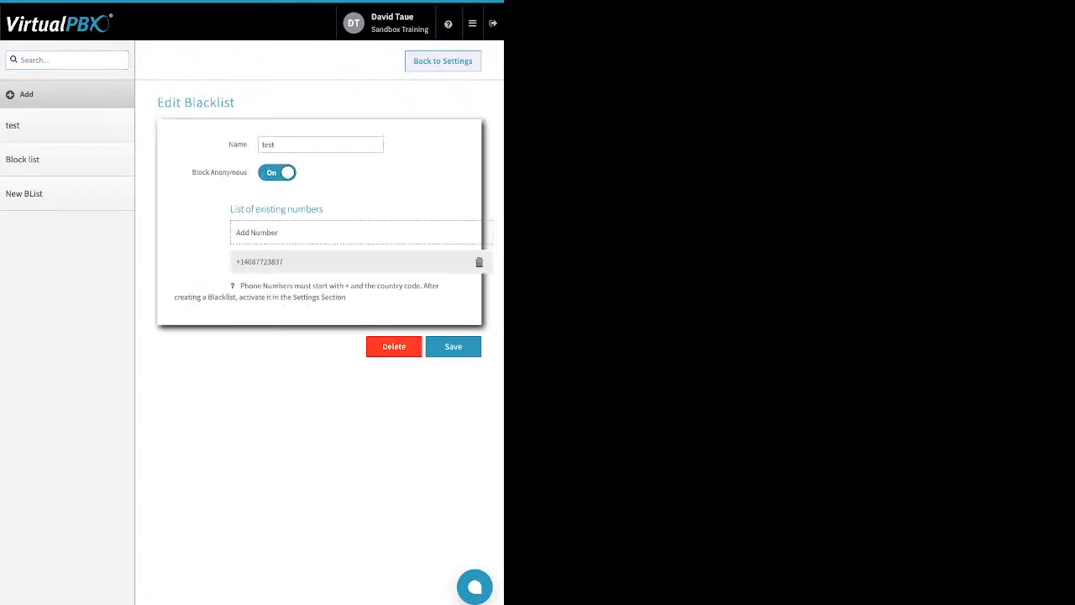
double_click(238, 145)
left_click_drag(192, 172, 247, 172)
left_click(277, 172)
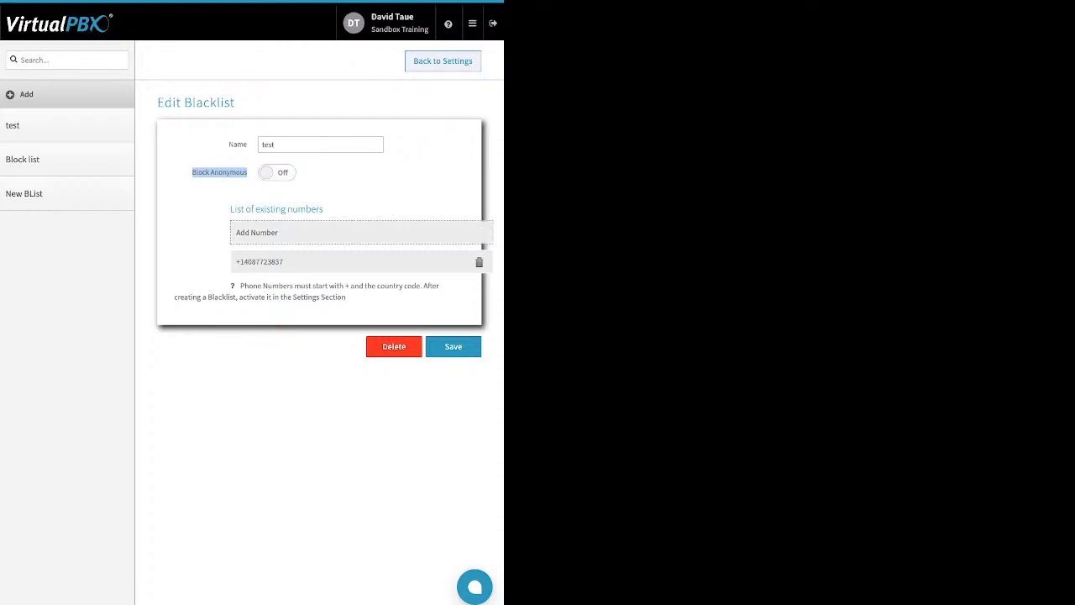
left_click(258, 233)
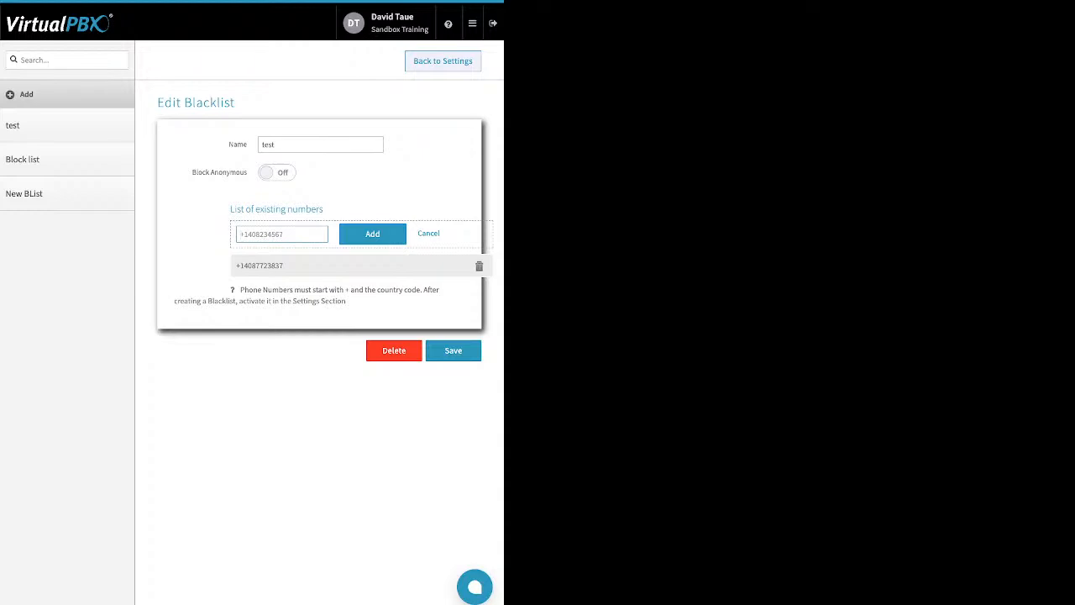
left_click(453, 351)
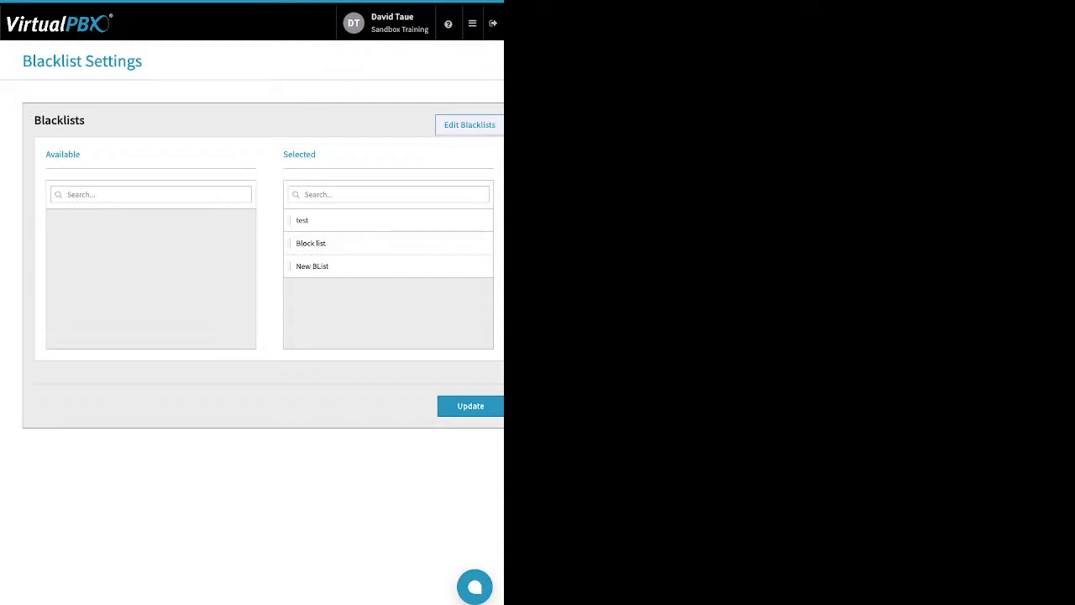
double_click(299, 155)
left_click(470, 406)
- Open the Faxes section and view inbound faxes for Sandbox Training's Main Faxbox
left_click(472, 23)
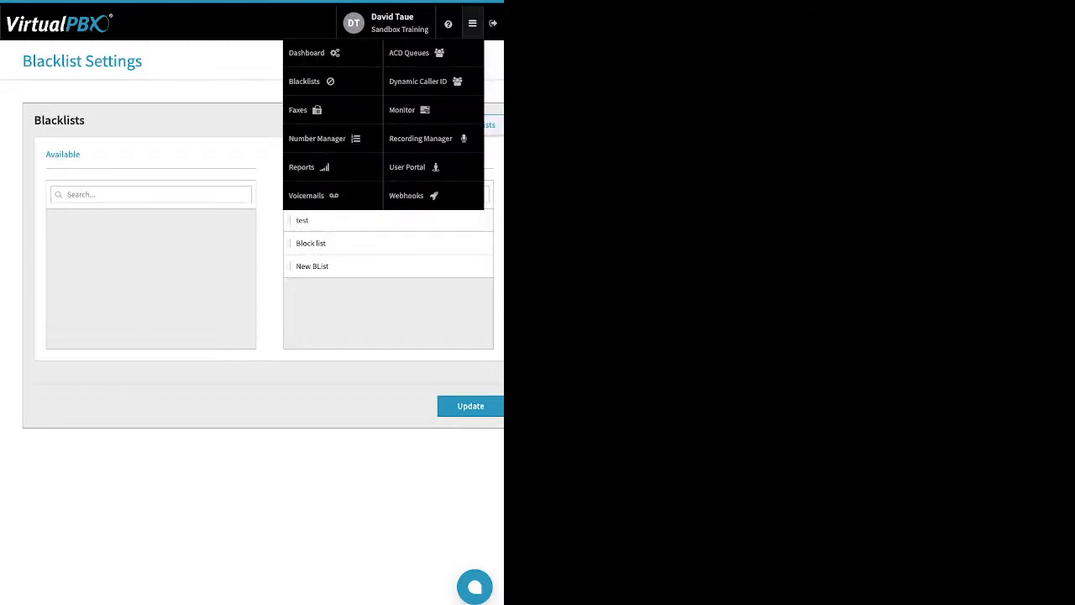
left_click(300, 110)
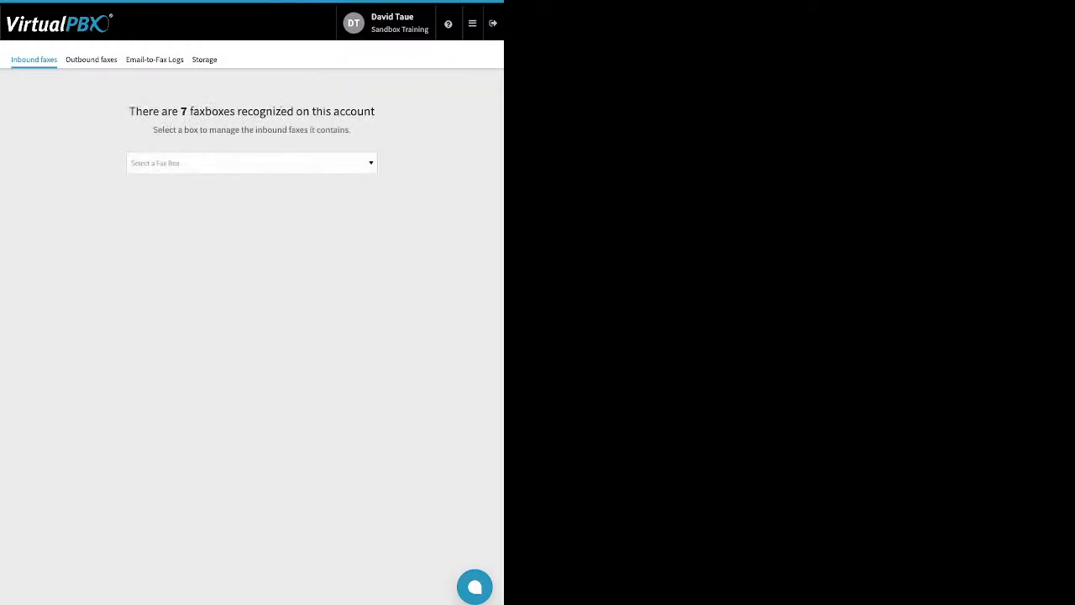
left_click(252, 163)
key("Down")
key("Down")
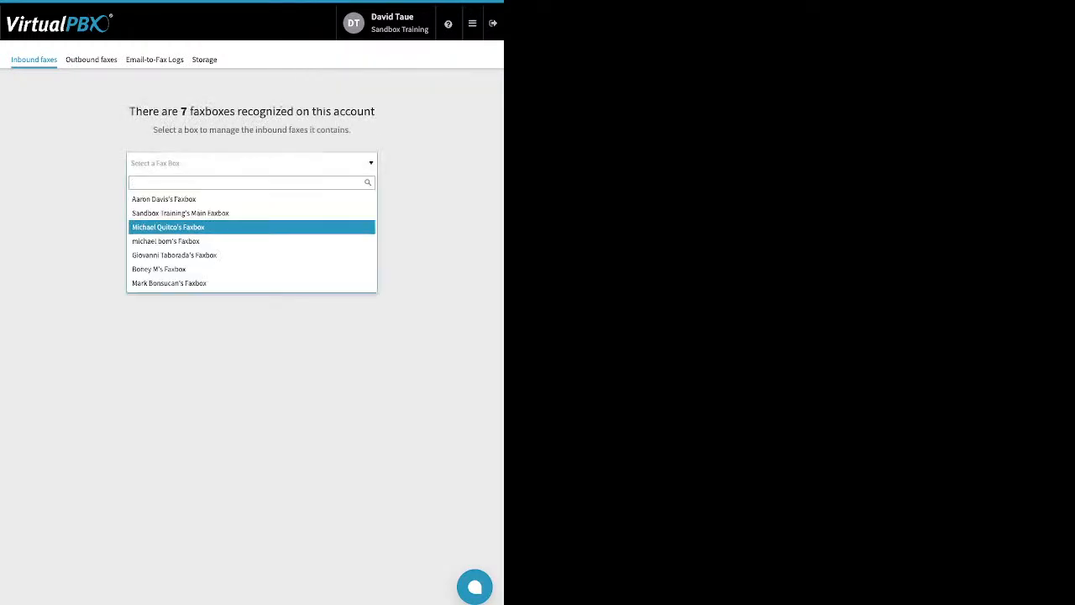
key("Up")
key("Return")
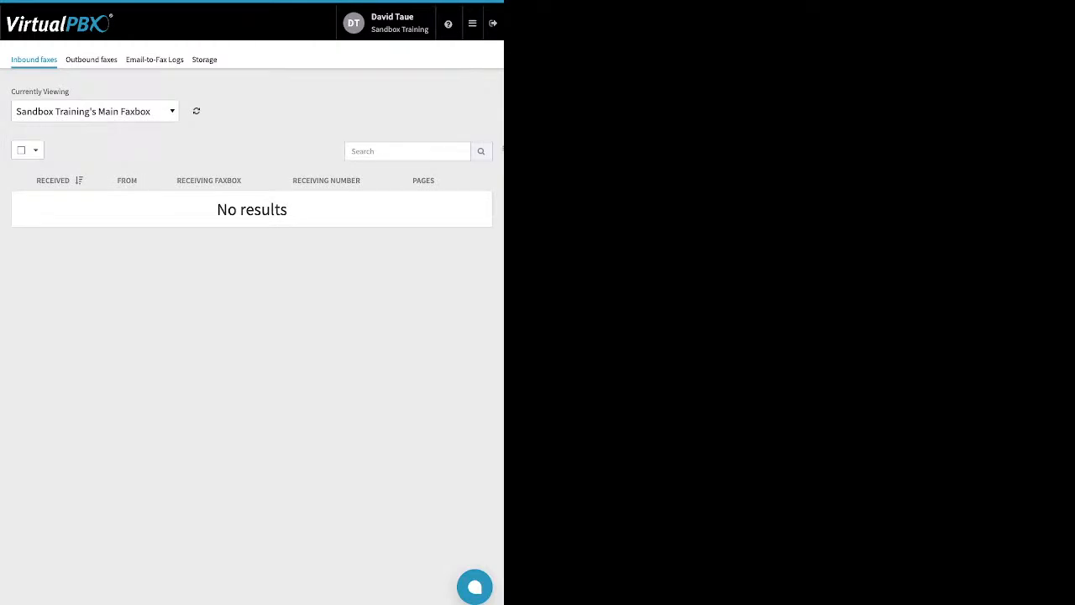
- Browse the inbound faxes of several other users' faxboxes in turn
key("Return")
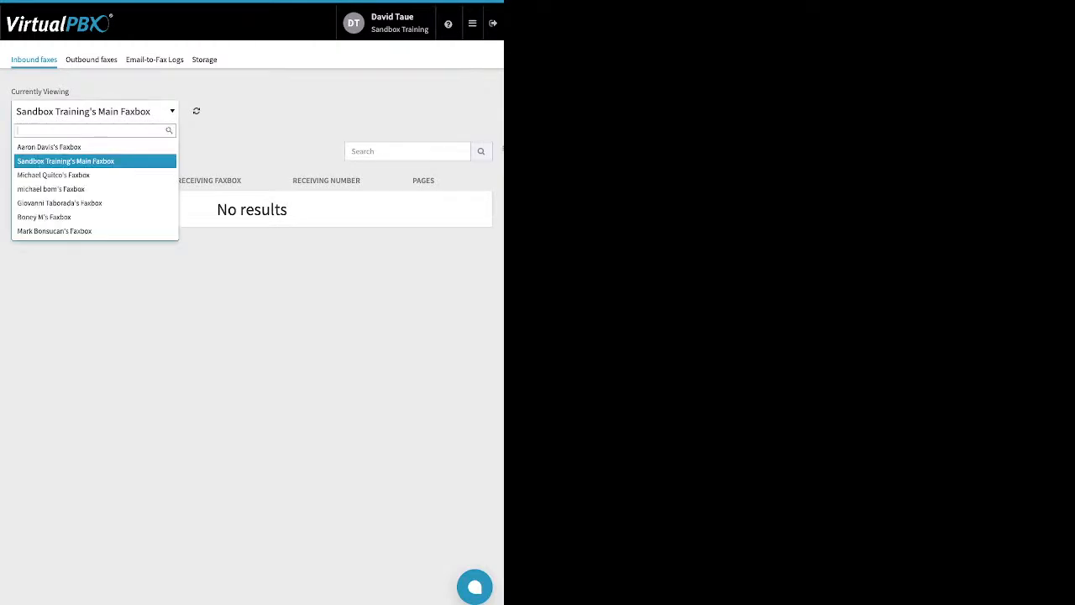
key("Down")
key("Down")
key("Down")
key("Down")
key("Down")
key("Return")
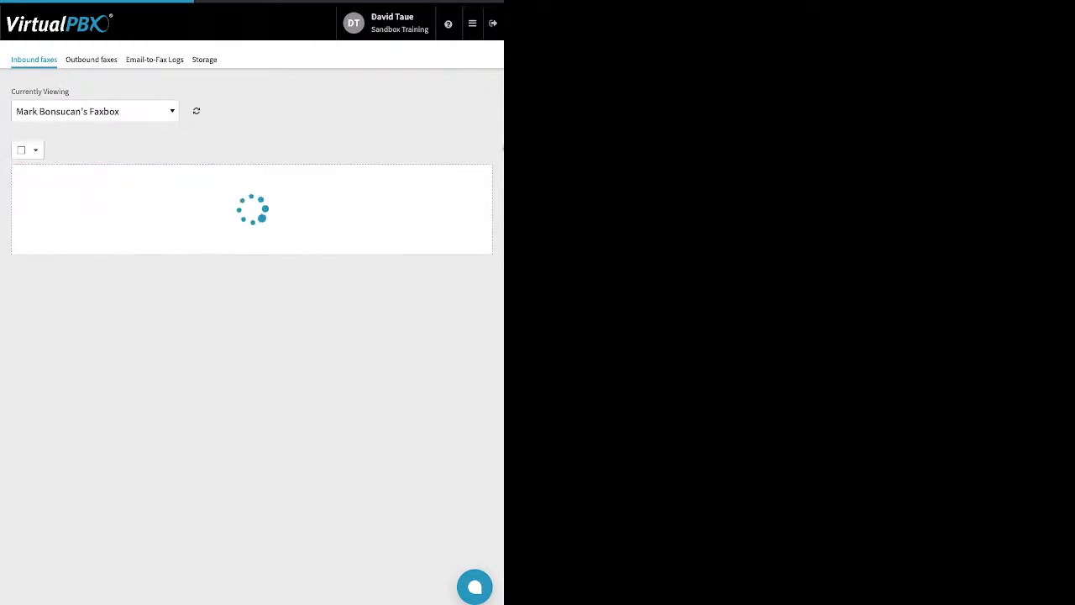
key("Return")
key("Up")
key("Return")
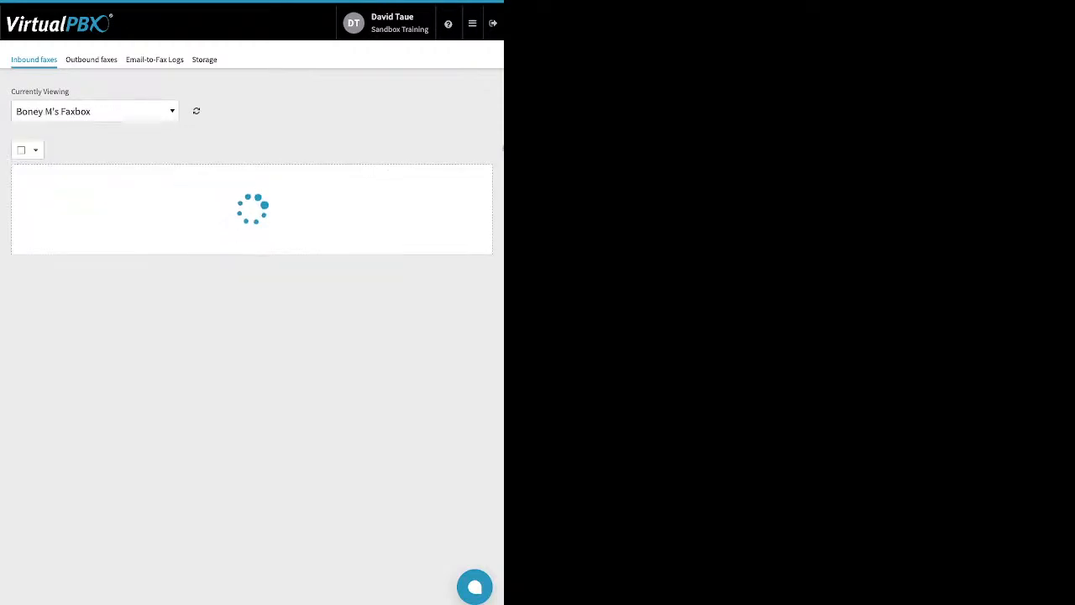
key("Return")
key("Down")
key("Down")
key("Down")
key("Down")
key("Return")
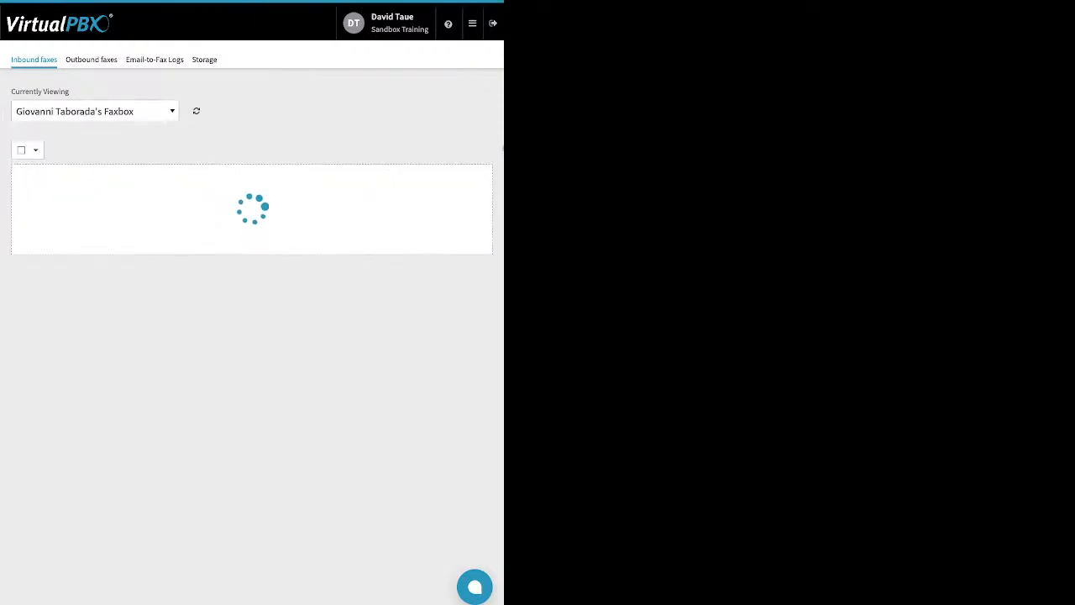
key("Return")
key("Return")
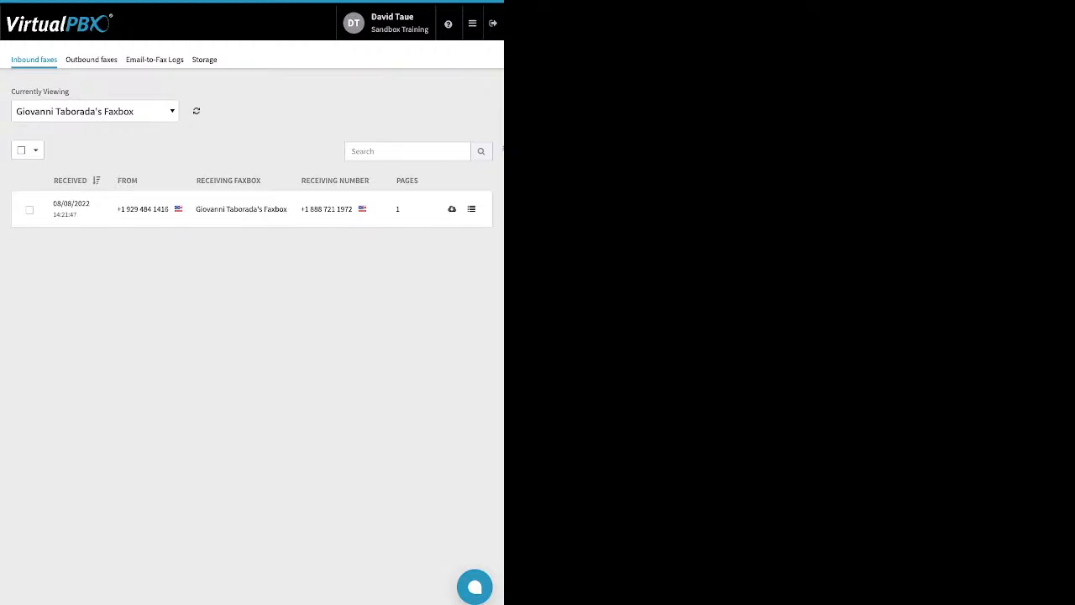
- View outbound faxes for Sandbox Training's Main Faxbox and select the failed fax entry
left_click(92, 59)
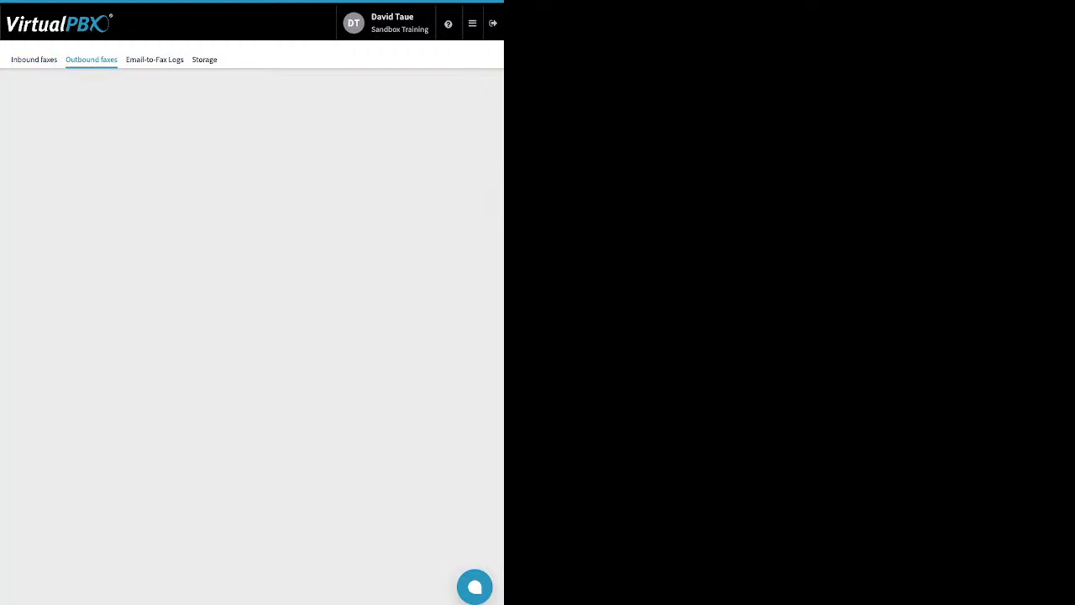
left_click(252, 163)
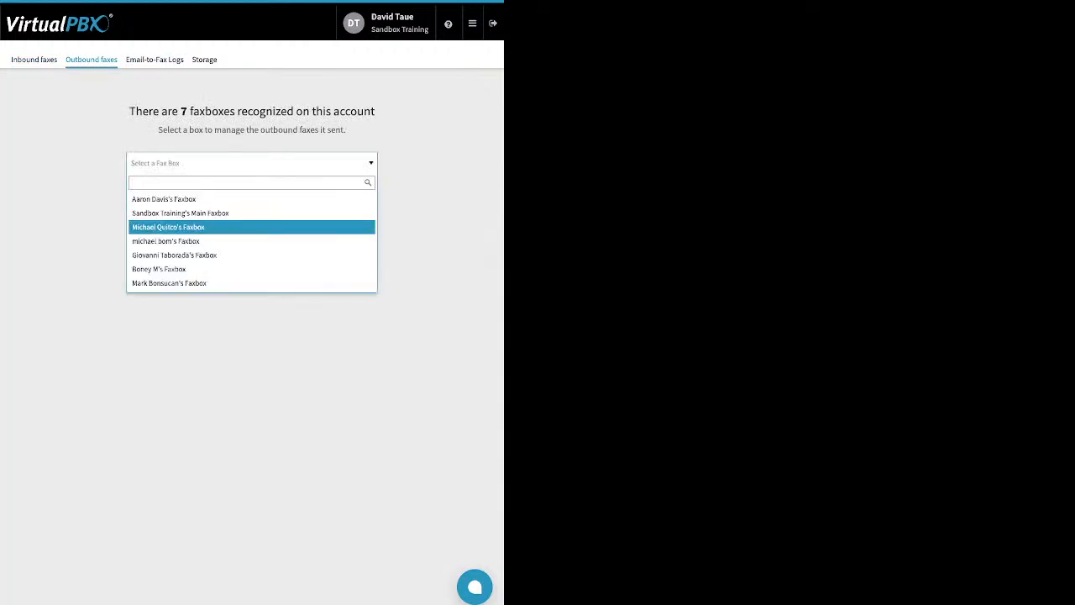
left_click(193, 214)
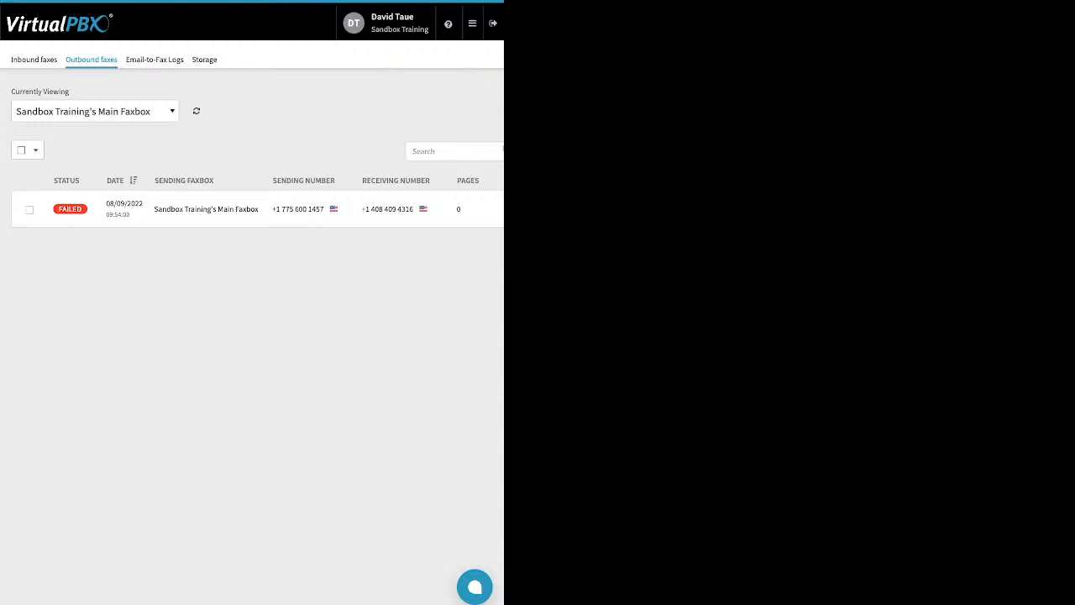
left_click(30, 211)
left_click(30, 210)
left_click(29, 210)
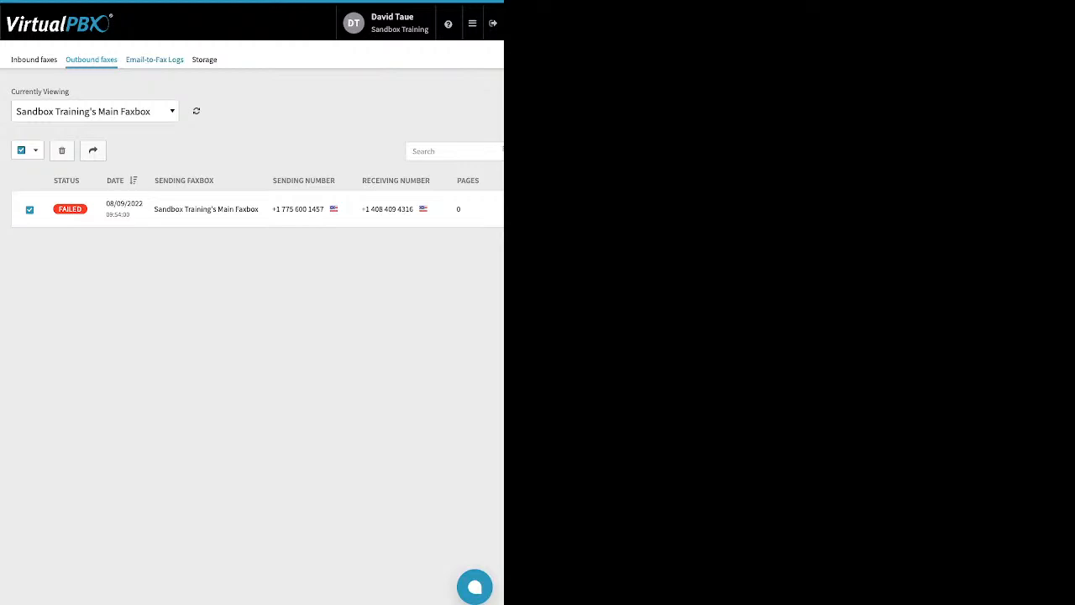
- Open the email-to-fax logs and examine the technical details of the most recent entry
left_click(155, 59)
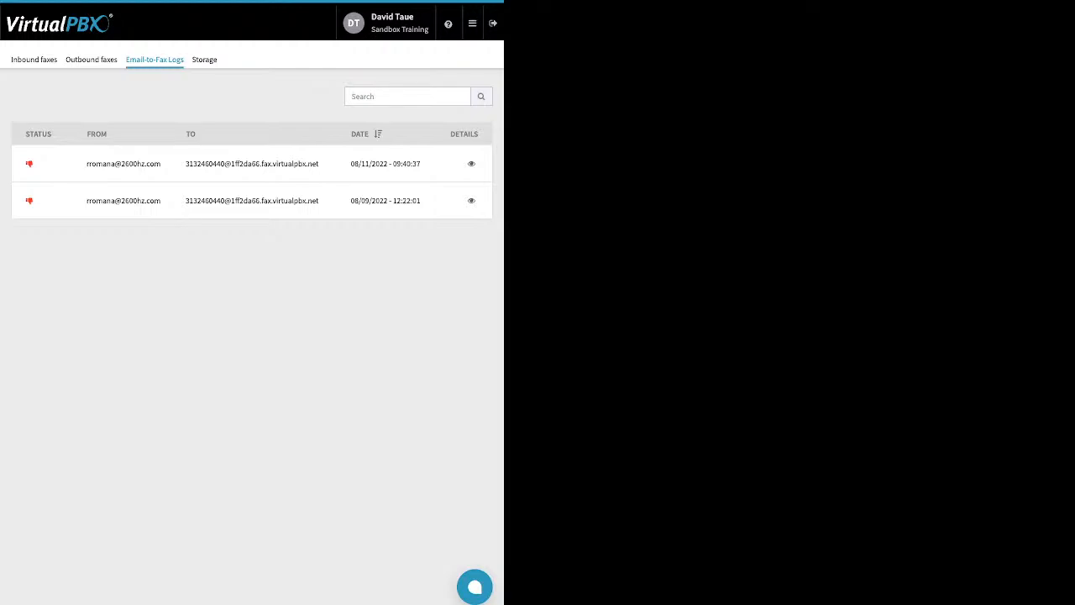
left_click(472, 164)
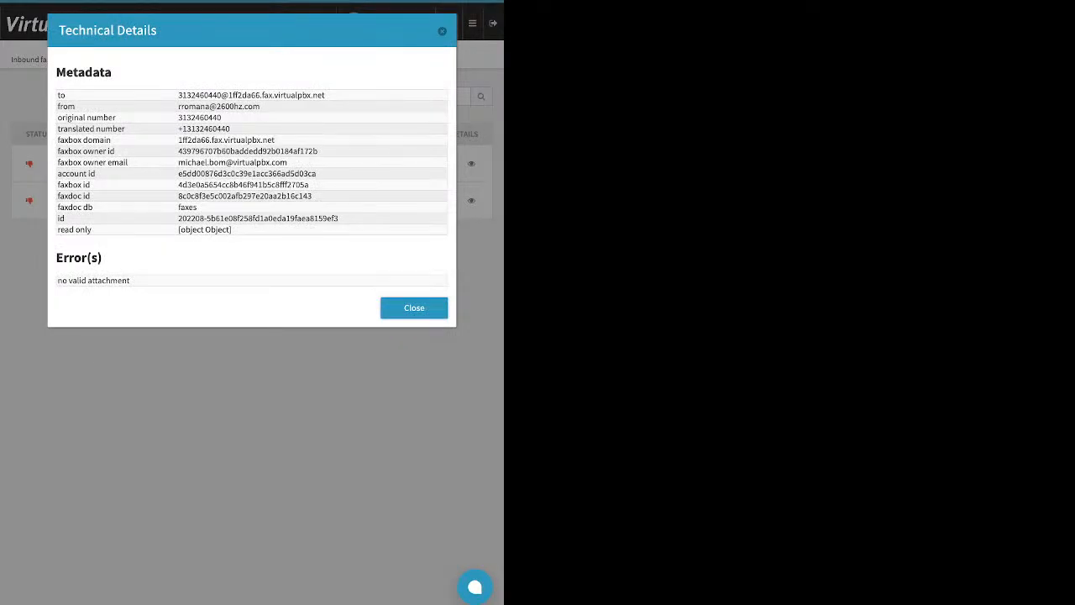
left_click_drag(130, 280, 57, 280)
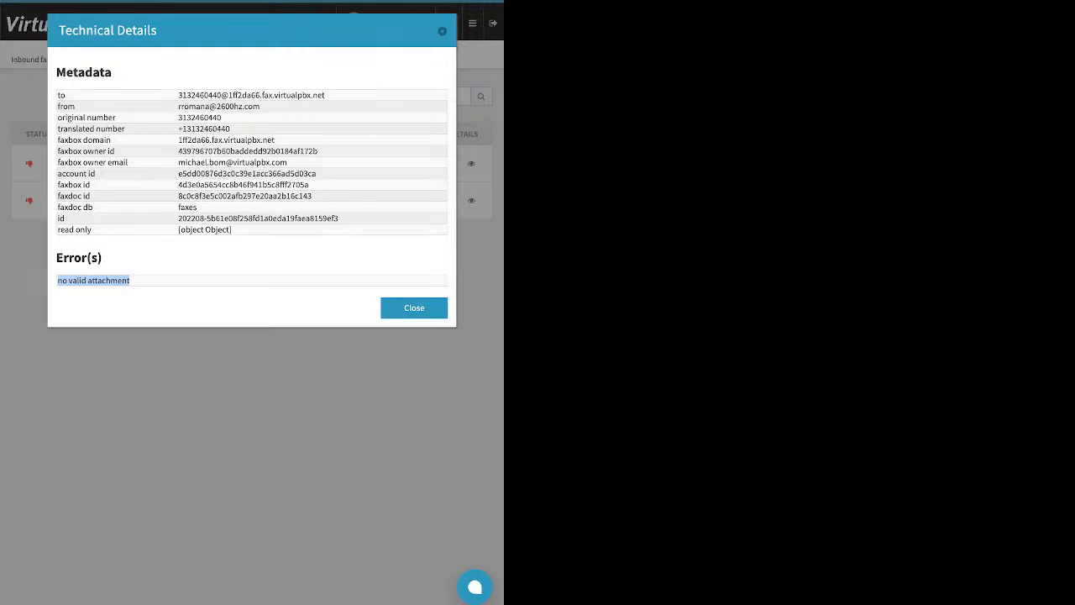
left_click(442, 32)
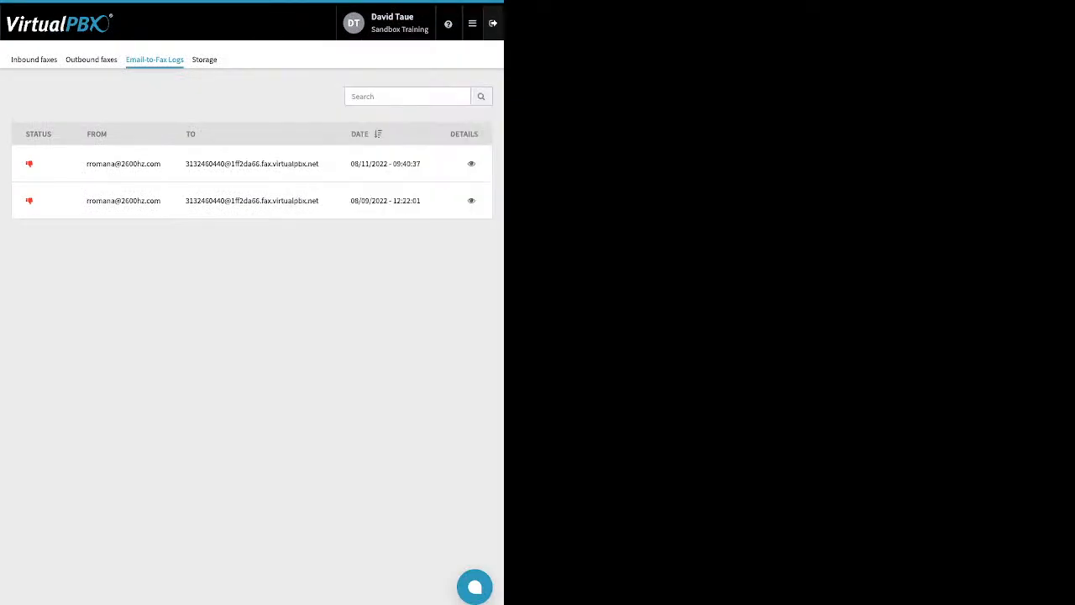
- Open the Voicemails section
left_click(472, 24)
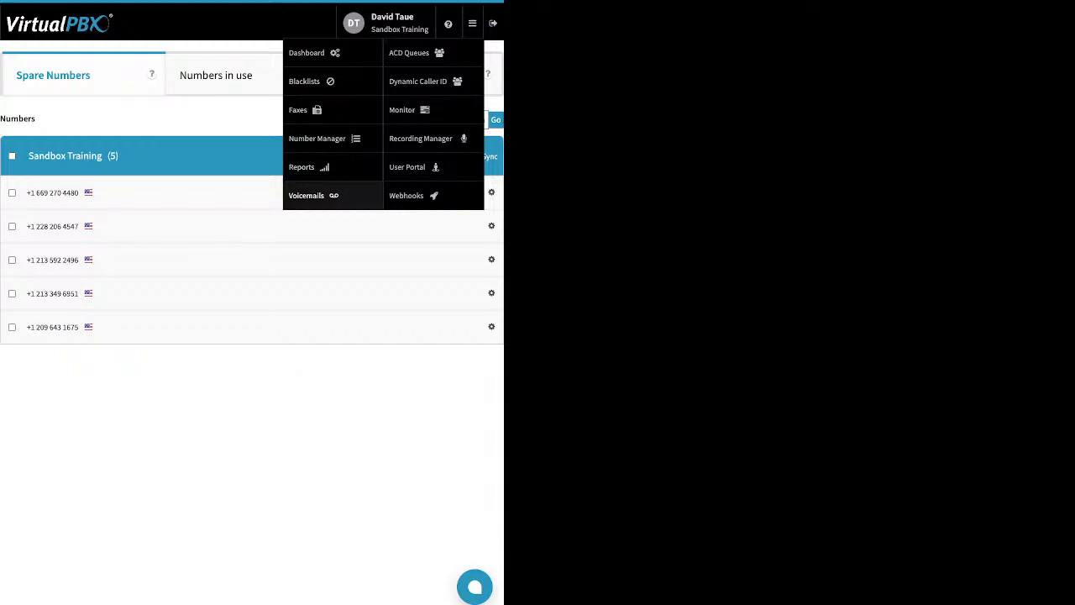
left_click(307, 195)
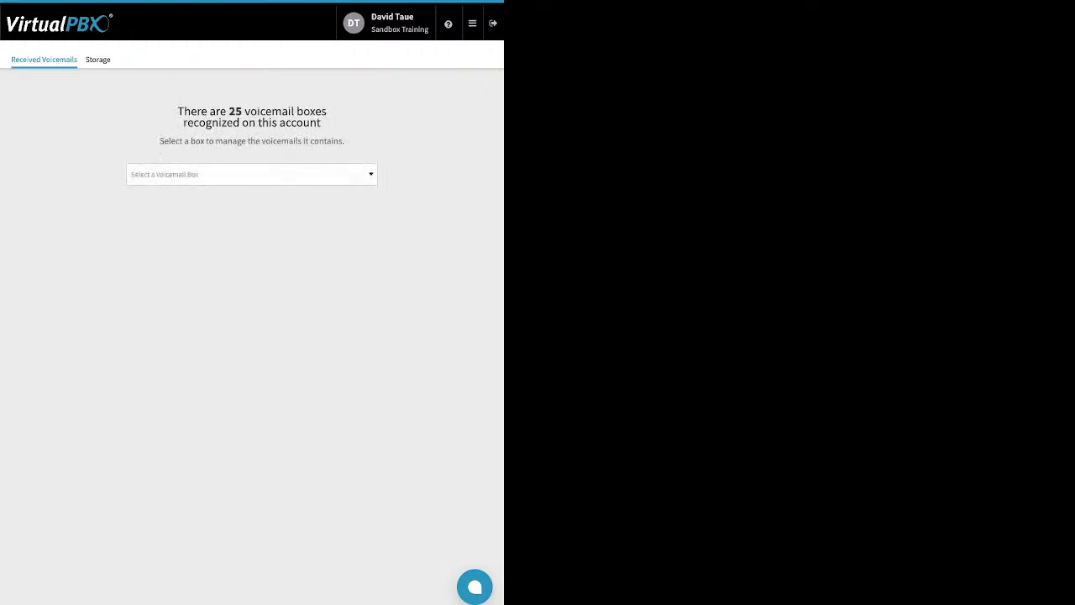
- Open the logged-in user's voicemail box by searching the box list
left_click(252, 175)
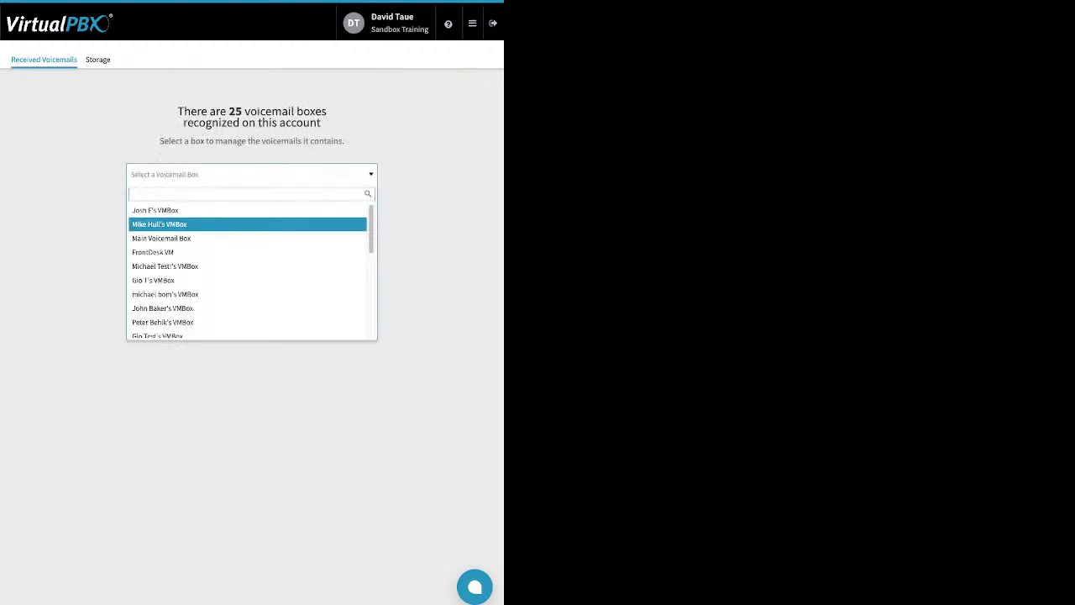
type("da")
left_click(247, 224)
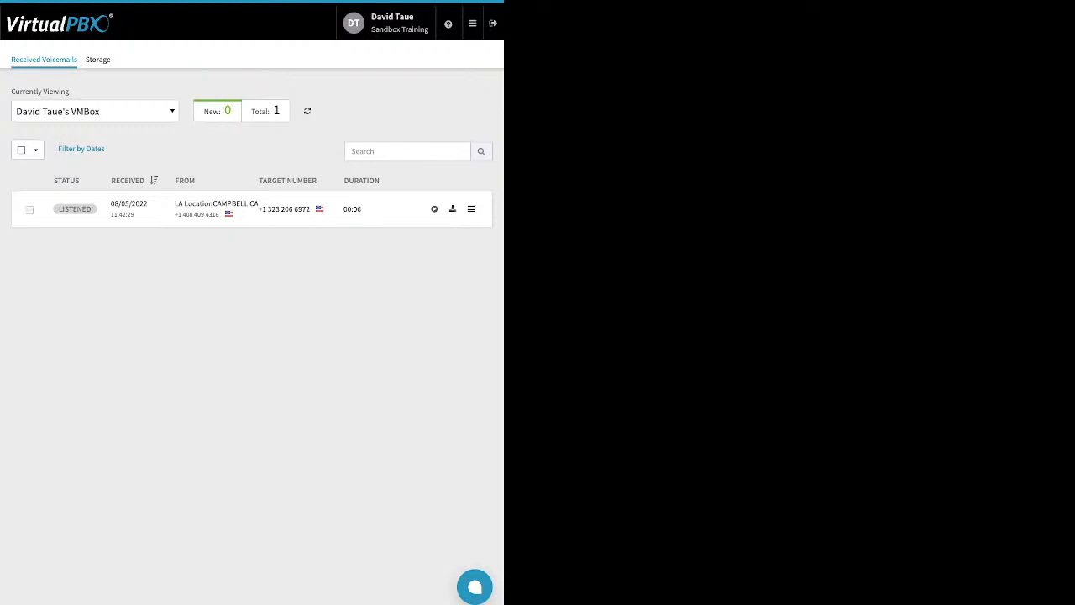
- Select the voicemail and open the bulk Mark As options without applying any
left_click(29, 210)
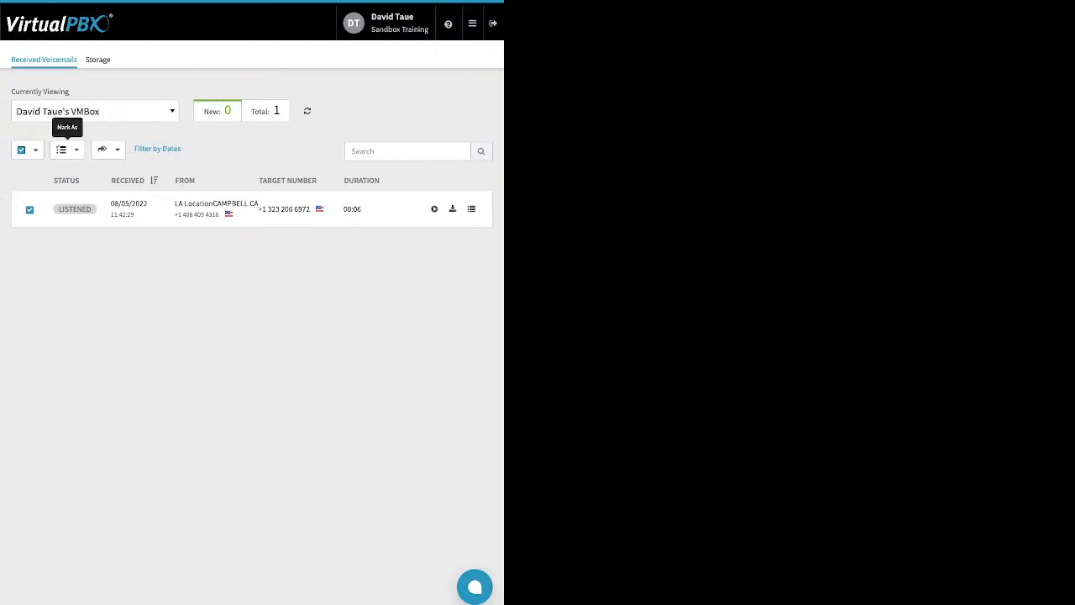
left_click(104, 149)
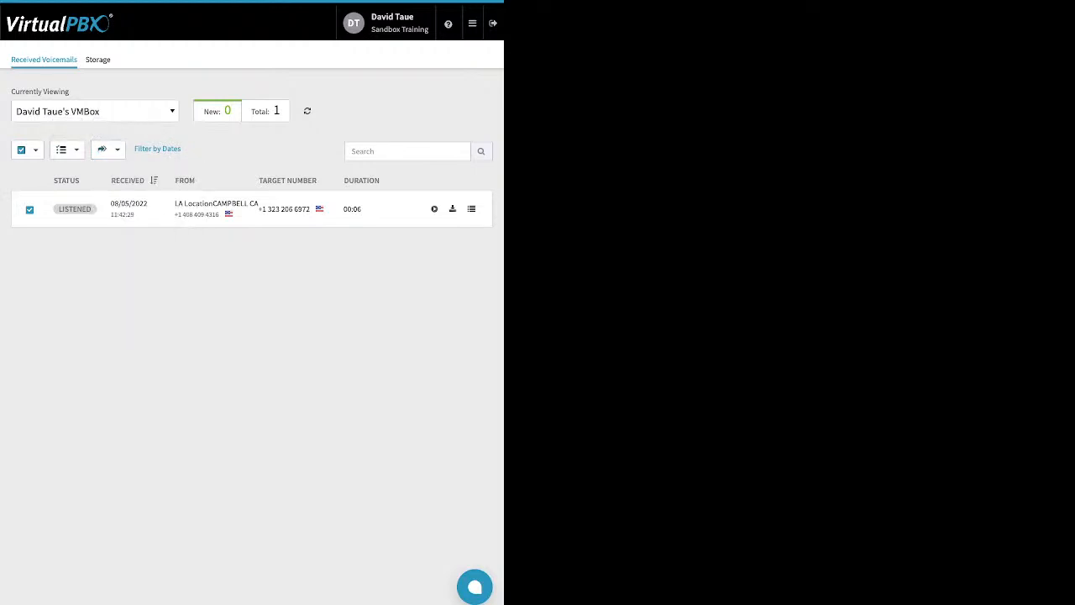
left_click(67, 150)
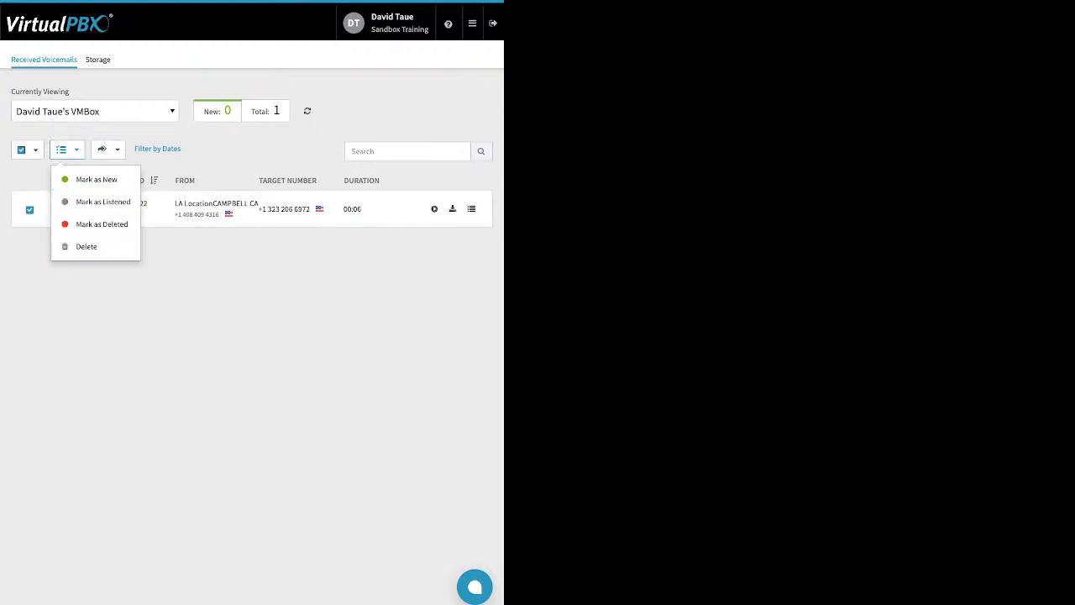
key("Escape")
- Open ACD Queues and the settings of the My Support queue
left_click(472, 23)
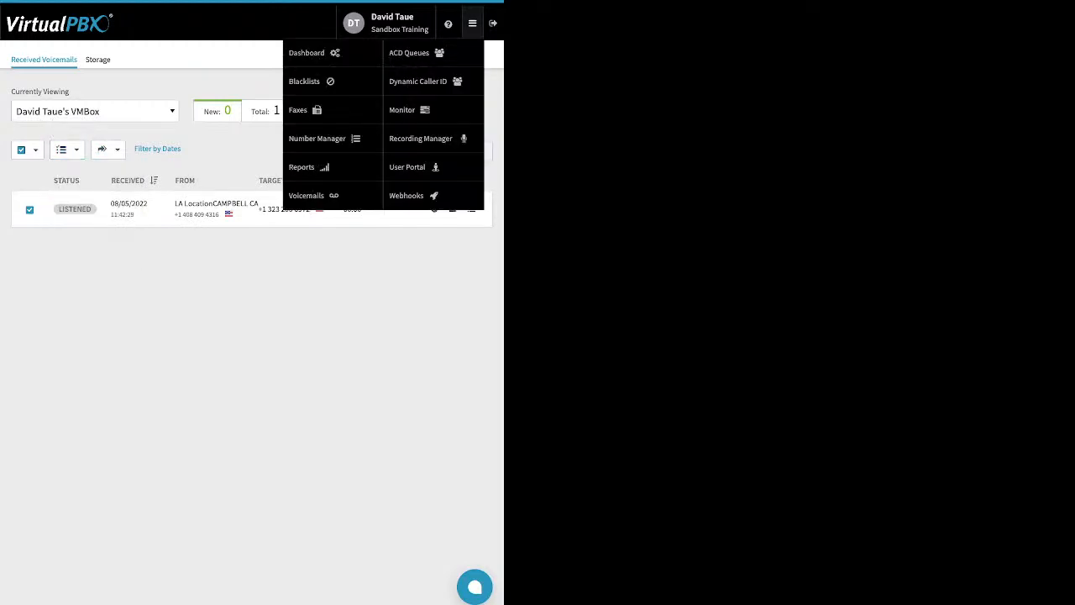
left_click(409, 52)
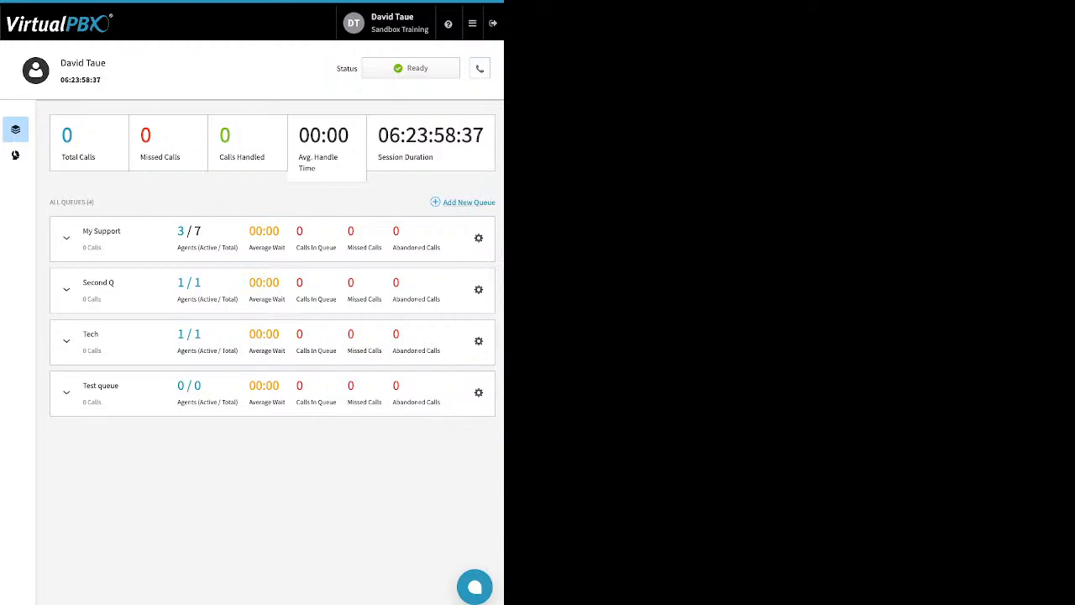
left_click_drag(471, 437, 444, 202)
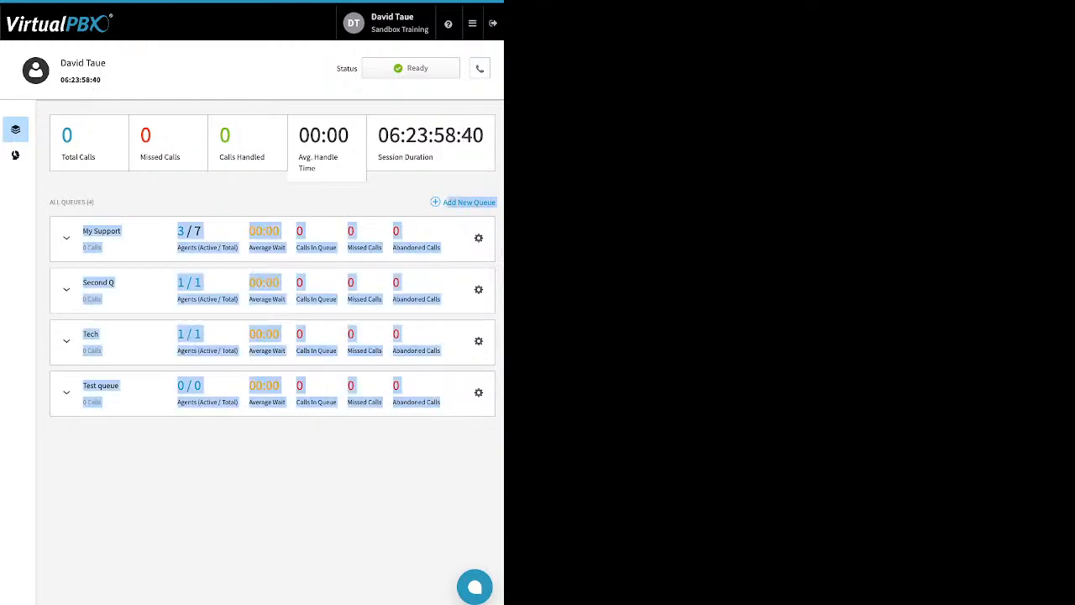
left_click(378, 471)
left_click(478, 238)
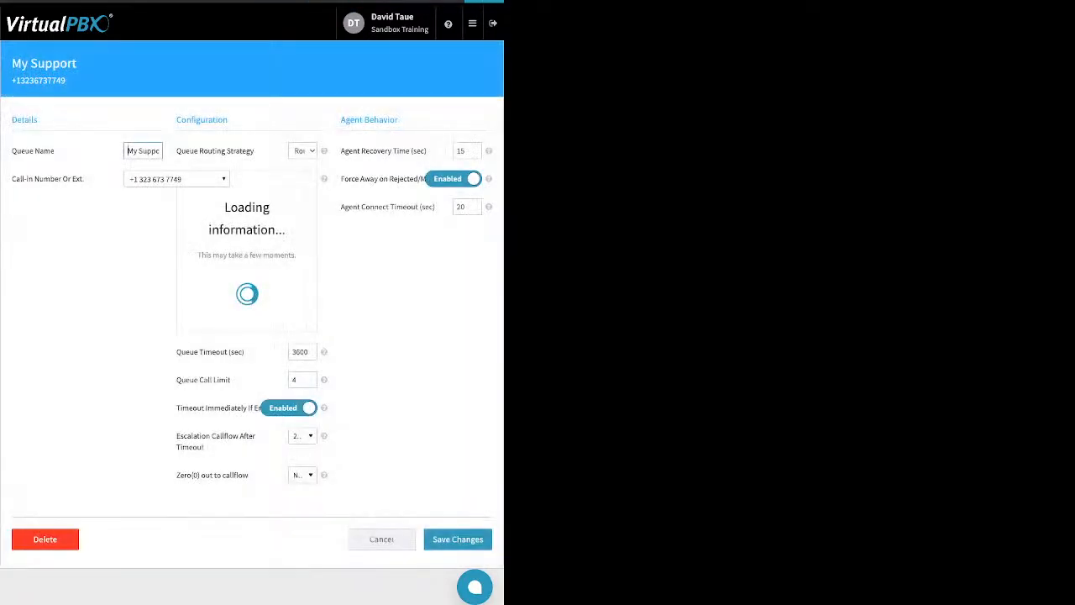
- Review the queue name, call-in number and routing strategy fields
left_click_drag(55, 151, 21, 151)
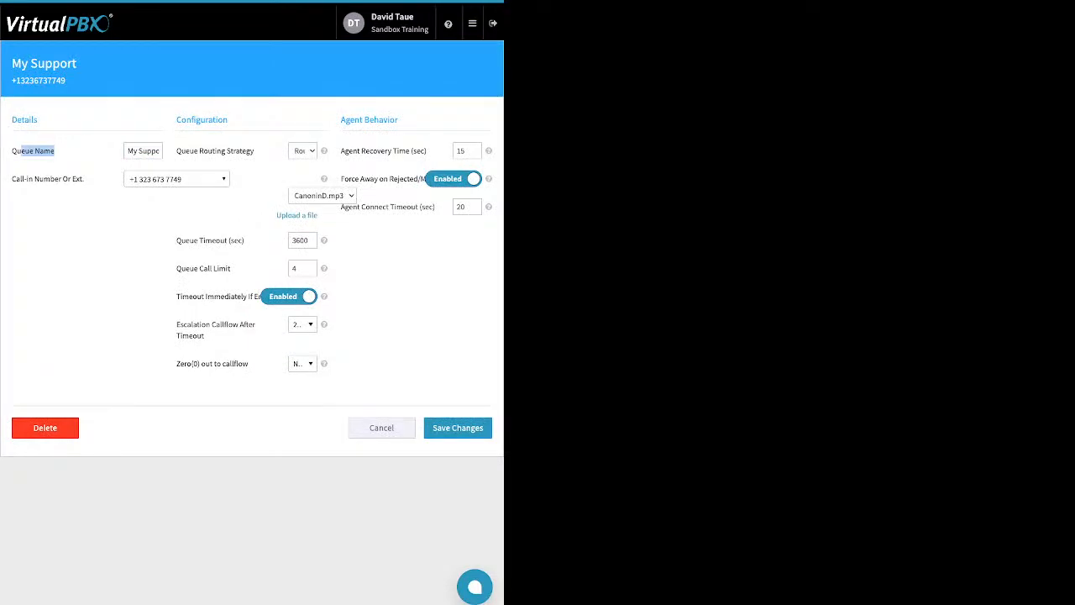
left_click(23, 152)
left_click_drag(84, 179, 11, 179)
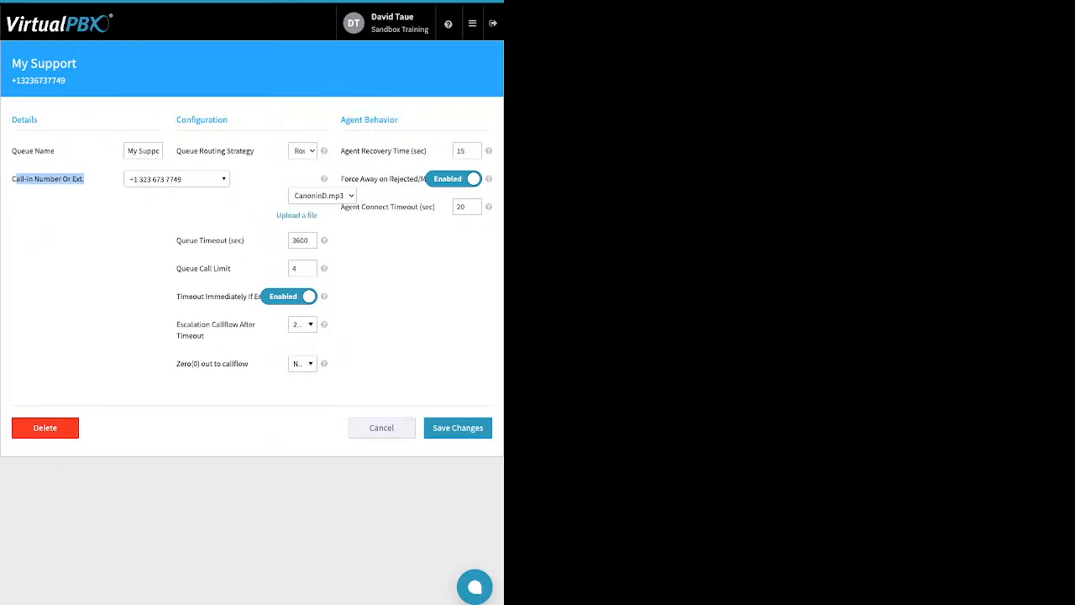
left_click_drag(177, 151, 249, 151)
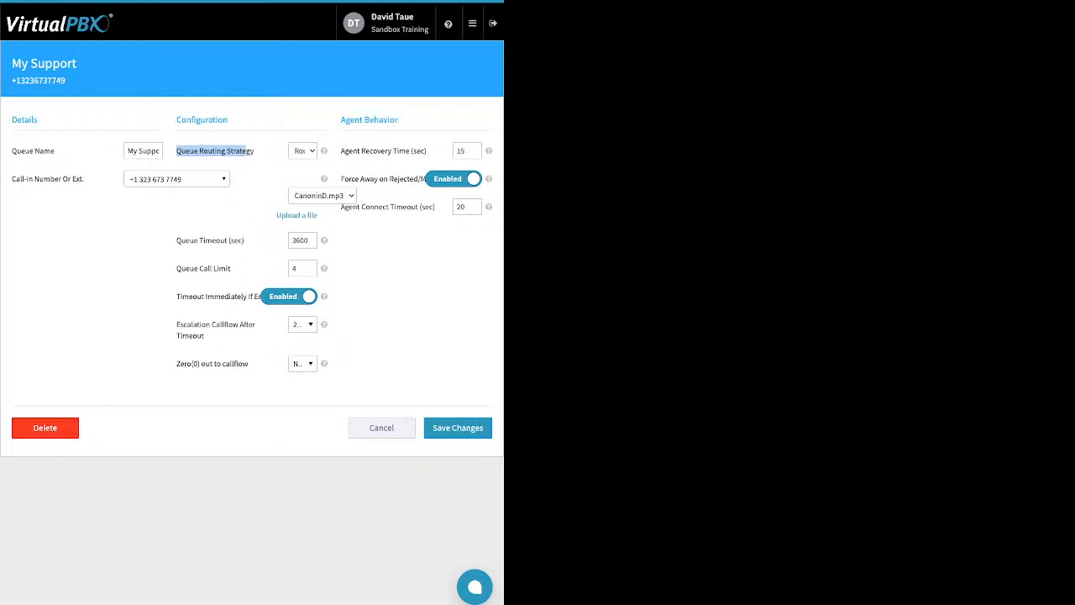
left_click(249, 153)
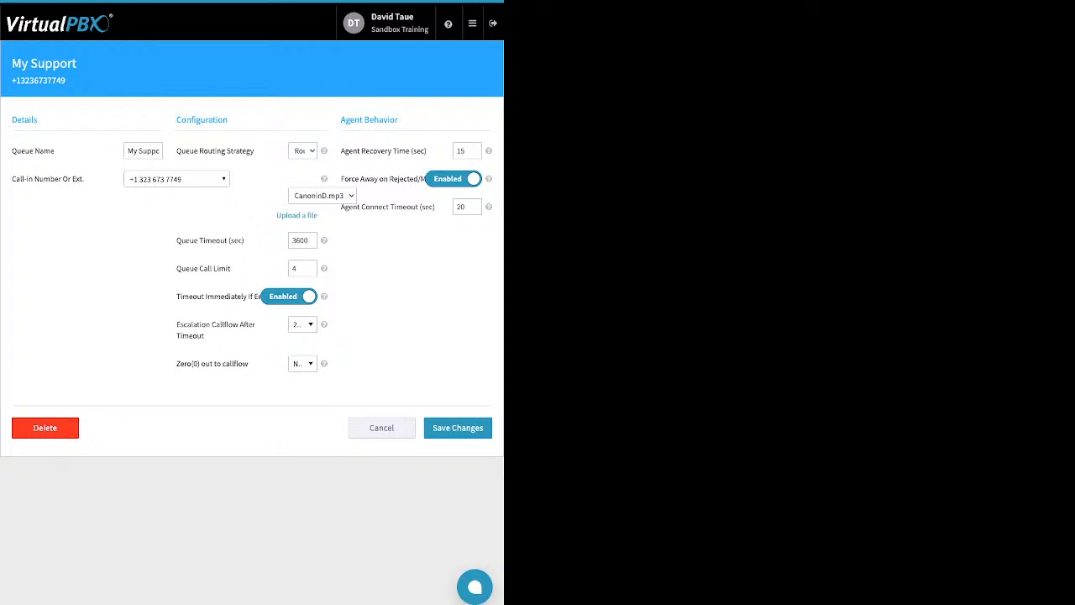
- Open the hold-music file upload option, close it, and review the queue timeout field
left_click(297, 216)
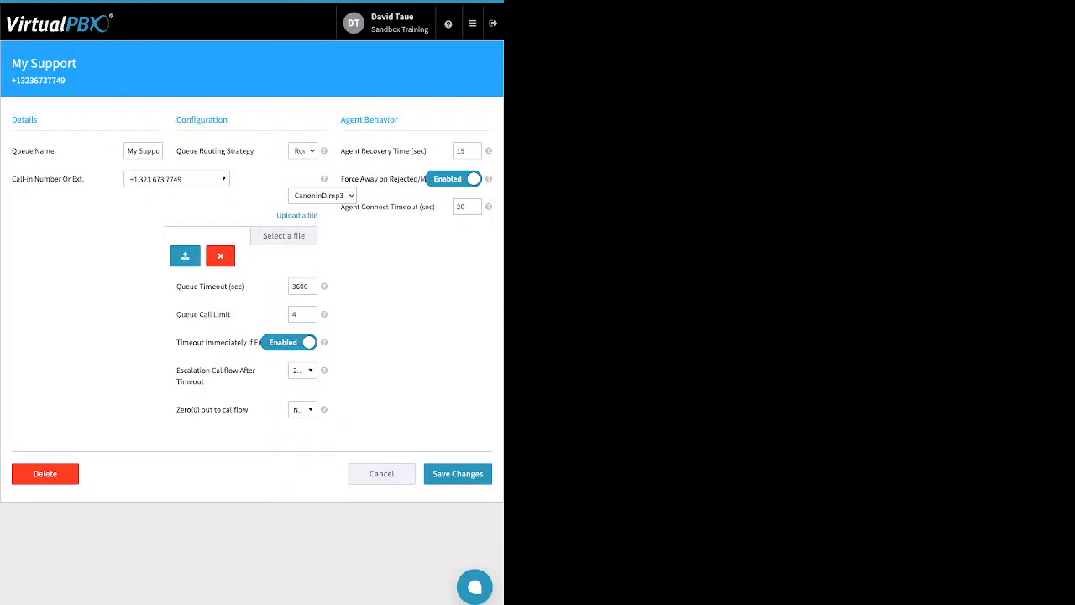
left_click(220, 256)
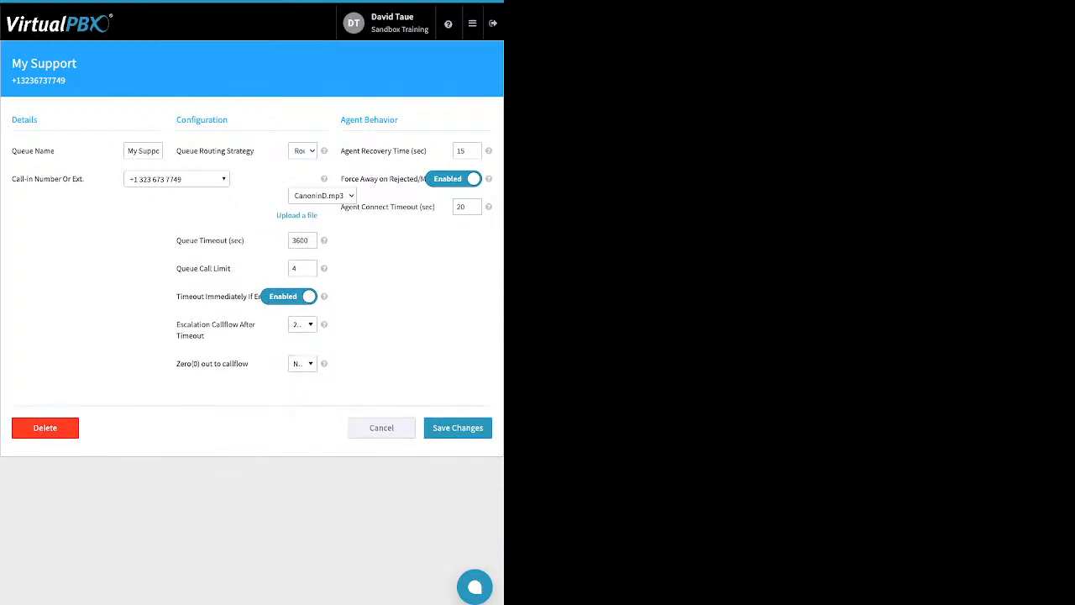
left_click_drag(245, 241, 176, 242)
left_click(185, 246)
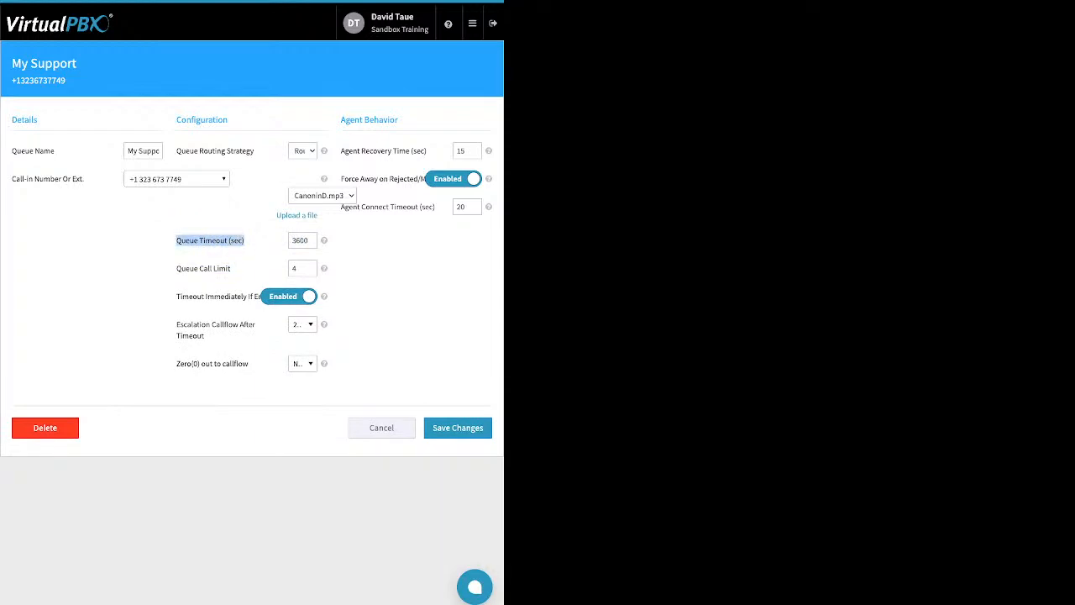
- Review the call limit, immediate timeout, escalation callflow and zero-out callflow options
left_click_drag(176, 268, 230, 268)
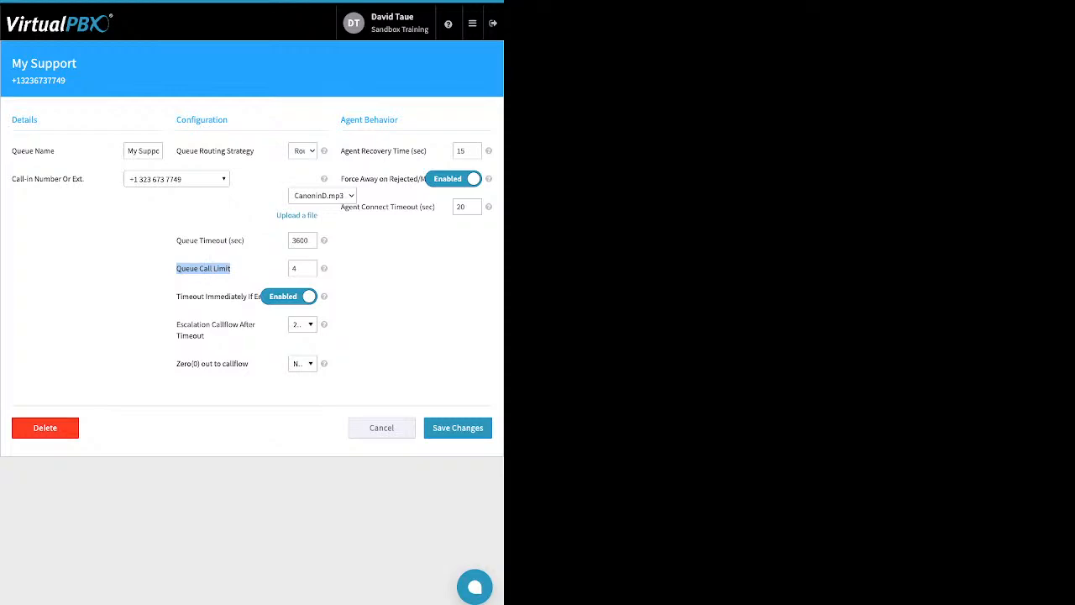
left_click_drag(177, 295, 262, 296)
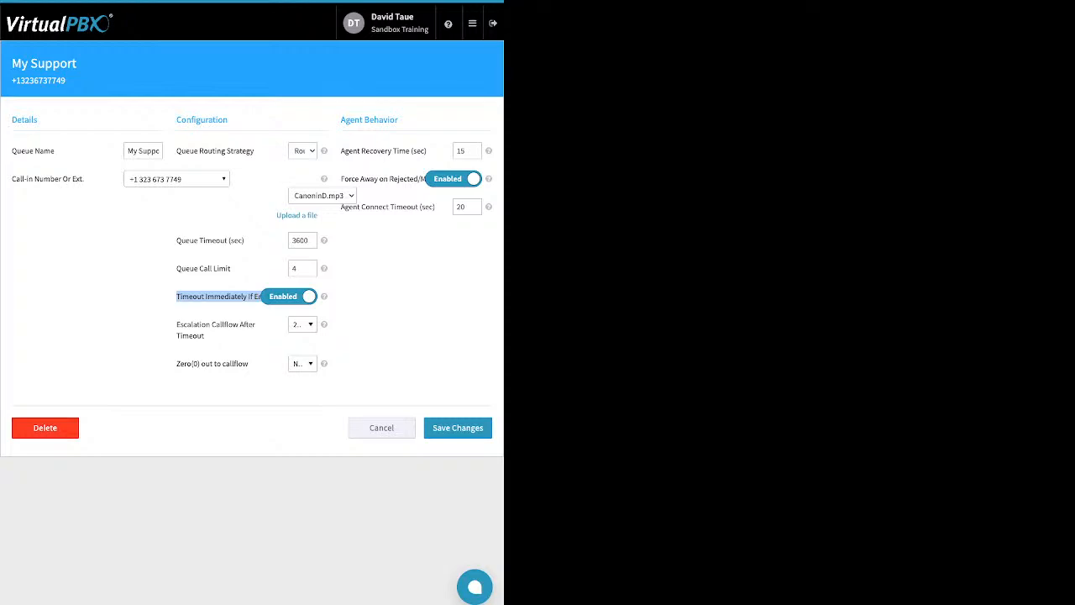
left_click_drag(180, 324, 220, 324)
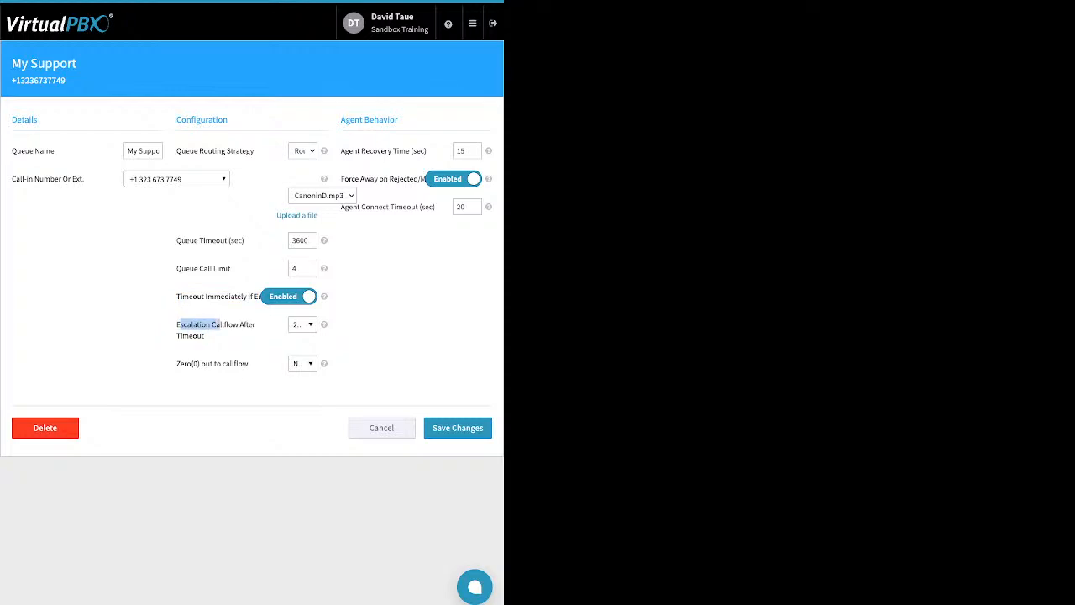
left_click(304, 324)
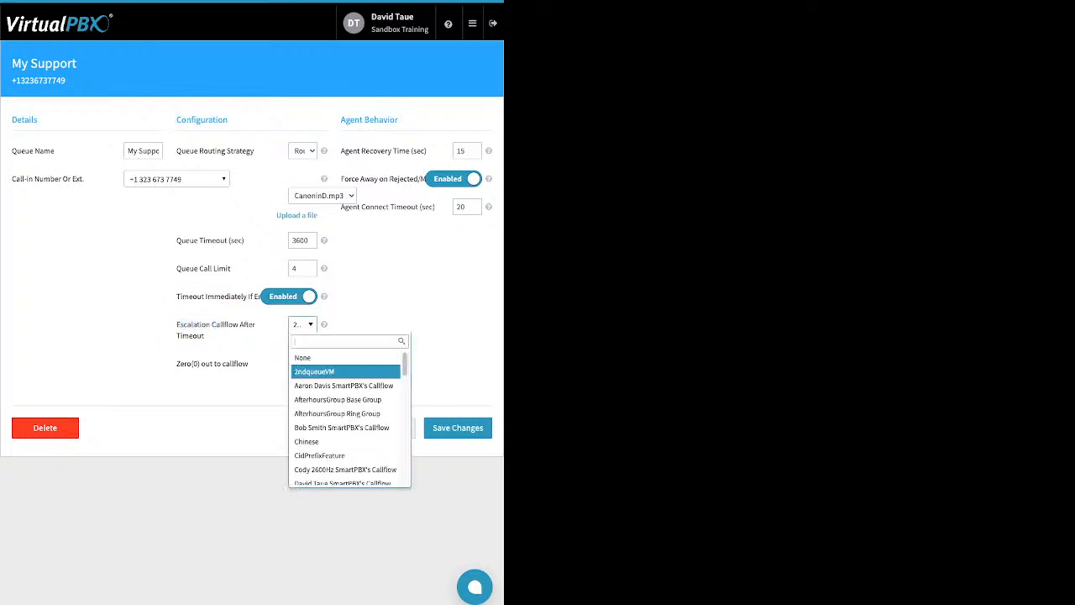
key("Escape")
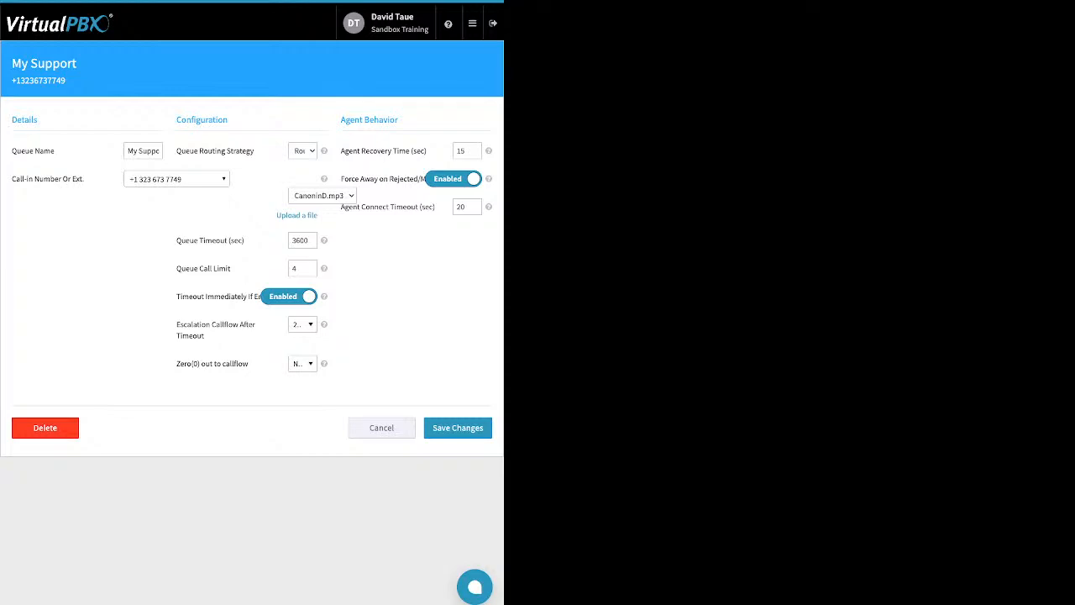
left_click_drag(250, 364, 177, 364)
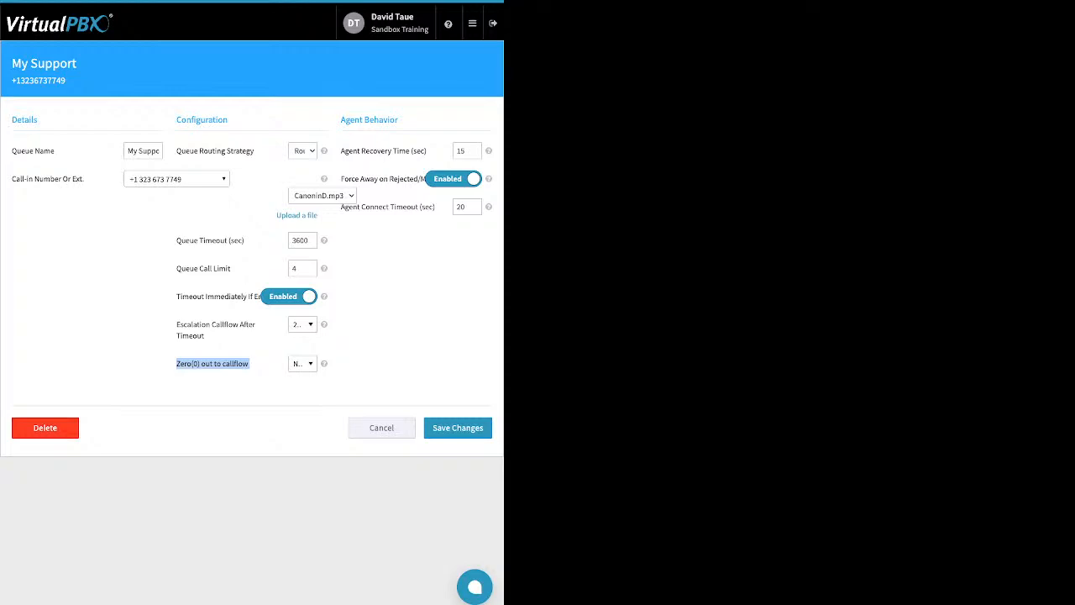
left_click(301, 363)
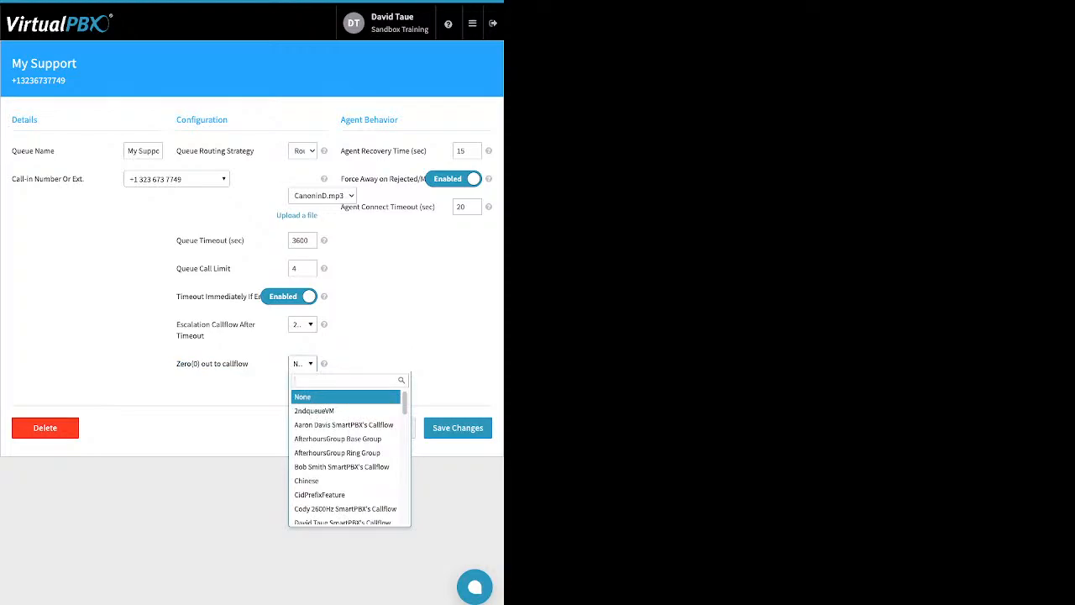
key("Escape")
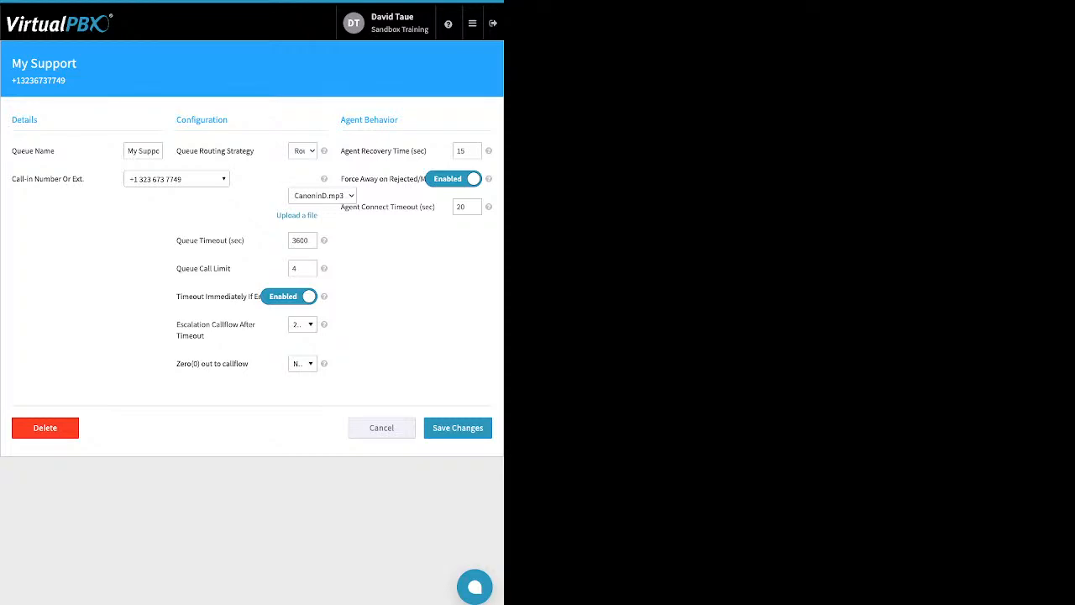
- Review the agent behavior settings and cancel the queue edit
left_click_drag(427, 151, 353, 152)
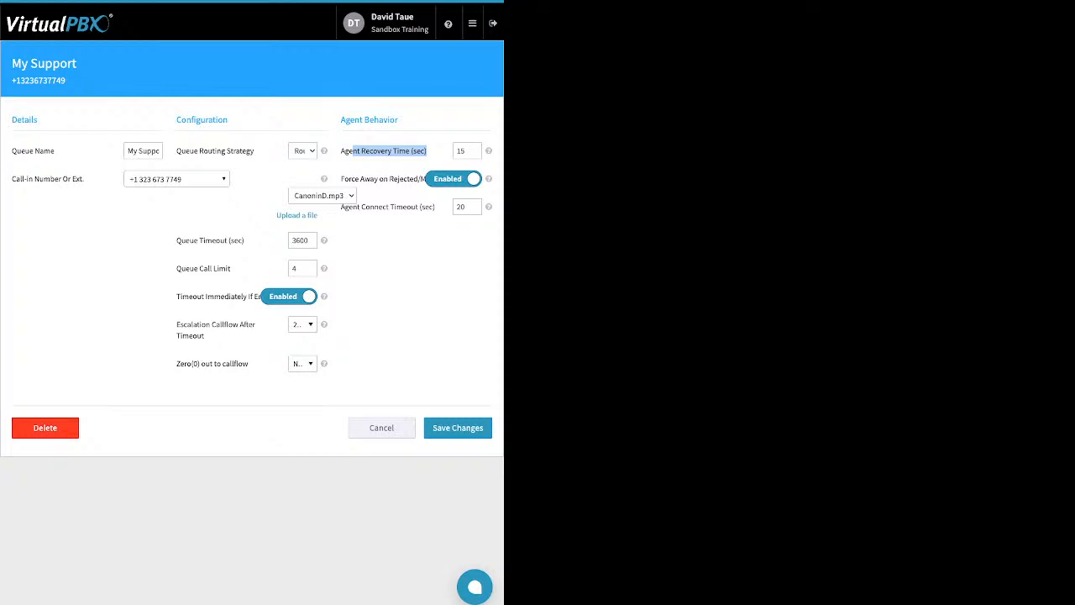
left_click(389, 152)
left_click_drag(342, 179, 402, 179)
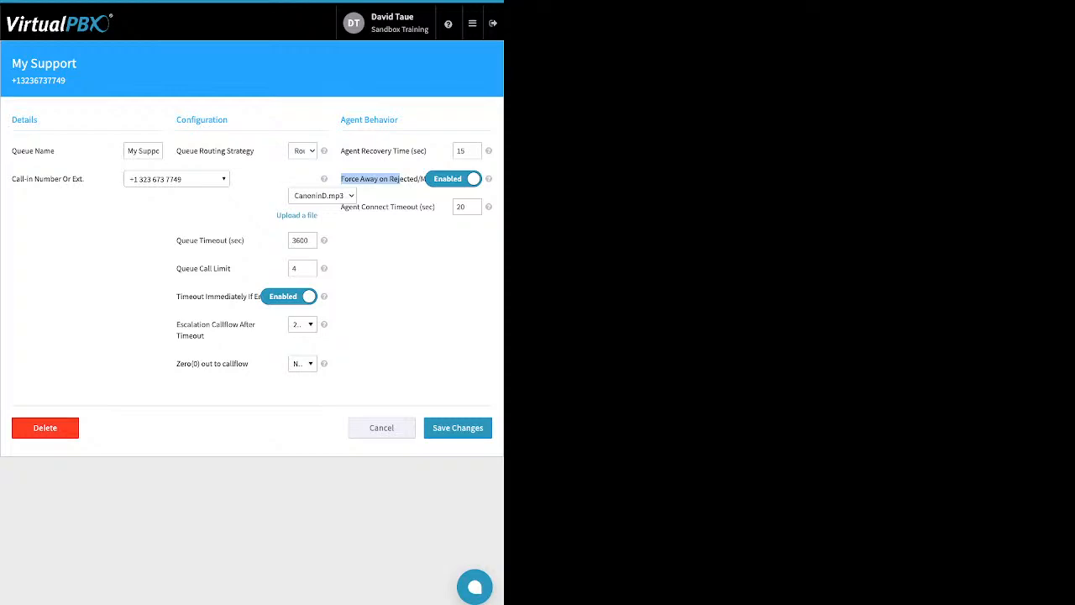
left_click(399, 180)
left_click_drag(436, 207, 365, 207)
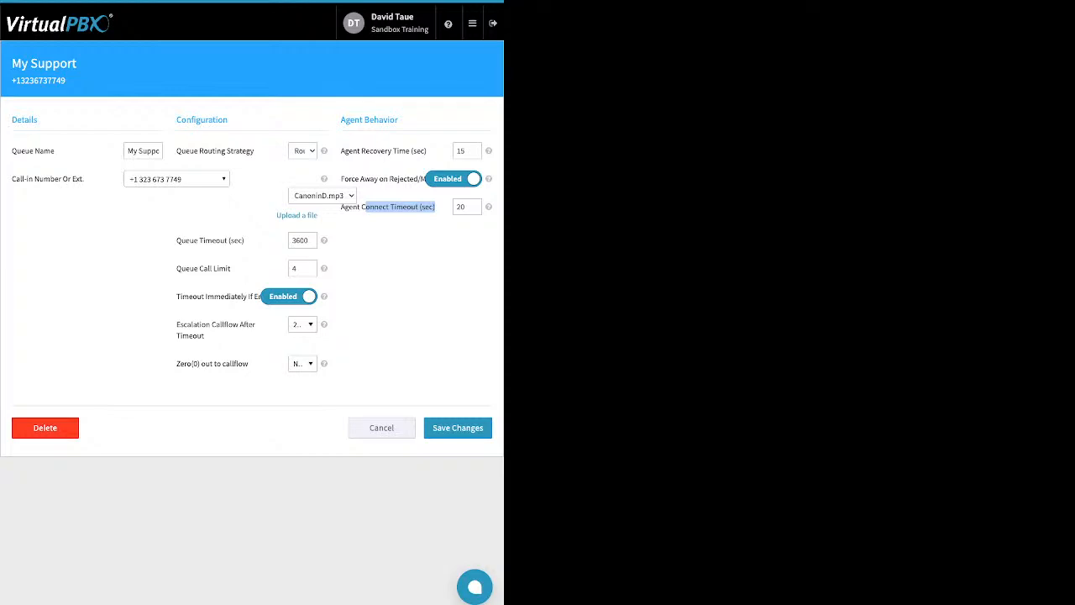
left_click(382, 428)
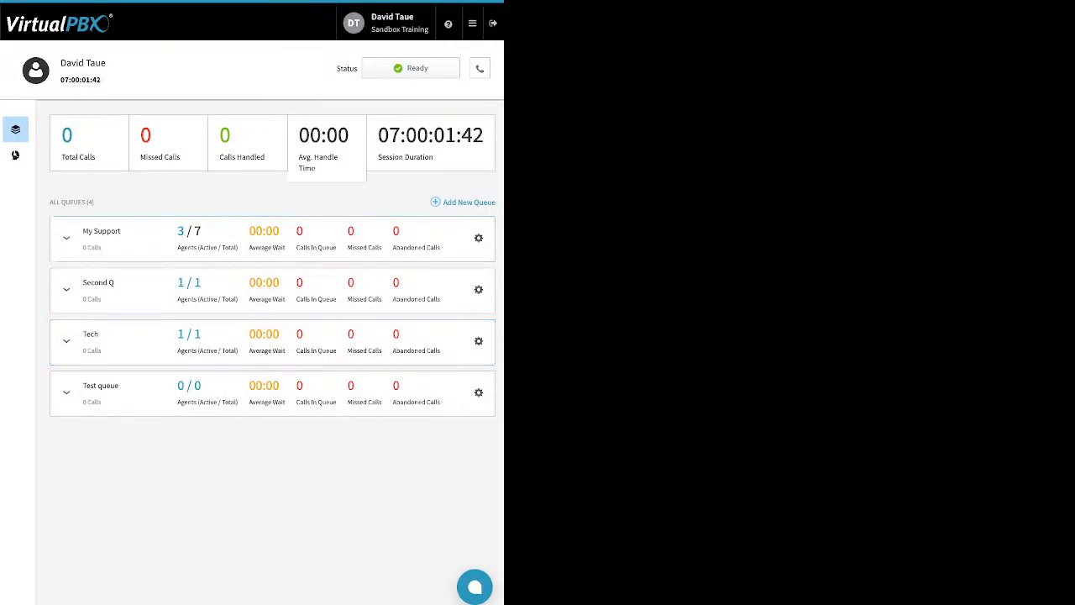
- Open call center member management and add a test user from the available users as a member
left_click(16, 154)
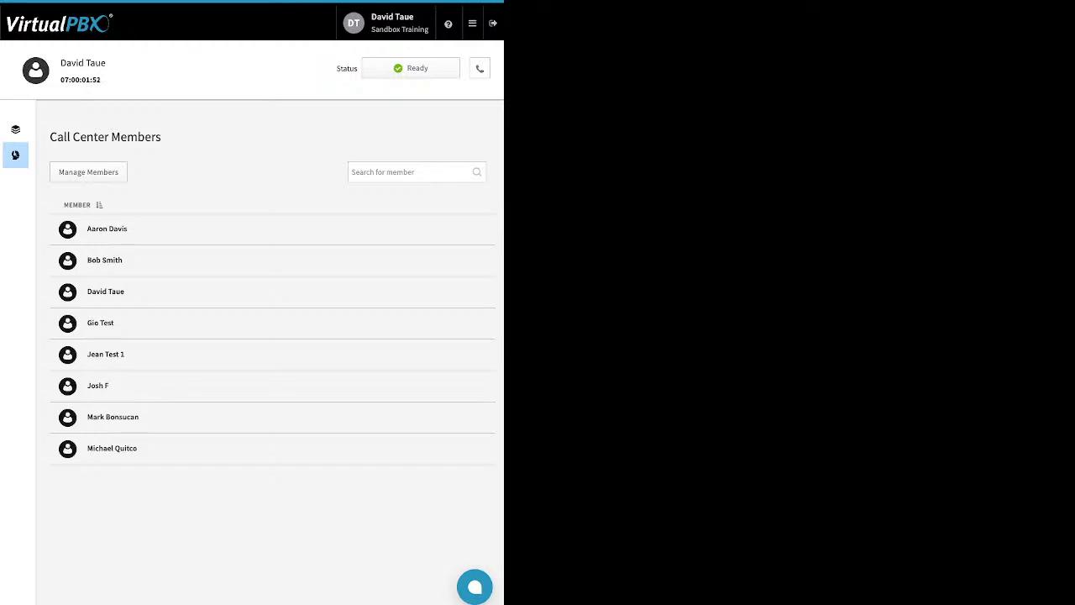
left_click(88, 171)
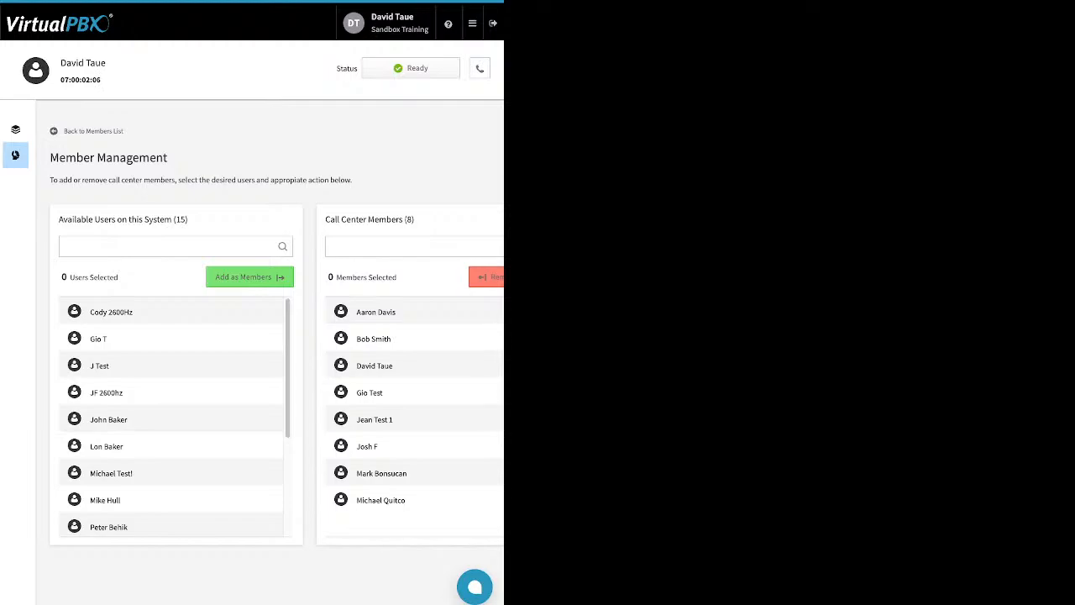
left_click(152, 474)
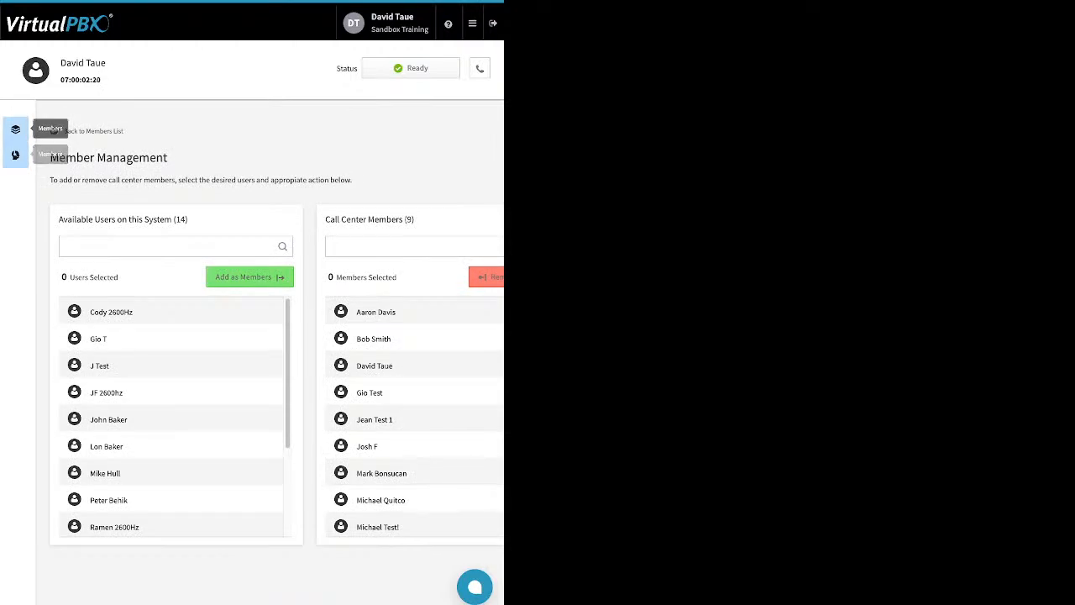
- Try to assign a test user as an agent of the My Support queue from its Agents panel
left_click(15, 130)
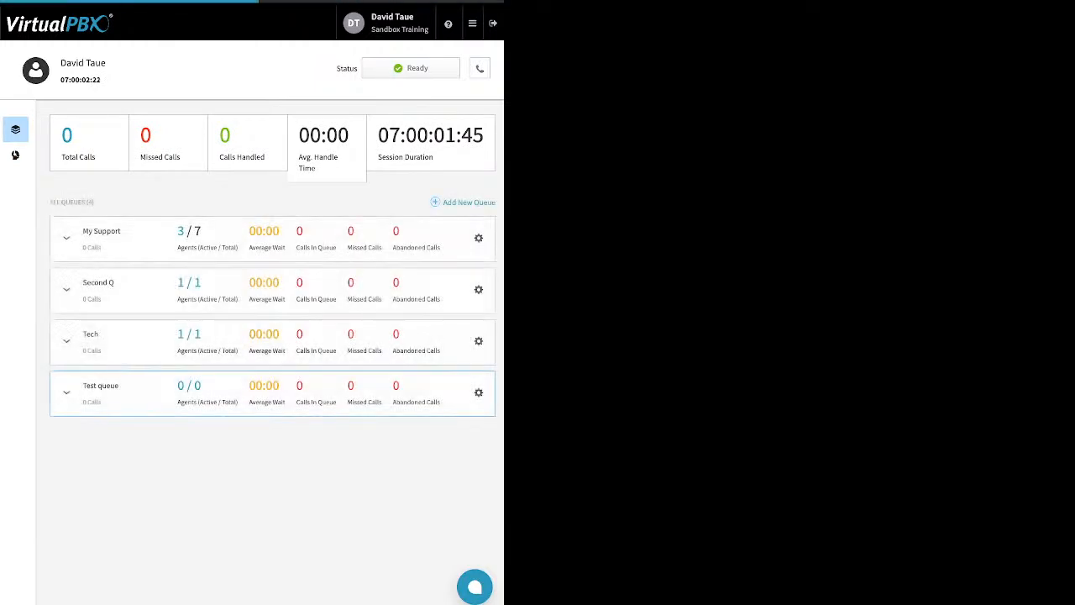
left_click(66, 238)
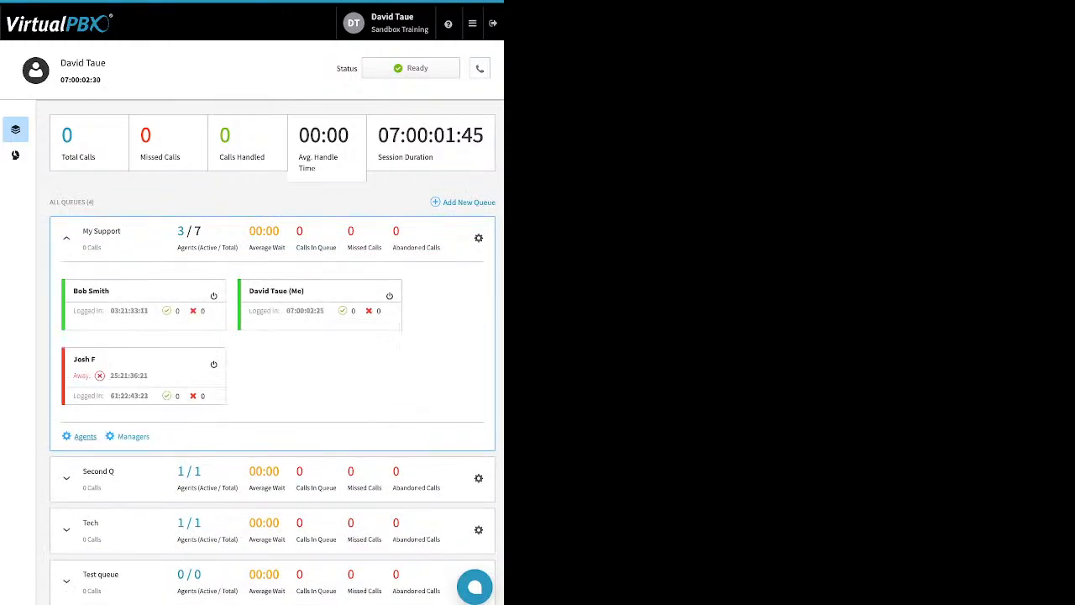
left_click(84, 436)
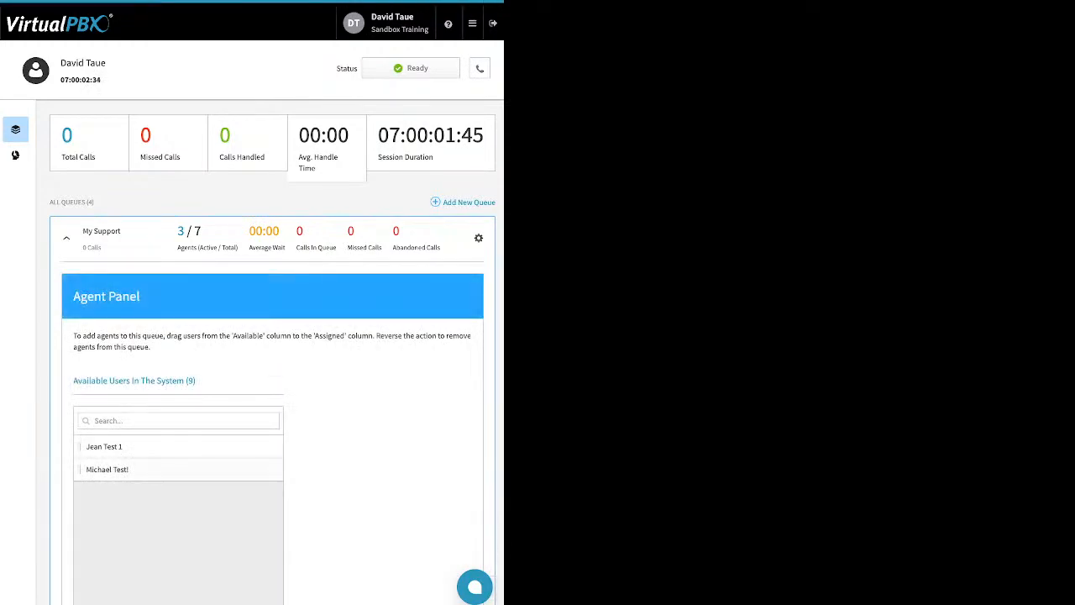
left_click_drag(107, 469, 162, 516)
left_click_drag(107, 469, 135, 525)
left_click(66, 238)
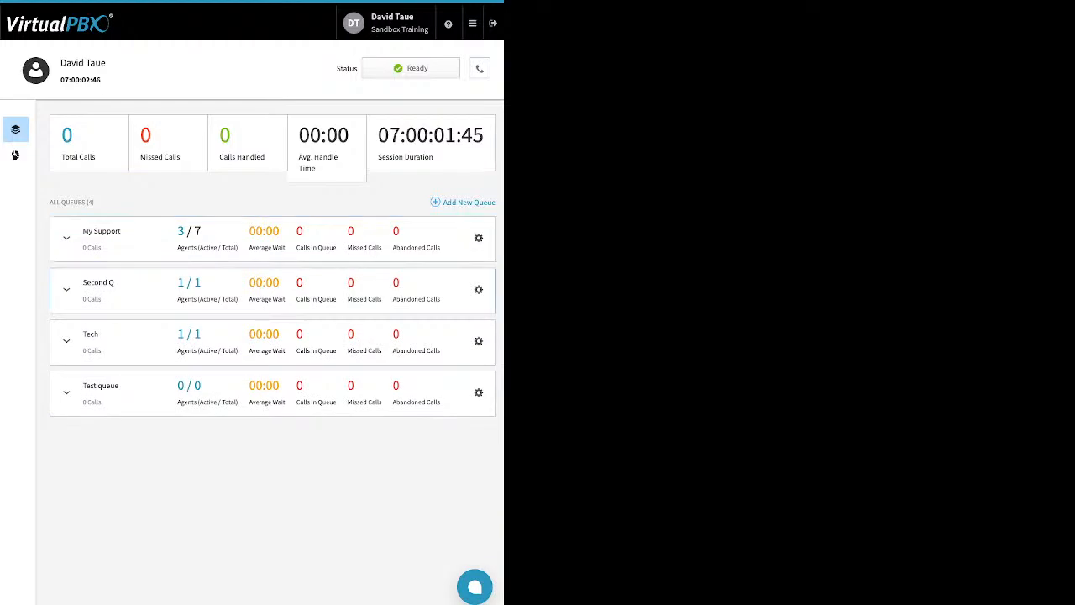
- Expand the My Support queue to view its agents and Manager Panel, then collapse it
left_click(66, 238)
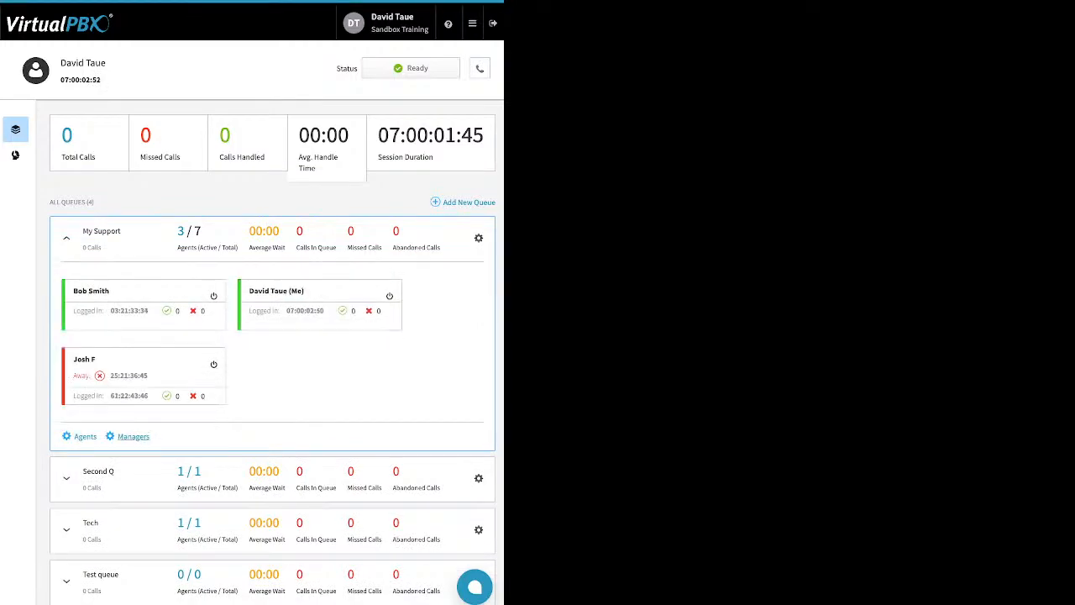
left_click(132, 436)
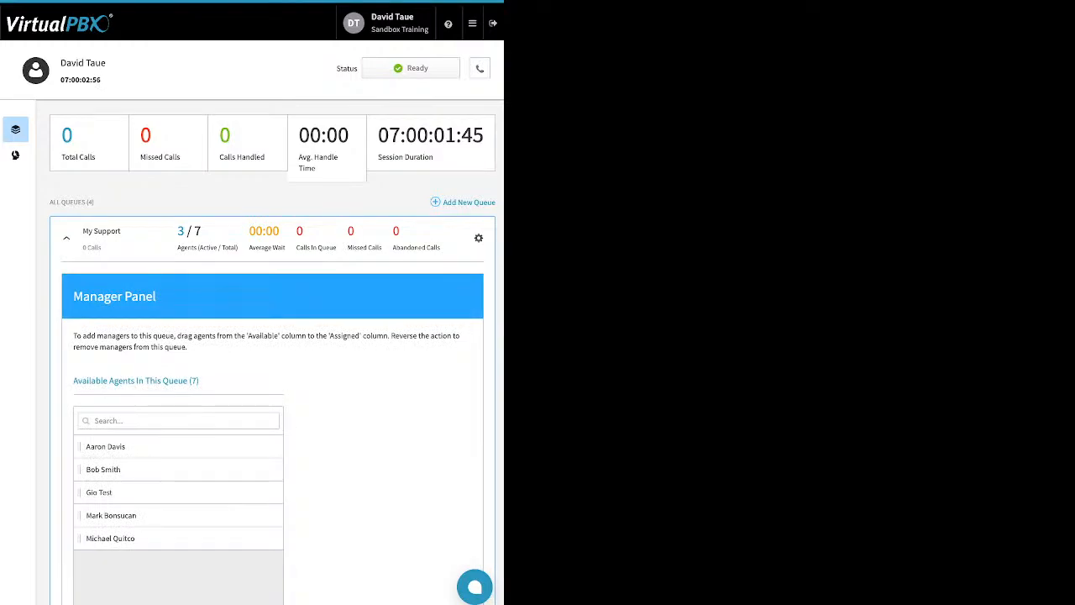
left_click(66, 238)
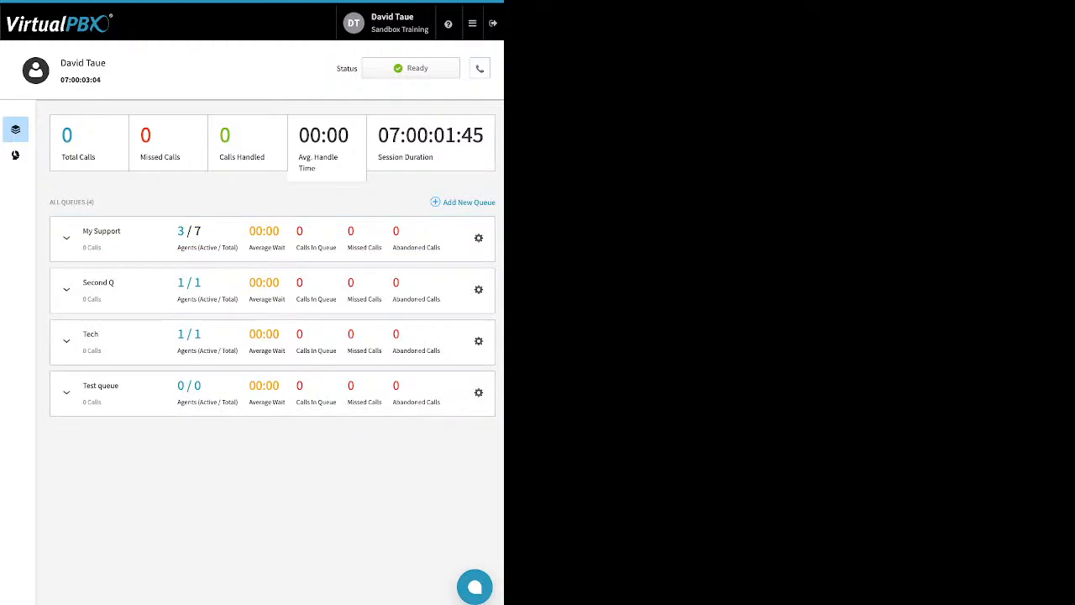
- Begin a new agent session with the My Support queue expanded
left_click(472, 23)
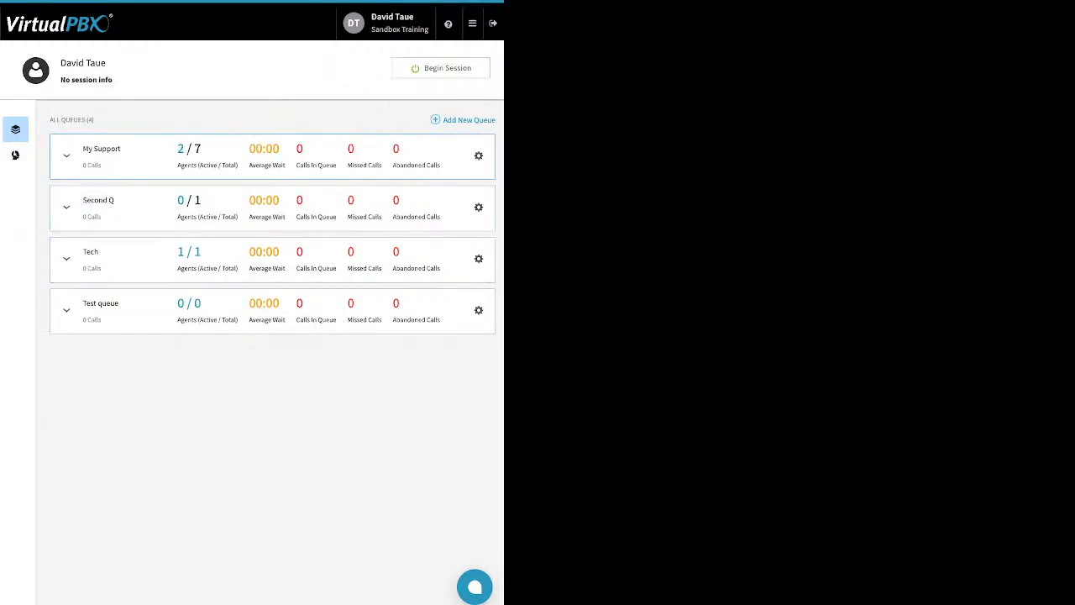
left_click(66, 156)
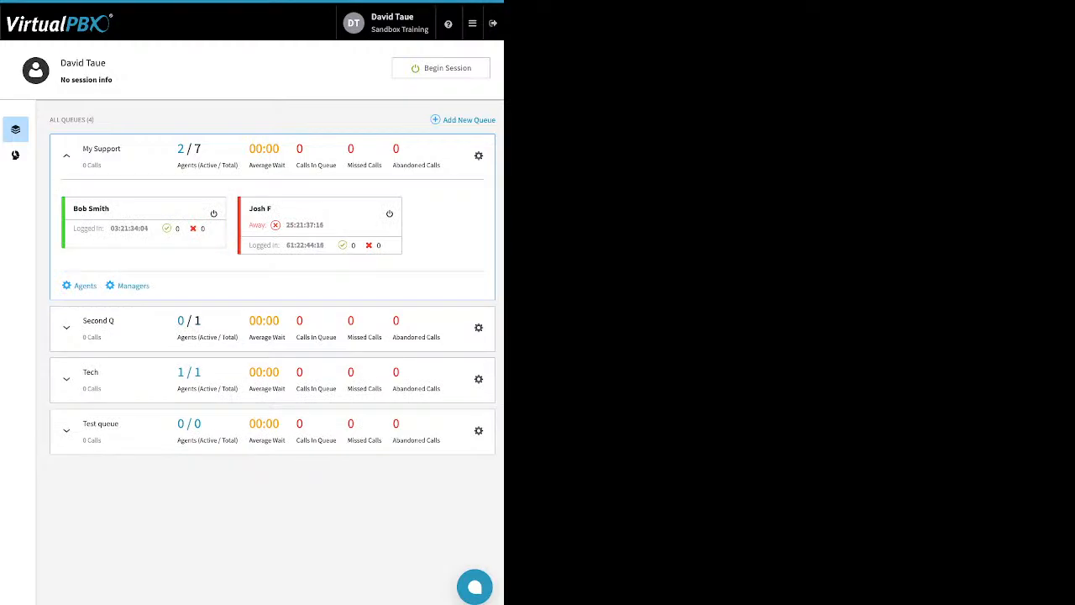
left_click(441, 68)
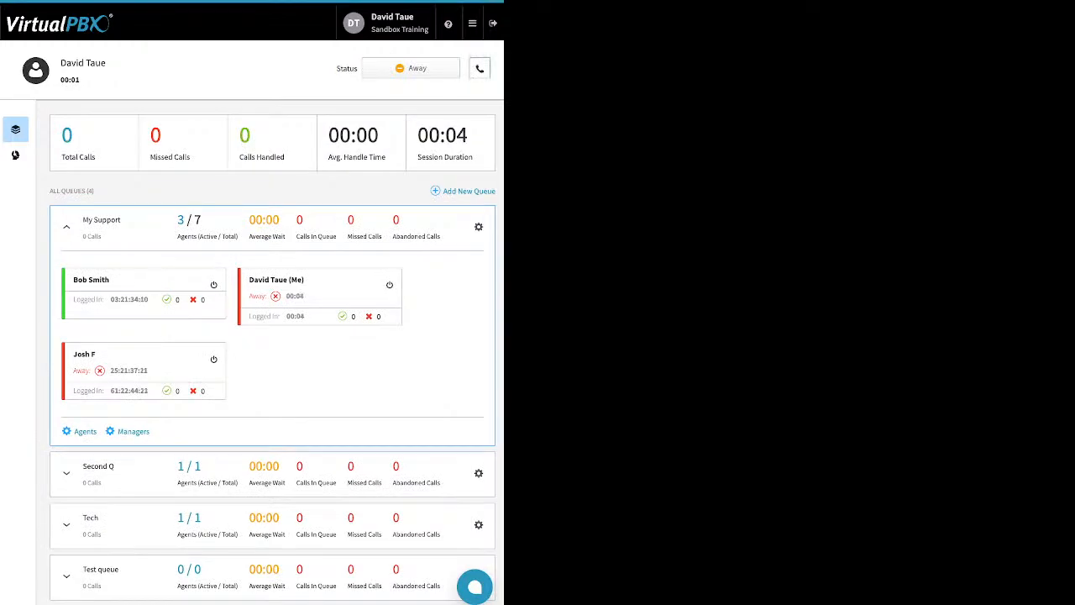
- Set the default answering device to DTsandSP
left_click(480, 68)
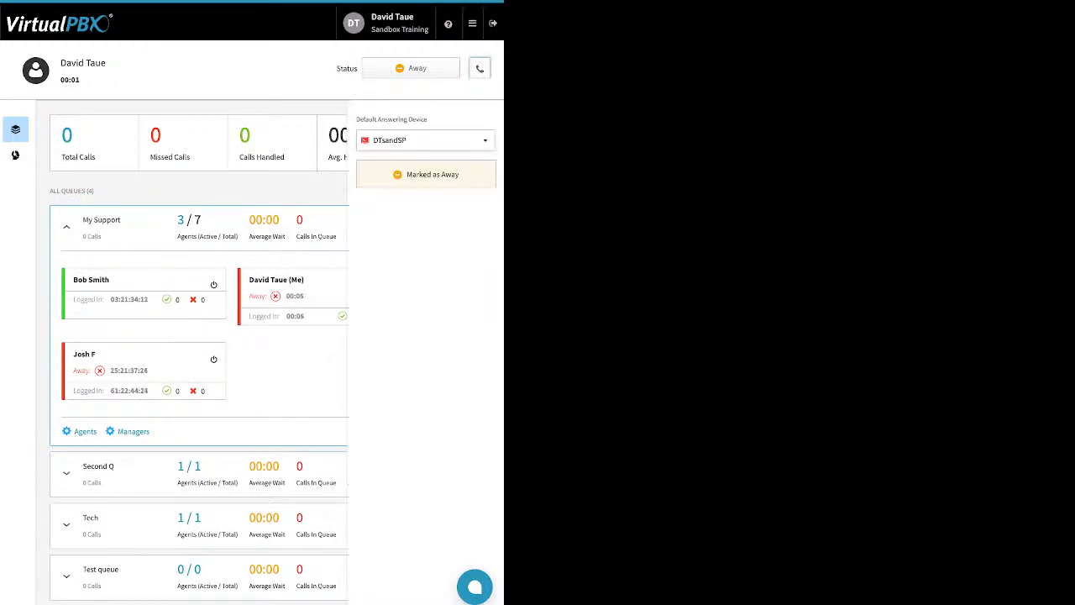
left_click(426, 141)
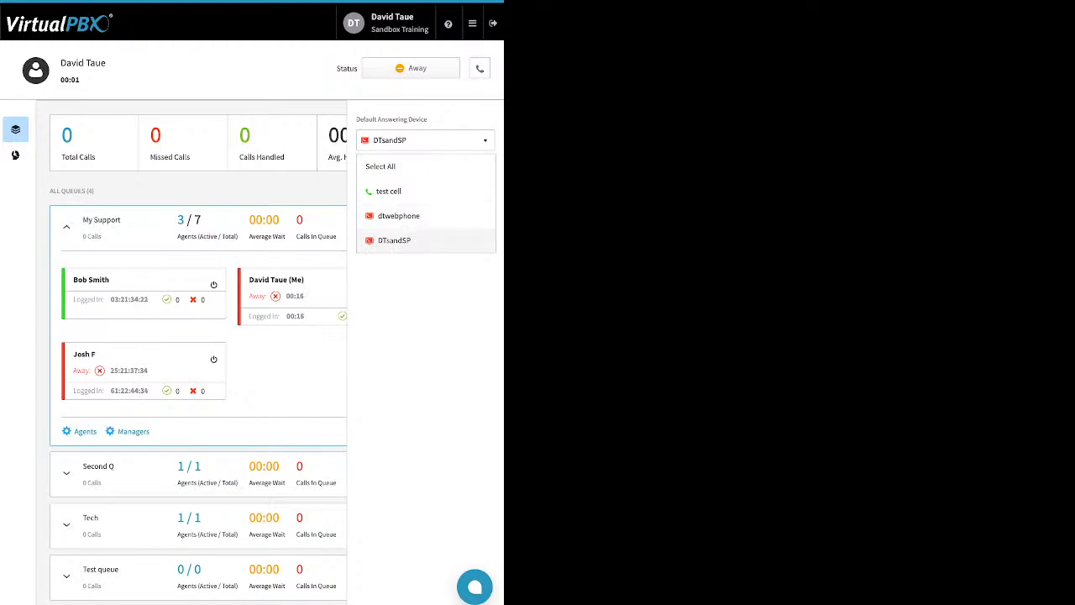
left_click(395, 240)
left_click(480, 69)
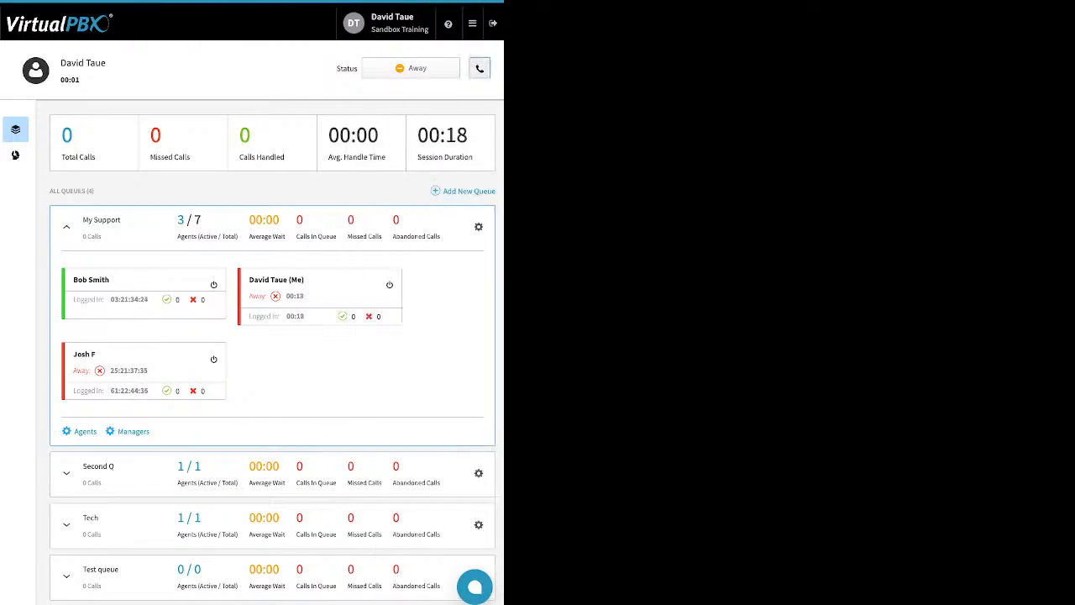
- Mark all queues as Ready from the status menu
left_click(411, 68)
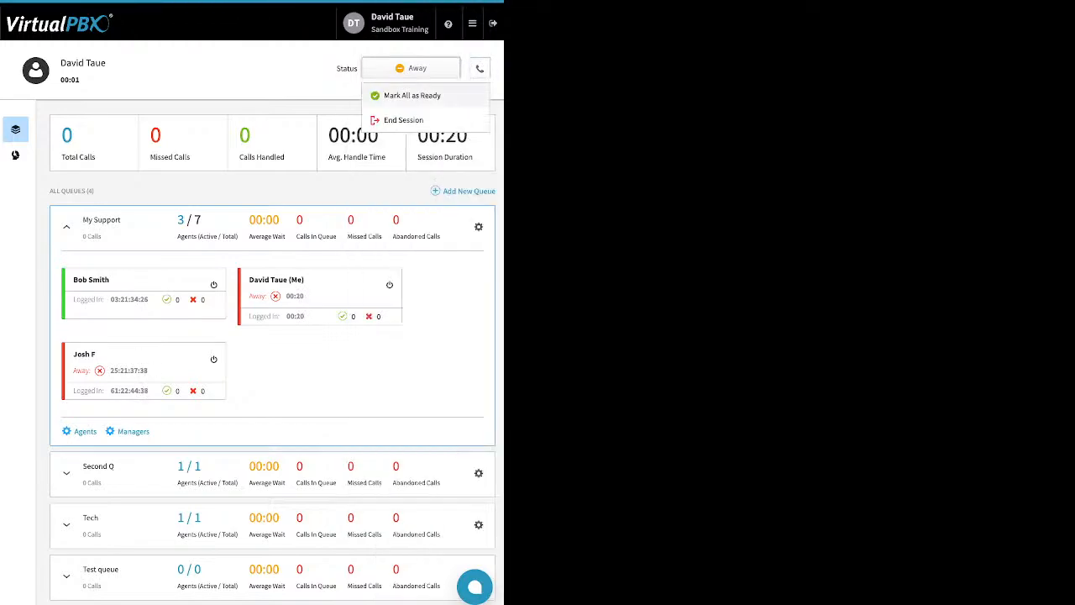
left_click(412, 95)
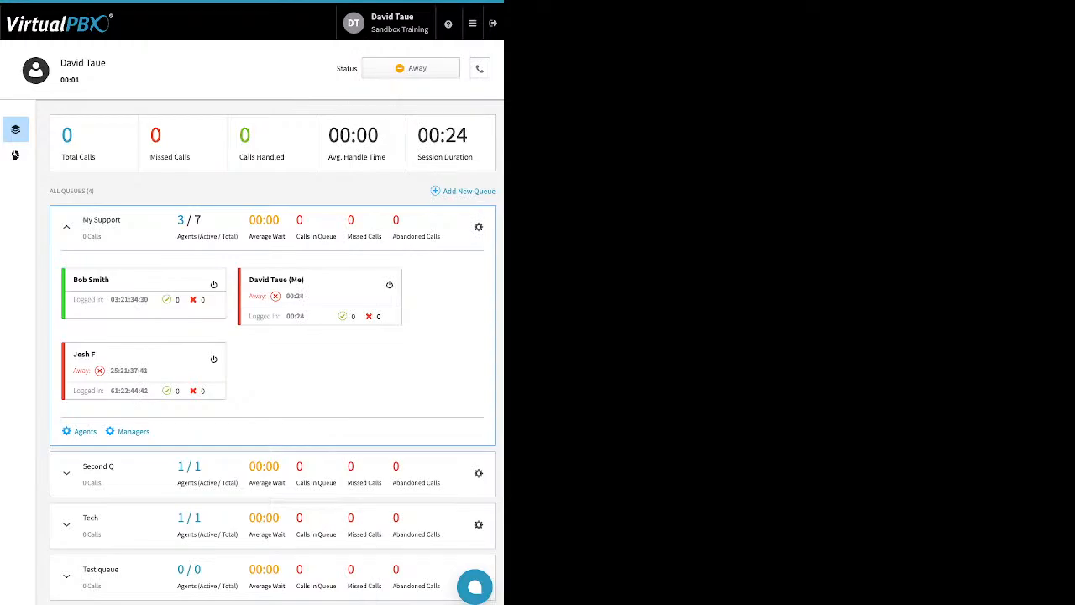
left_click(411, 68)
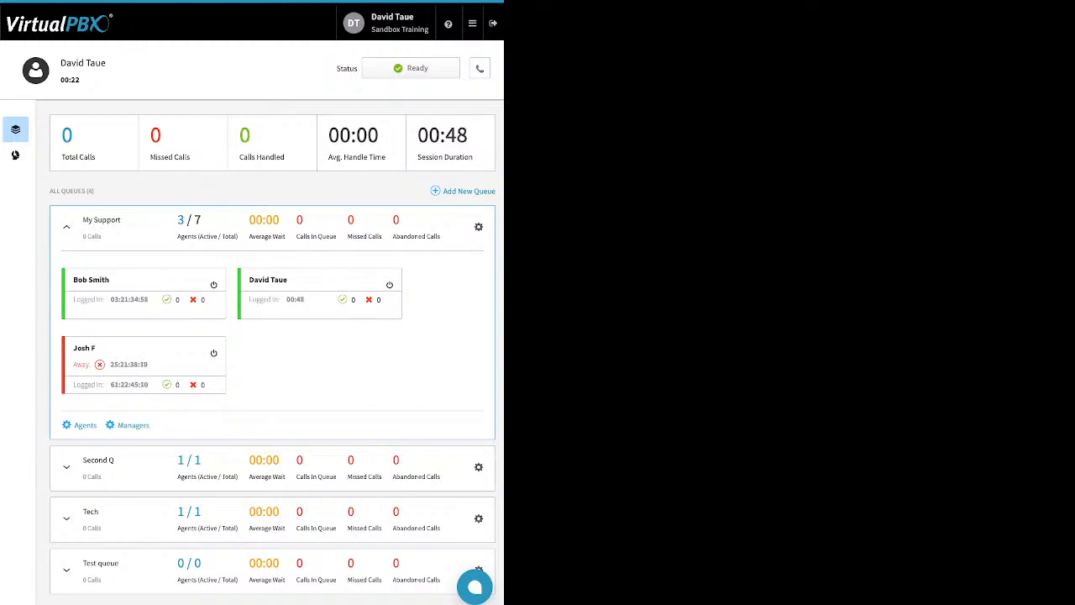
- Open Dynamic Caller ID and review the 408 rule's area code match, saving the rule
left_click(472, 23)
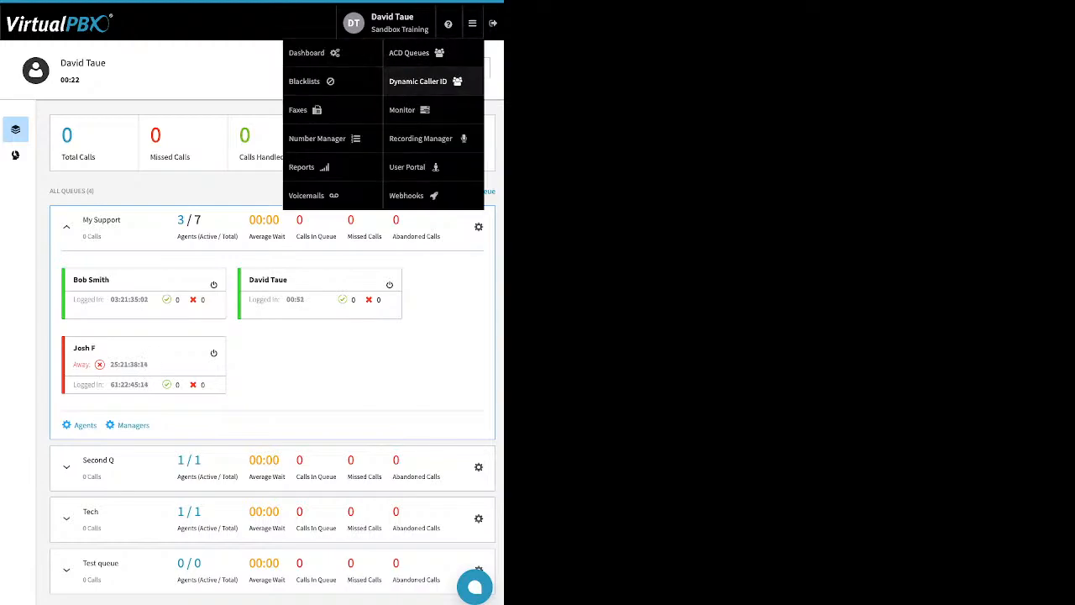
left_click(302, 166)
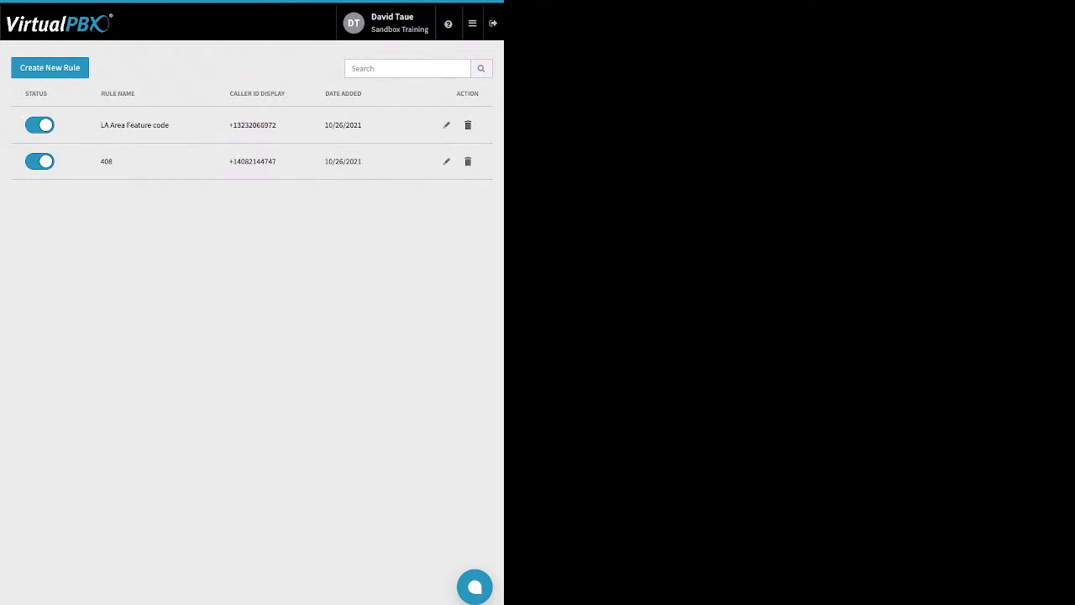
left_click(446, 161)
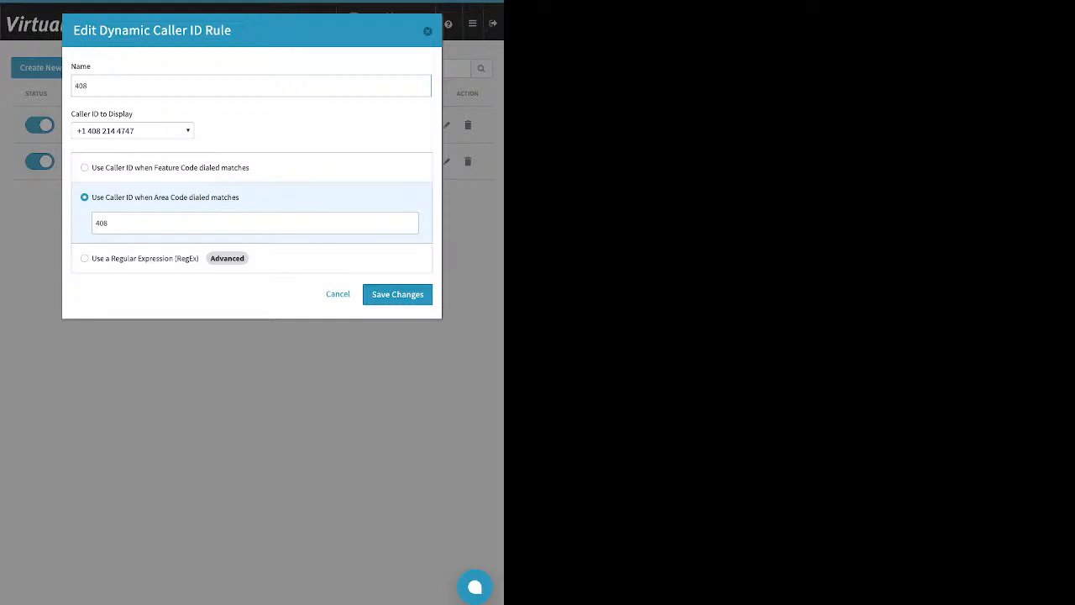
double_click(107, 223)
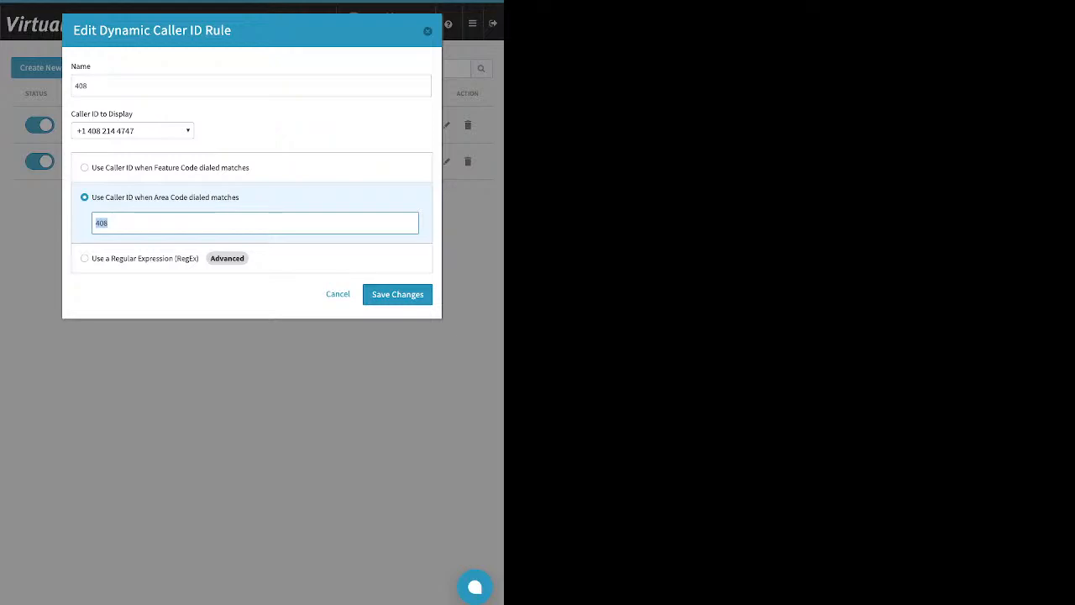
left_click(398, 294)
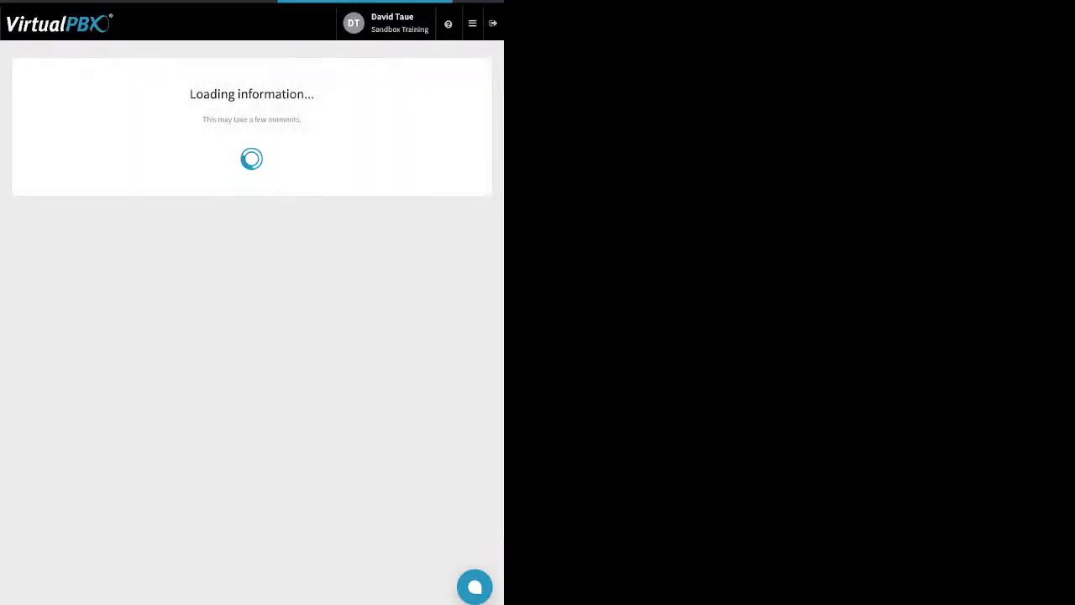
- Open the LA Area Feature code rule, review its feature code, and save it
left_click(446, 125)
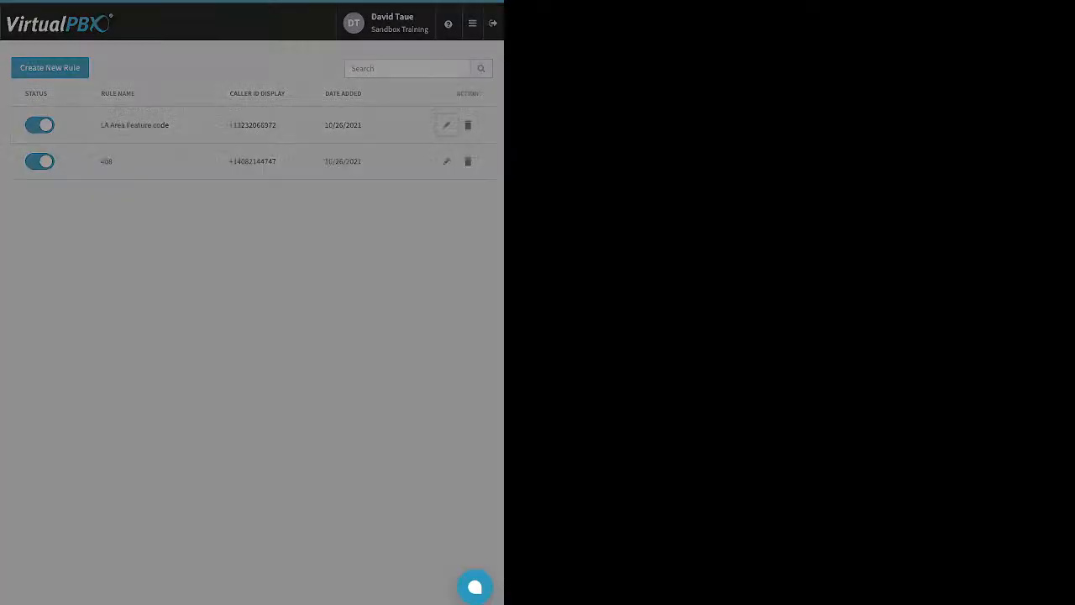
left_click_drag(114, 193, 94, 193)
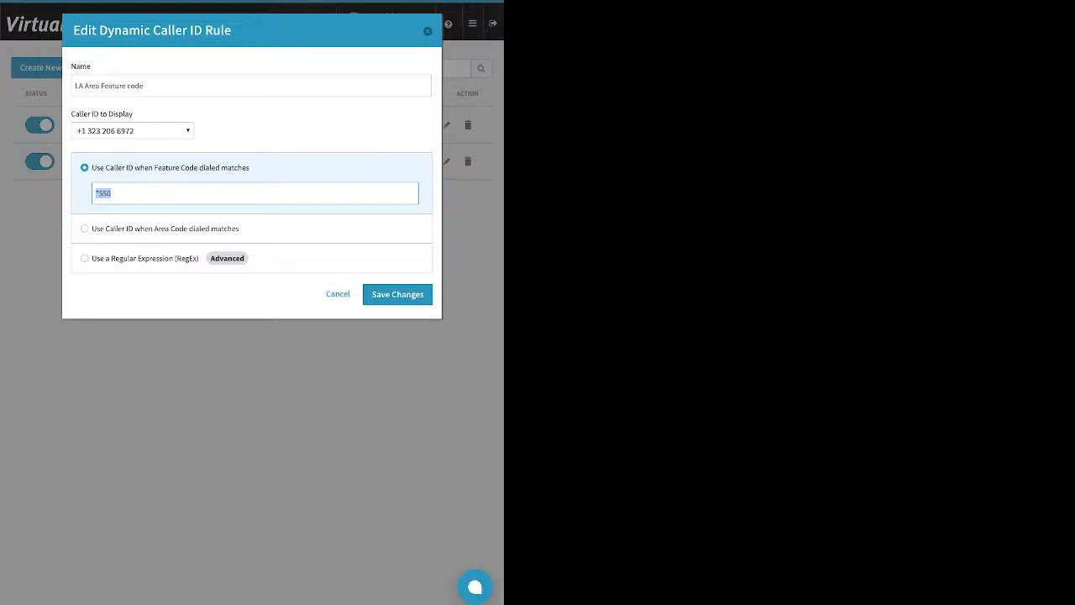
key("Return")
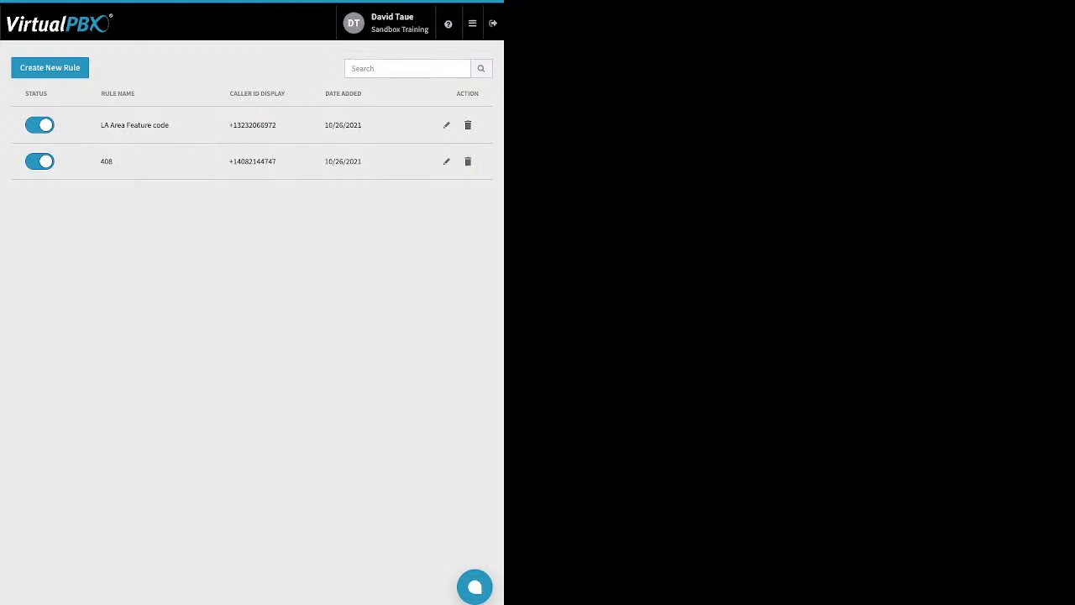
- Open the Monitor page and browse its Employees and Devices lists
left_click(473, 24)
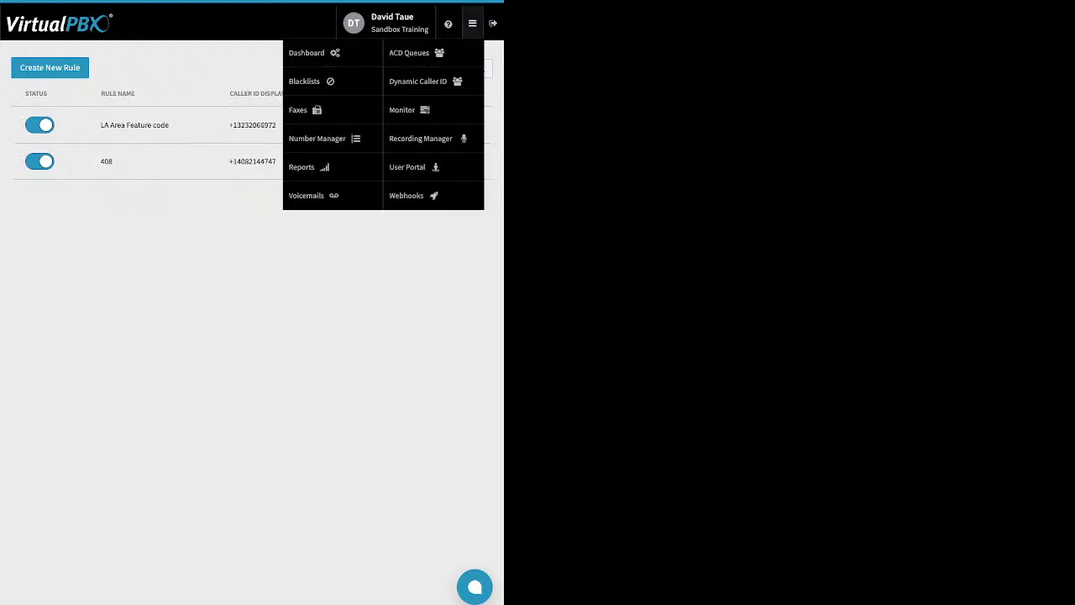
left_click(405, 110)
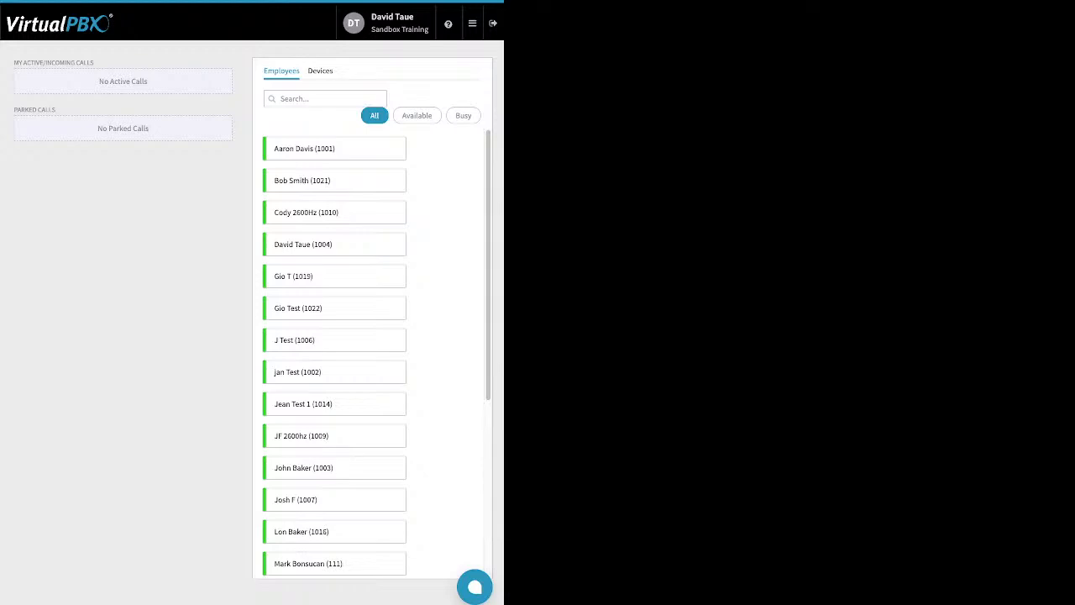
left_click(320, 71)
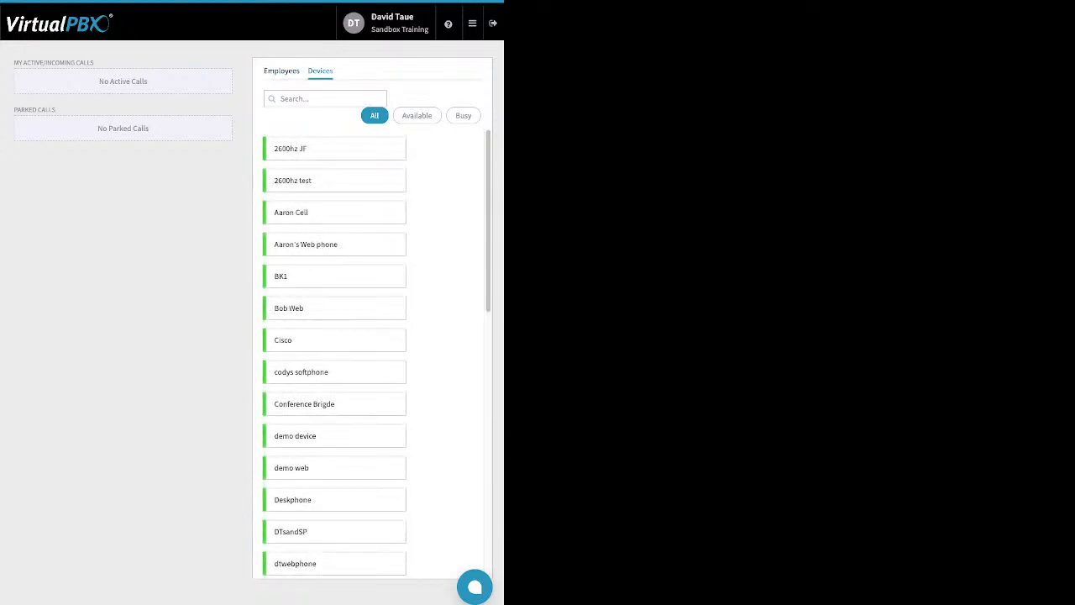
left_click(281, 72)
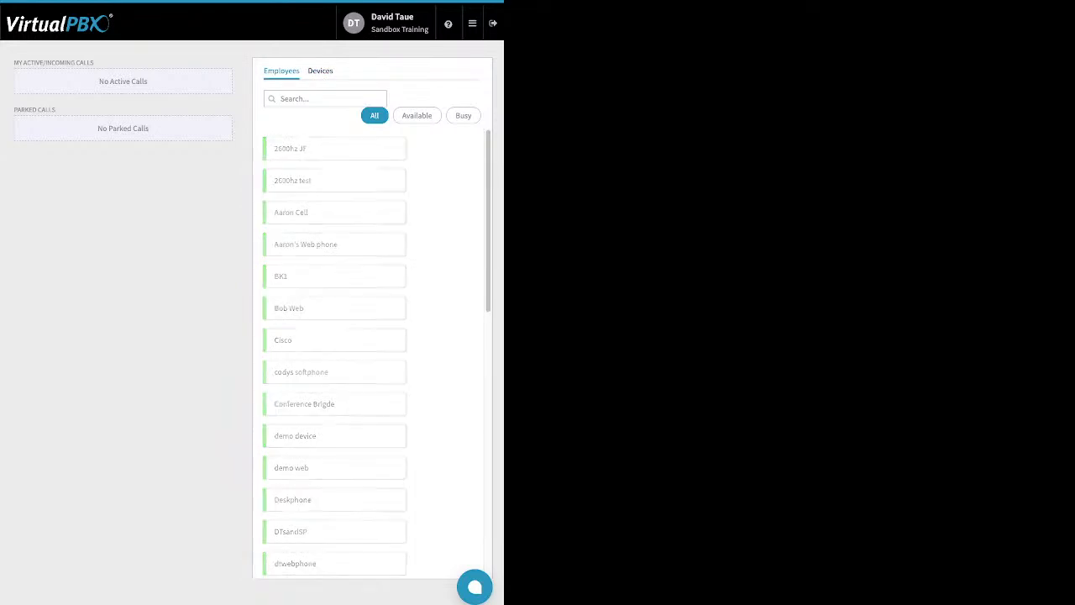
left_click_drag(94, 63, 13, 63)
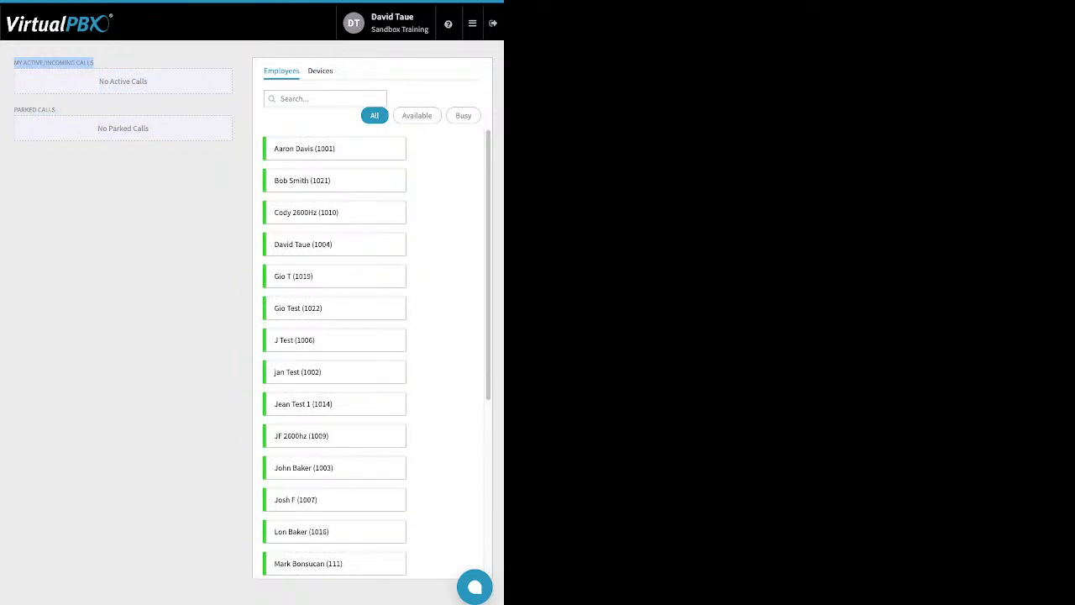
left_click(53, 63)
left_click_drag(57, 111, 25, 110)
left_click(25, 110)
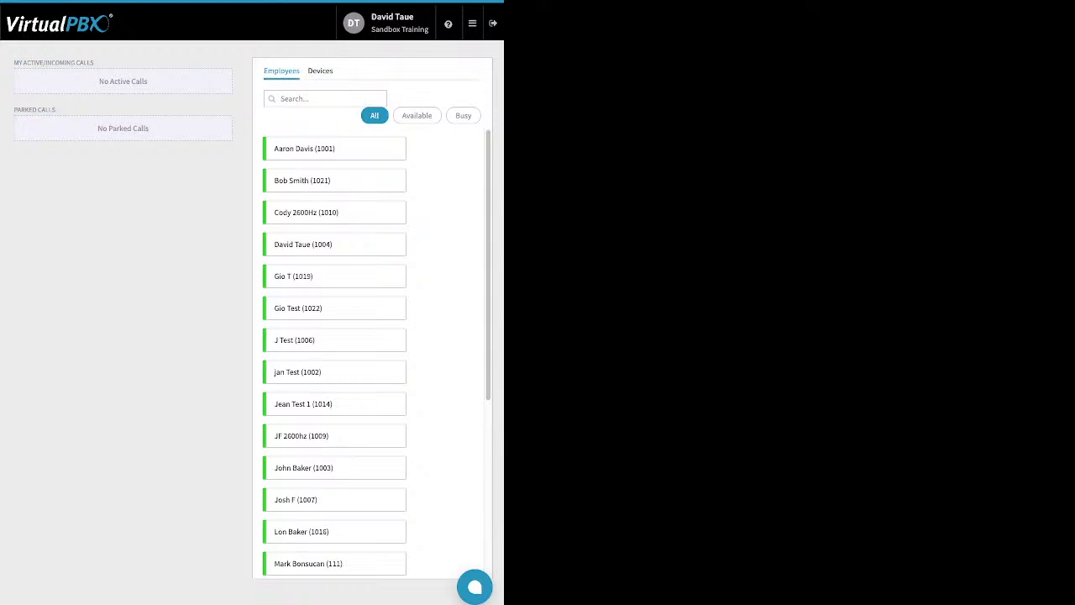
- Open Webhooks and start the New Webhook form to view its options
left_click(472, 23)
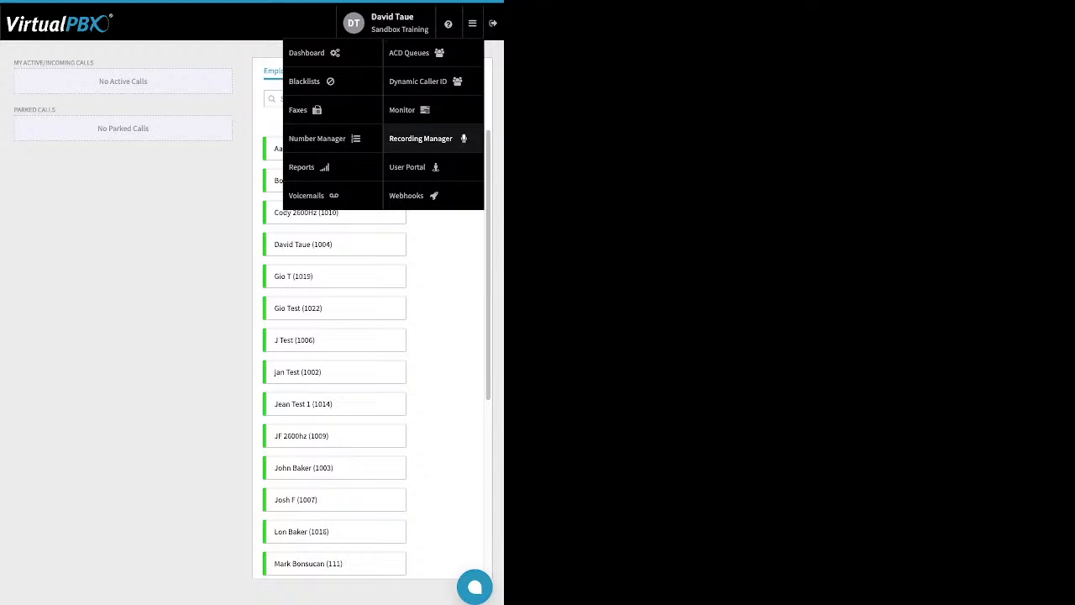
left_click(412, 196)
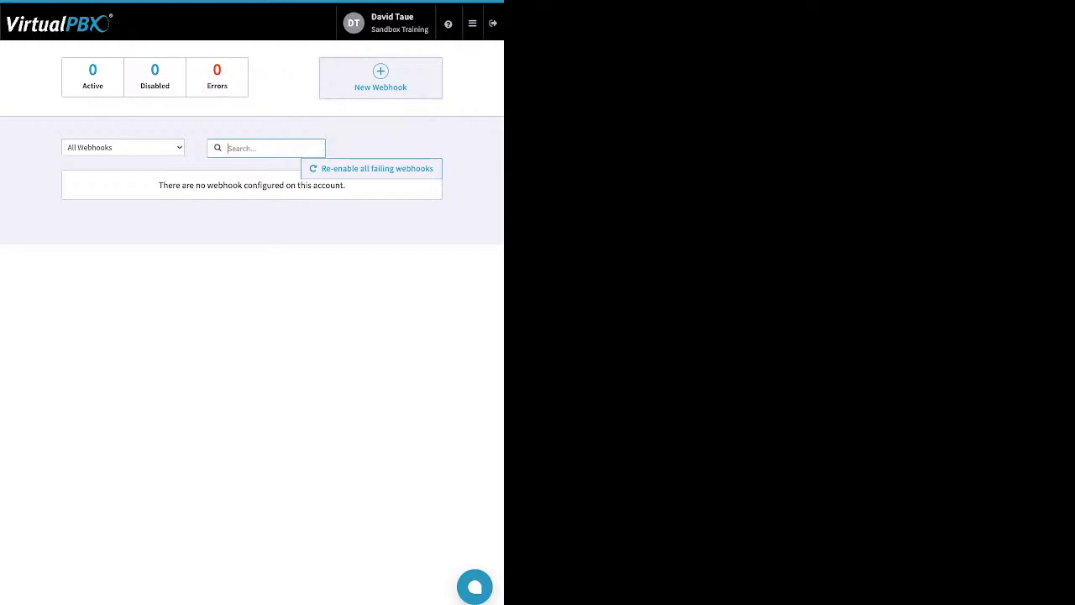
left_click(380, 78)
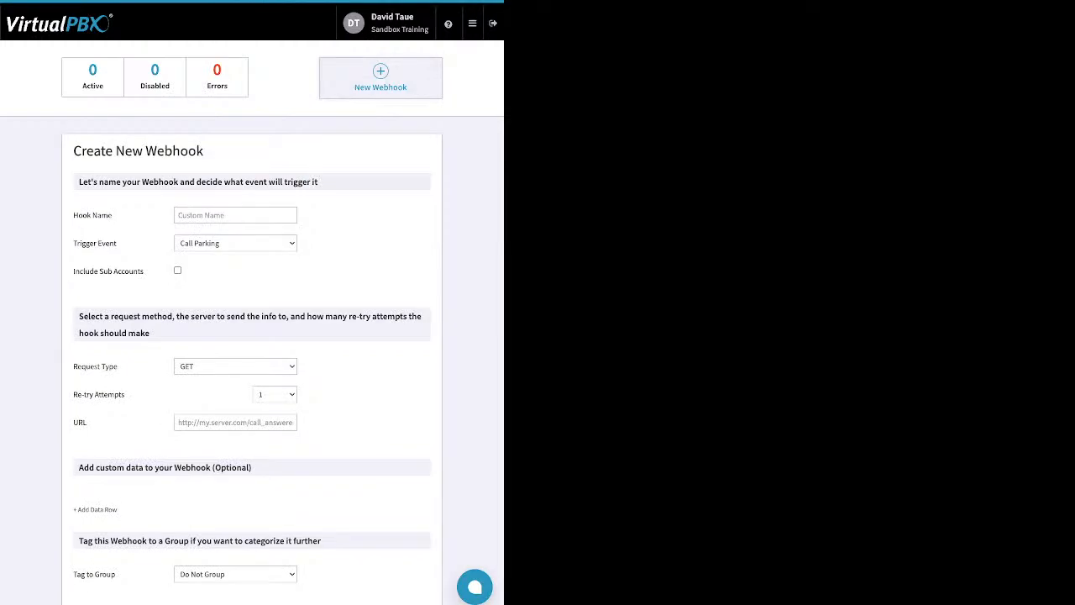
- Open the User Portal, select the voicemail and view its bulk marking actions
mouse_move(472, 23)
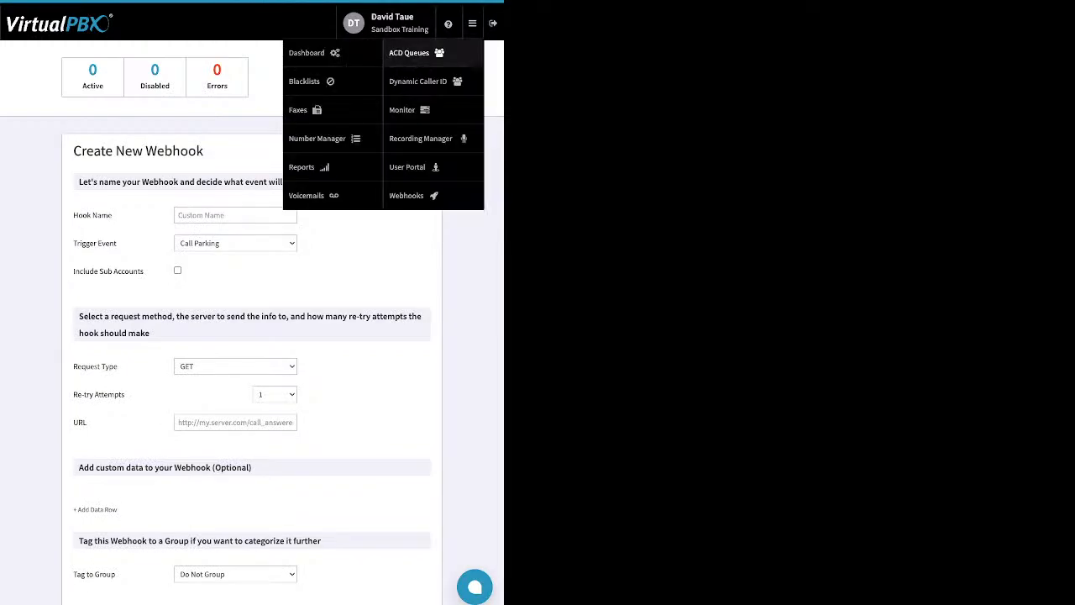
left_click(413, 167)
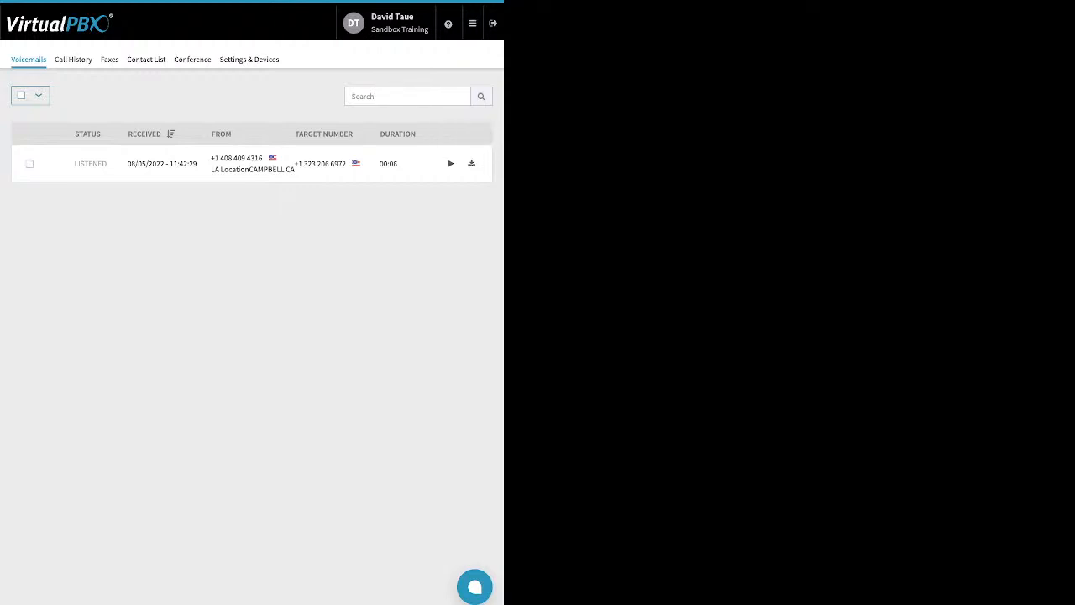
left_click(30, 164)
left_click(79, 95)
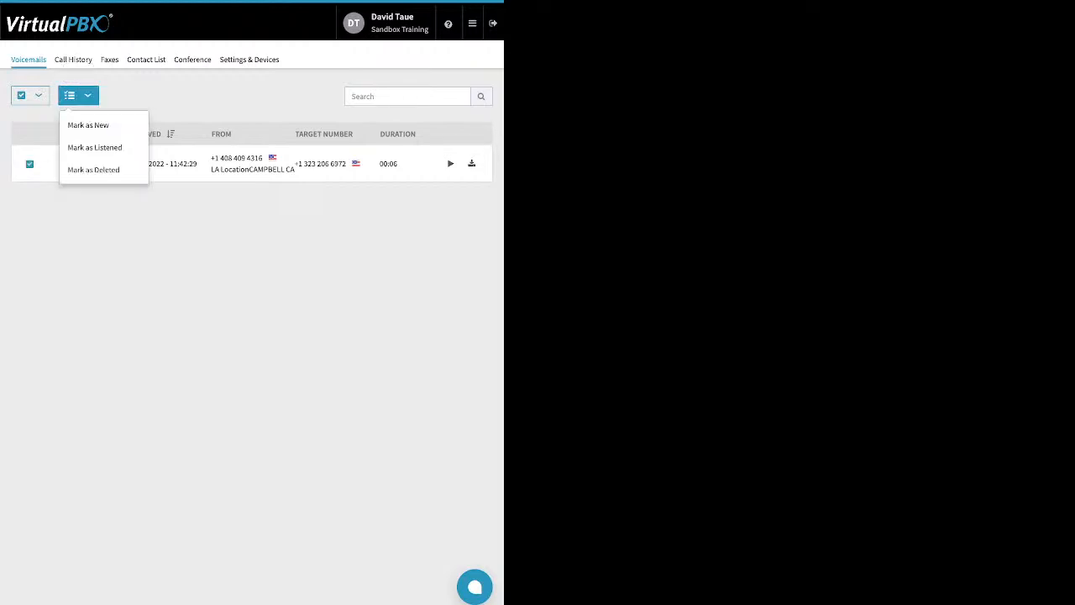
key("Escape")
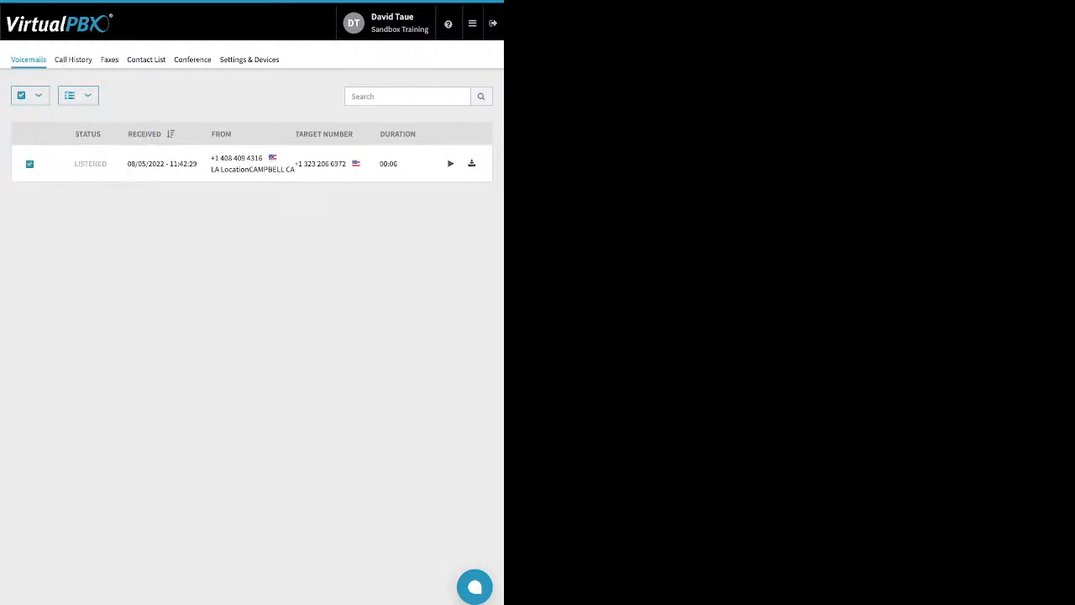
- Browse the User Portal's Call History and Faxes sections
left_click(74, 59)
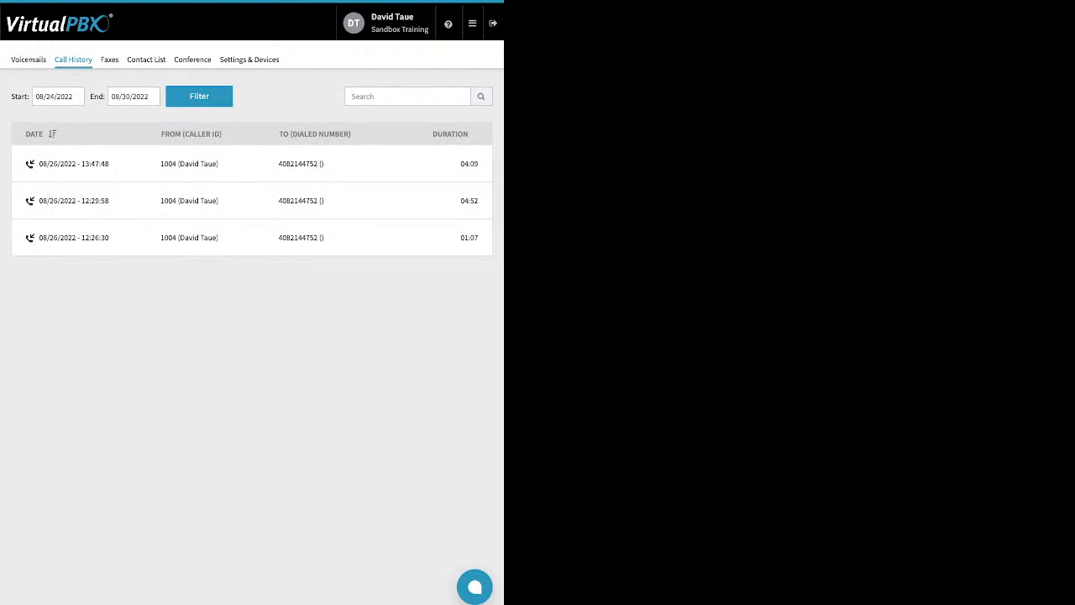
left_click(109, 59)
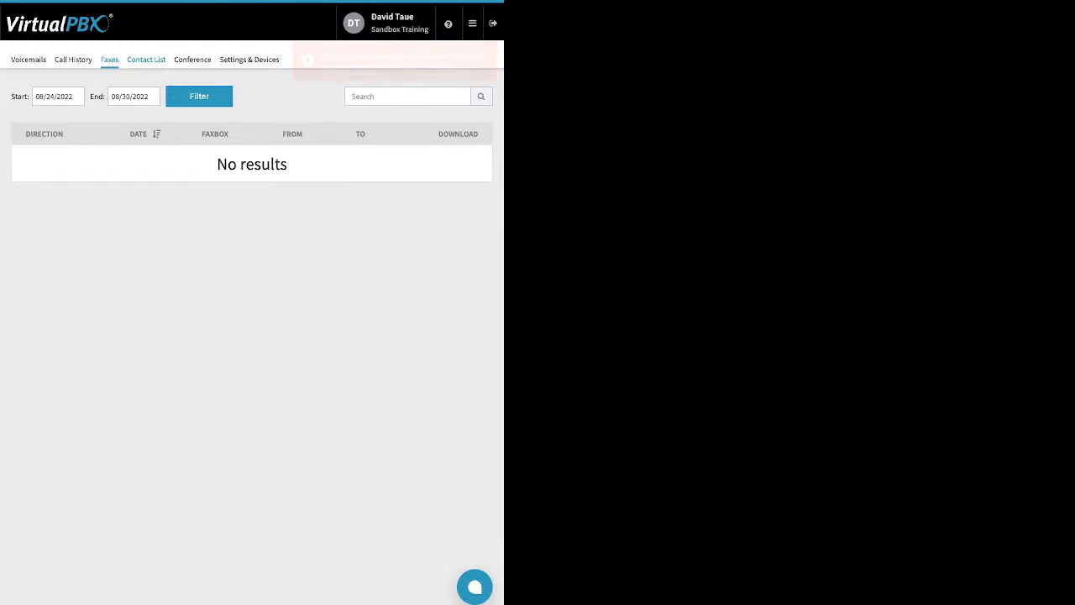
- Open the User Portal's Contact List, then switch to the Conference page
left_click(146, 59)
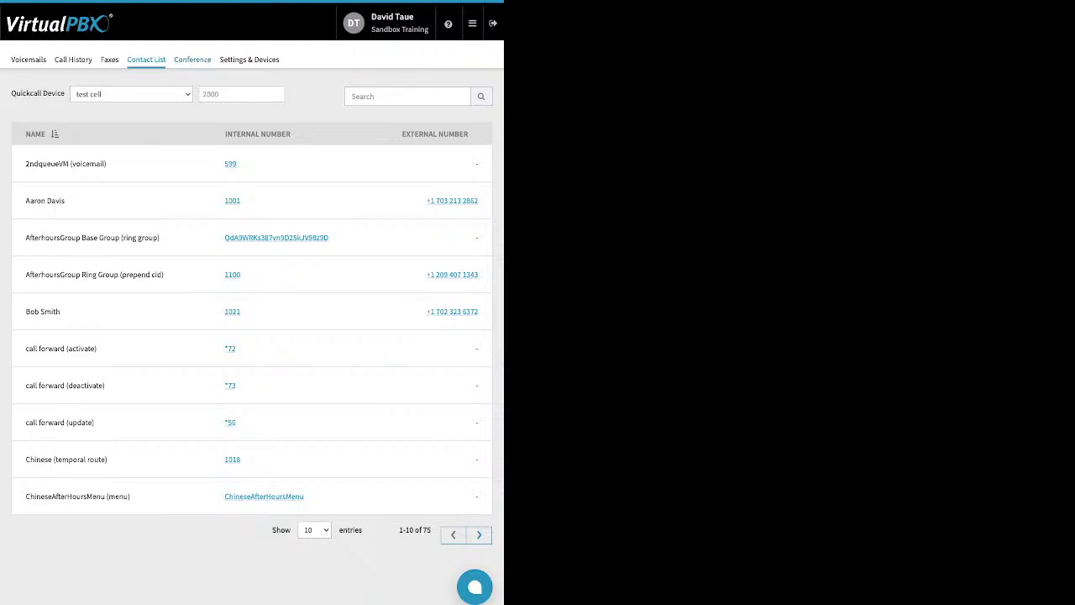
left_click(192, 60)
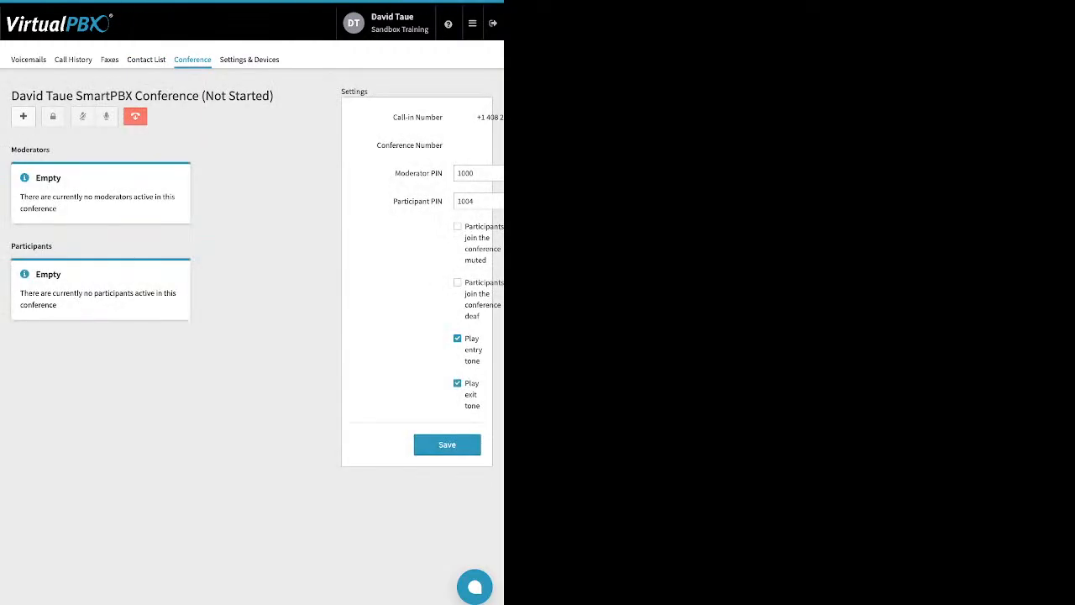
- Review the conference's moderator and participant PIN fields and its join, entry-tone and exit-tone options
left_click_drag(395, 173, 443, 202)
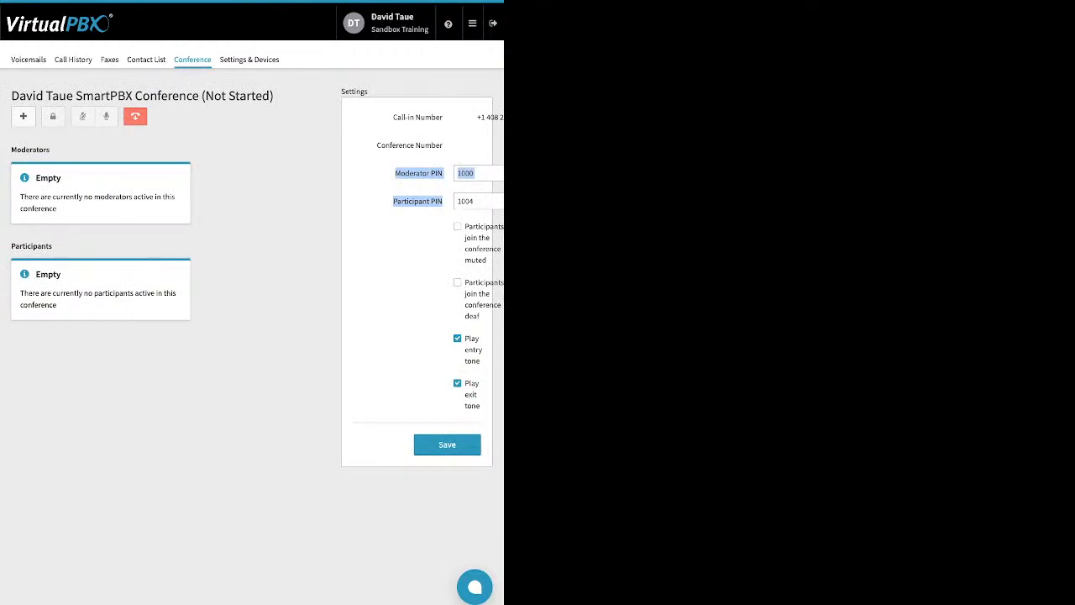
left_click(442, 220)
left_click_drag(465, 226, 481, 406)
left_click(469, 284)
left_click(459, 283)
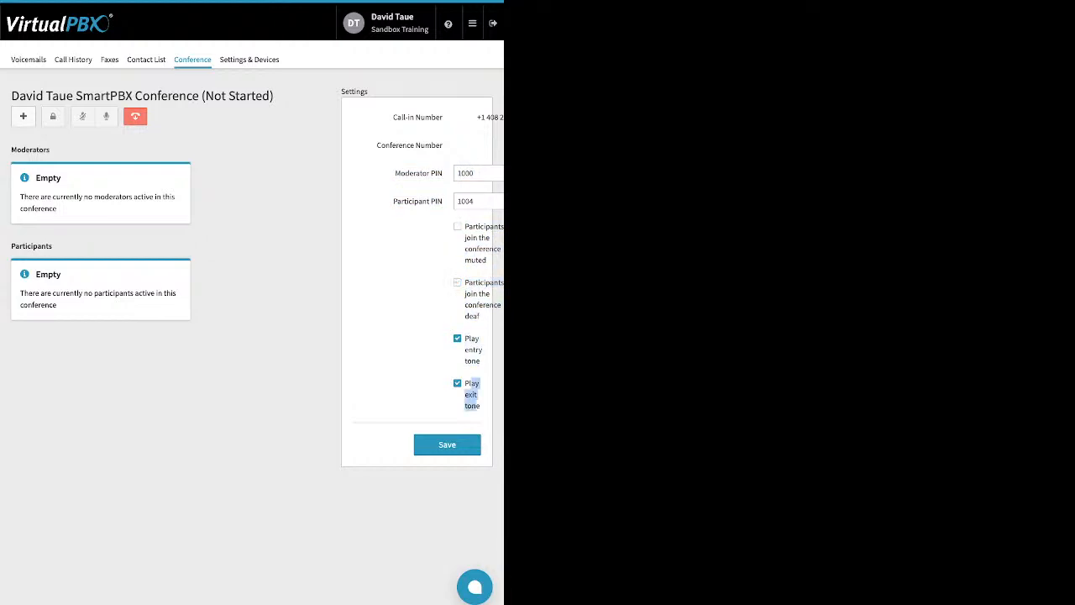
left_click(446, 284)
- Open Settings & Devices and enable Call Forward in My Settings
left_click(250, 59)
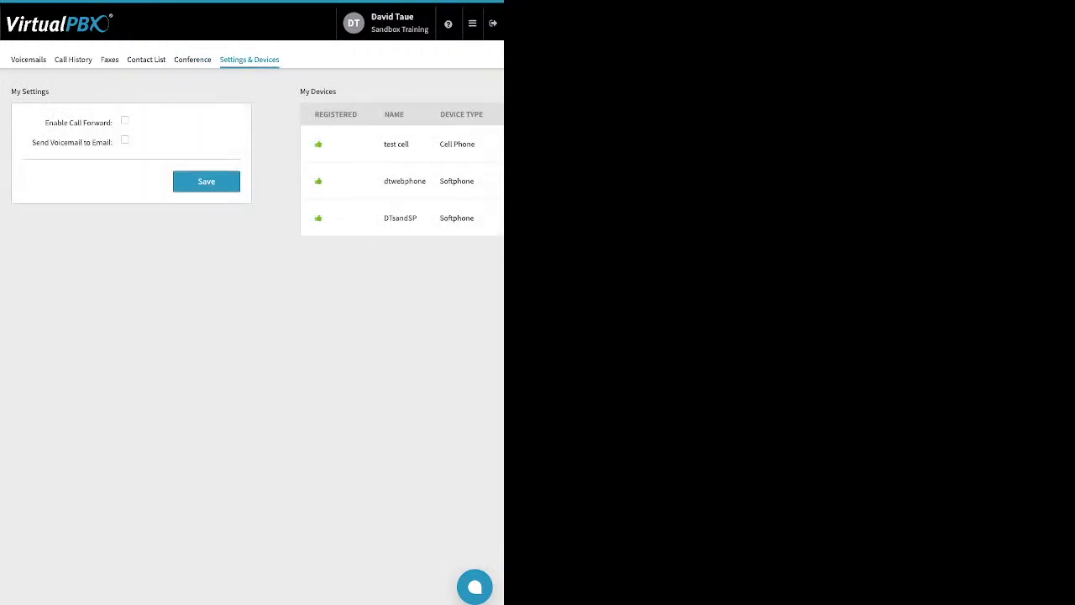
left_click_drag(44, 123, 108, 123)
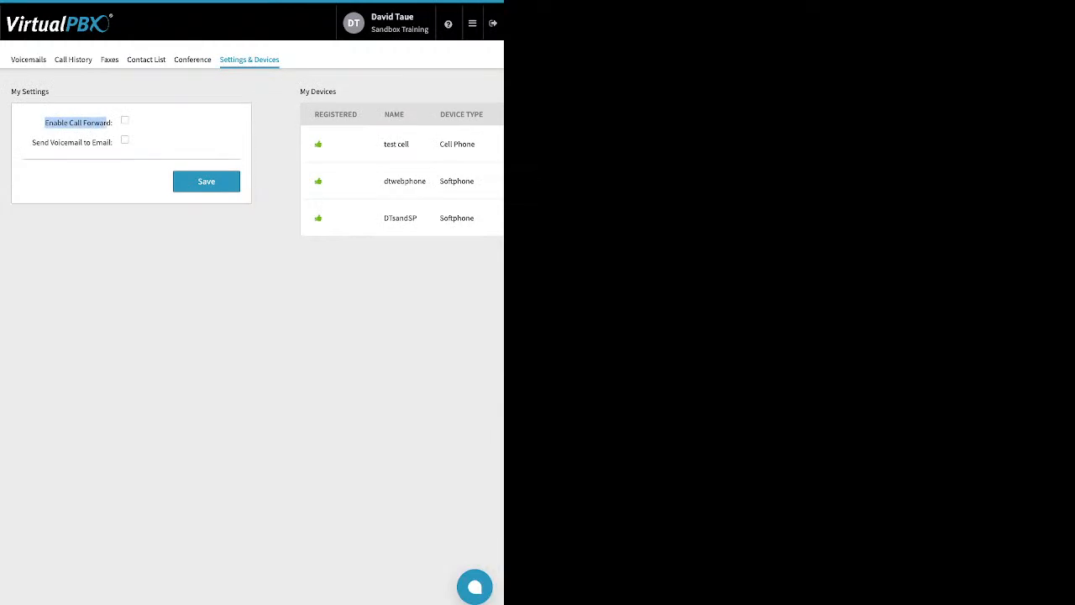
left_click(125, 120)
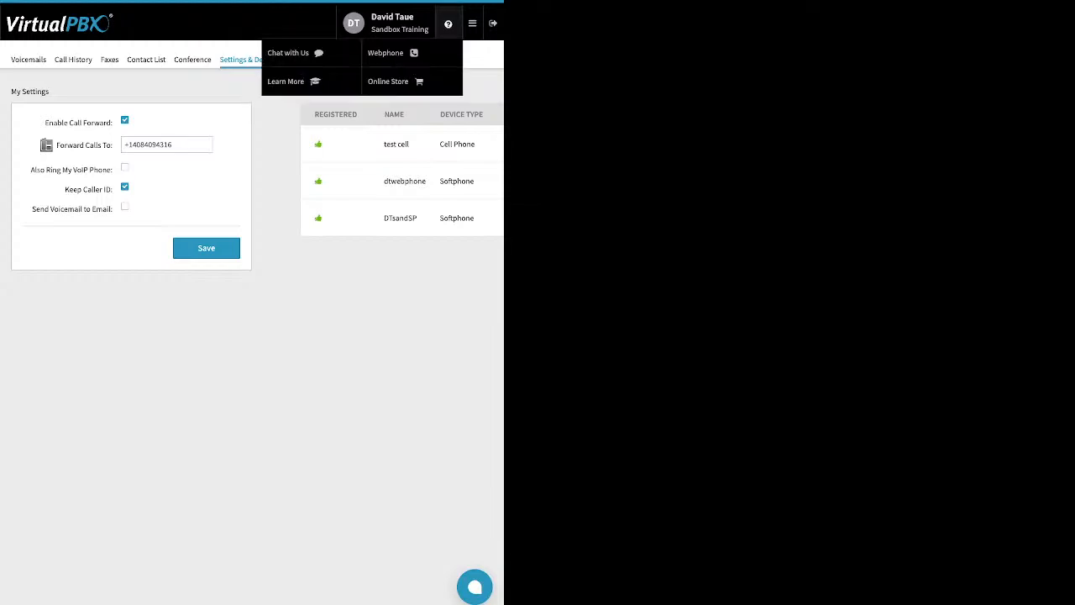
- Open the help menu and choose Chat with Us
mouse_move(473, 23)
left_click(315, 53)
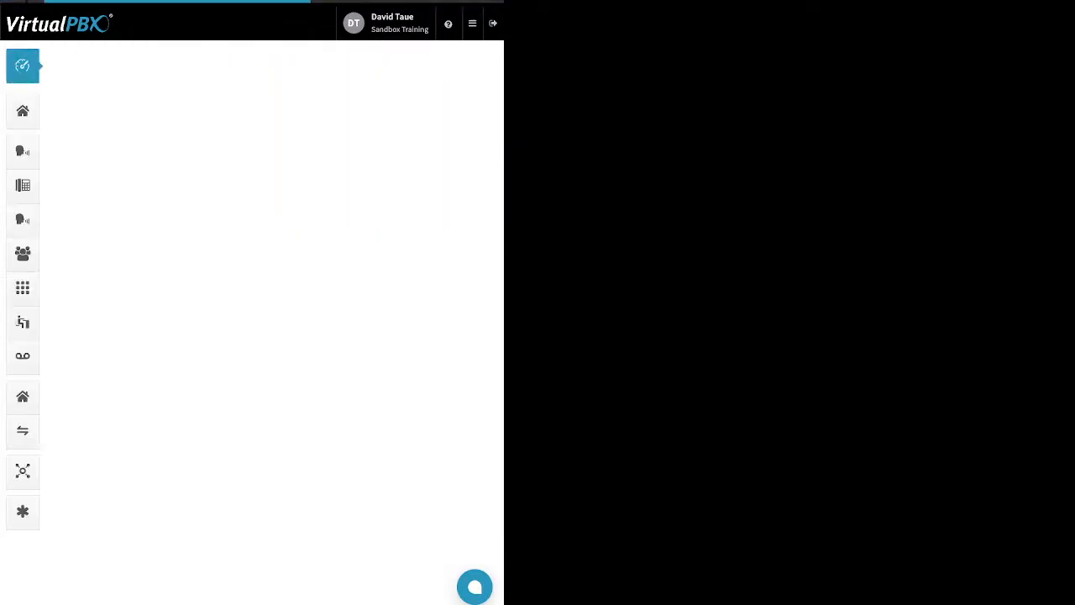